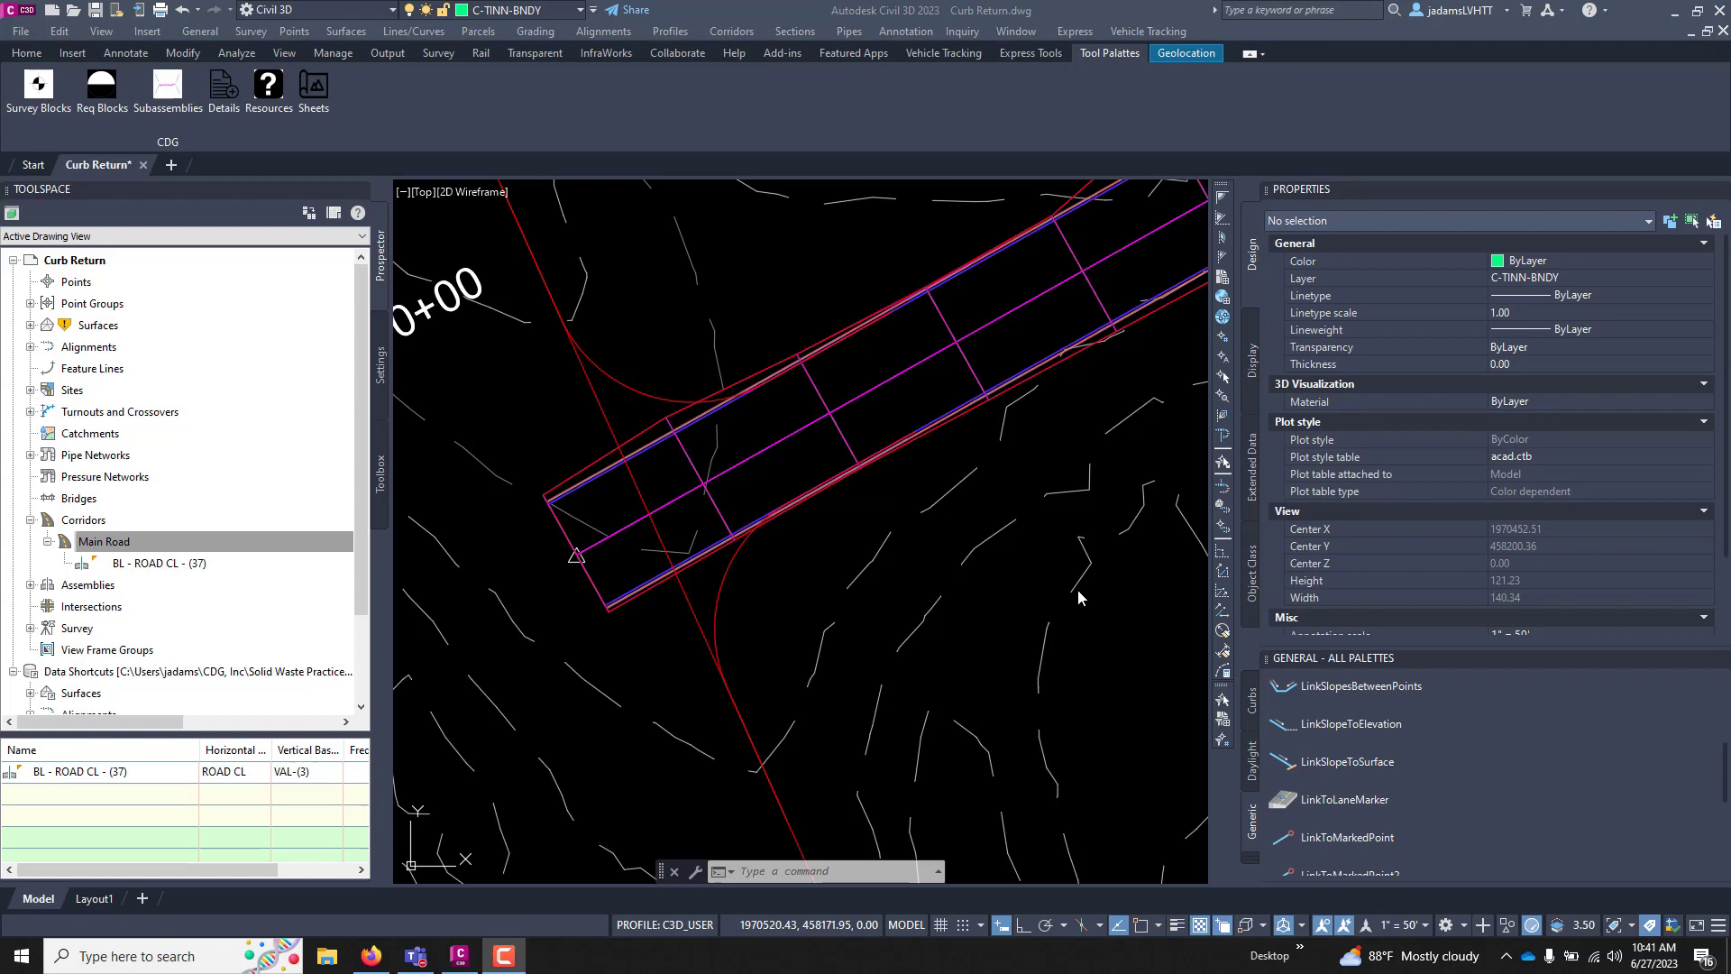
# - Zoom out to the site, then zoom in on the road assembly and its right curb
pyautogui.click(1008, 577)
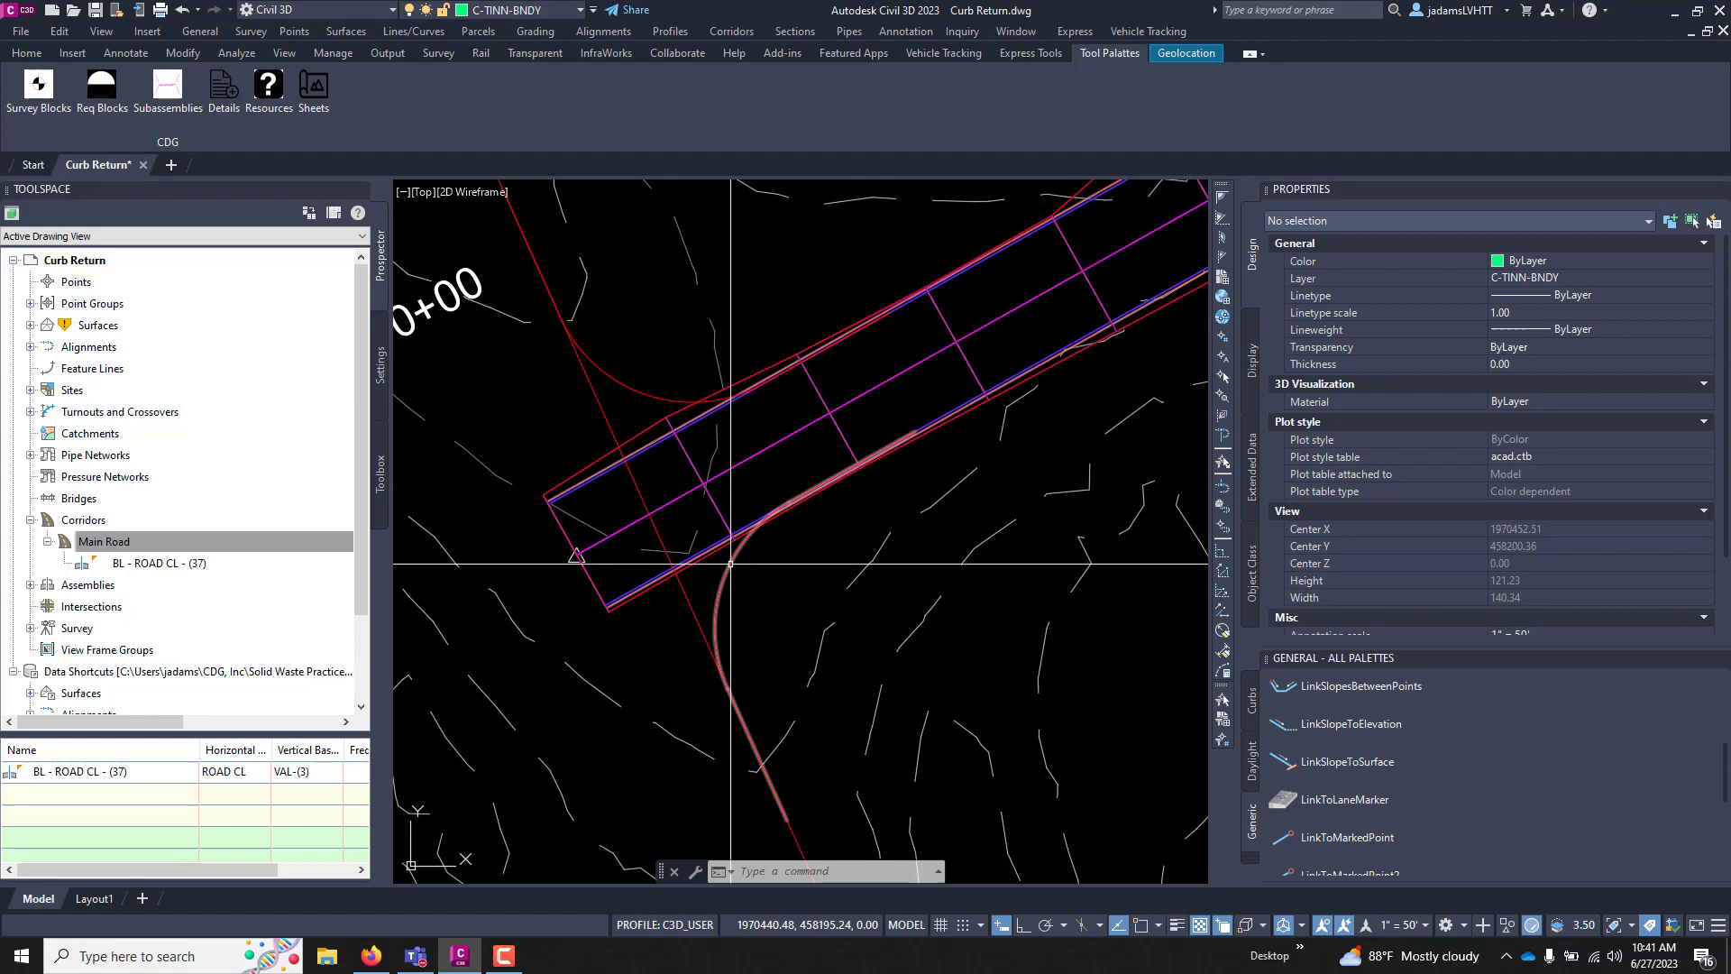
pyautogui.scroll(-15, 509, 636)
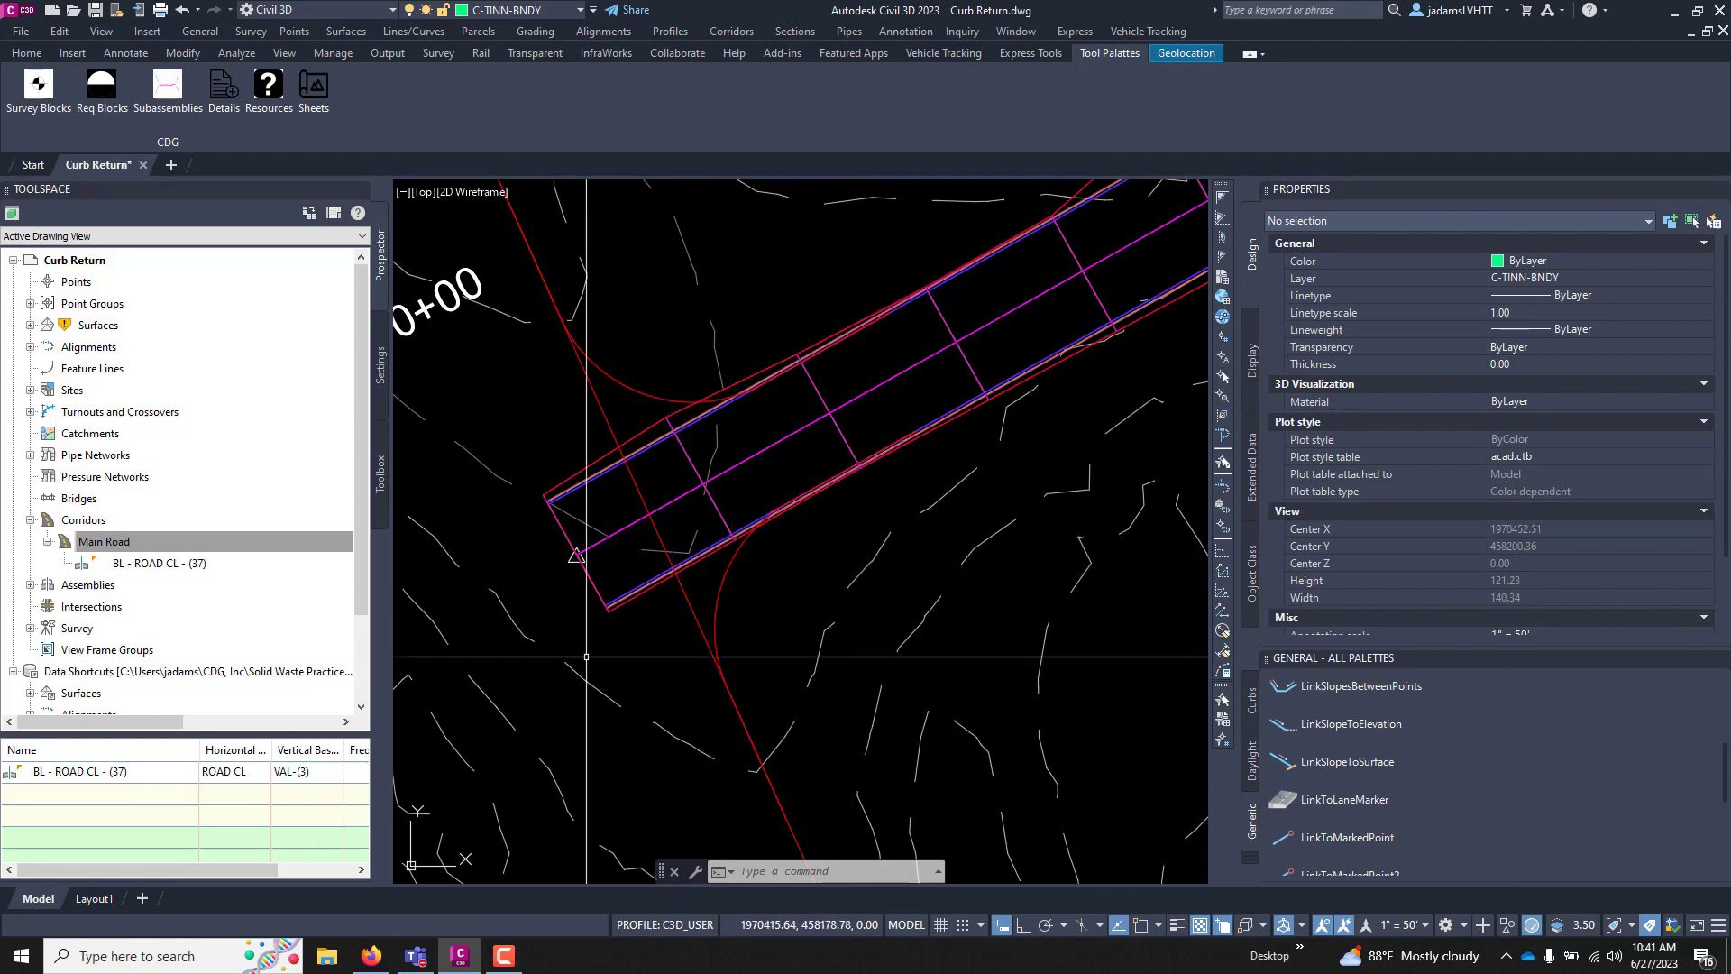
pyautogui.scroll(19, 933, 541)
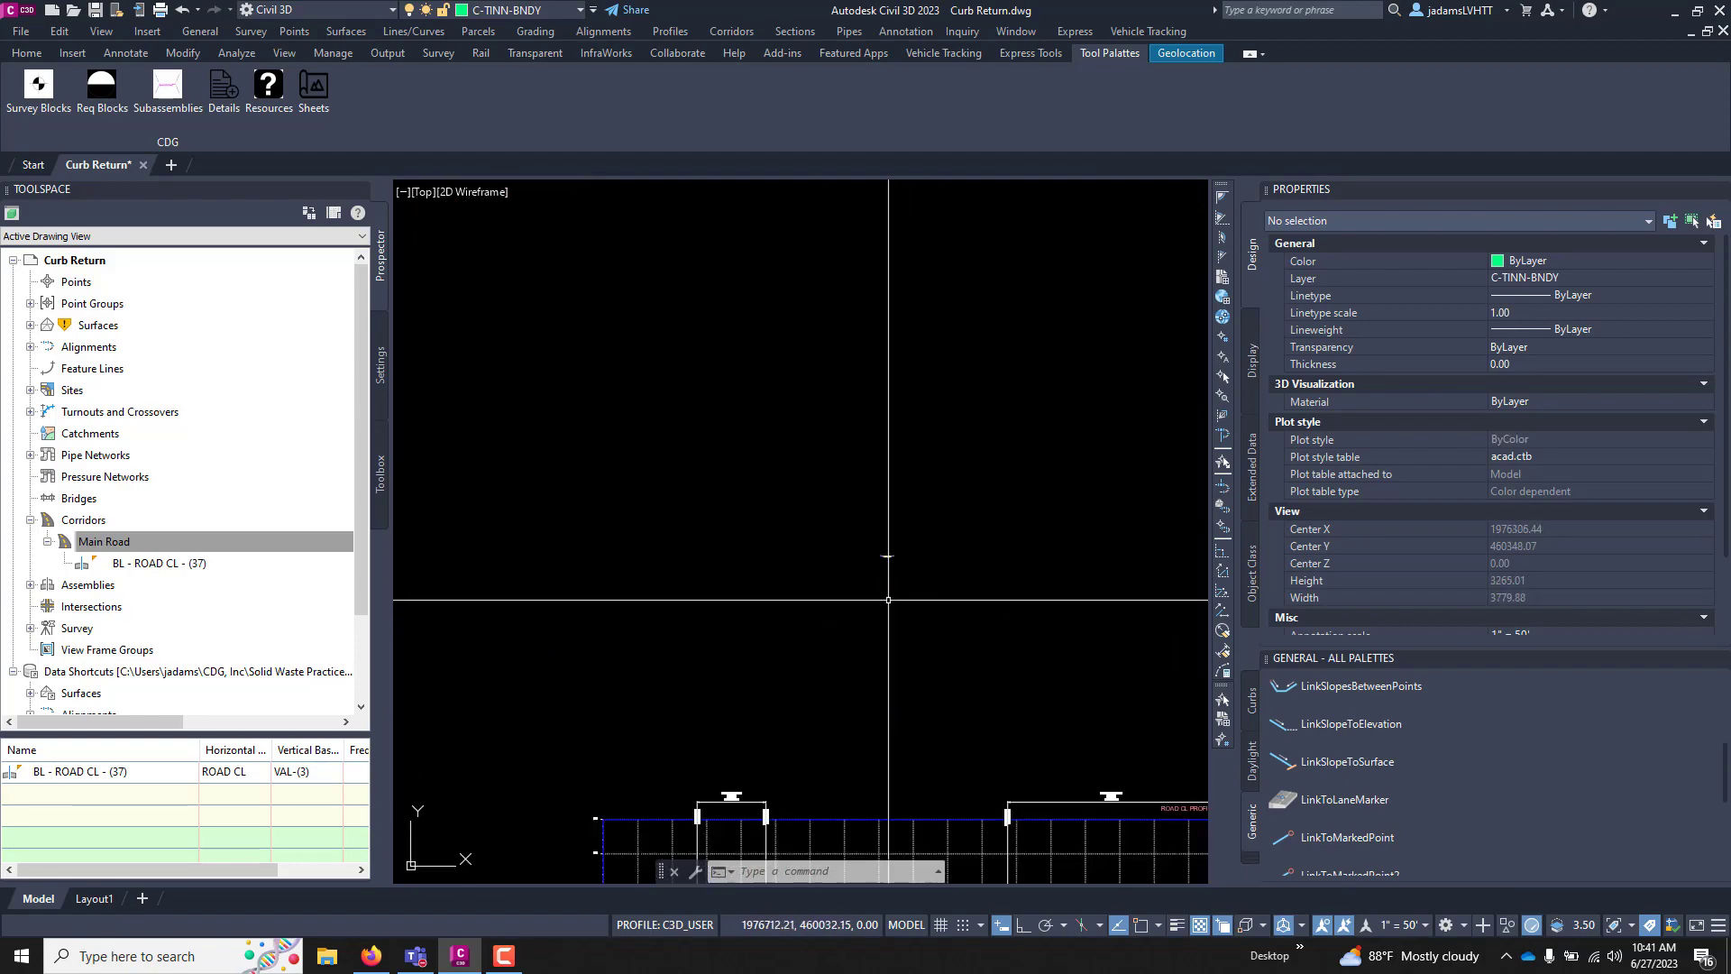
pyautogui.scroll(6, 947, 419)
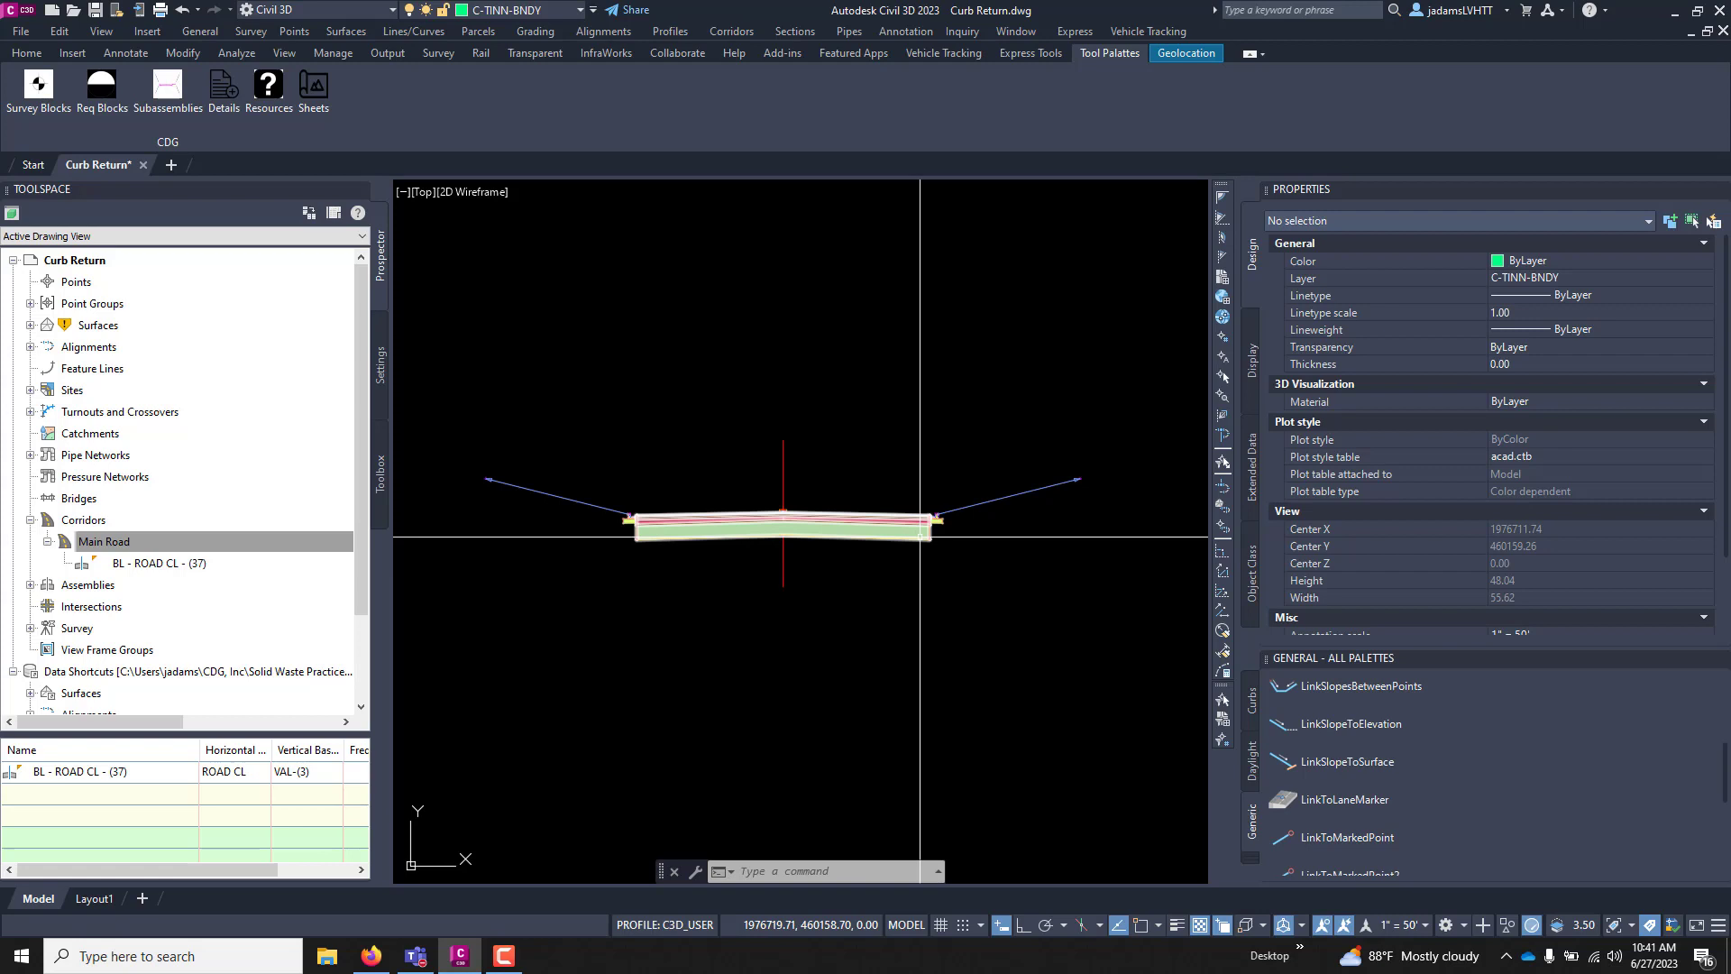
pyautogui.scroll(5, 938, 536)
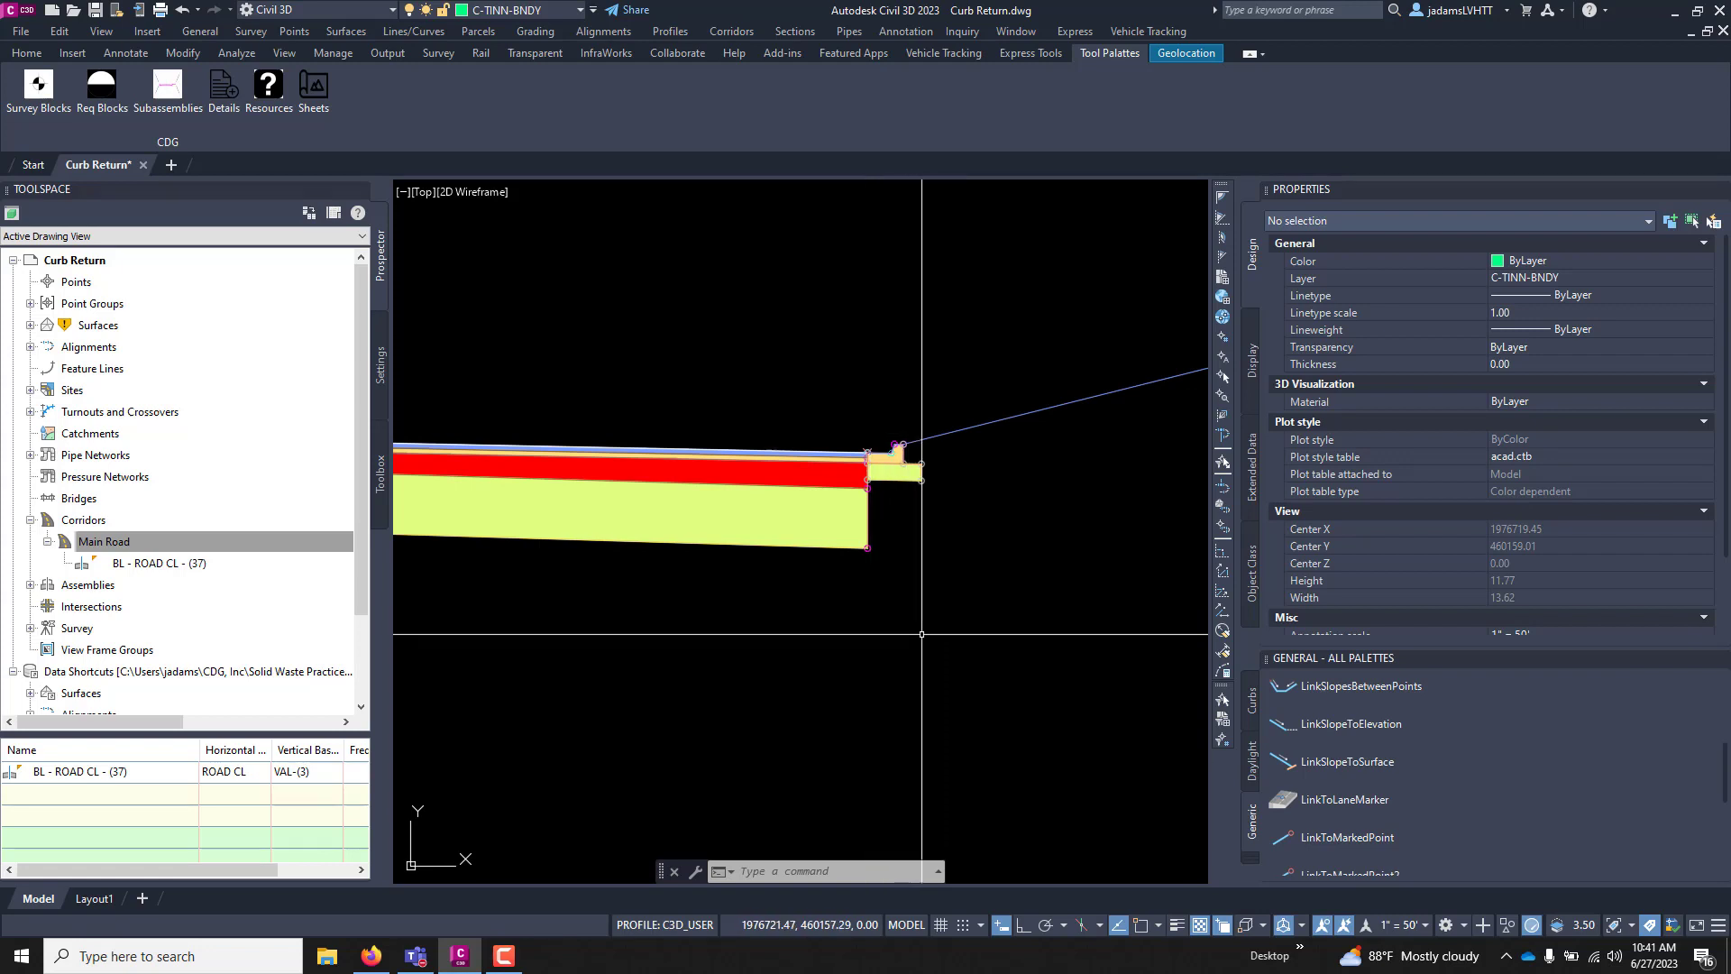
pyautogui.scroll(-8, 785, 541)
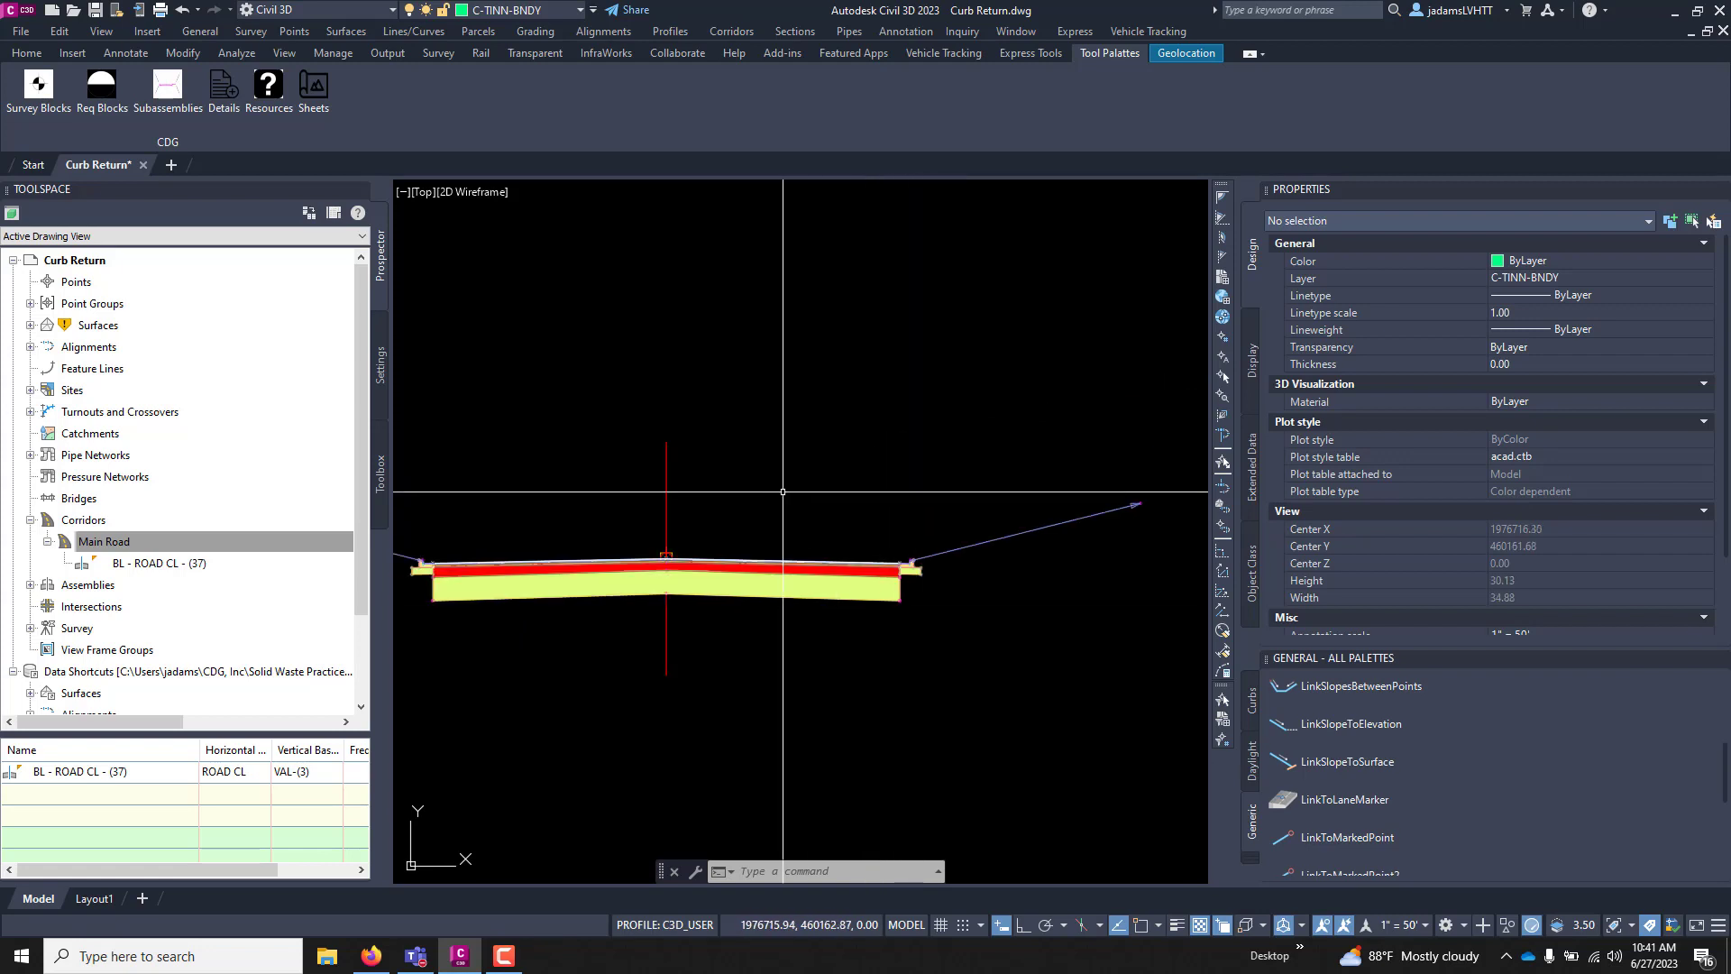
# - Copy the whole road assembly straight down below the original with Ortho on
pyautogui.click(401, 388)
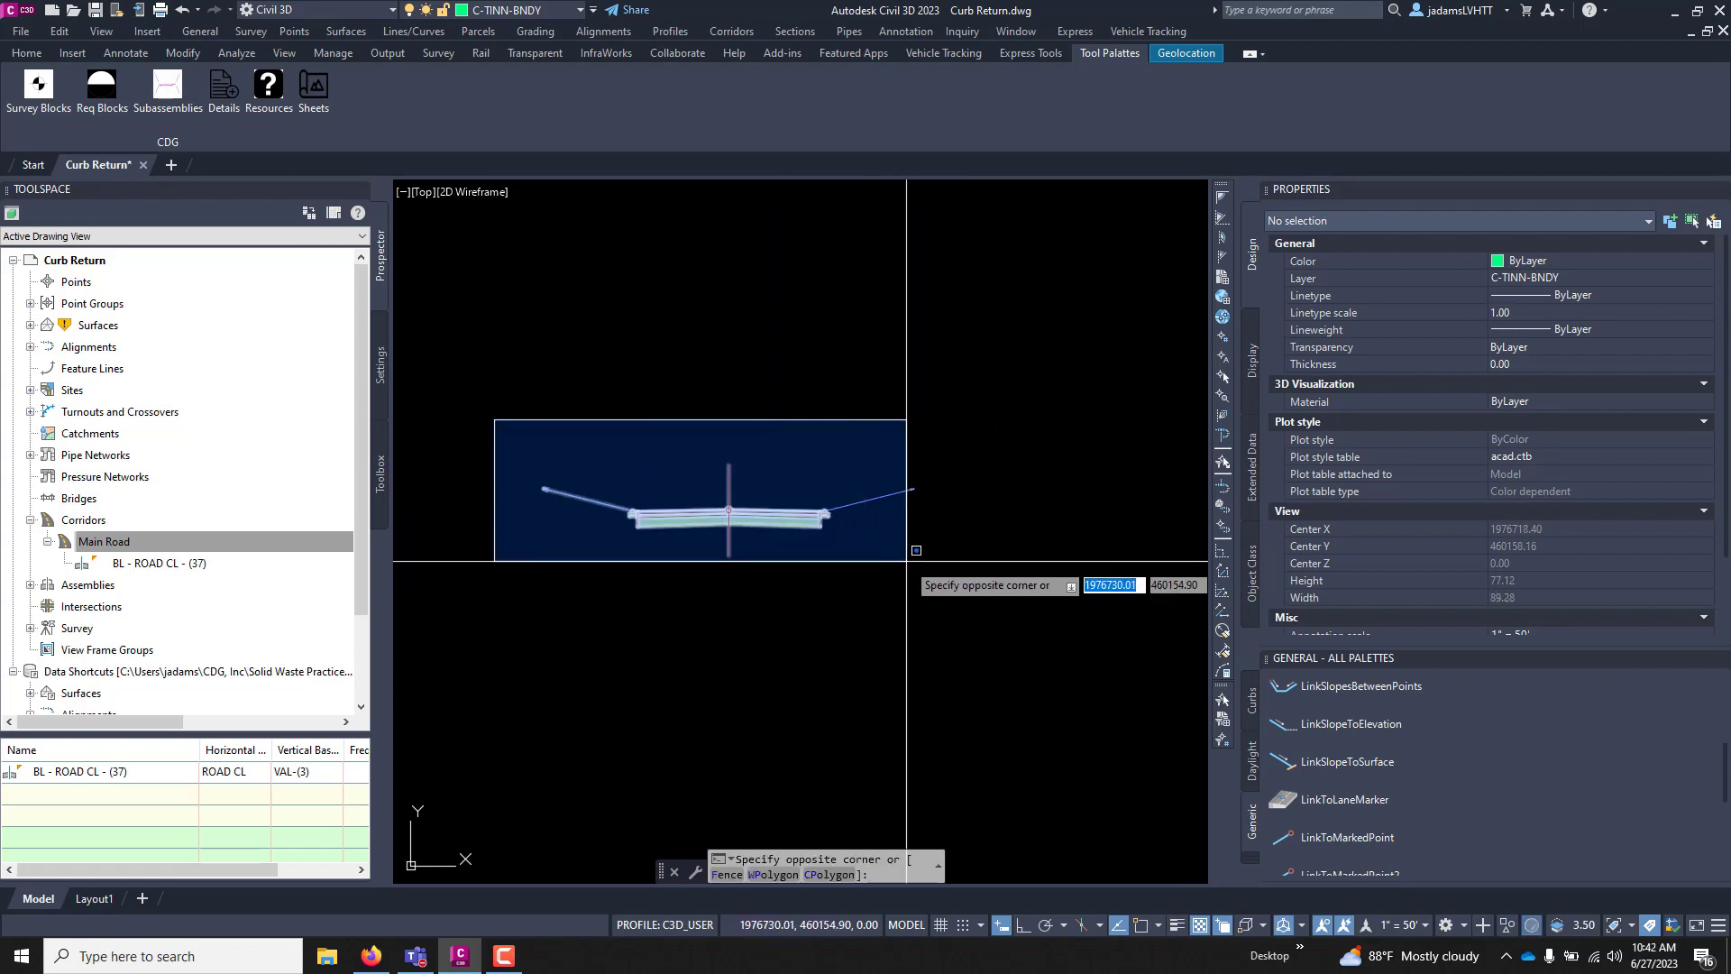
pyautogui.click(1003, 579)
pyautogui.rightClick(897, 419)
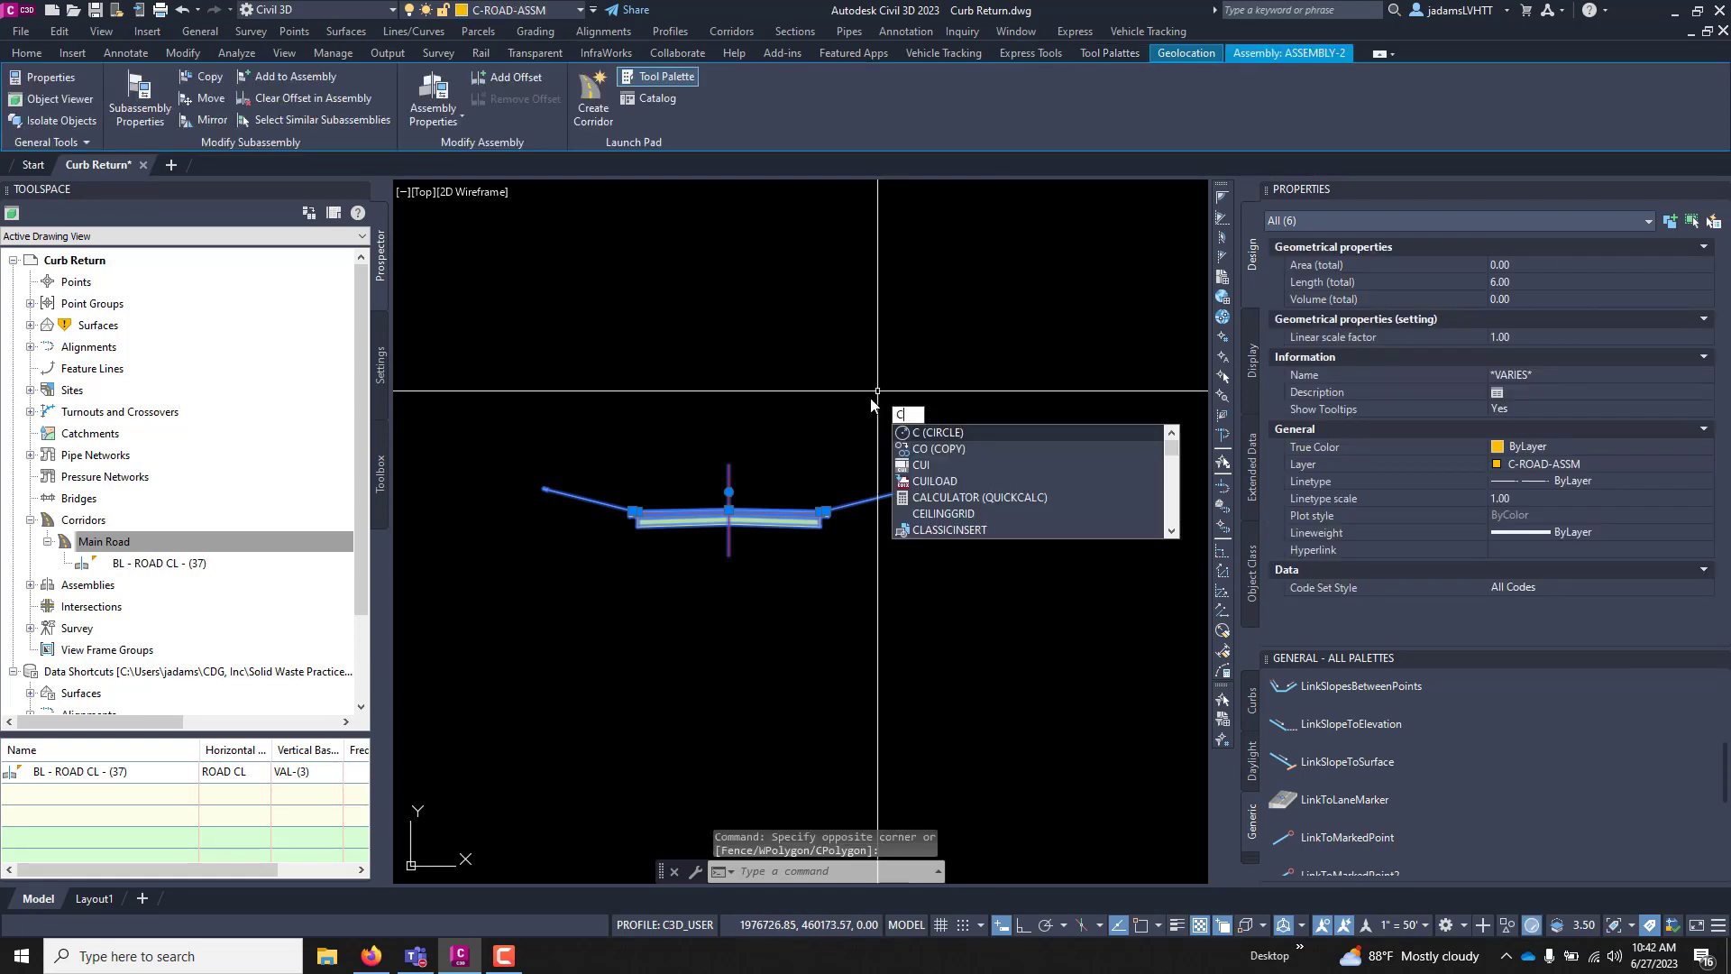
pyautogui.click(974, 487)
pyautogui.click(744, 345)
pyautogui.scroll(-4, 744, 347)
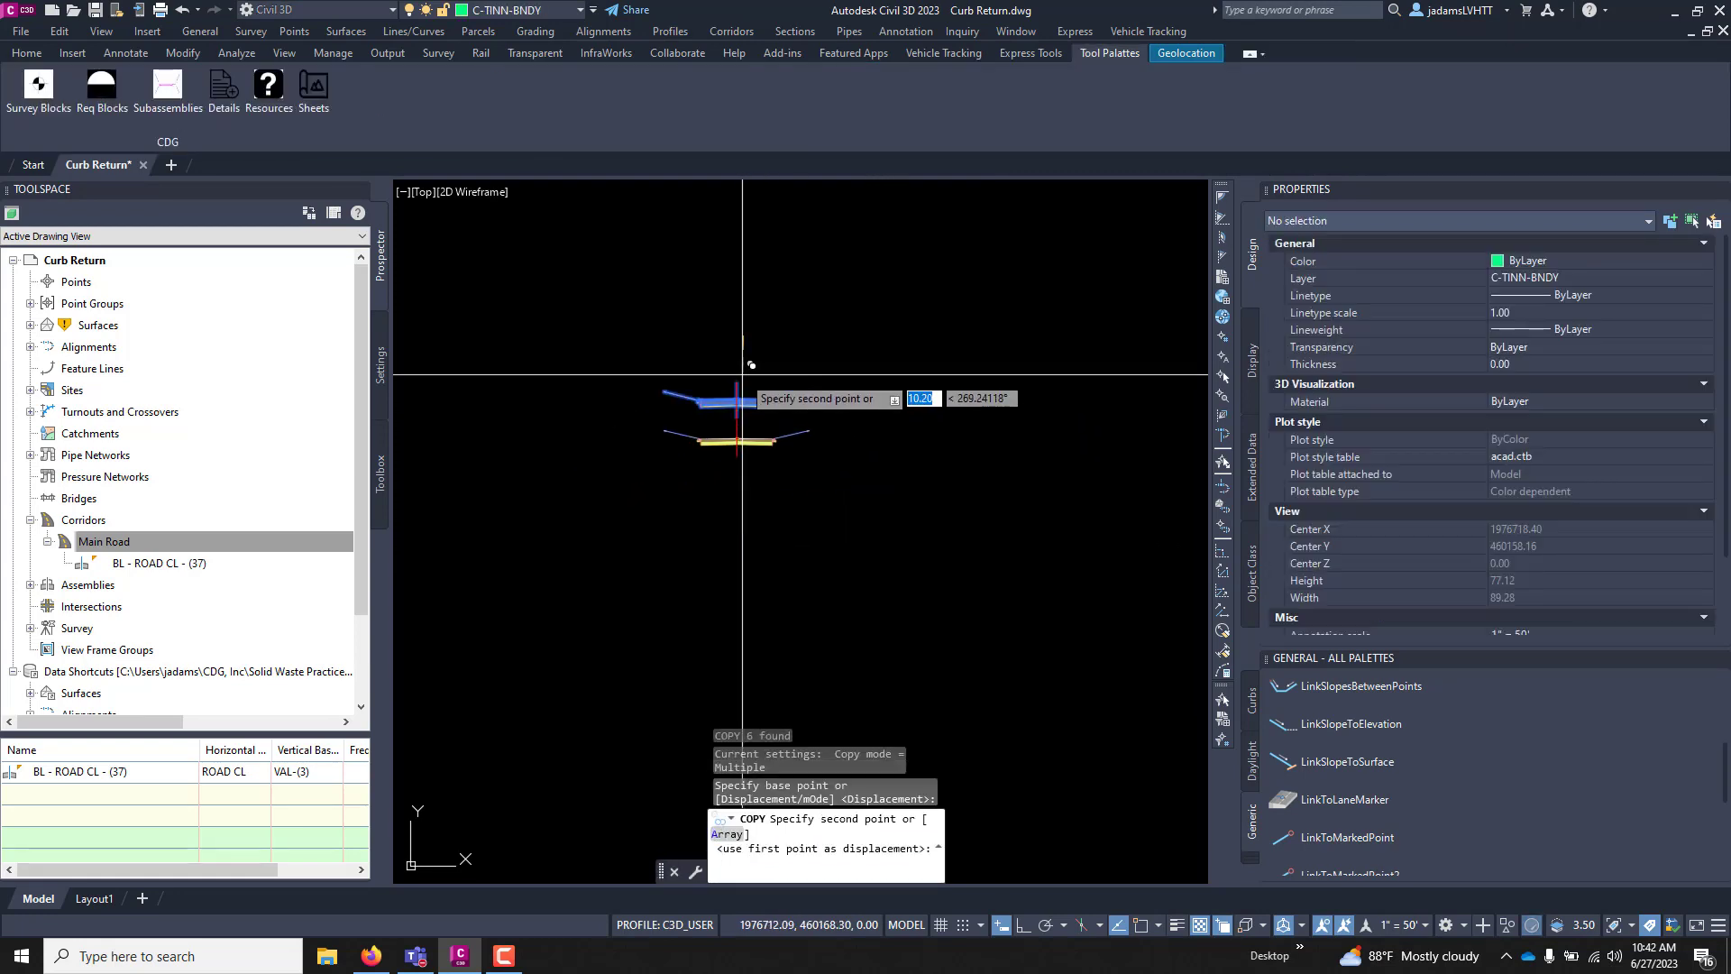
pyautogui.press('F8')
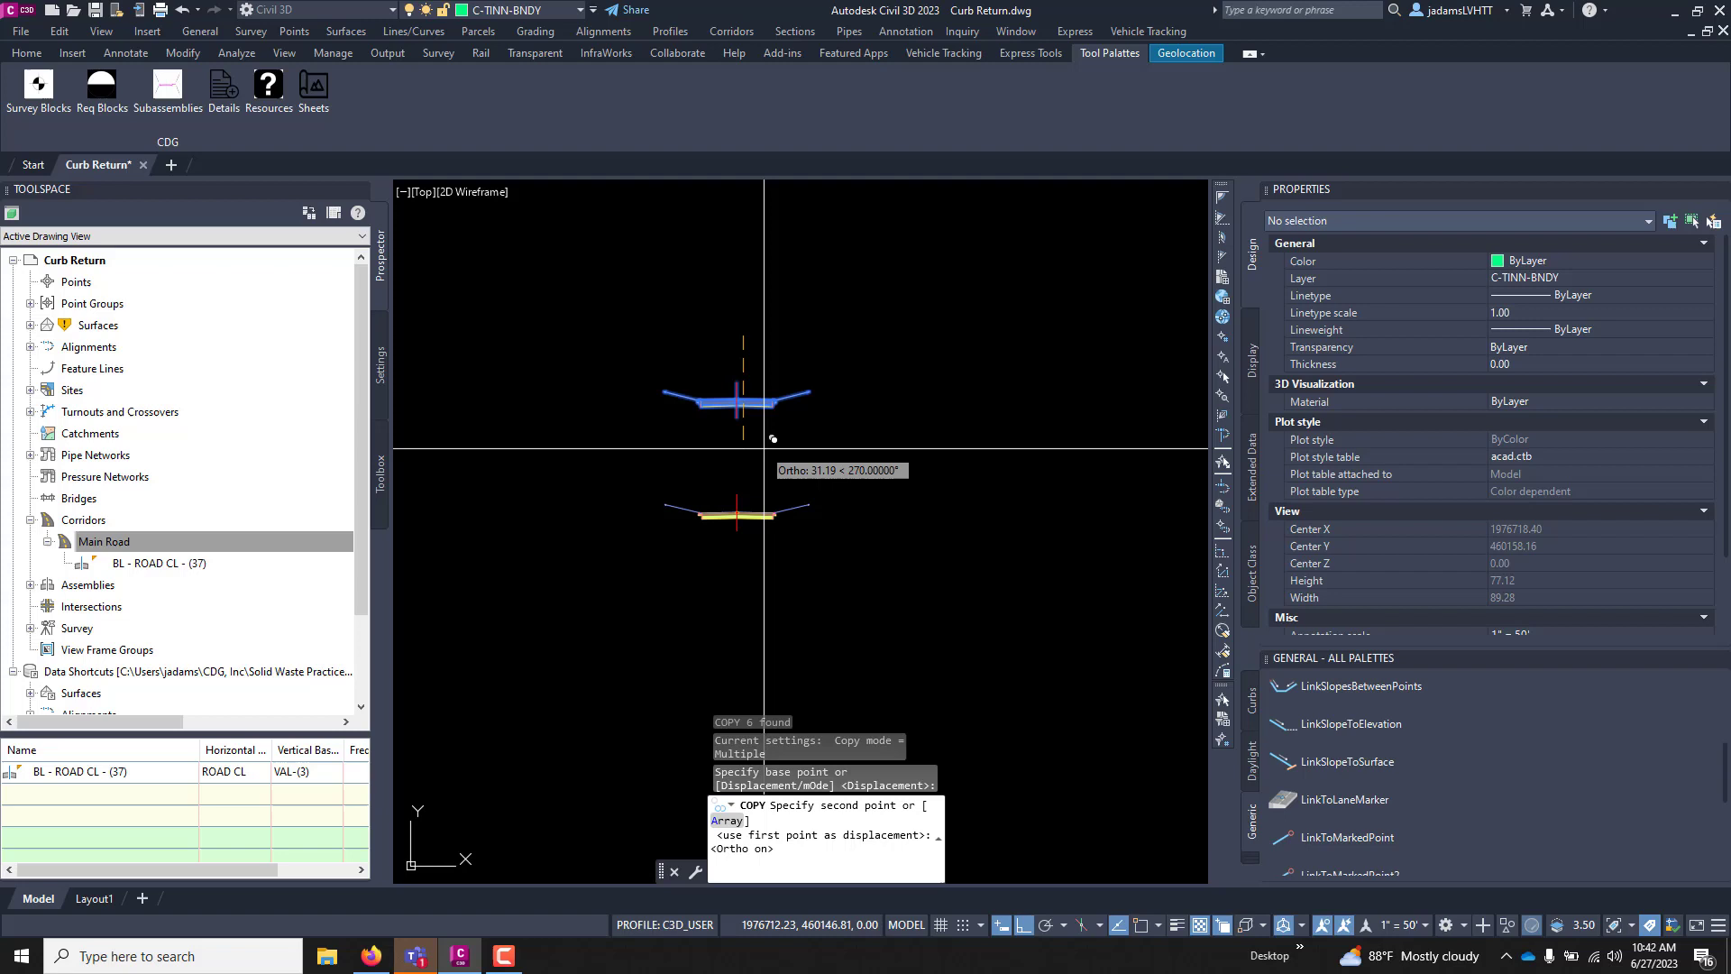
pyautogui.click(753, 445)
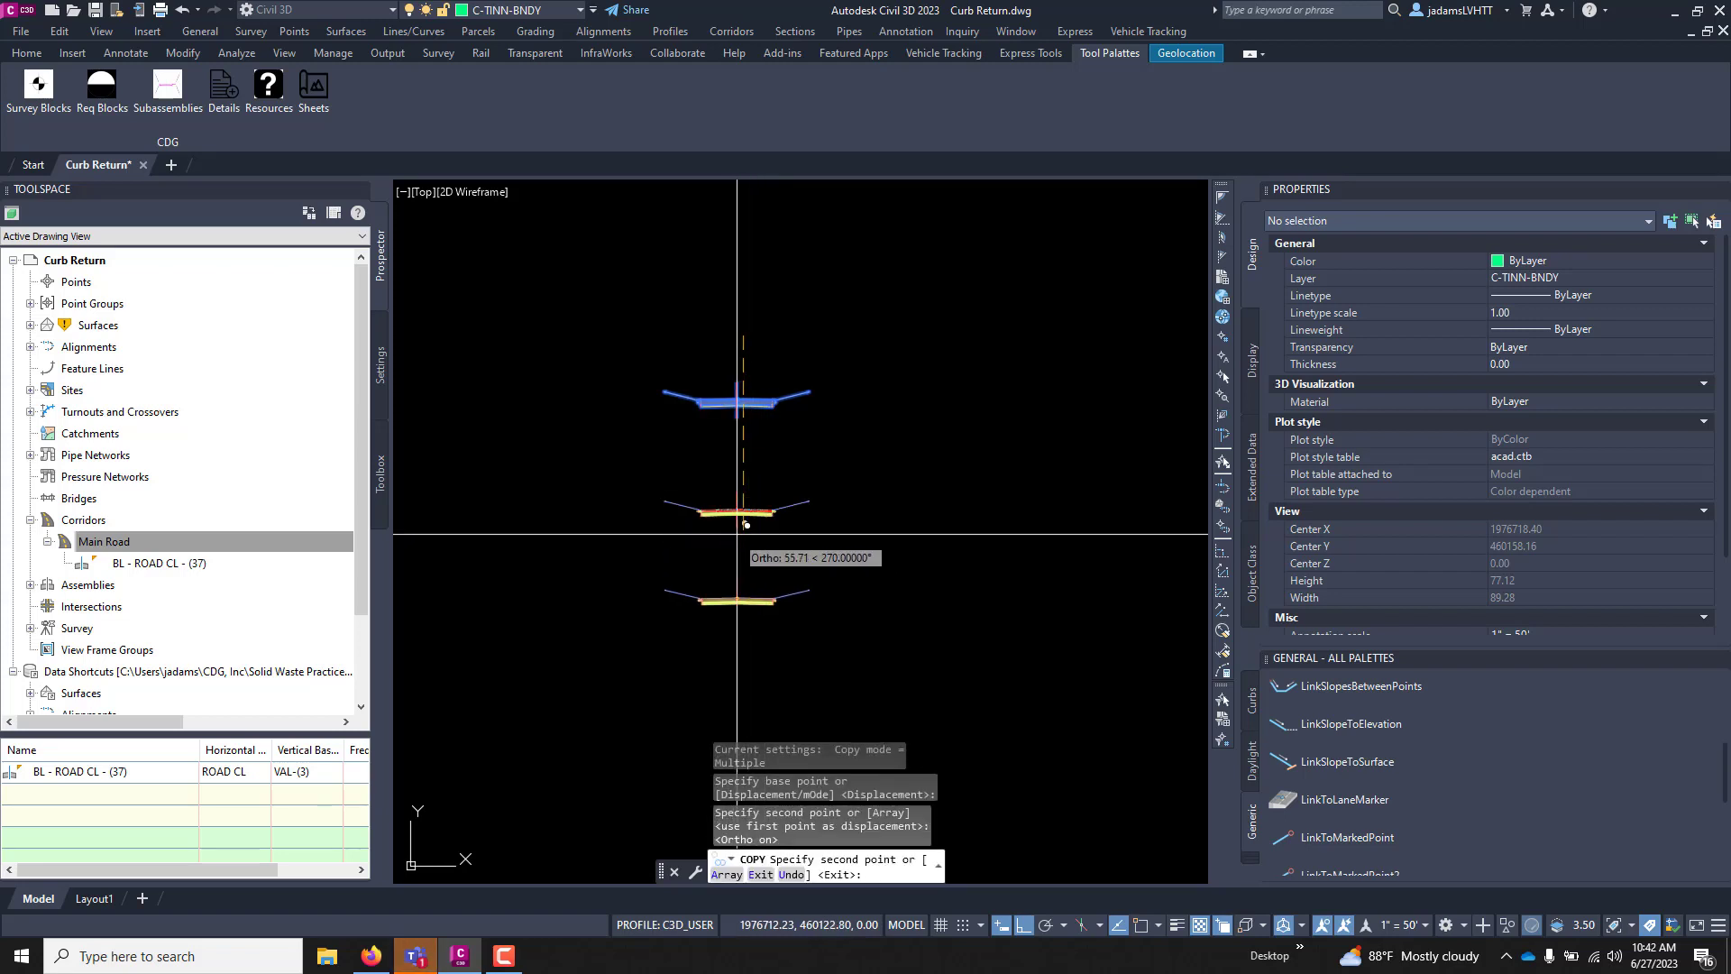
pyautogui.press('Escape')
pyautogui.scroll(3, 748, 534)
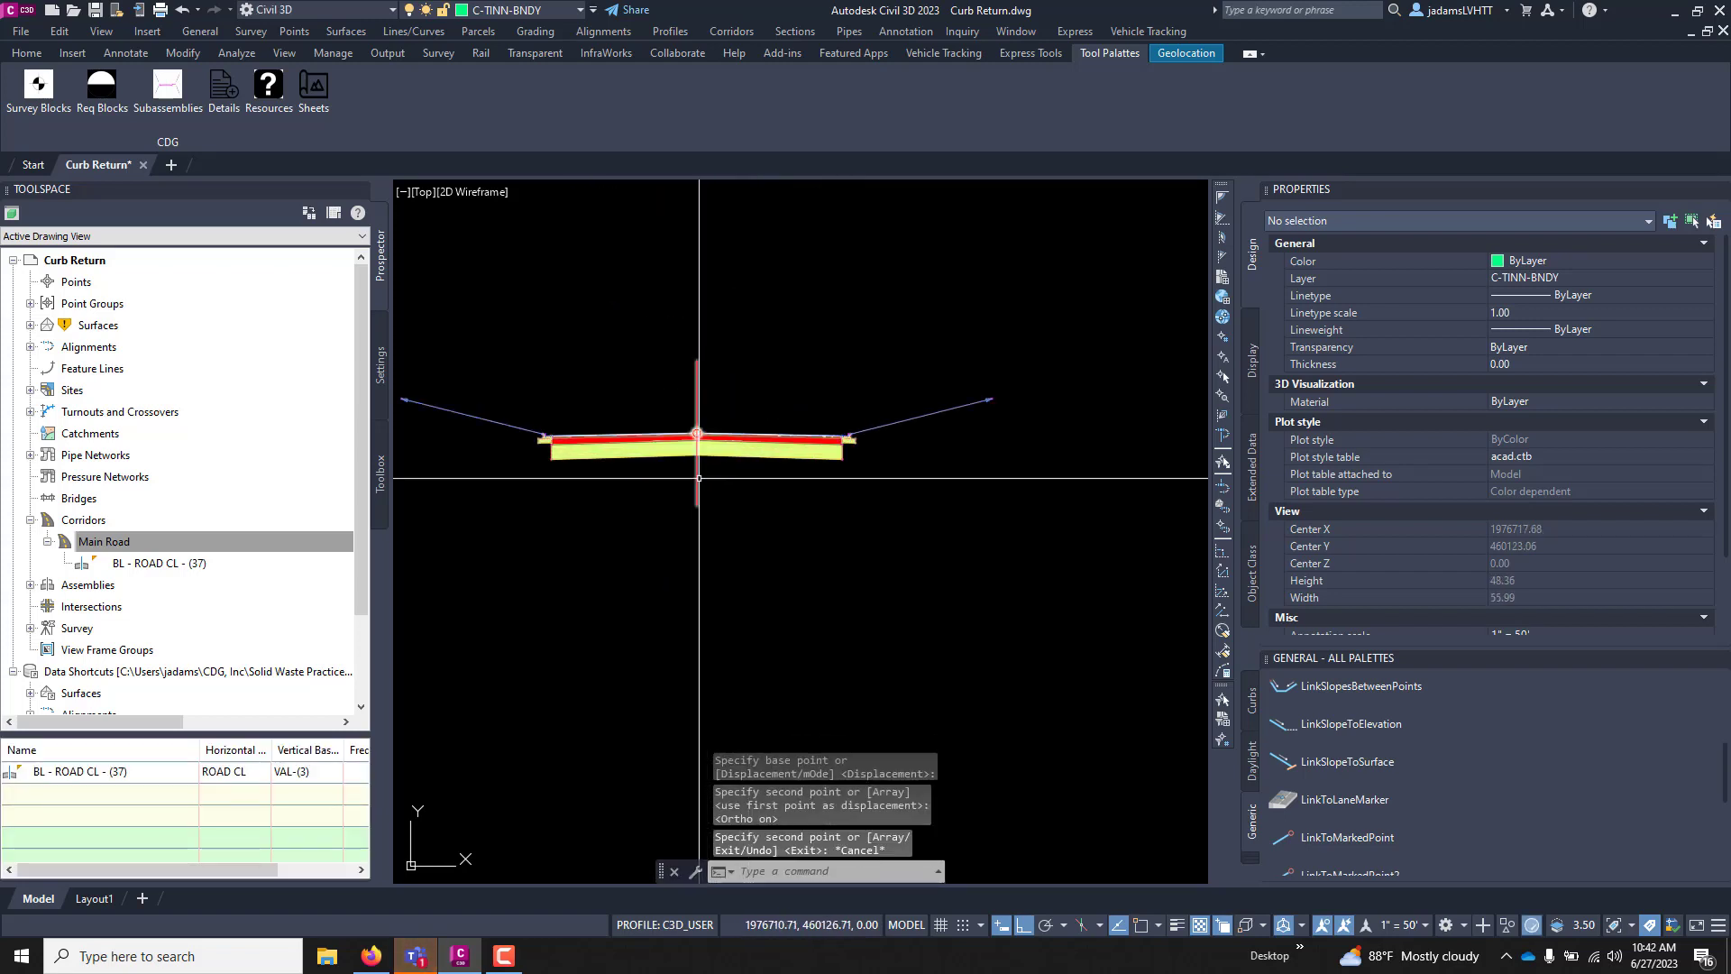
# - Rename the copied assembly to LANES ONLY in Properties
pyautogui.click(697, 483)
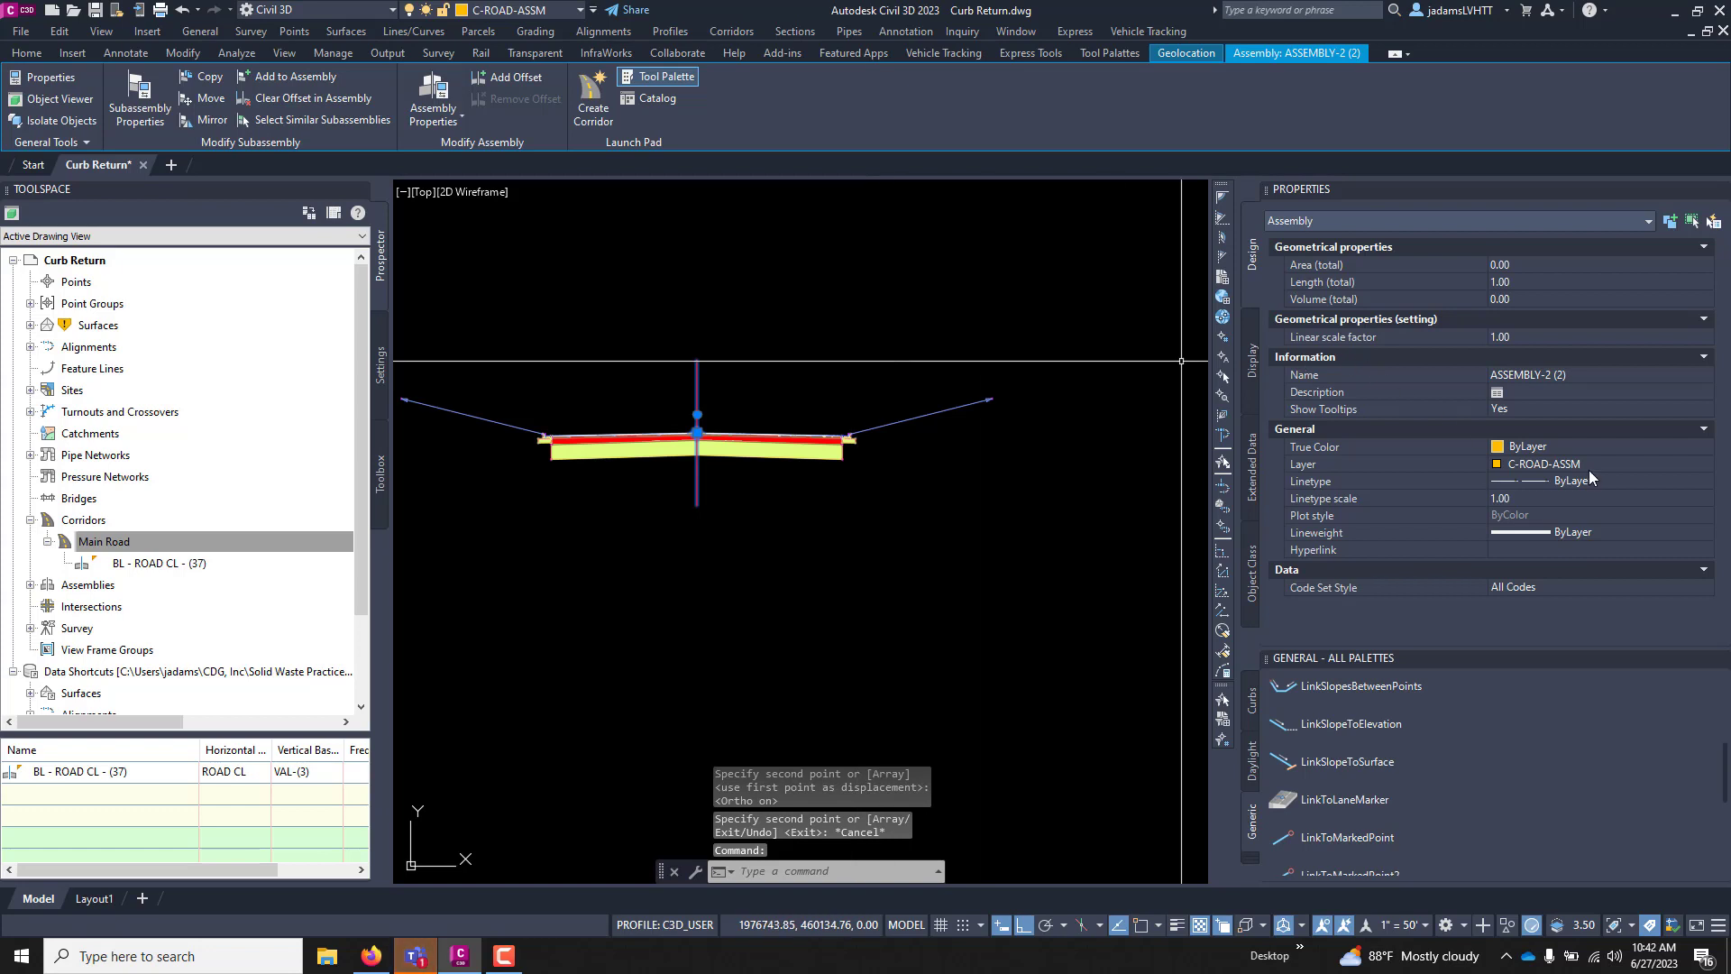
pyautogui.click(1576, 373)
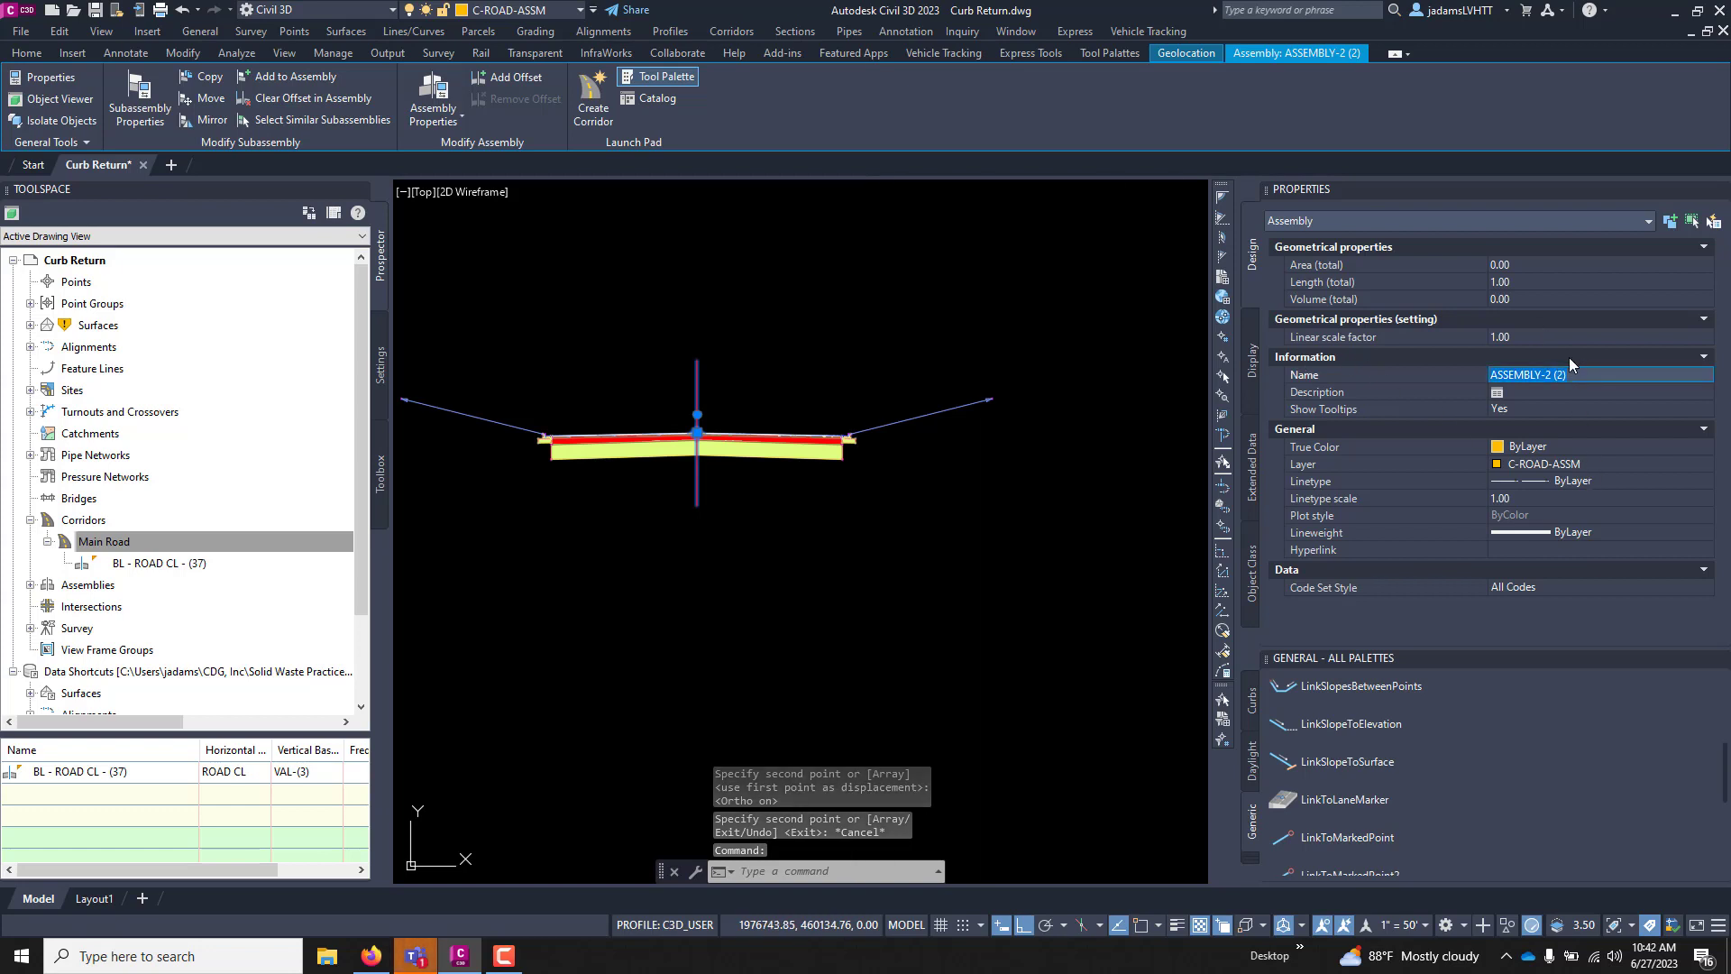
pyautogui.write('LANES NOL')
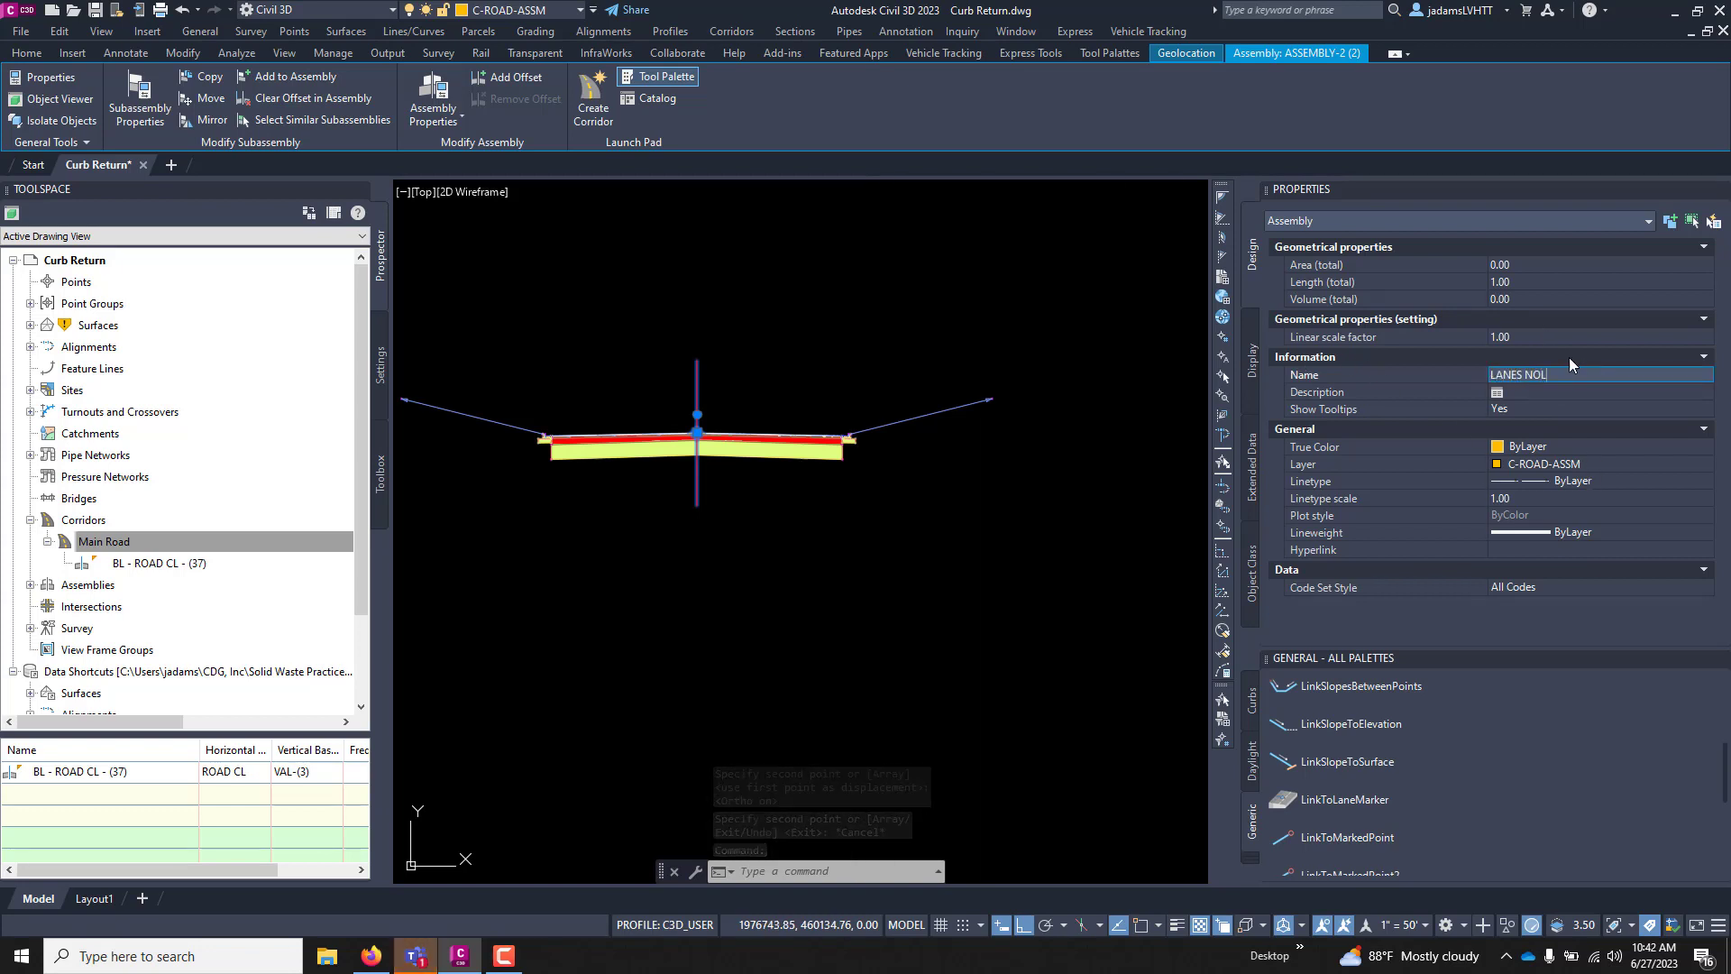
pyautogui.press('BackSpace')
pyautogui.press('BackSpace')
pyautogui.press('BackSpace')
pyautogui.write('ONLY')
pyautogui.press('Return')
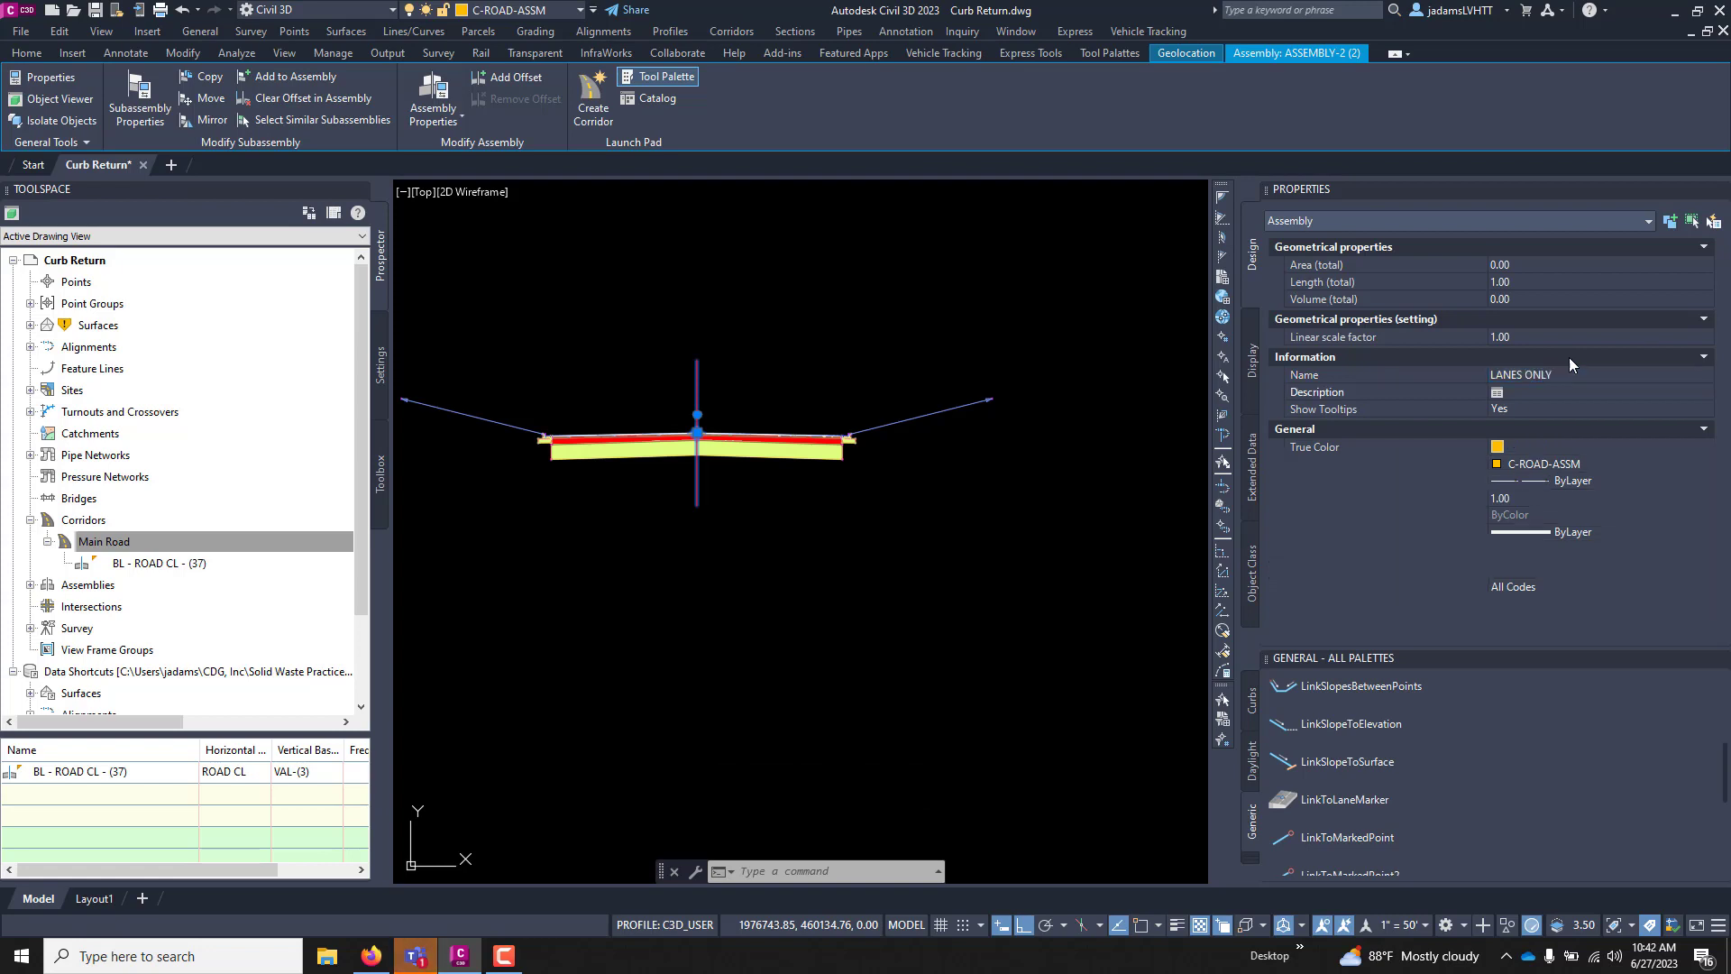
pyautogui.click(1037, 478)
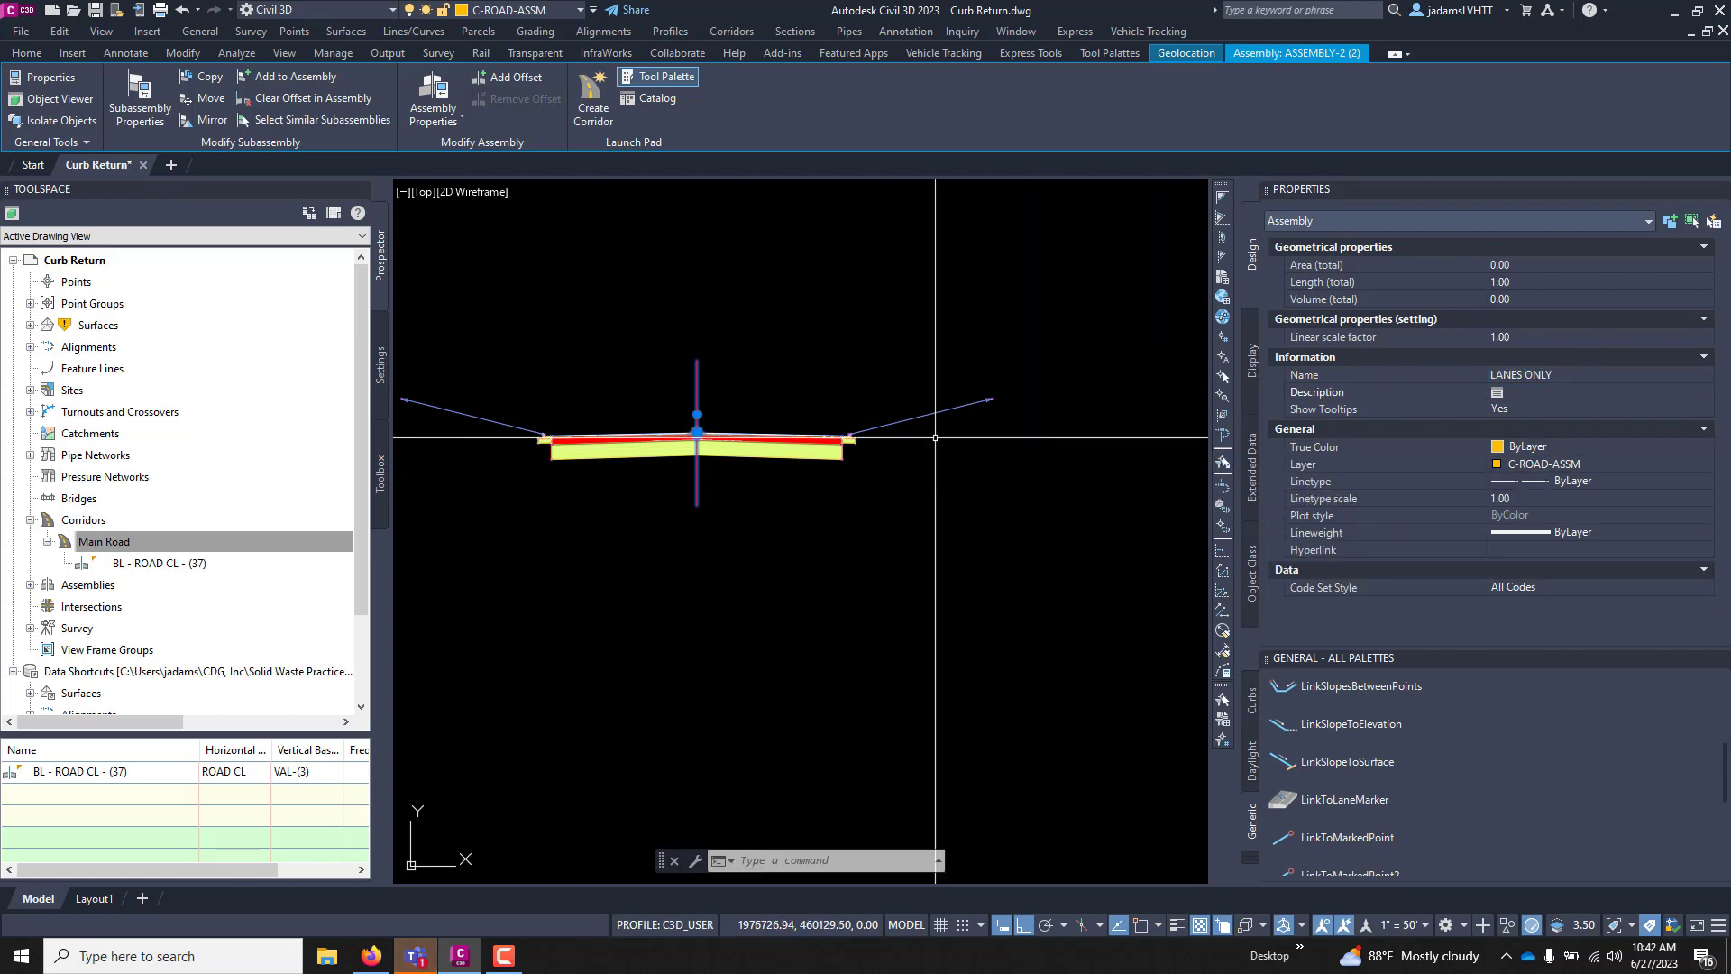
pyautogui.press('Escape')
pyautogui.press('Escape')
# - Erase the right and left curb and daylight subassemblies from the LANES ONLY assembly
pyautogui.scroll(4, 818, 454)
pyautogui.scroll(-3, 997, 401)
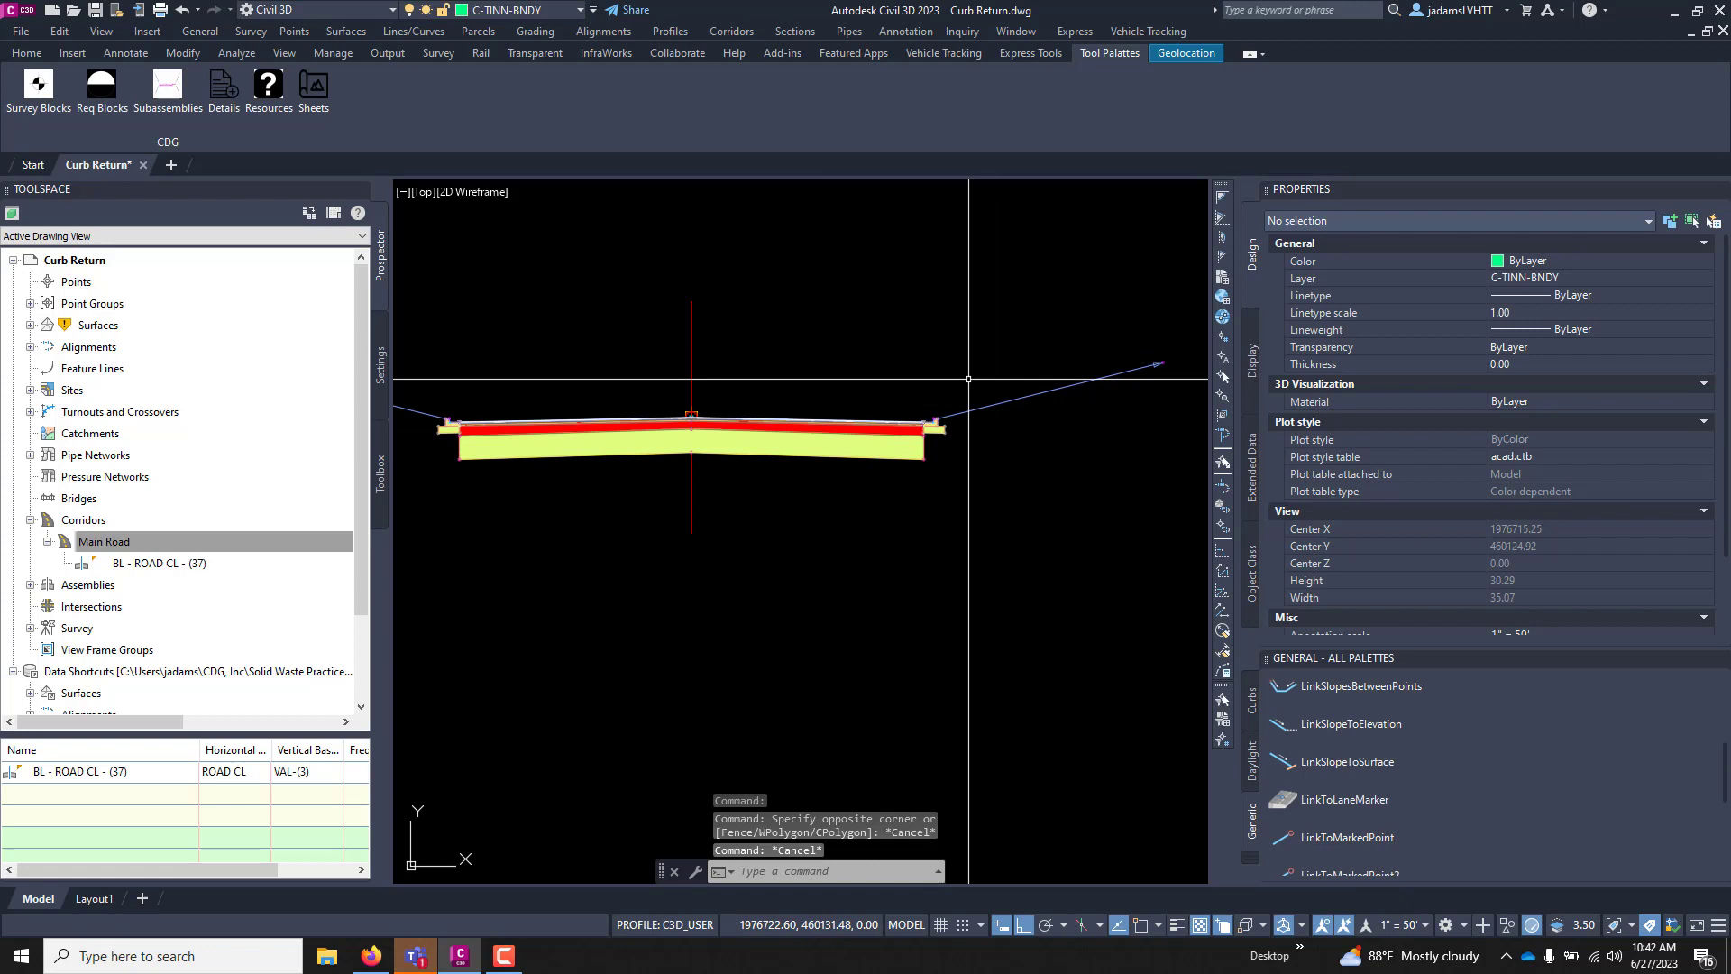
pyautogui.scroll(5, 1104, 394)
pyautogui.click(1077, 388)
pyautogui.click(959, 483)
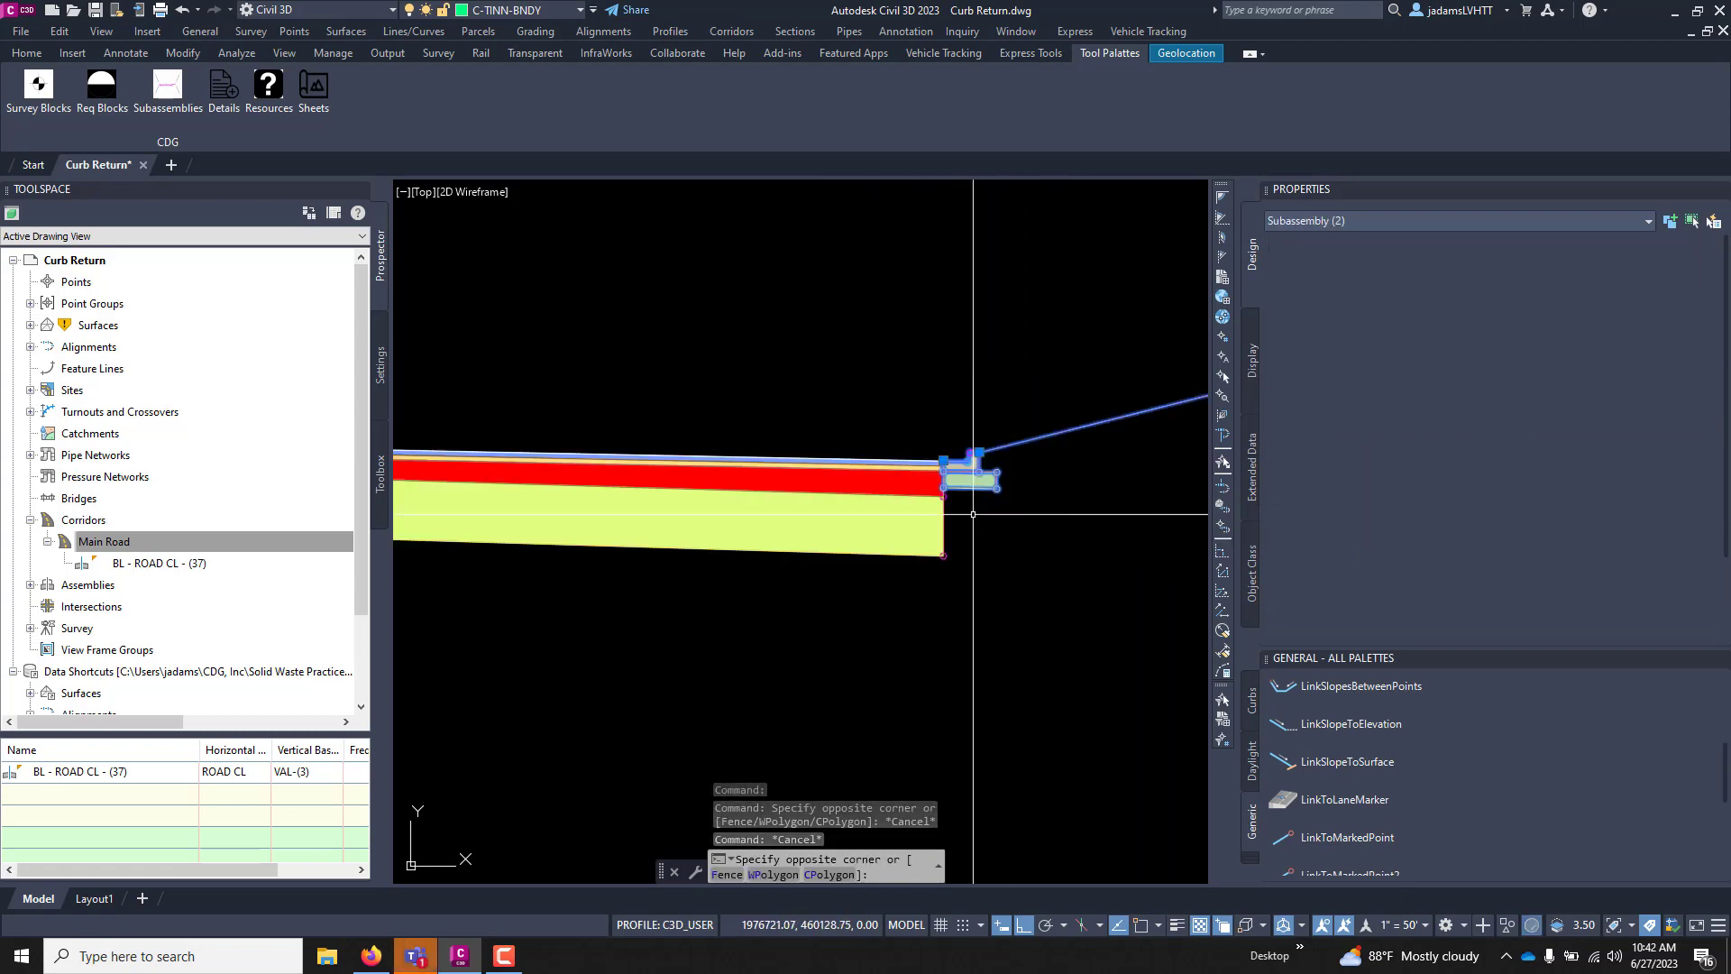
pyautogui.press('Delete')
pyautogui.scroll(-6, 599, 402)
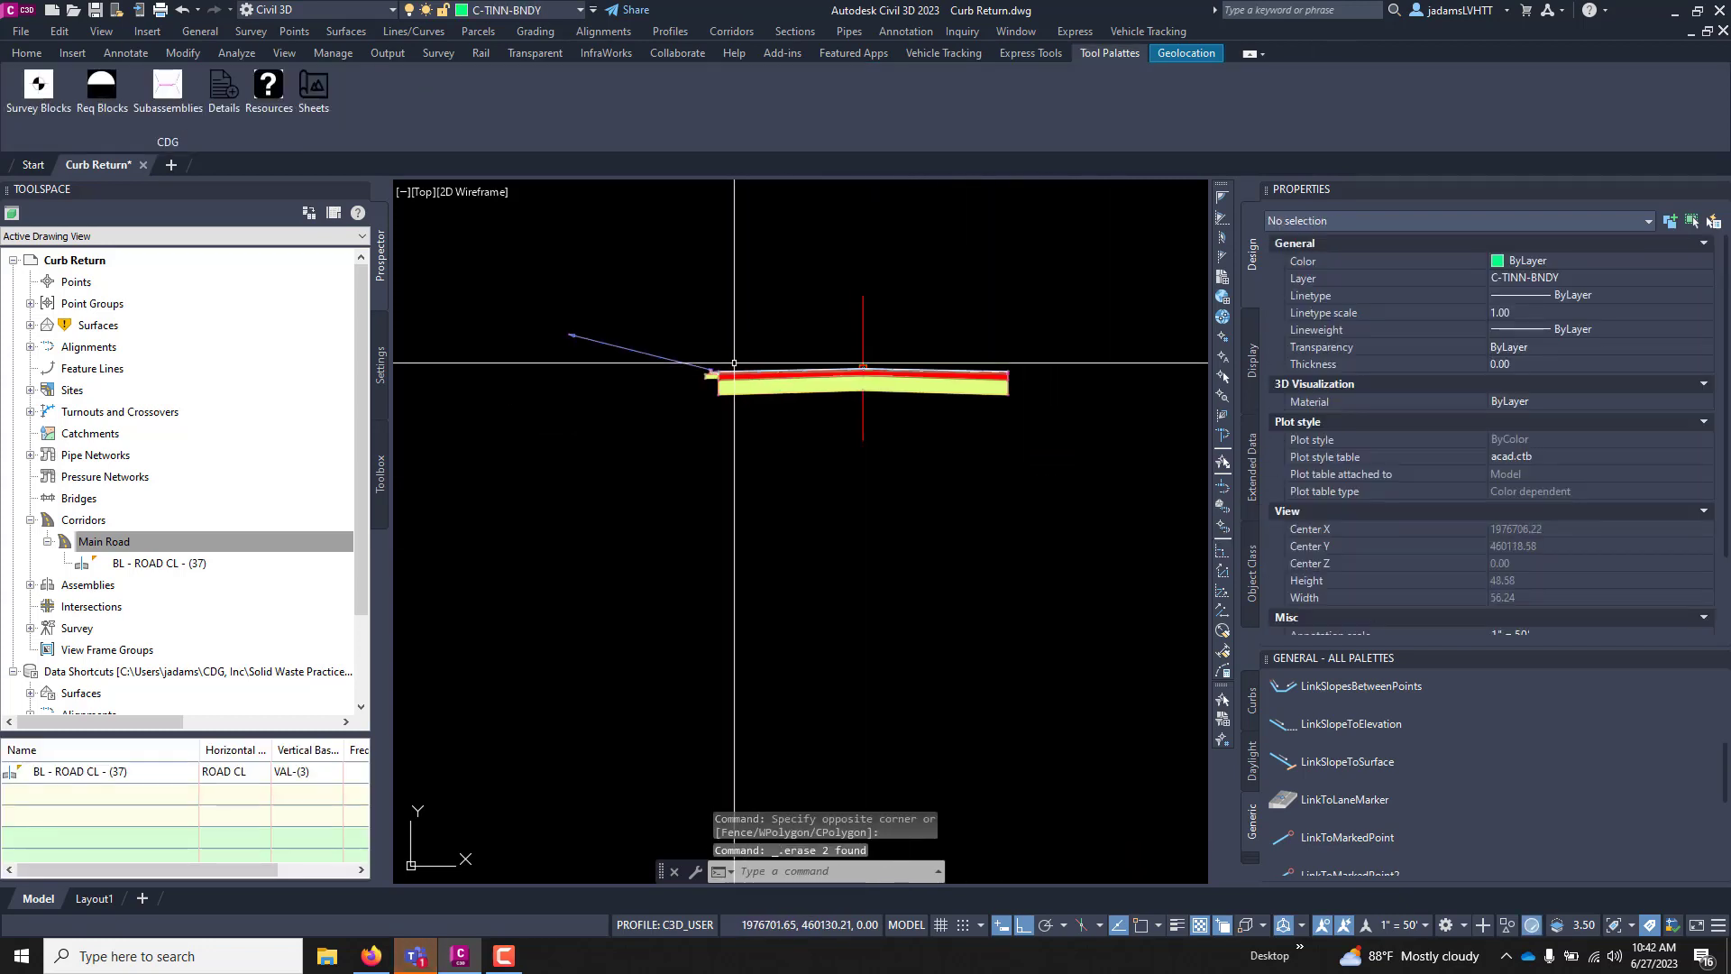
pyautogui.scroll(6, 696, 386)
pyautogui.click(691, 316)
pyautogui.click(610, 375)
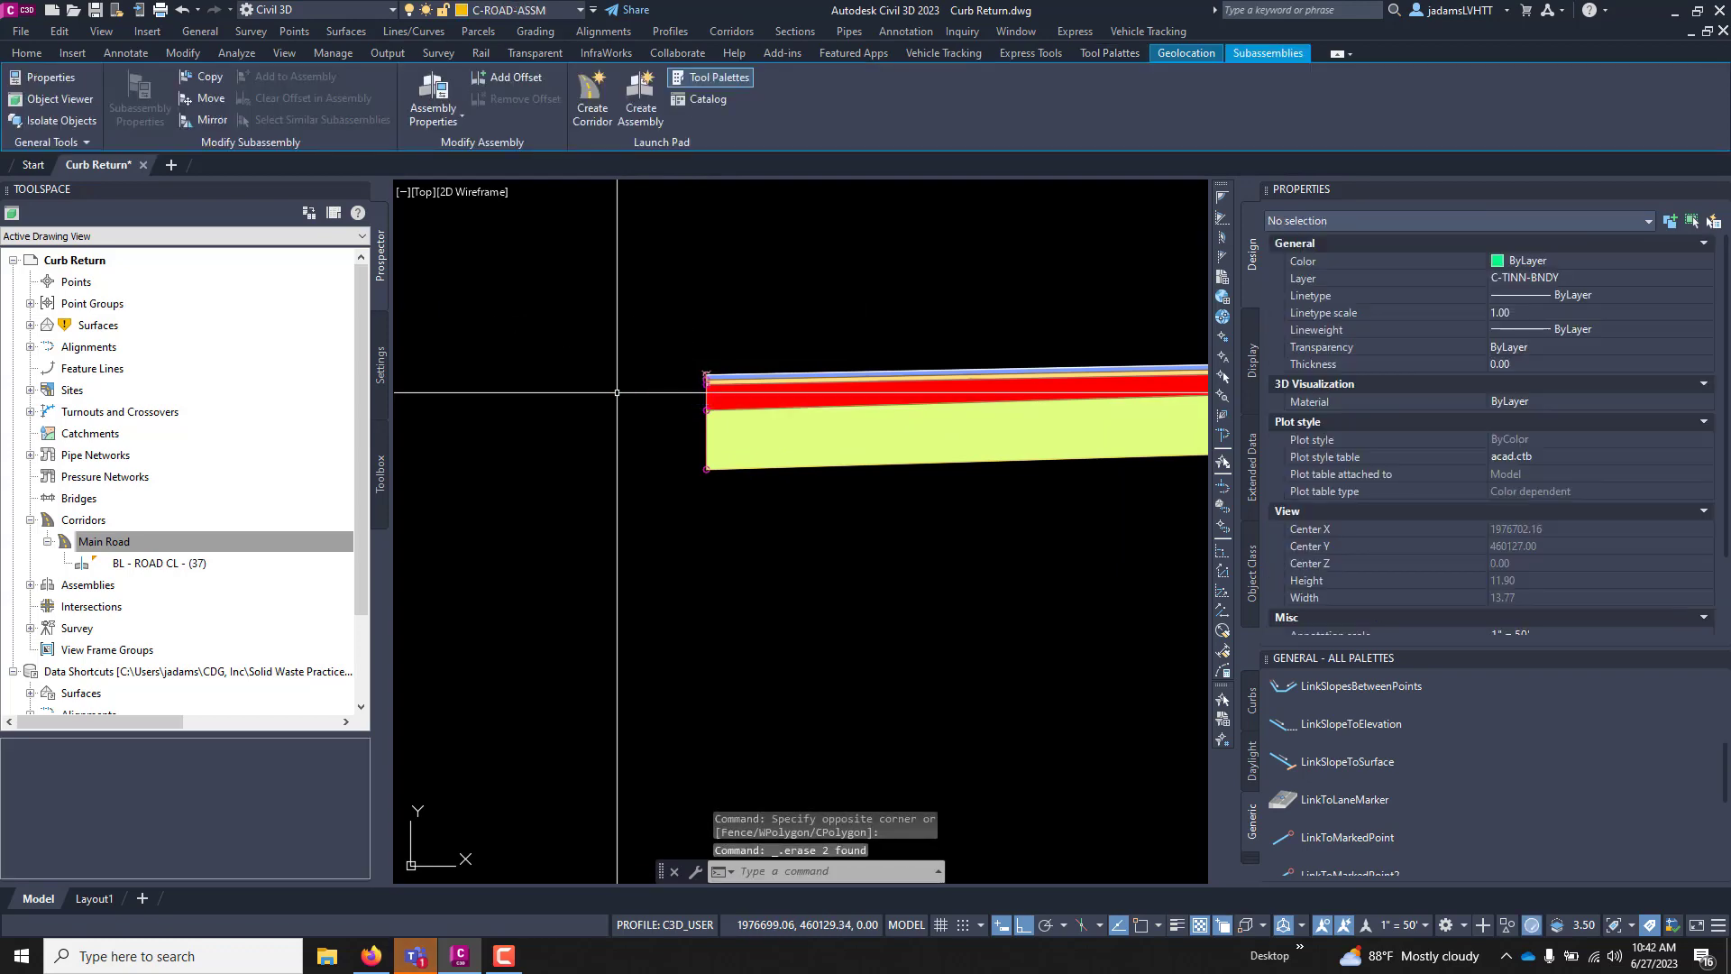
pyautogui.press('Delete')
pyautogui.scroll(-8, 674, 270)
# - Copy the upper assembly twice with CO, one copy lower left and one lower right
pyautogui.scroll(-2, 675, 270)
pyautogui.click(659, 242)
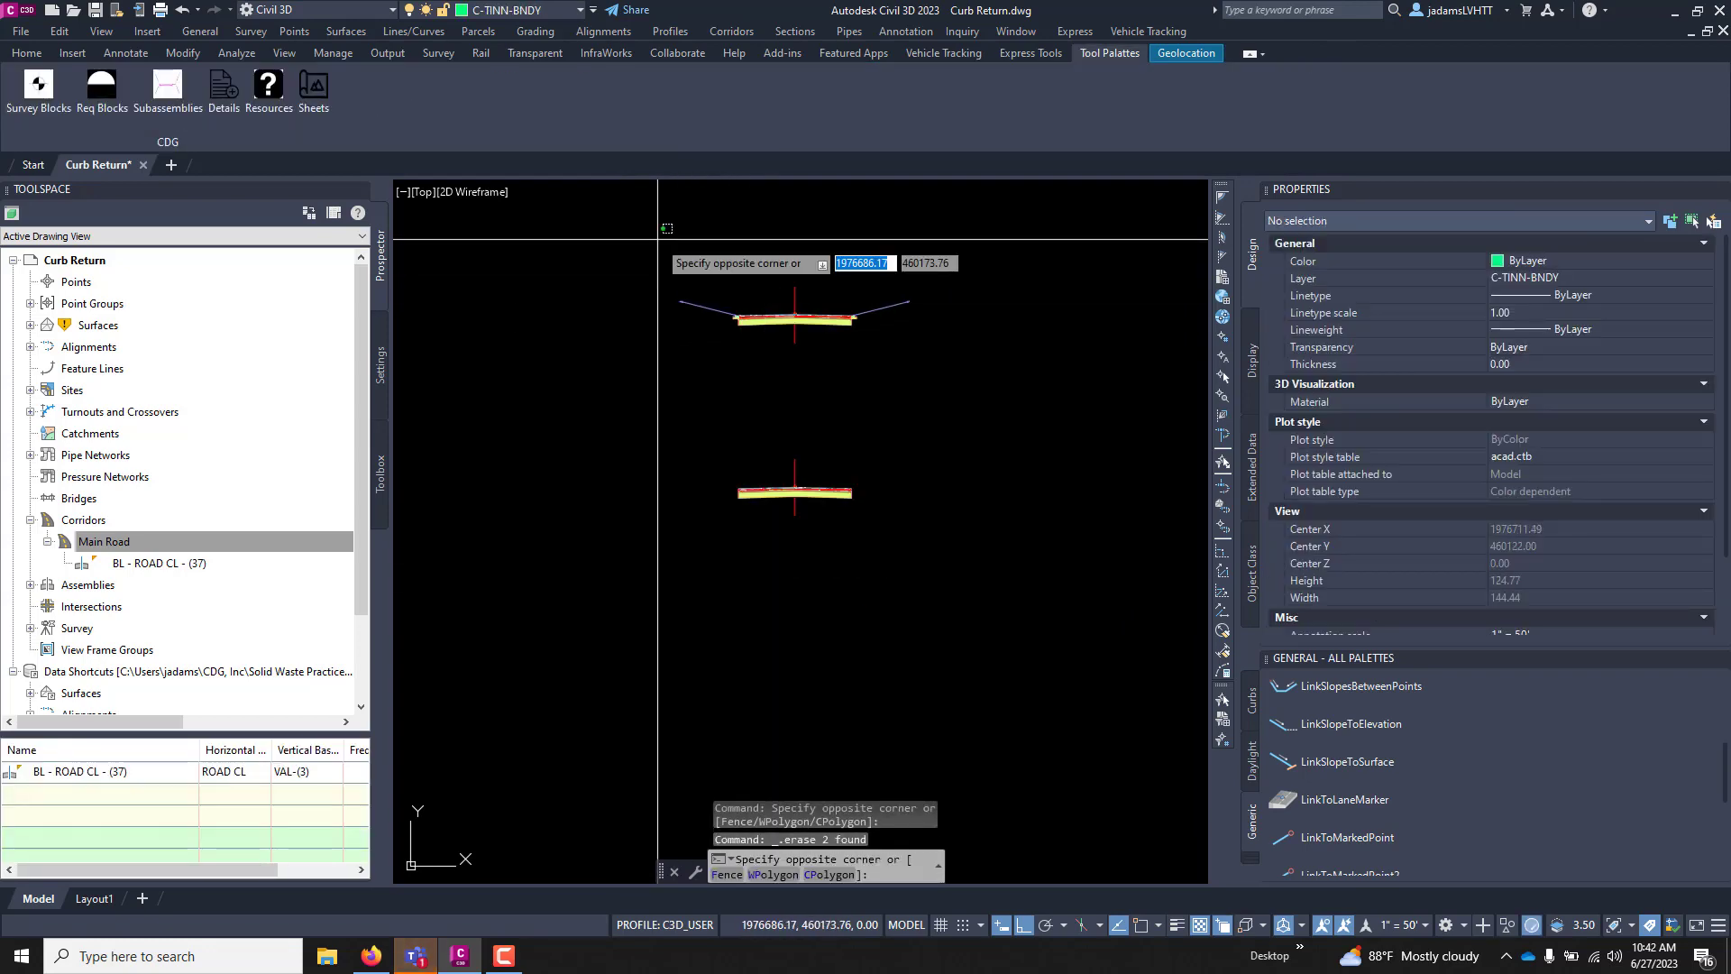
pyautogui.click(964, 354)
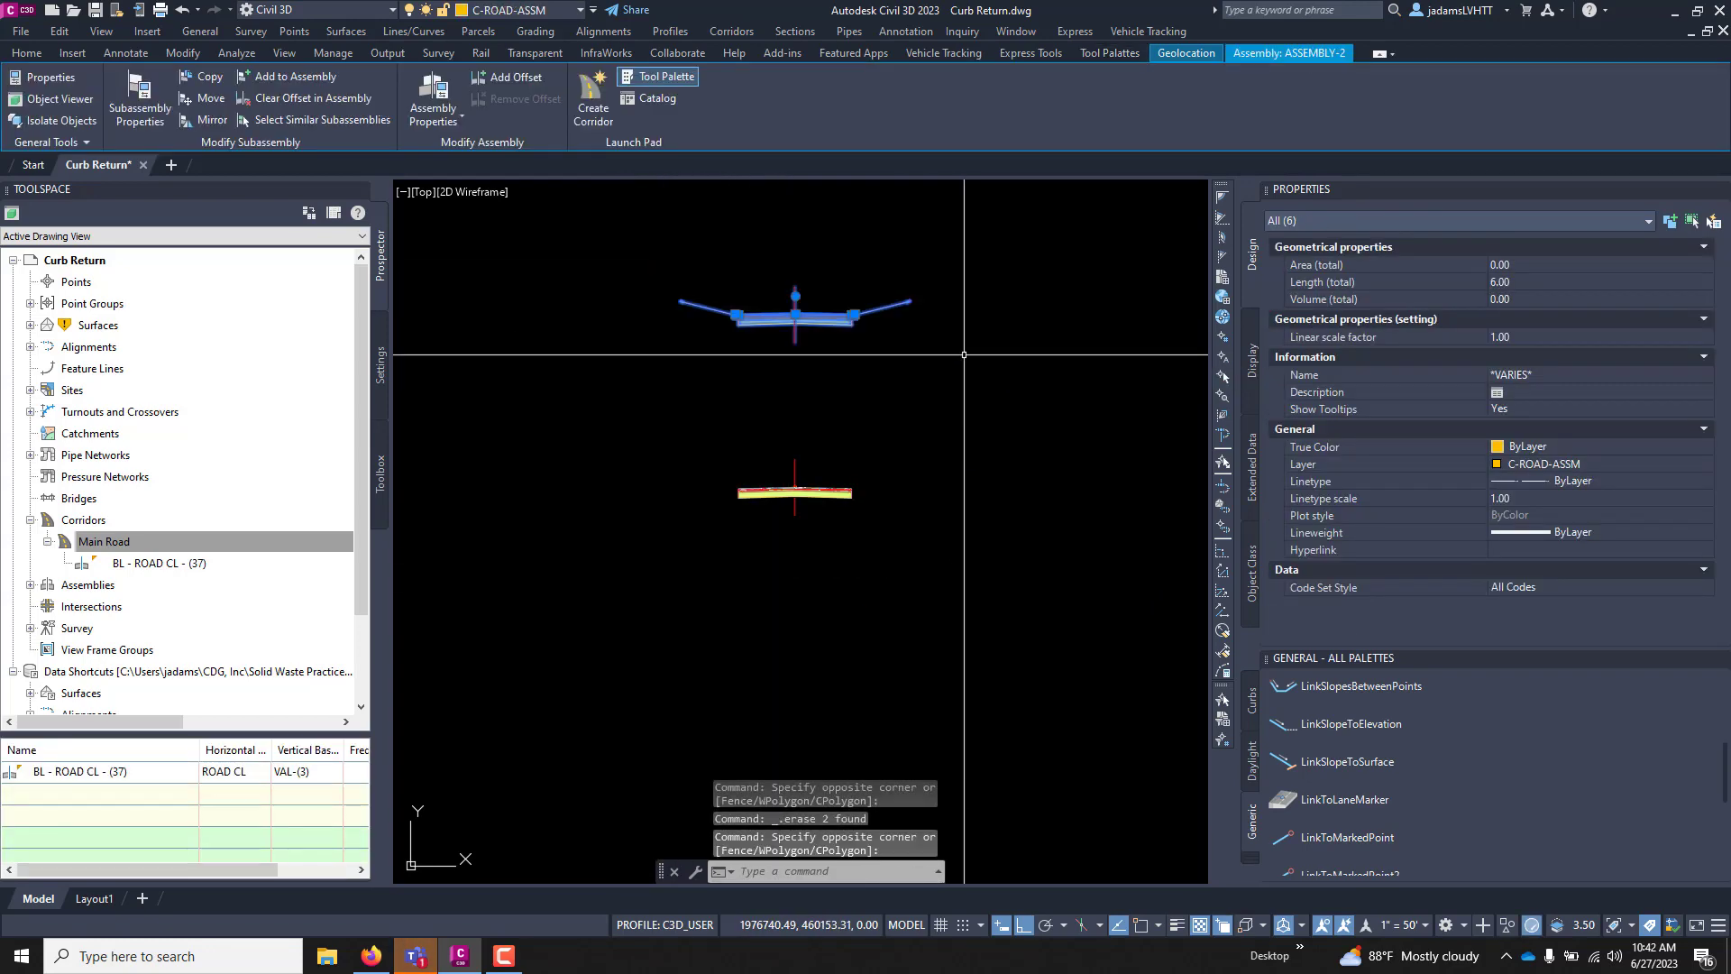
pyautogui.write('CO')
pyautogui.press('Return')
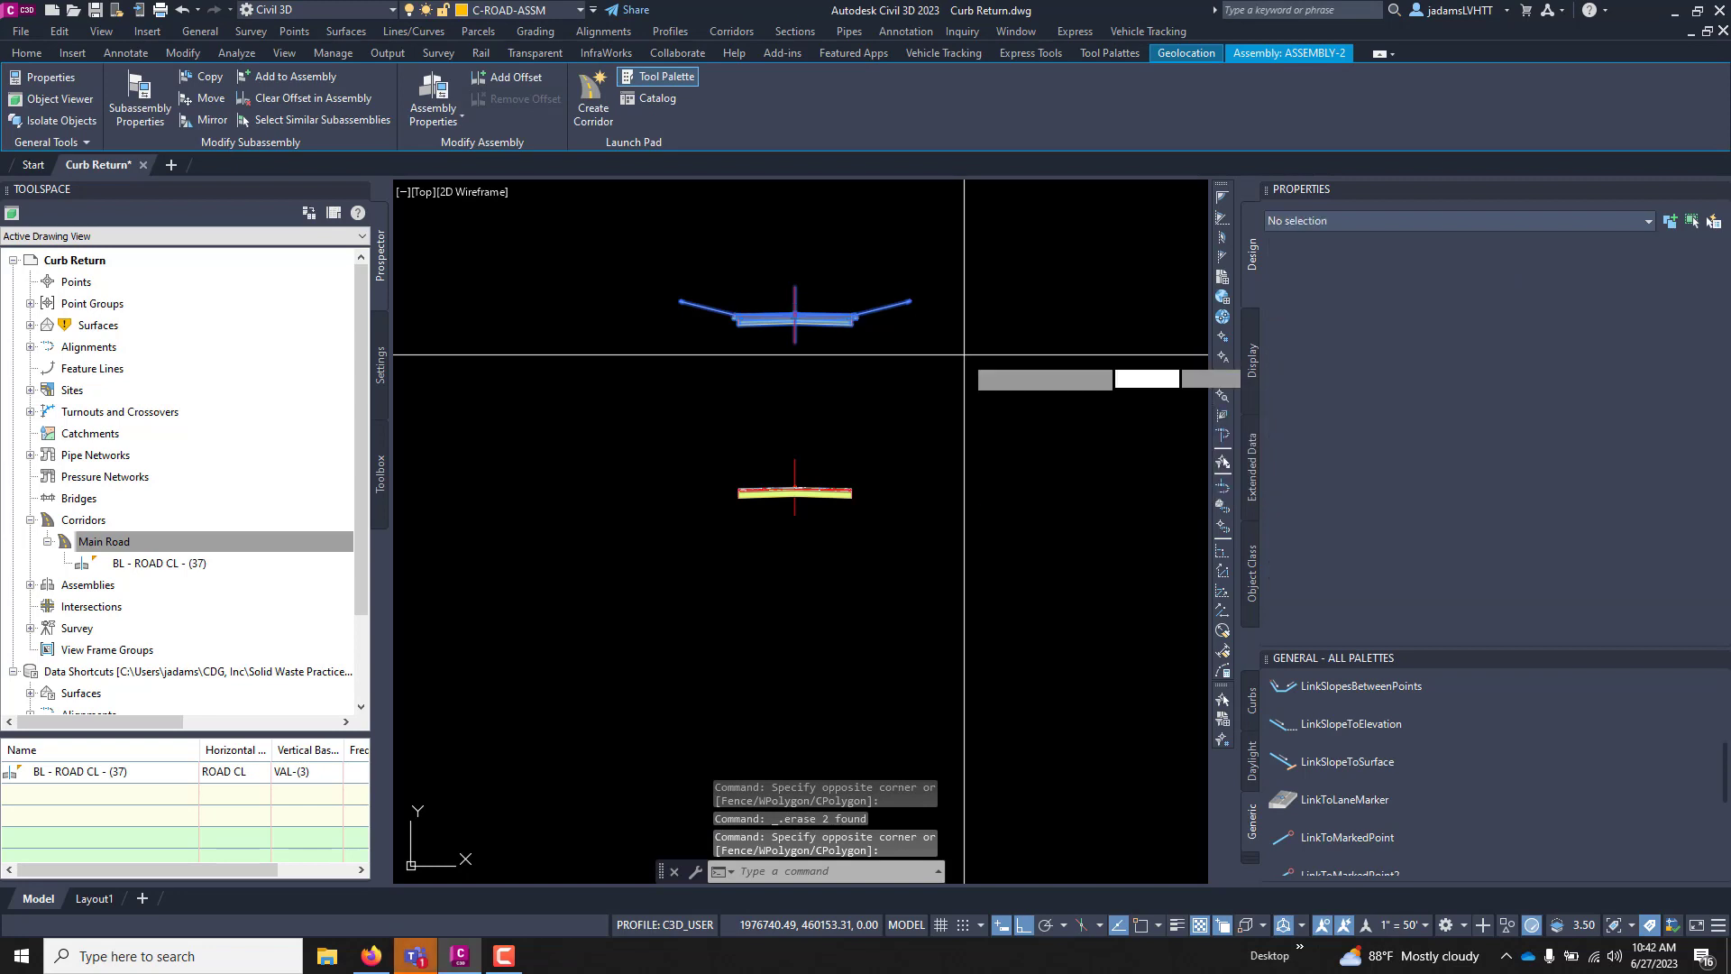
pyautogui.click(842, 305)
pyautogui.scroll(-2, 842, 305)
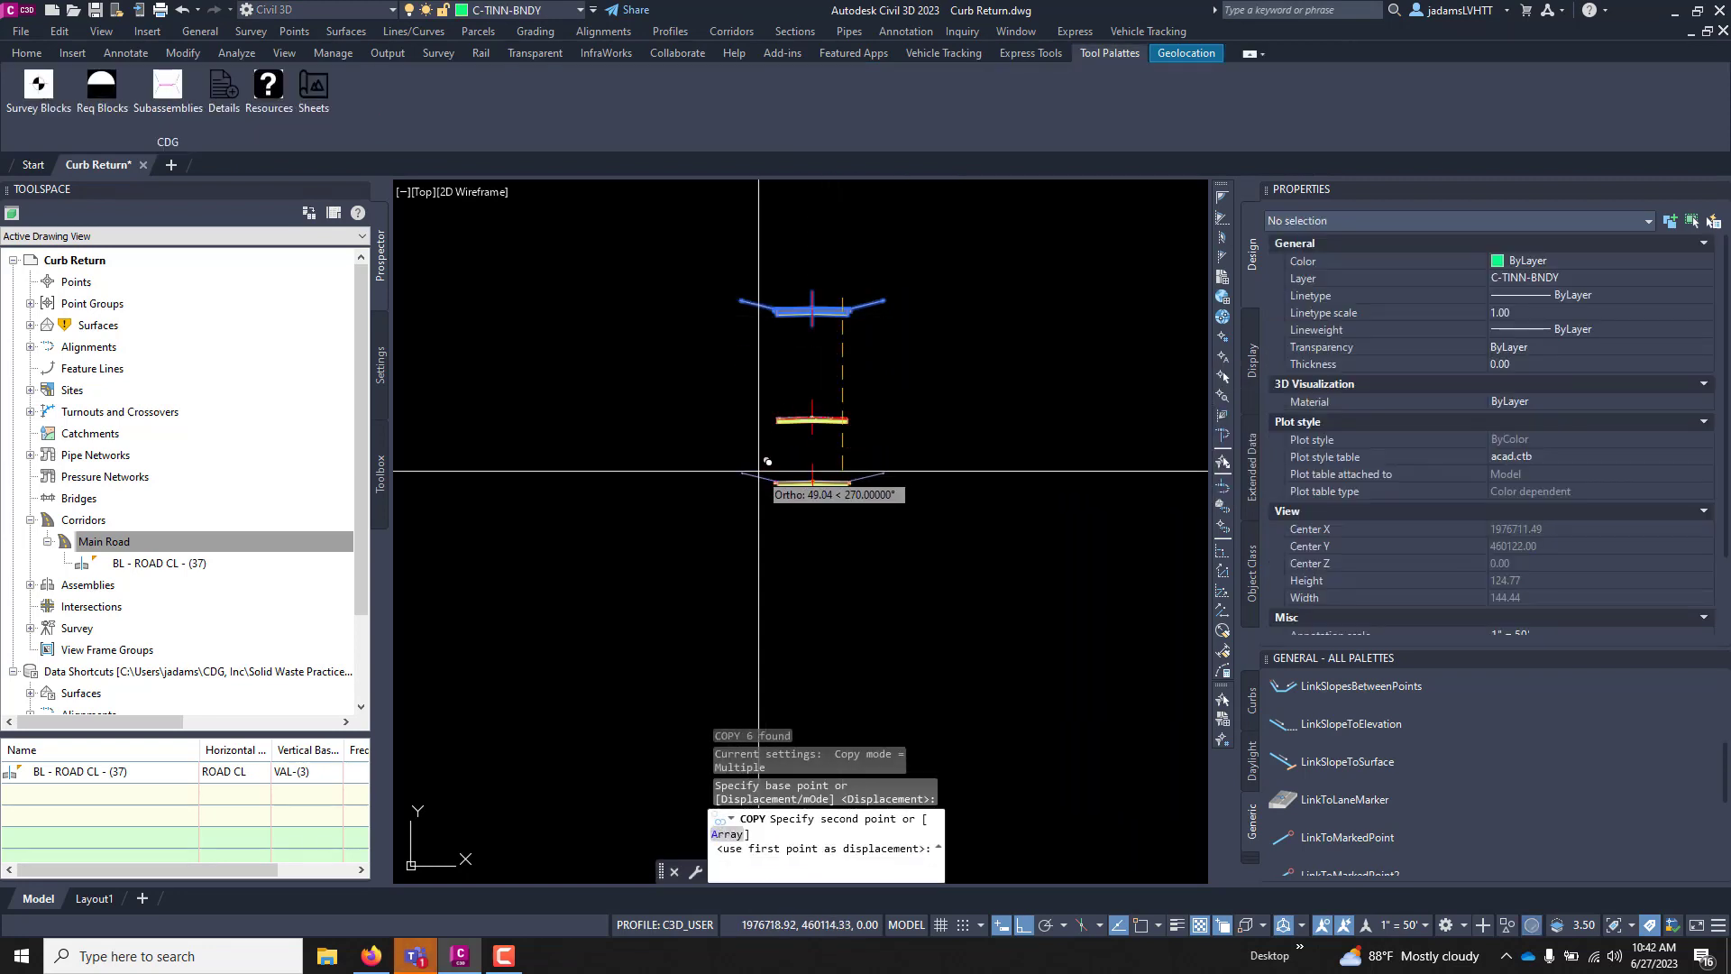
pyautogui.press('F8')
pyautogui.click(756, 468)
pyautogui.scroll(4, 764, 487)
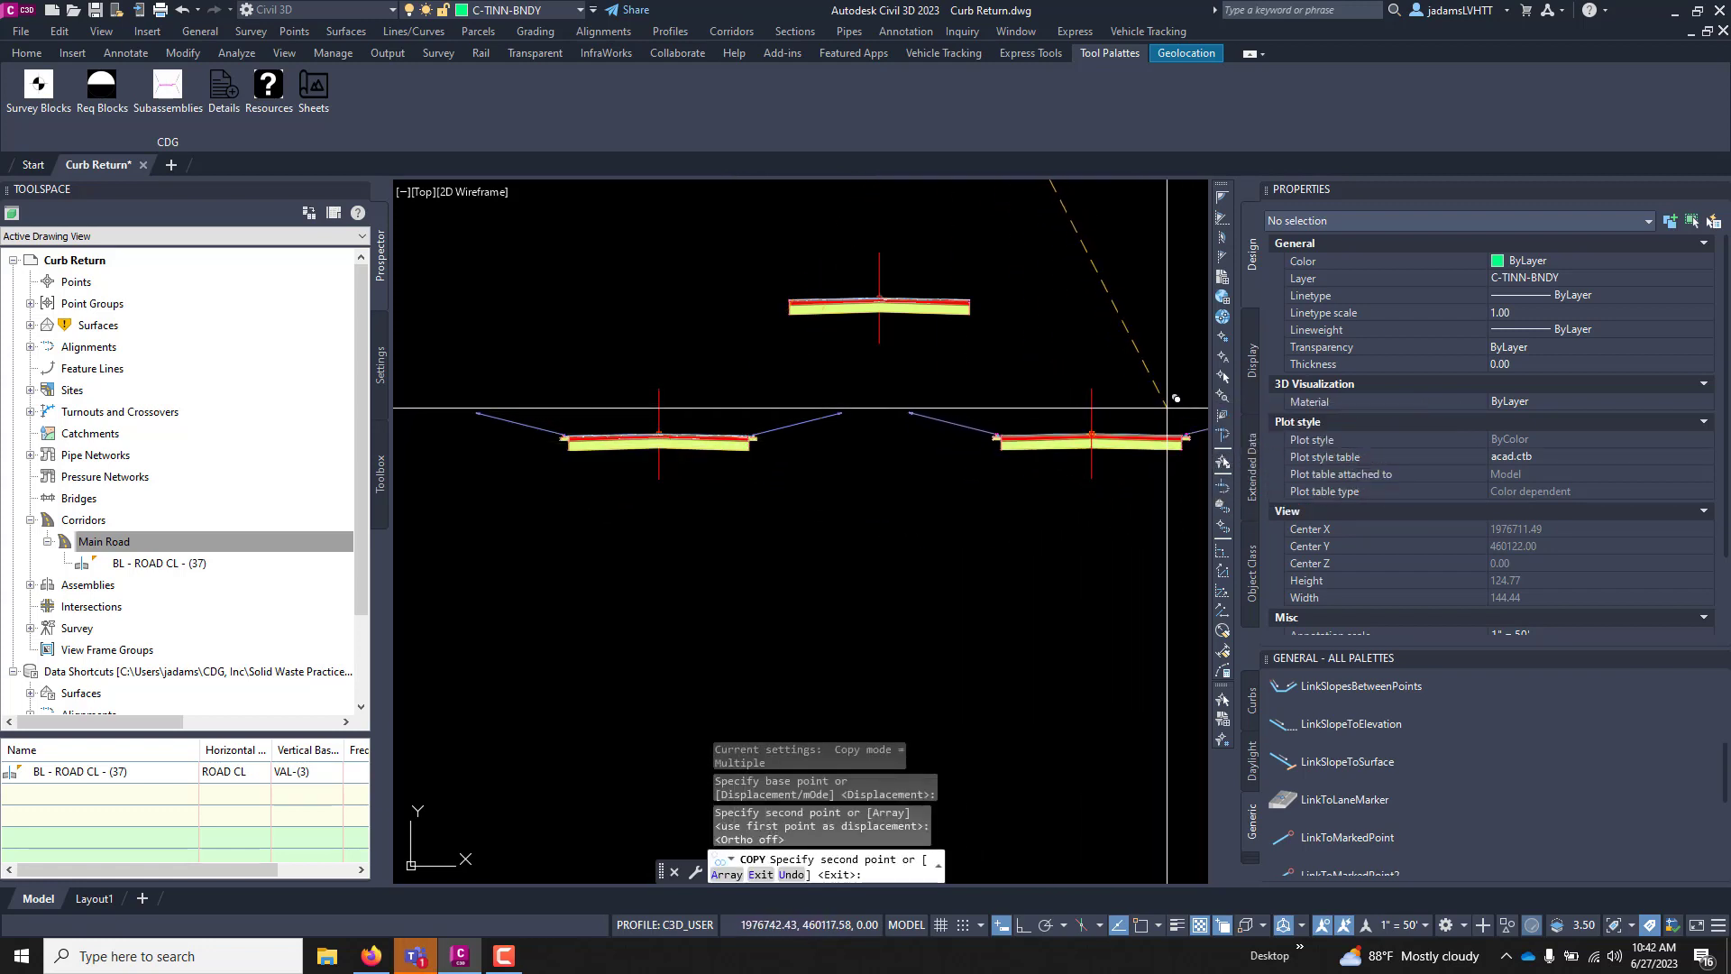
pyautogui.click(1166, 407)
pyautogui.press('Escape')
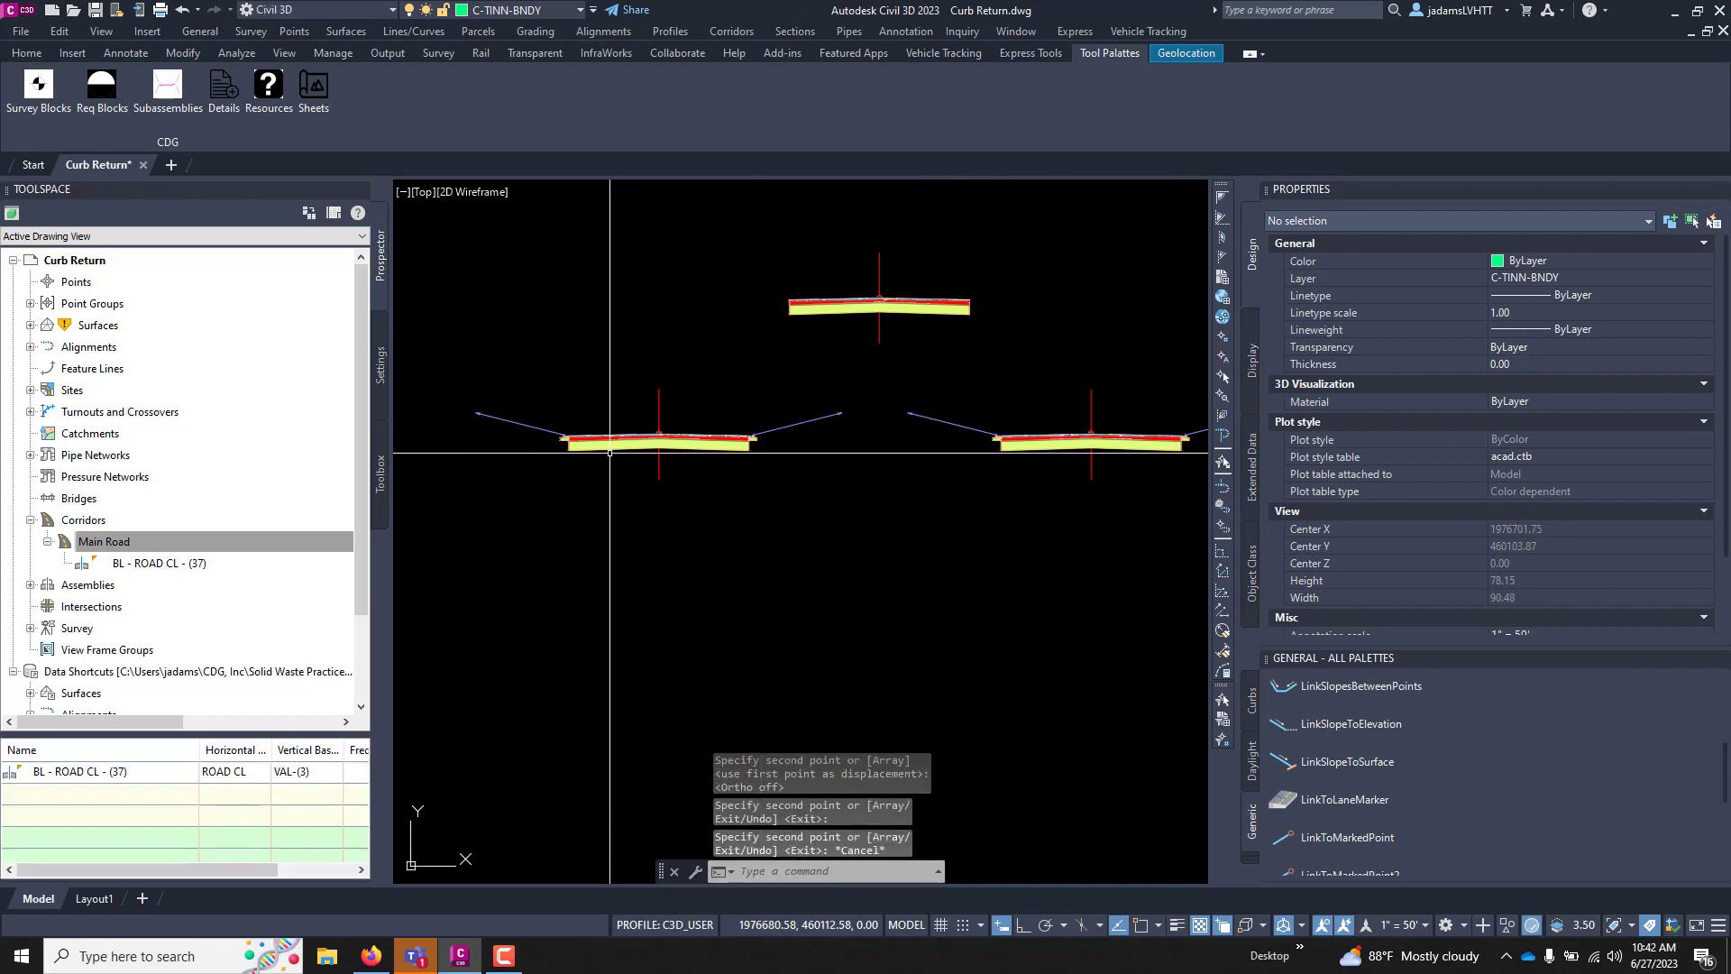
# - Rename the lower-left assembly copy to LT CURB AND DAYLINE
pyautogui.click(659, 464)
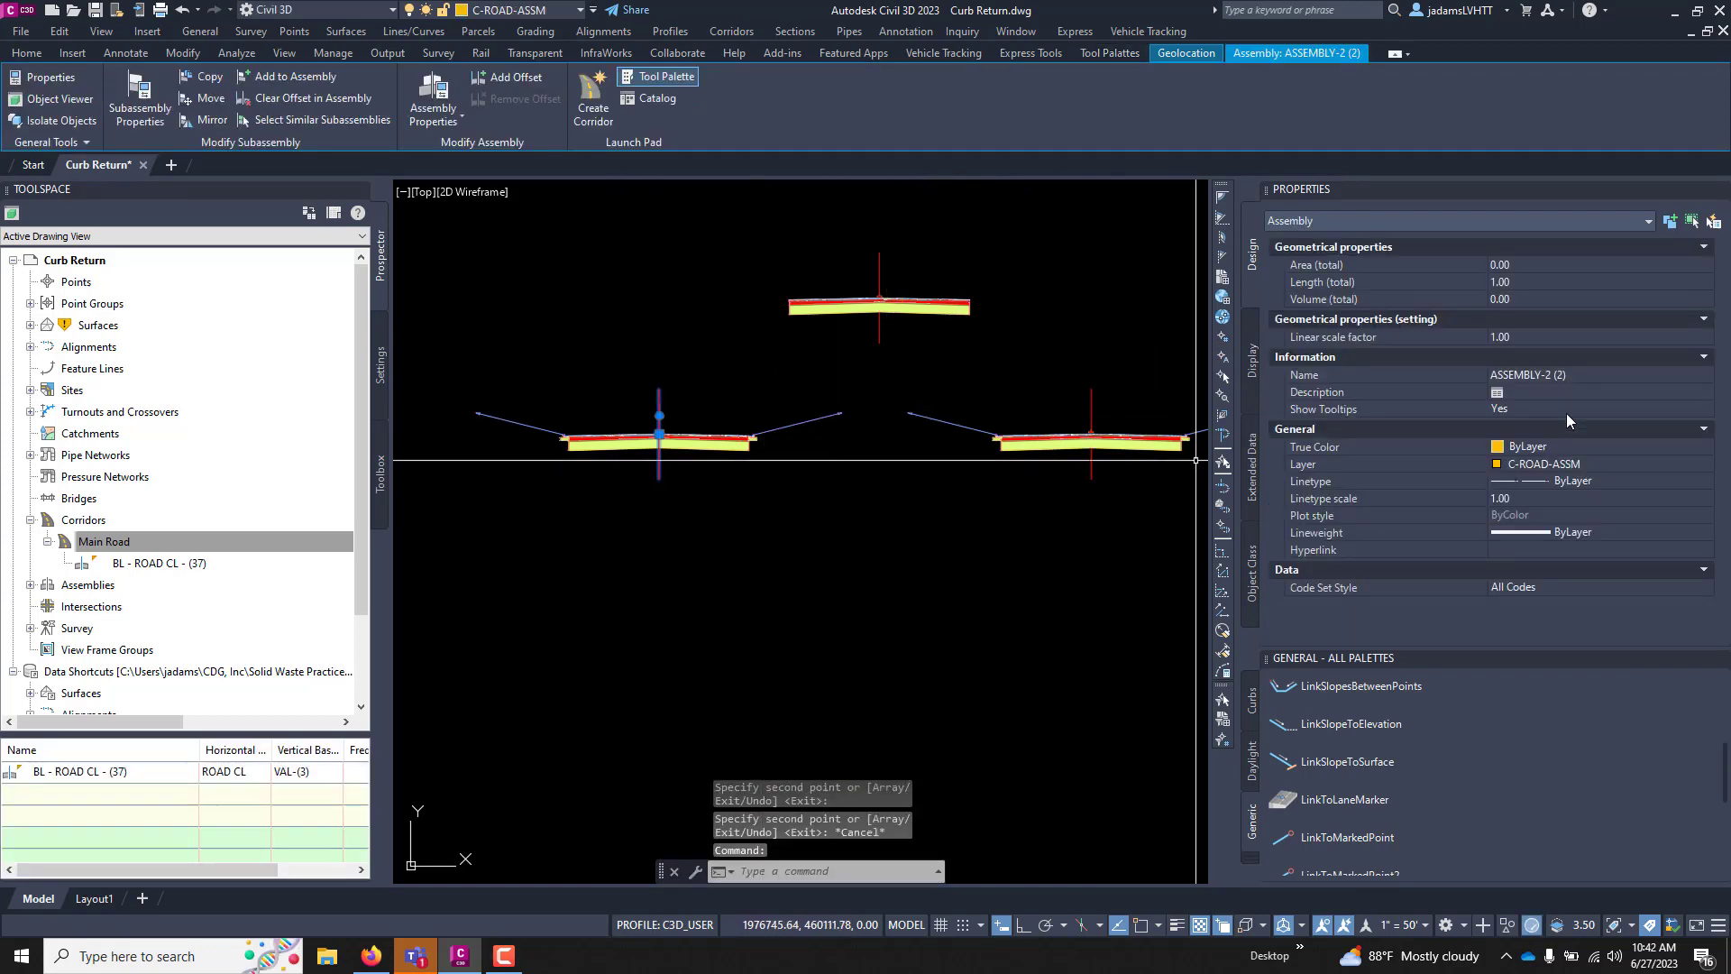
pyautogui.click(1583, 373)
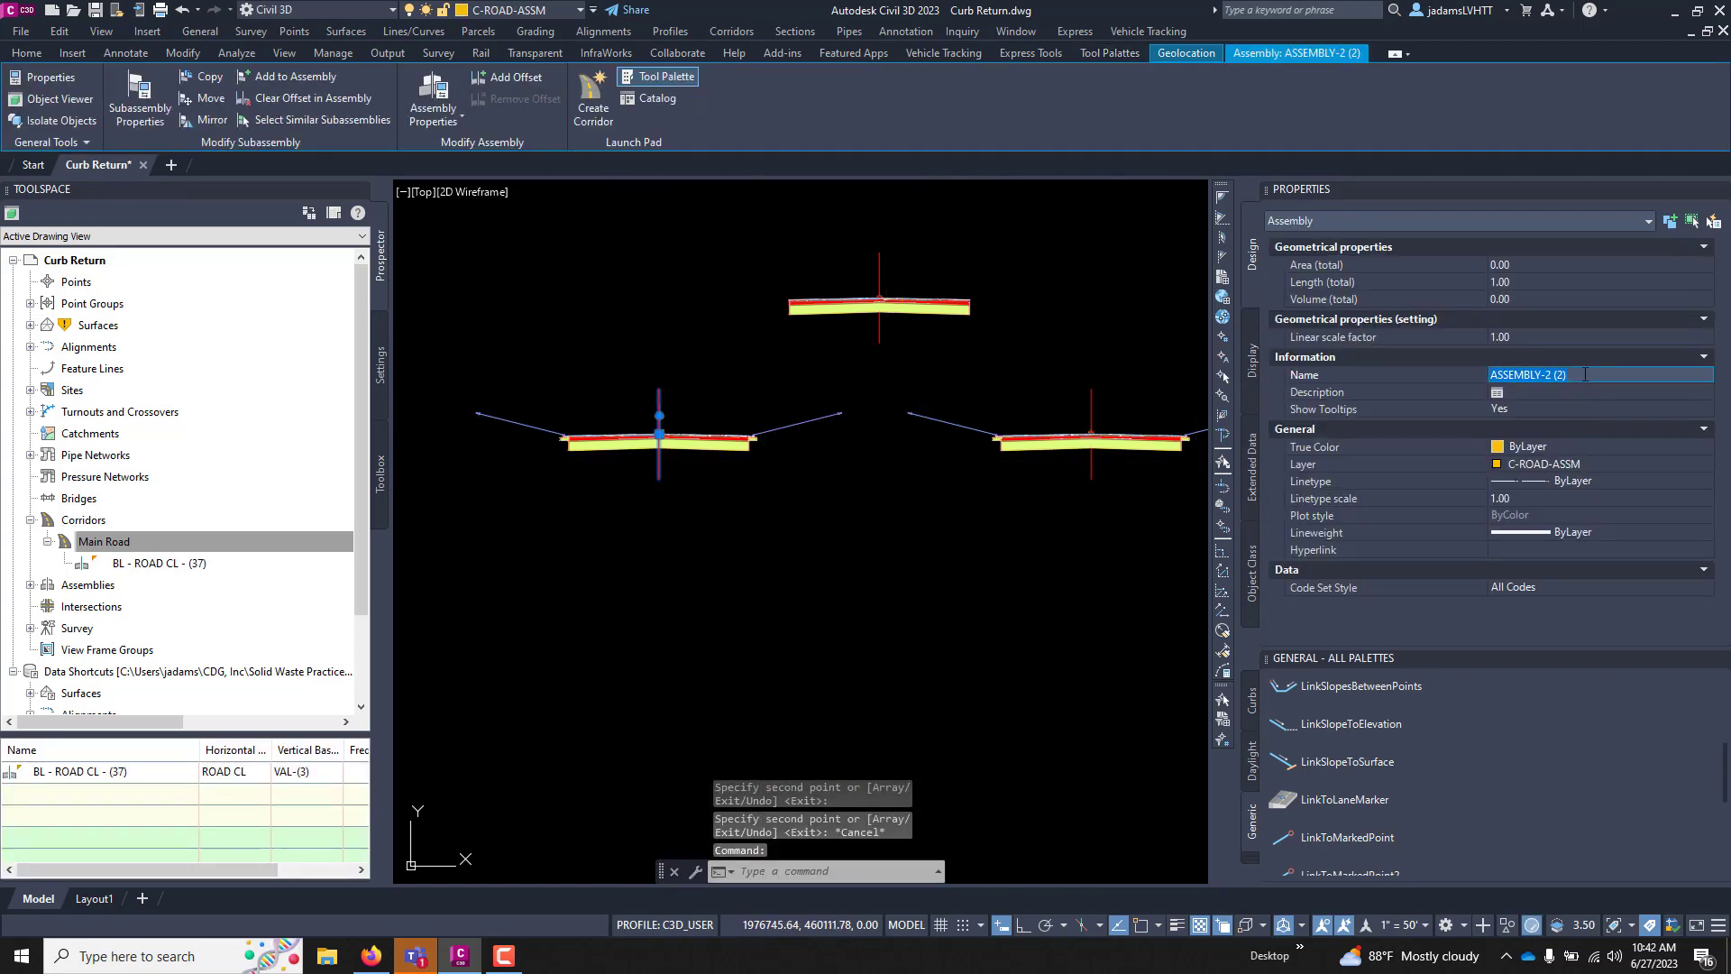
pyautogui.write('LT CURB AND DAYLINE')
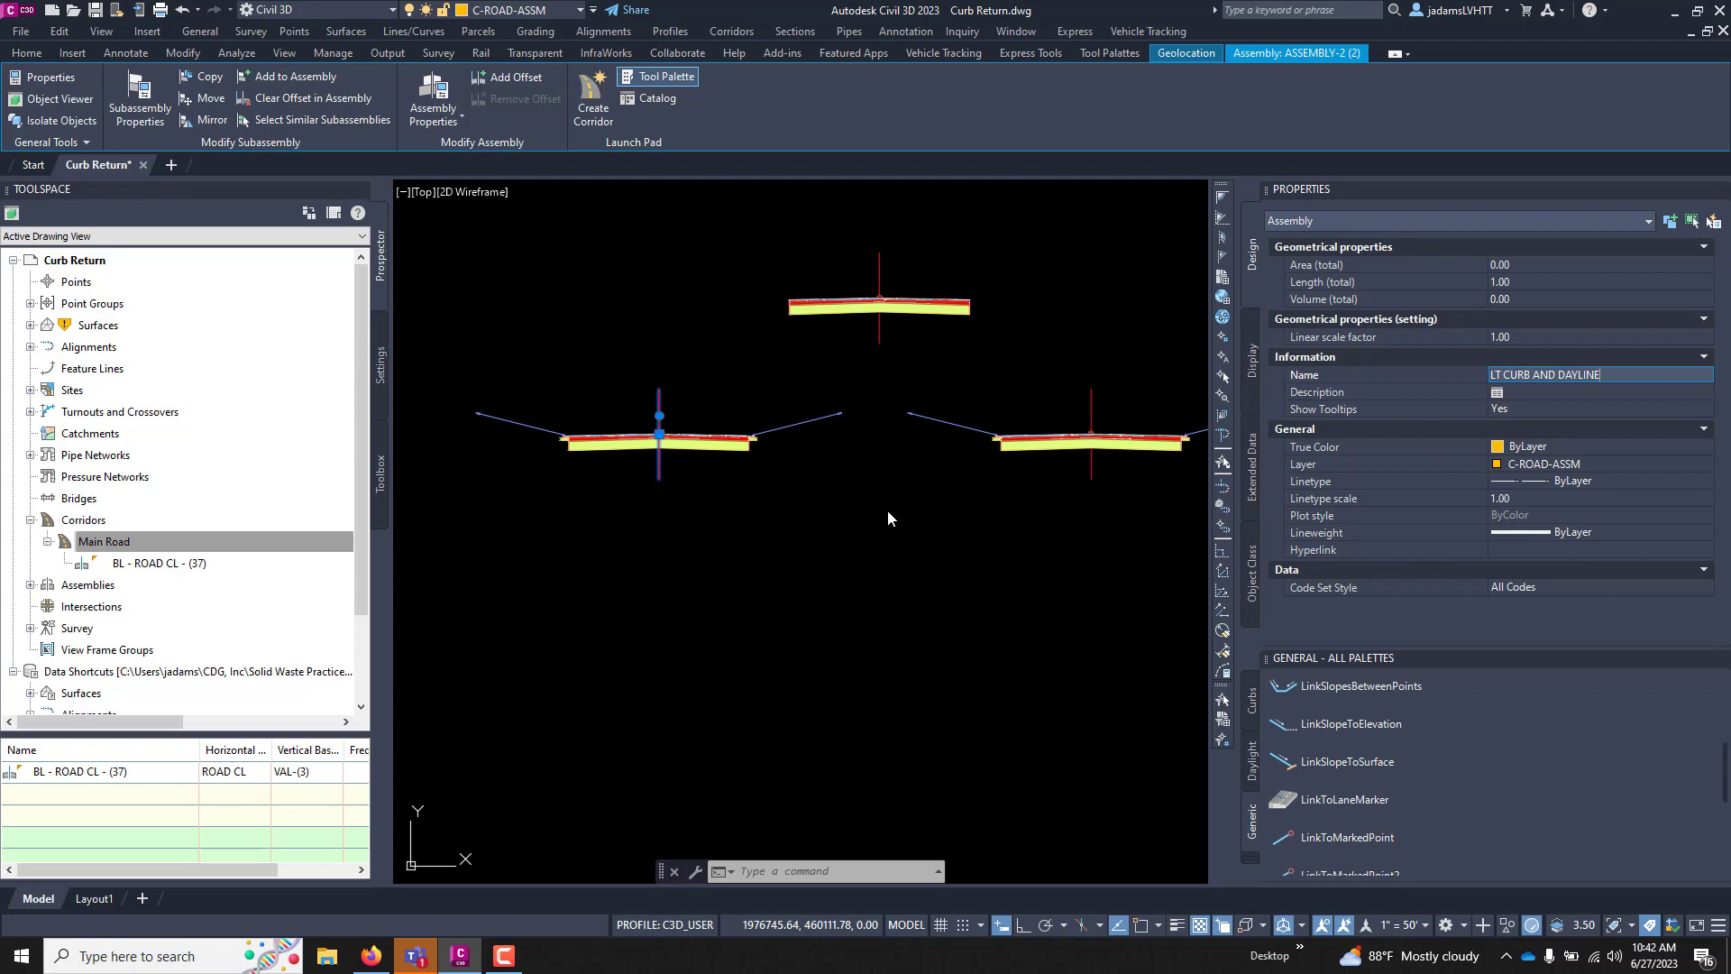
pyautogui.click(887, 511)
pyautogui.press('Escape')
# - Erase the three lane and right-side subassemblies, undoing an accidental whole-assembly deletion first
pyautogui.scroll(2, 693, 442)
pyautogui.click(823, 408)
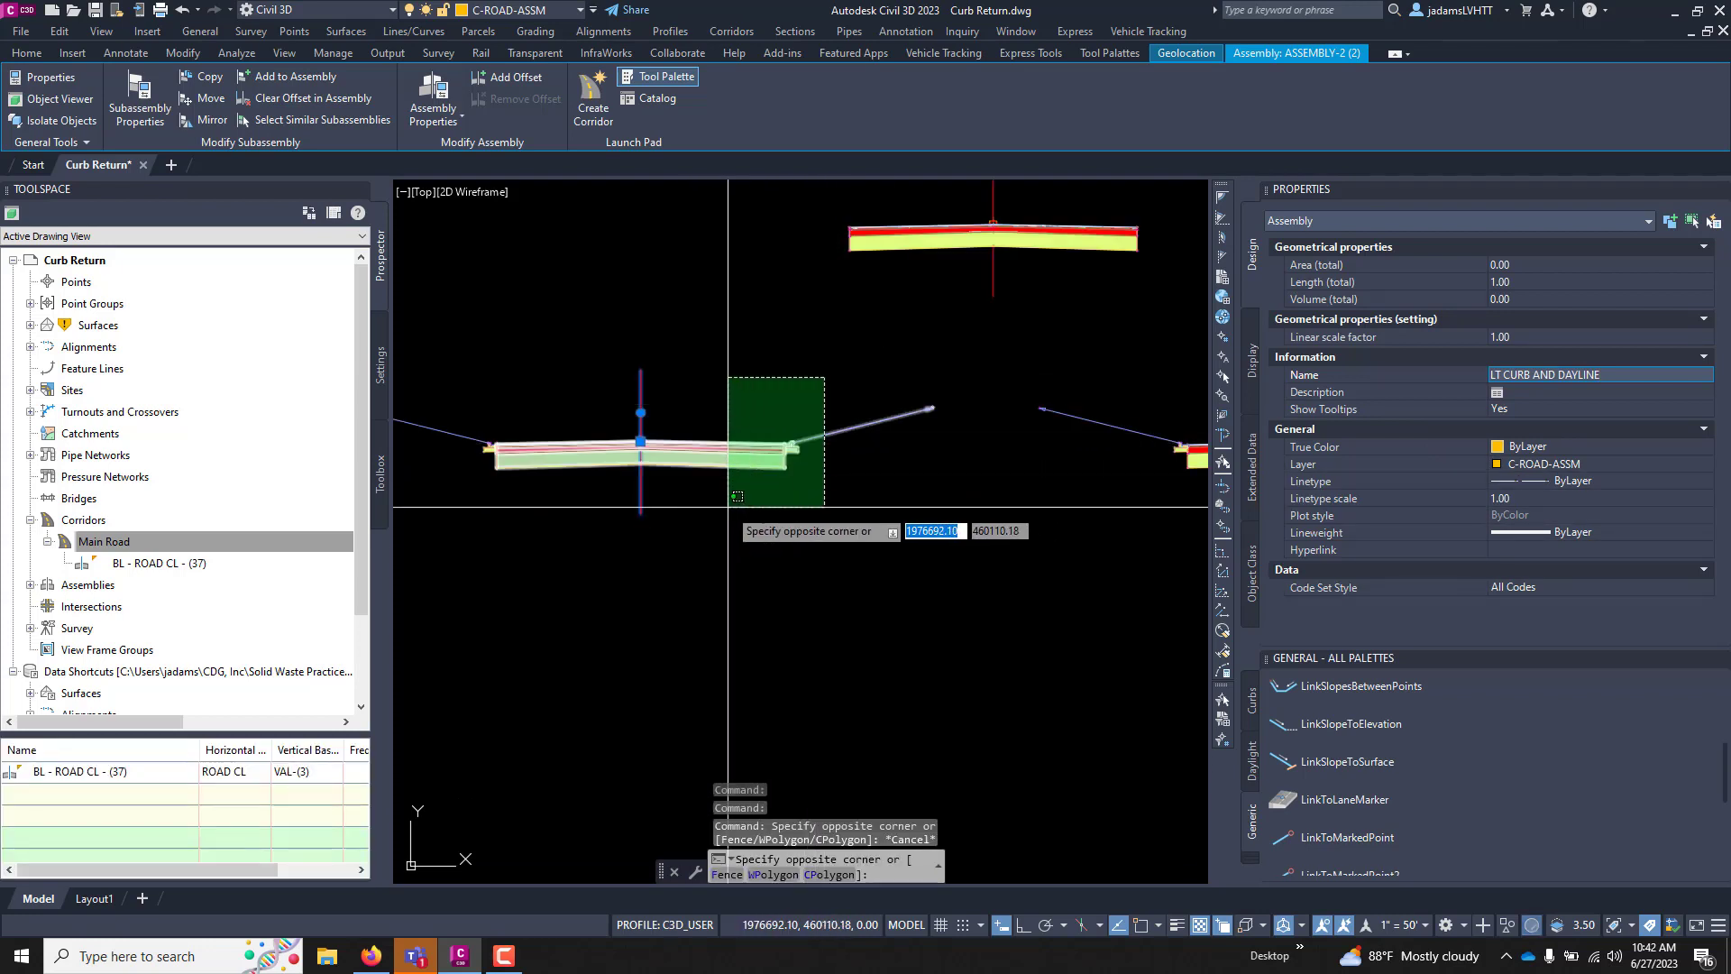
pyautogui.click(727, 507)
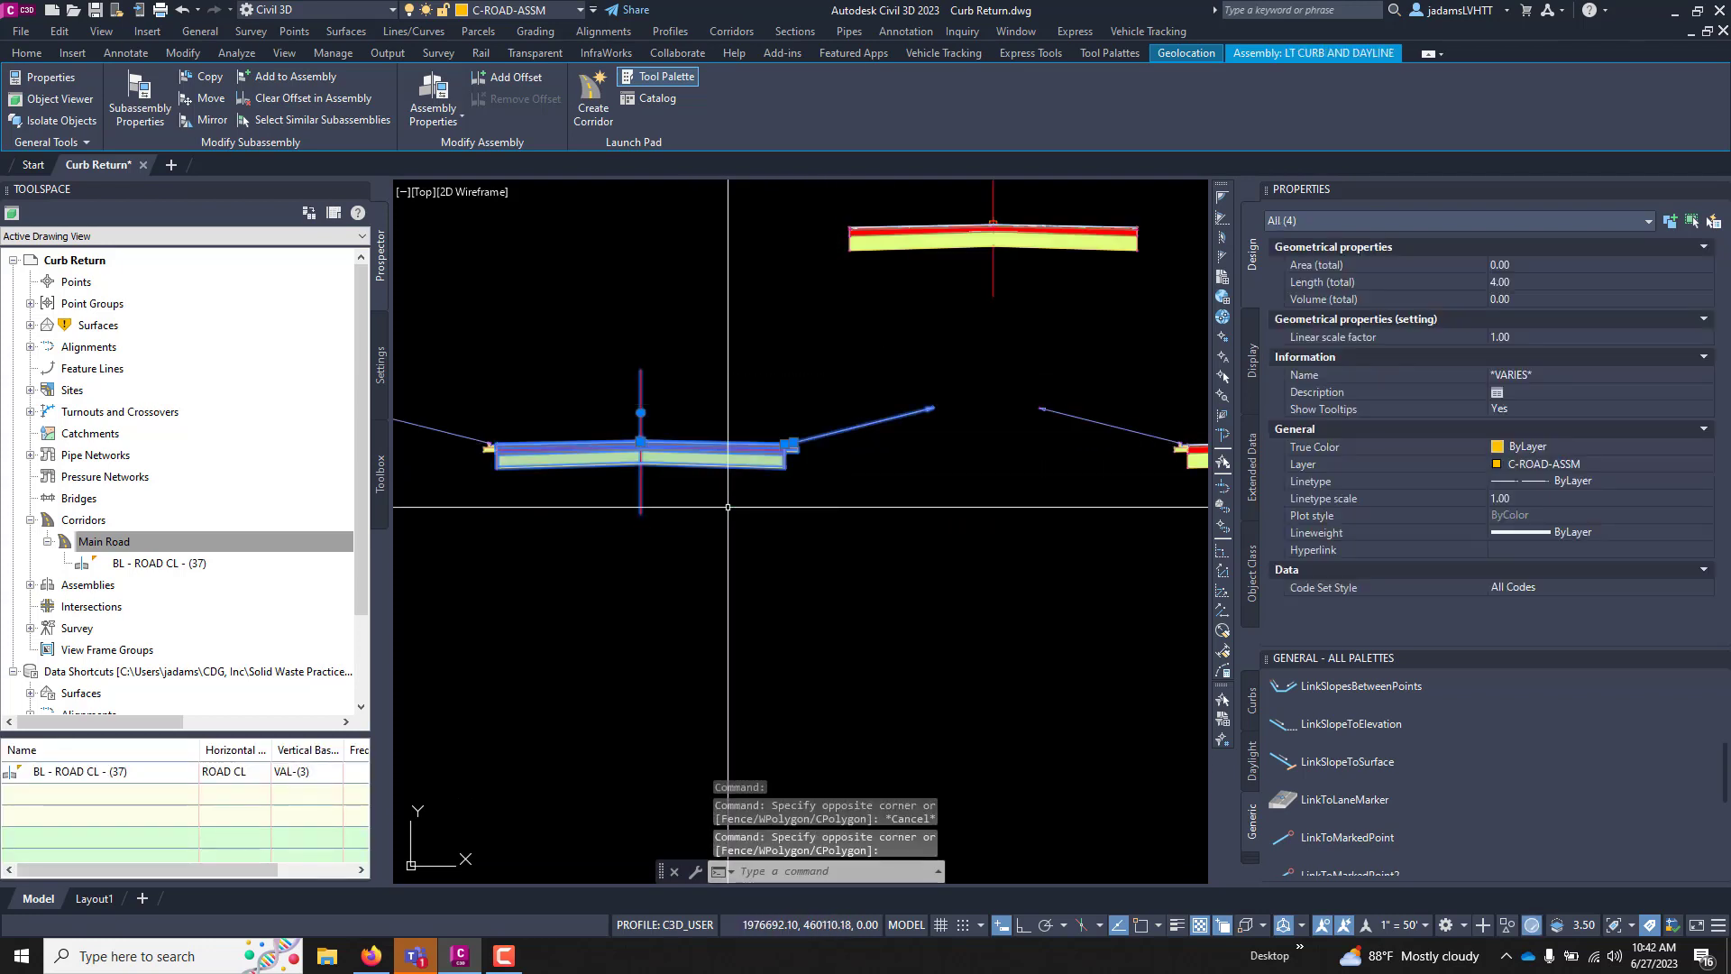
pyautogui.press('Delete')
pyautogui.hotkey('ctrl', 'z')
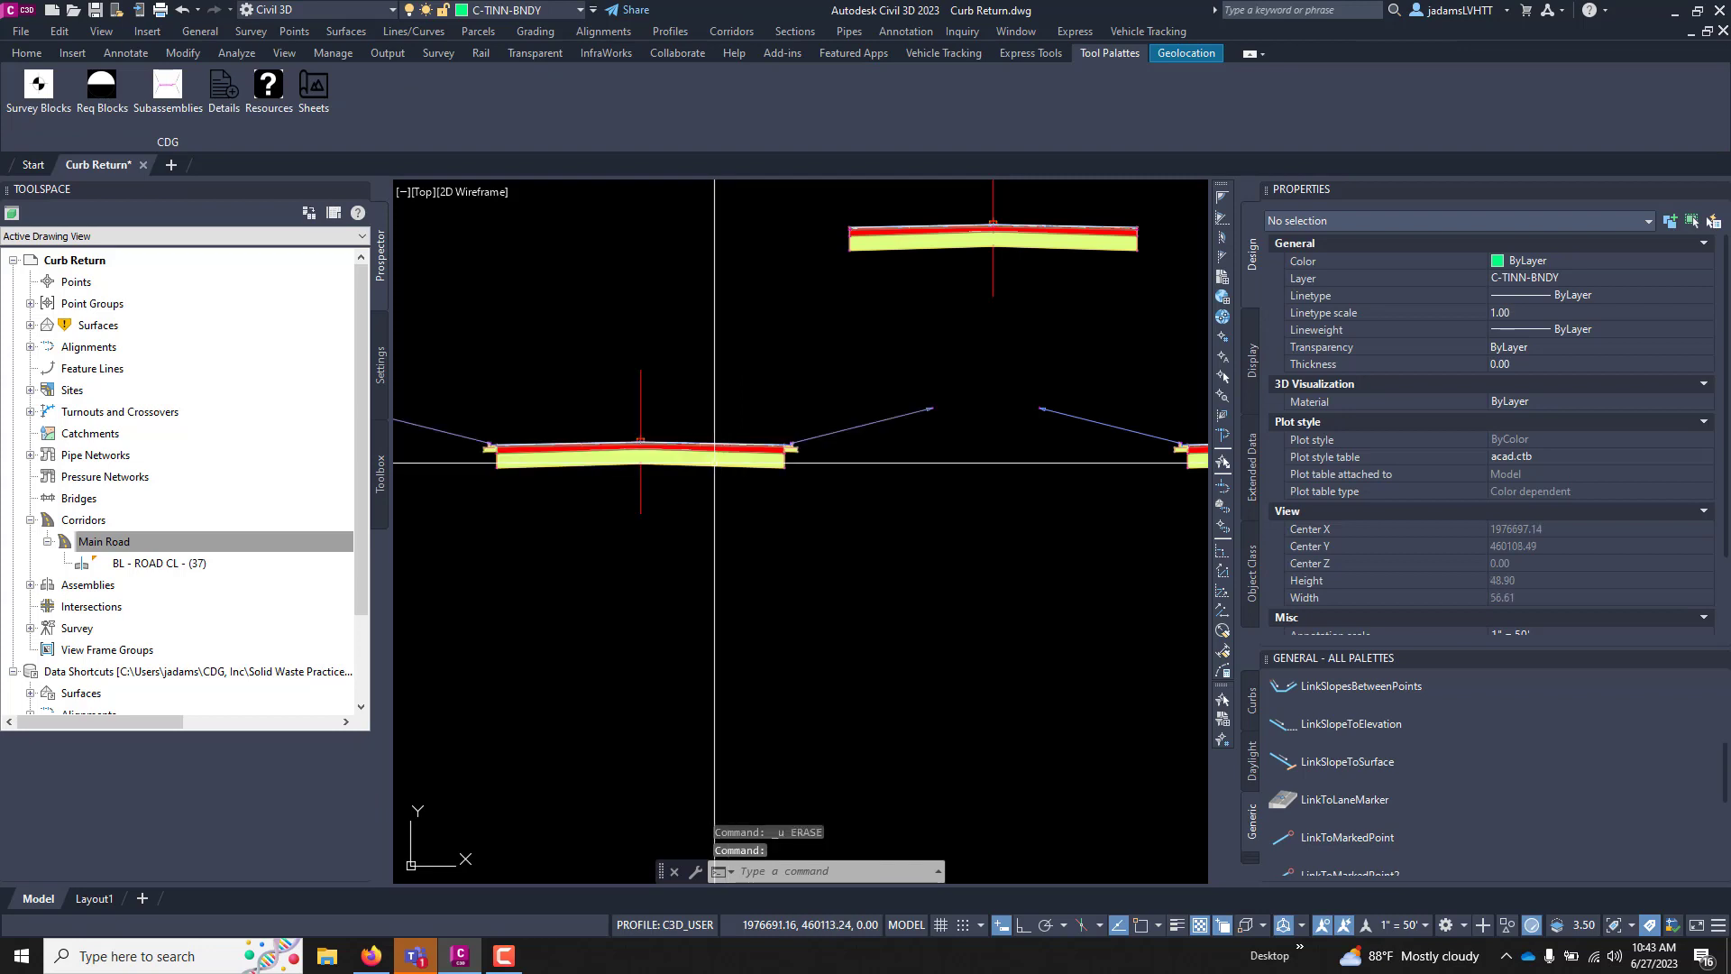
pyautogui.click(809, 400)
pyautogui.click(752, 505)
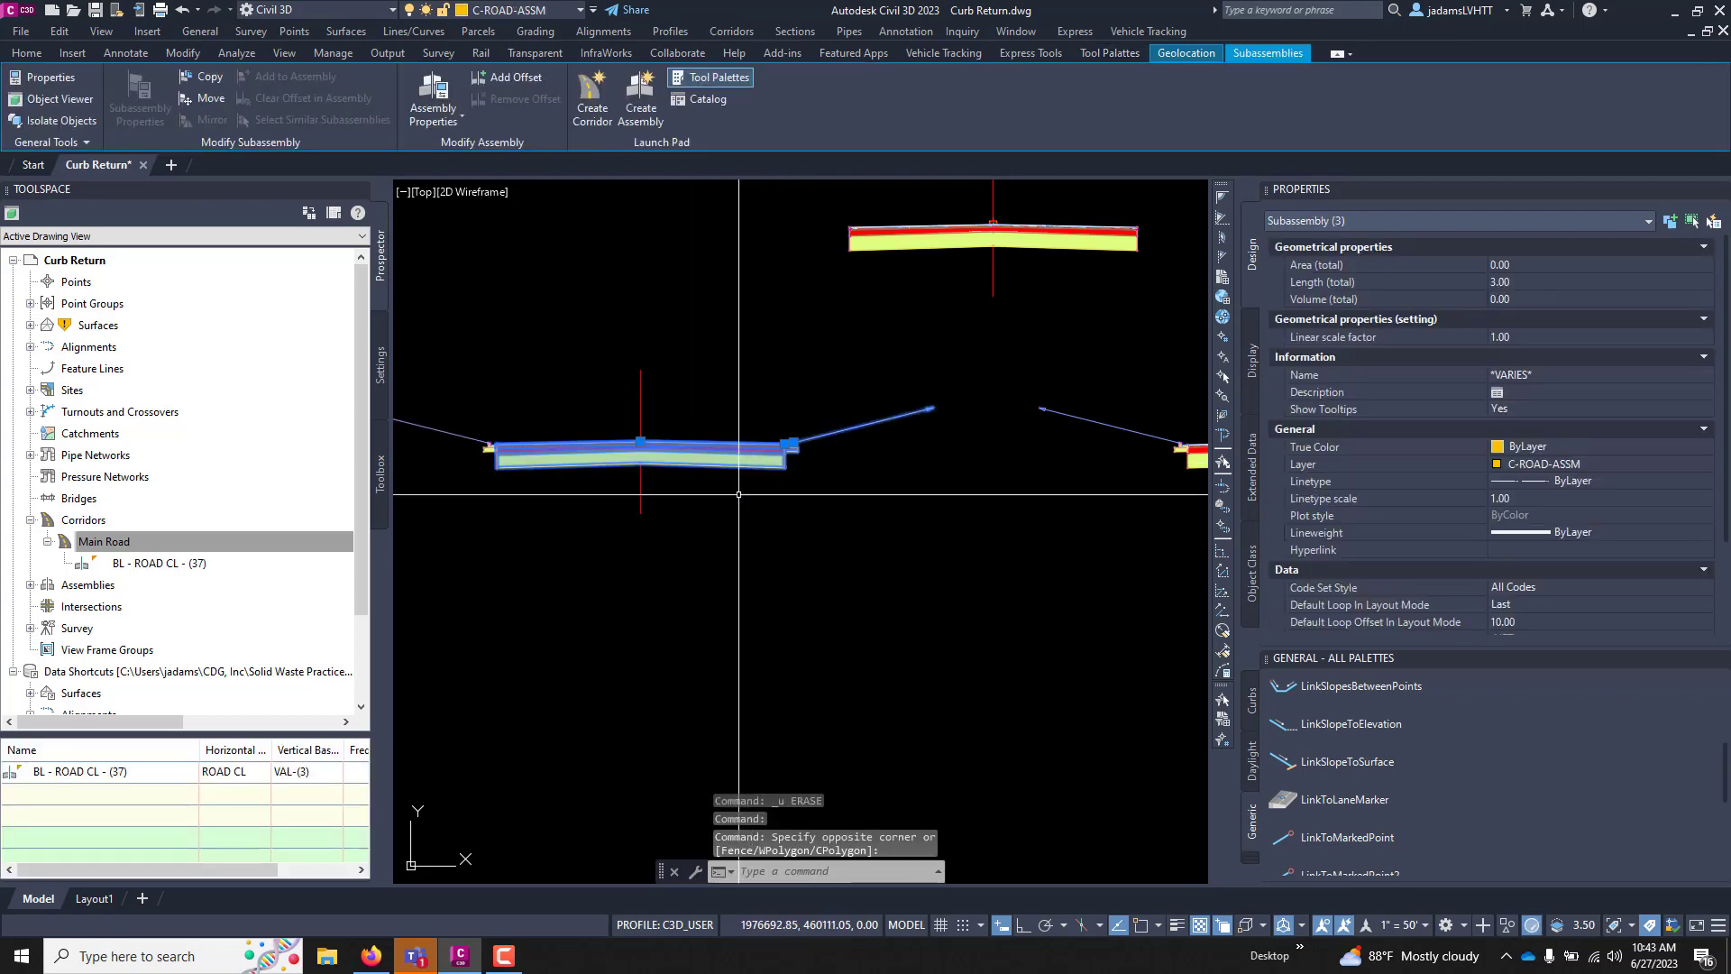
pyautogui.press('Delete')
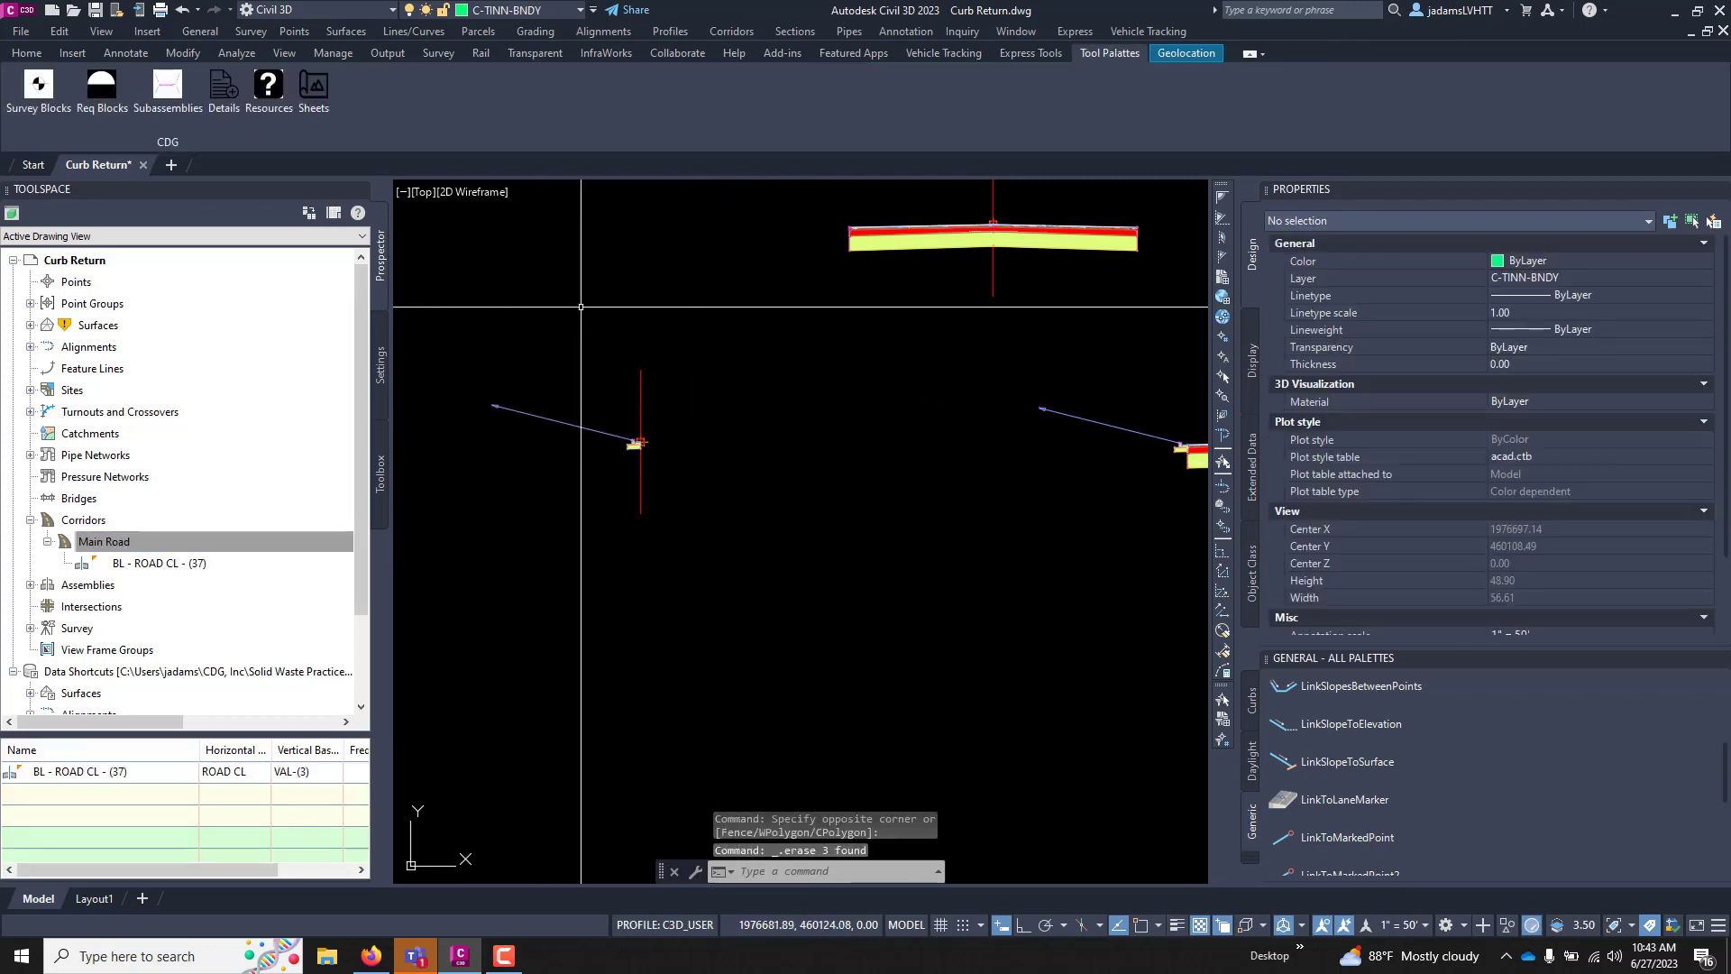
pyautogui.scroll(2, 627, 469)
pyautogui.scroll(-4, 631, 481)
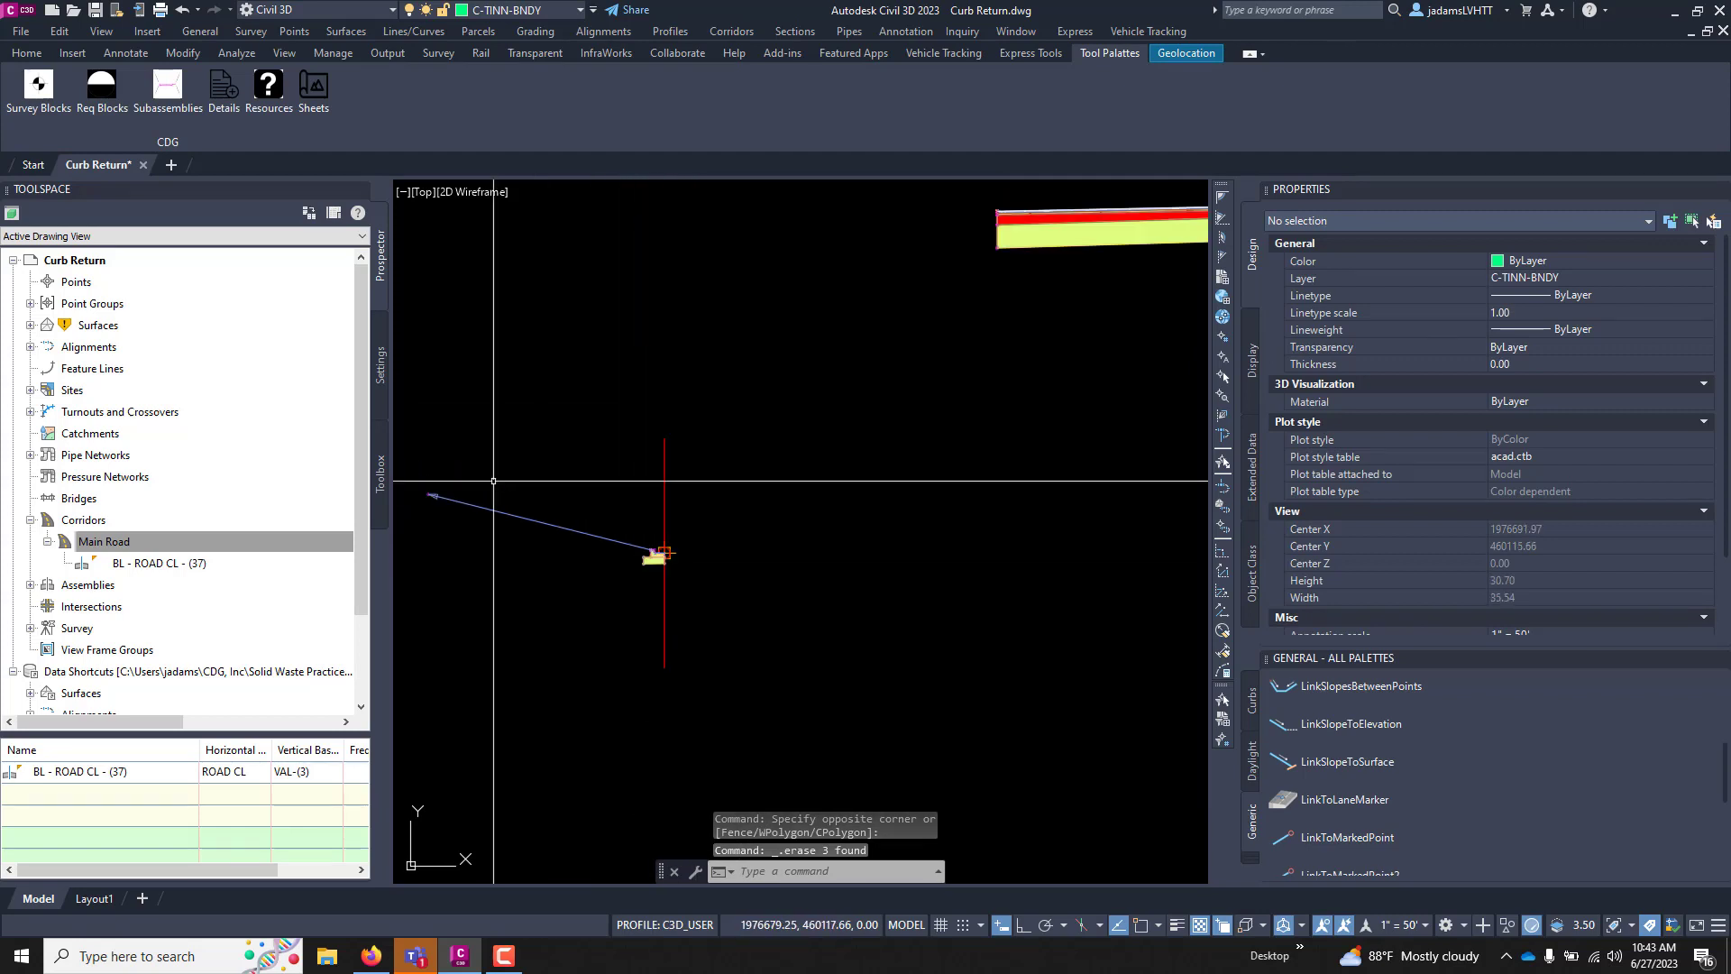
pyautogui.scroll(-3, 653, 481)
# - Rename assembly ASSEMBLY-2 (3) to RT CURB AND DAYLING in Properties
pyautogui.scroll(2, 869, 489)
pyautogui.press('Escape')
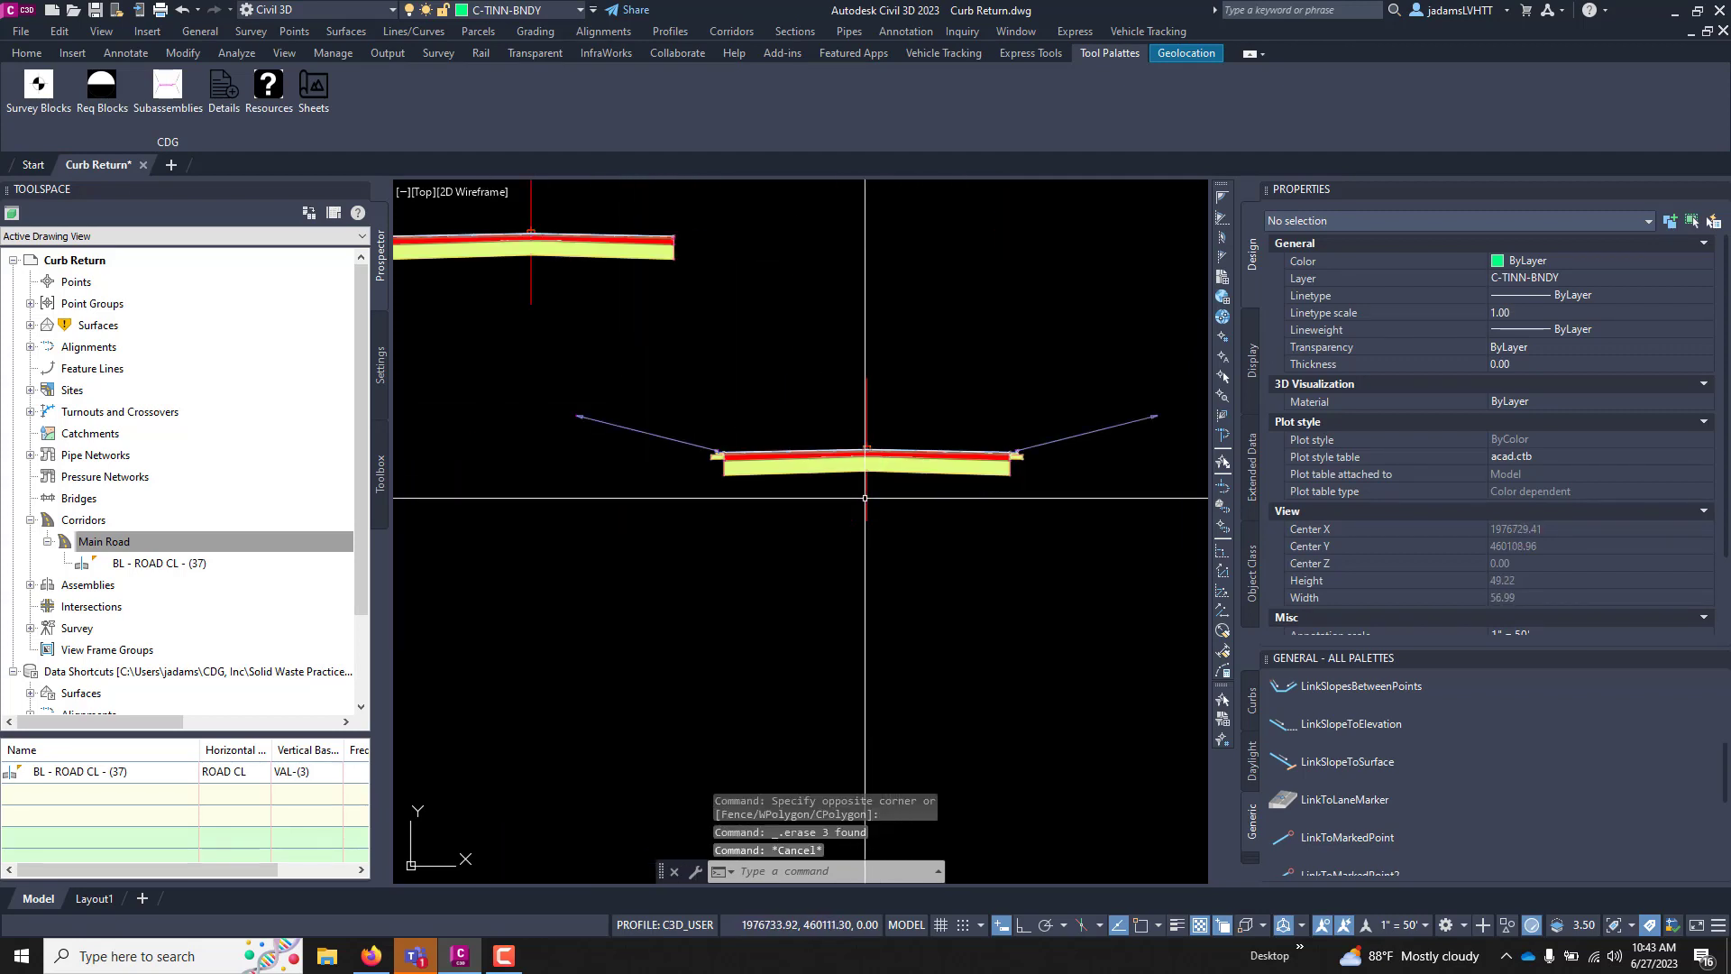
pyautogui.click(869, 489)
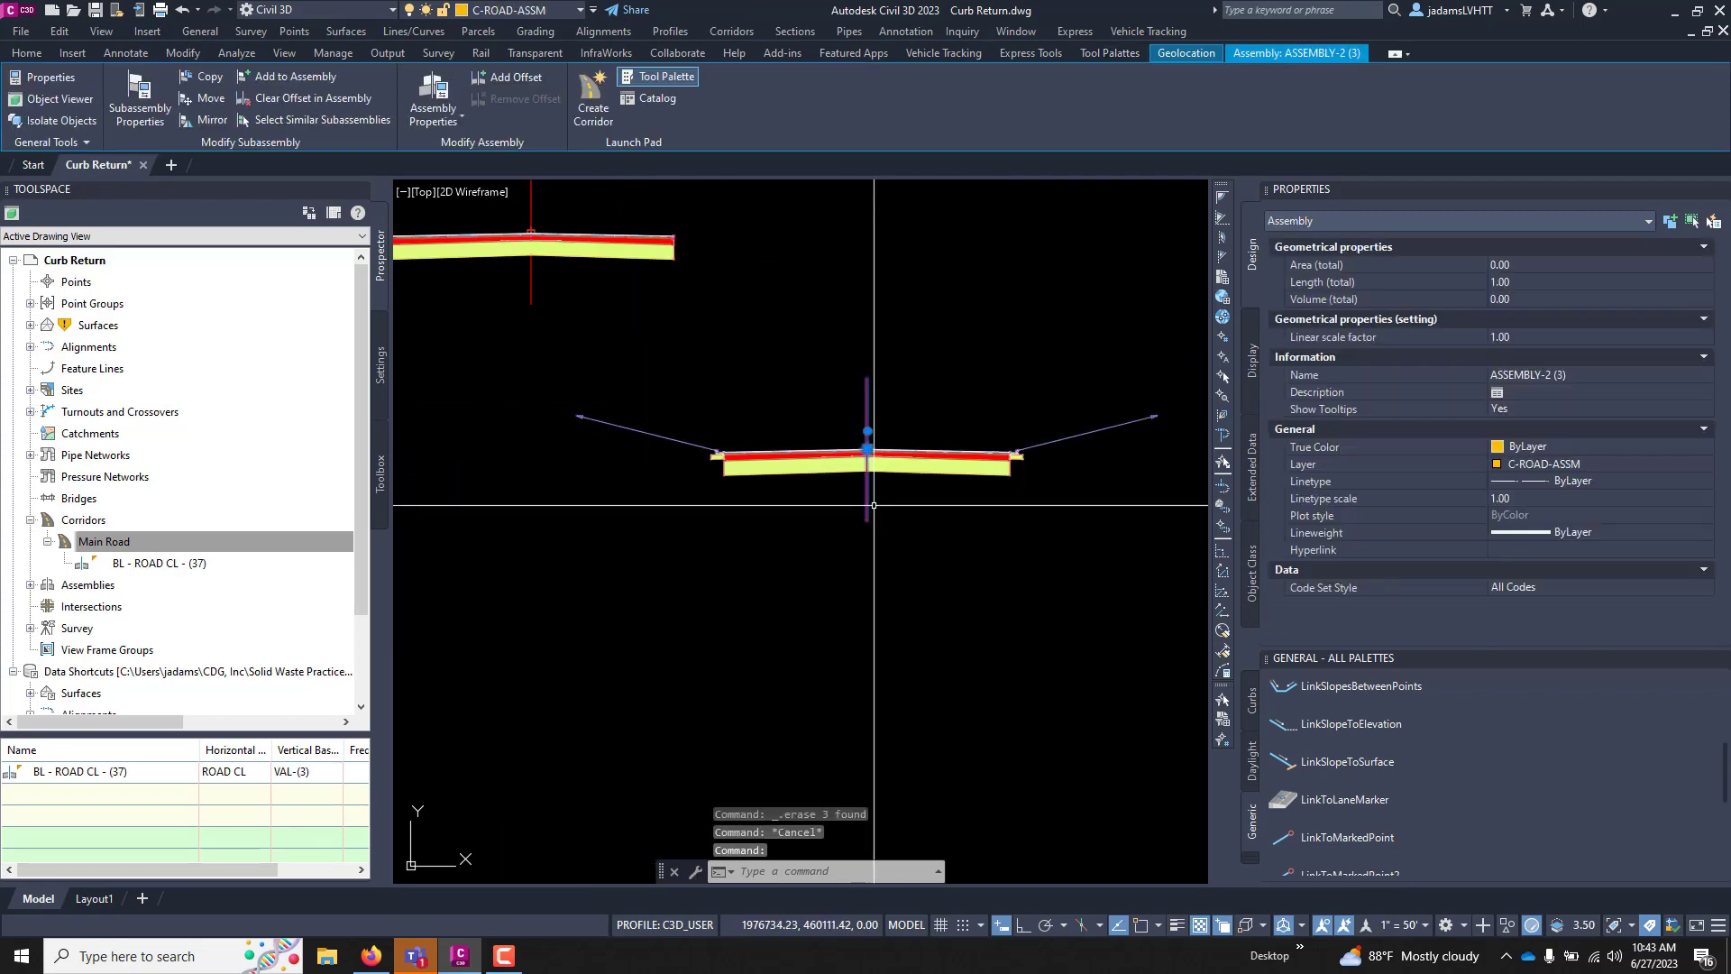
pyautogui.click(1577, 373)
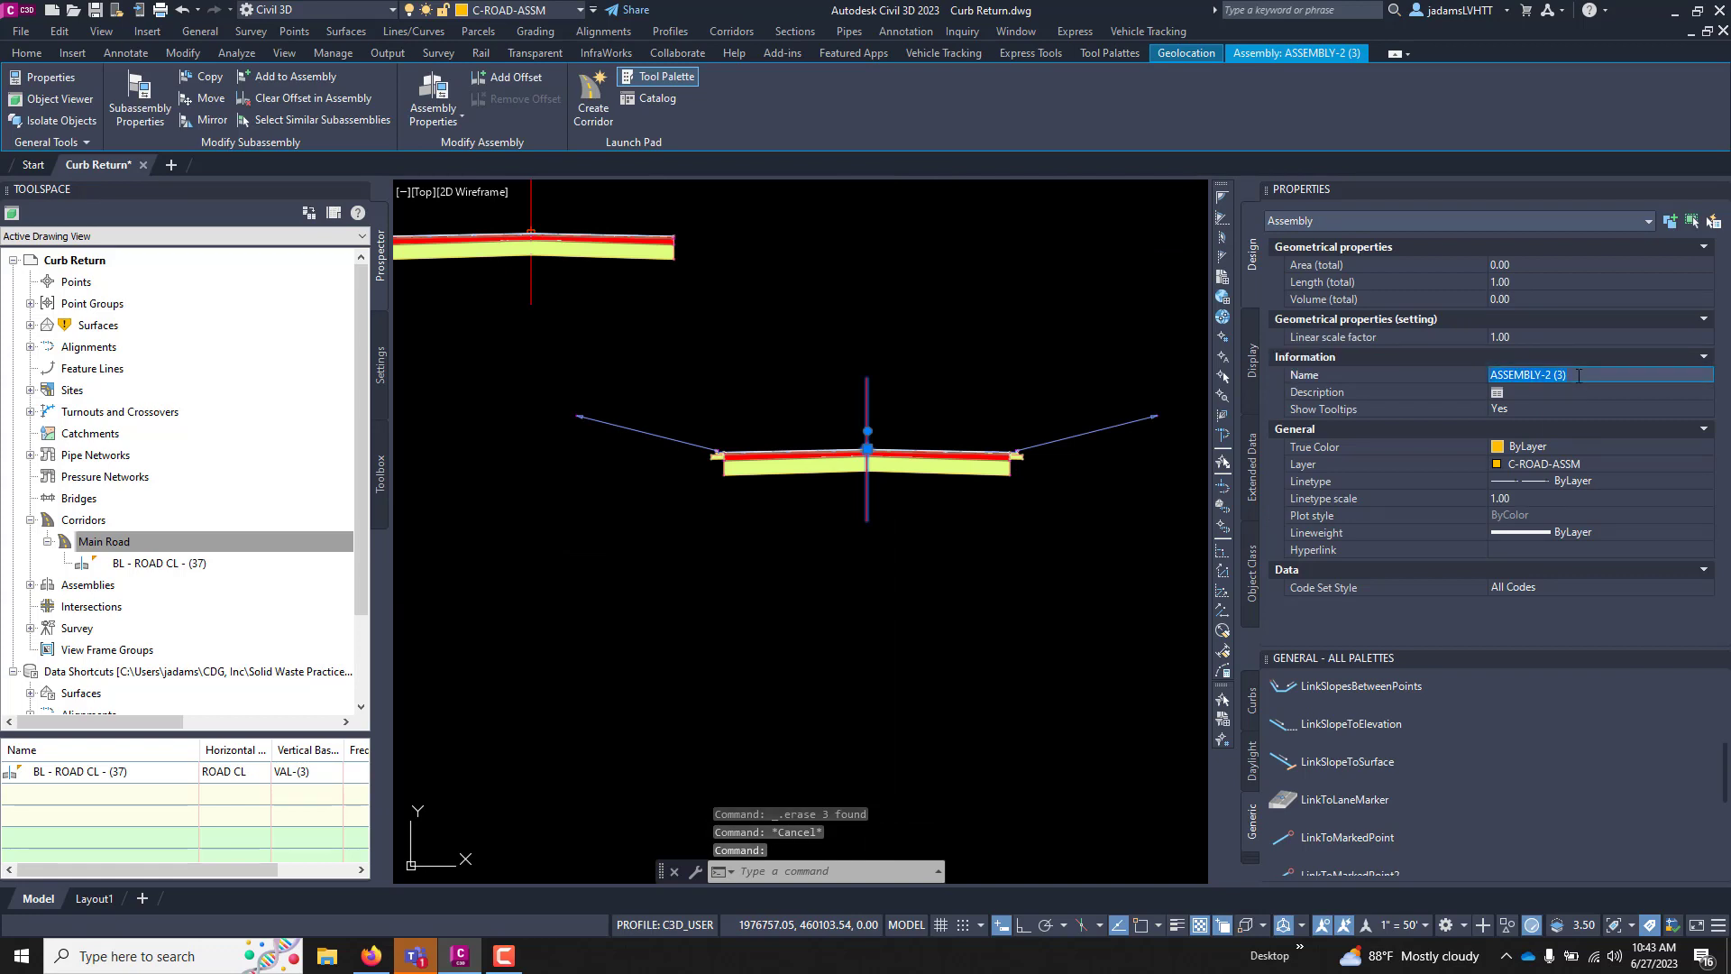
pyautogui.write('RT CURB AND DAYLING')
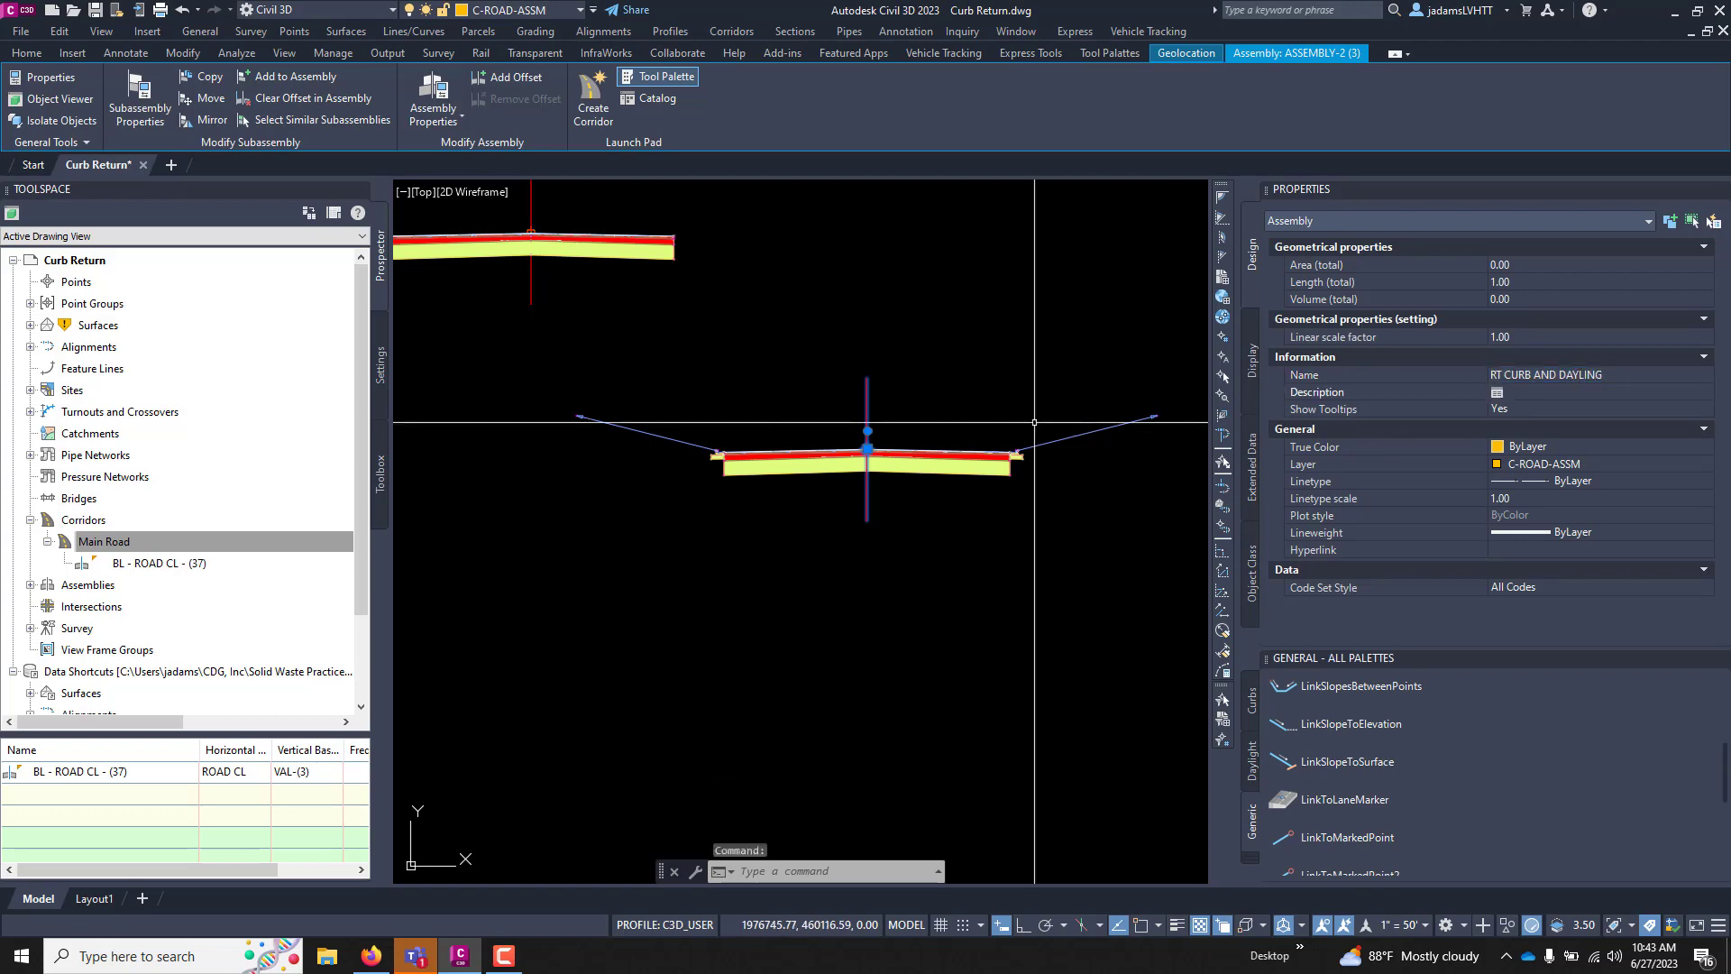
pyautogui.press('Escape')
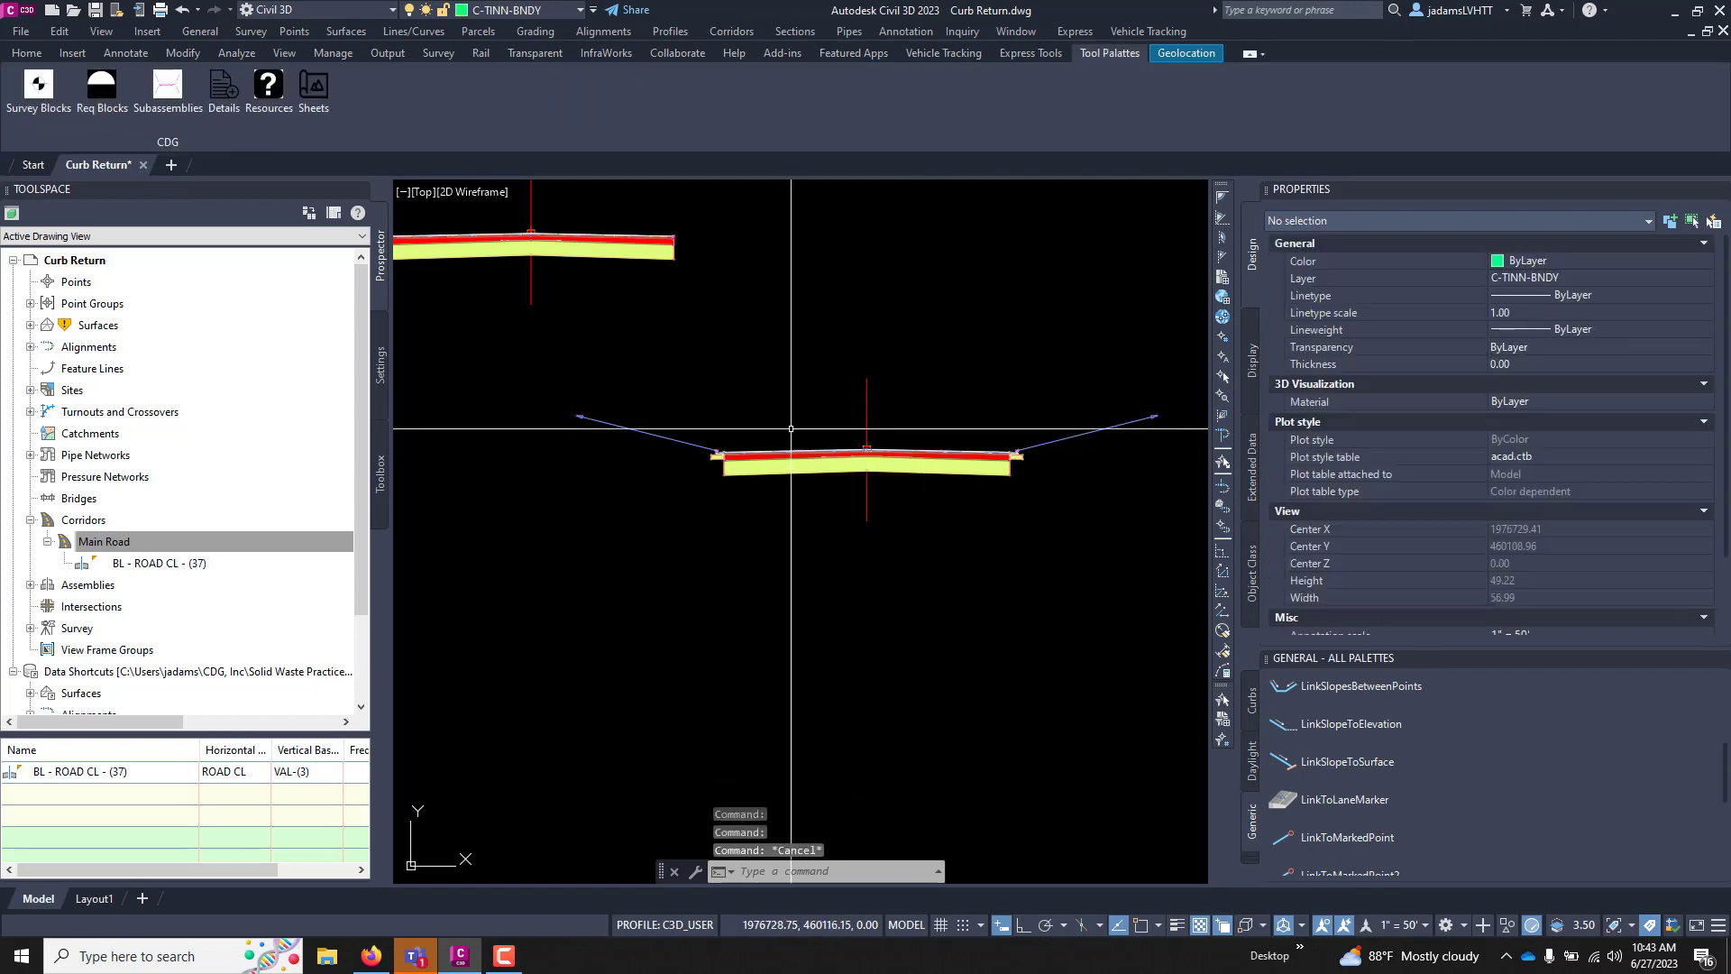
# - Erase its three lane and left-side subassemblies
pyautogui.click(744, 416)
pyautogui.click(699, 520)
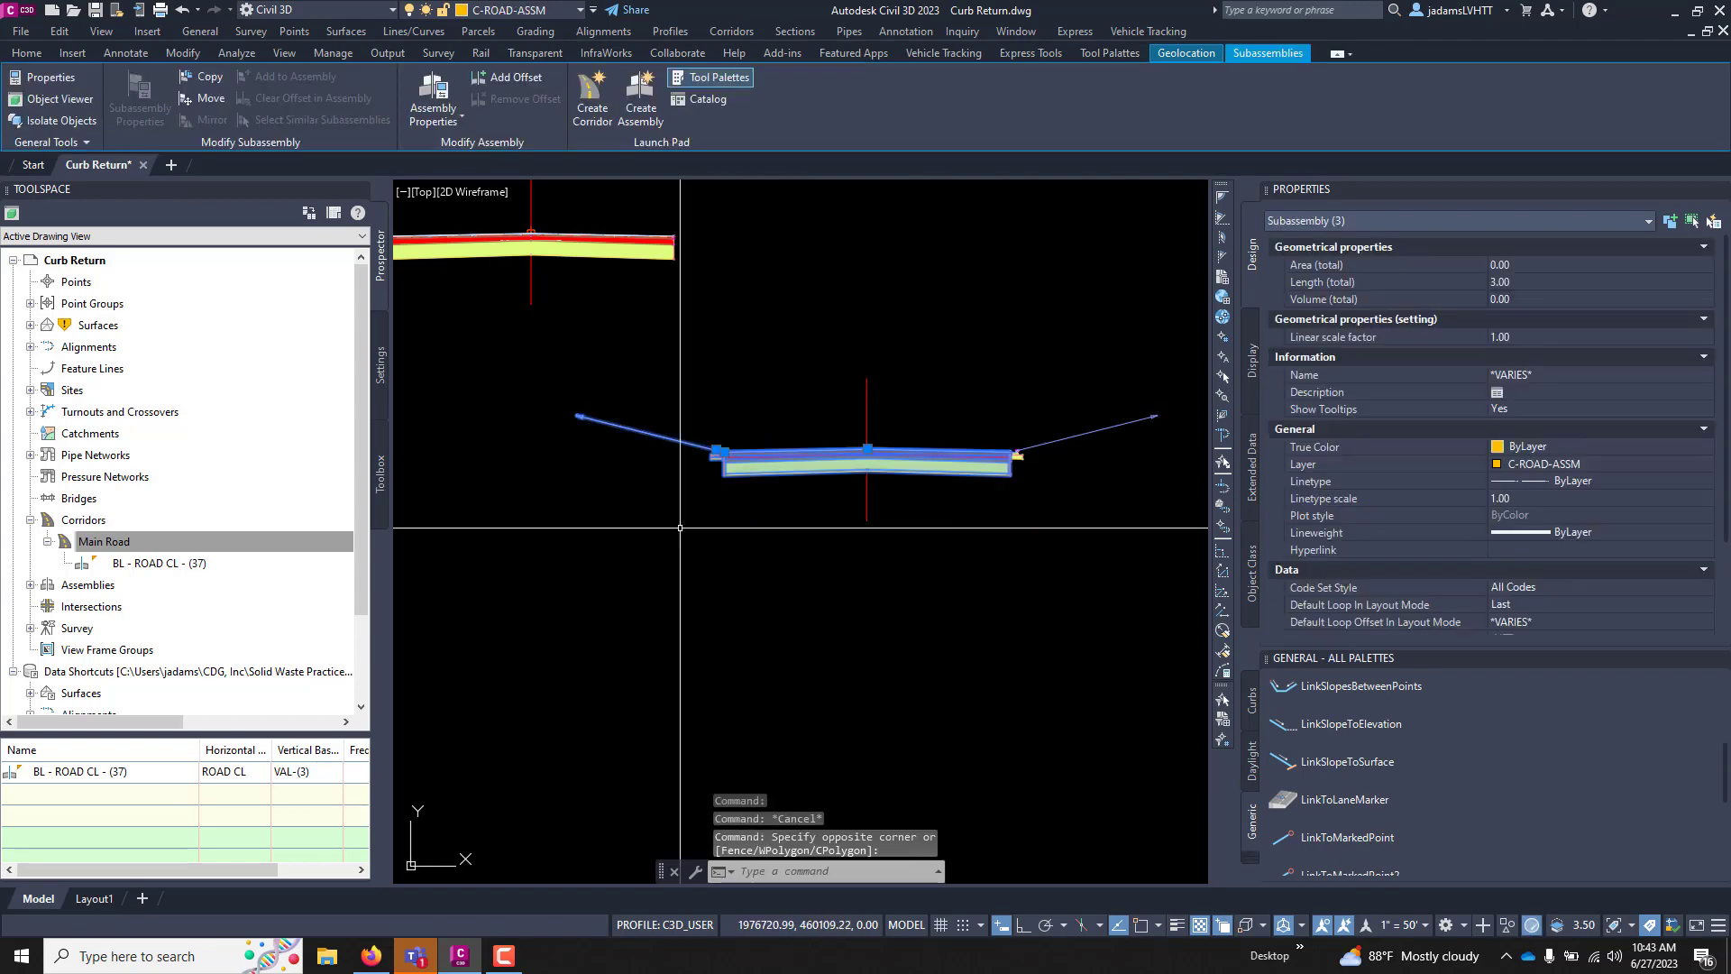
pyautogui.press('Delete')
pyautogui.press('Escape')
# - Save the Curb Return drawing from its drawing tab
pyautogui.scroll(-4, 903, 484)
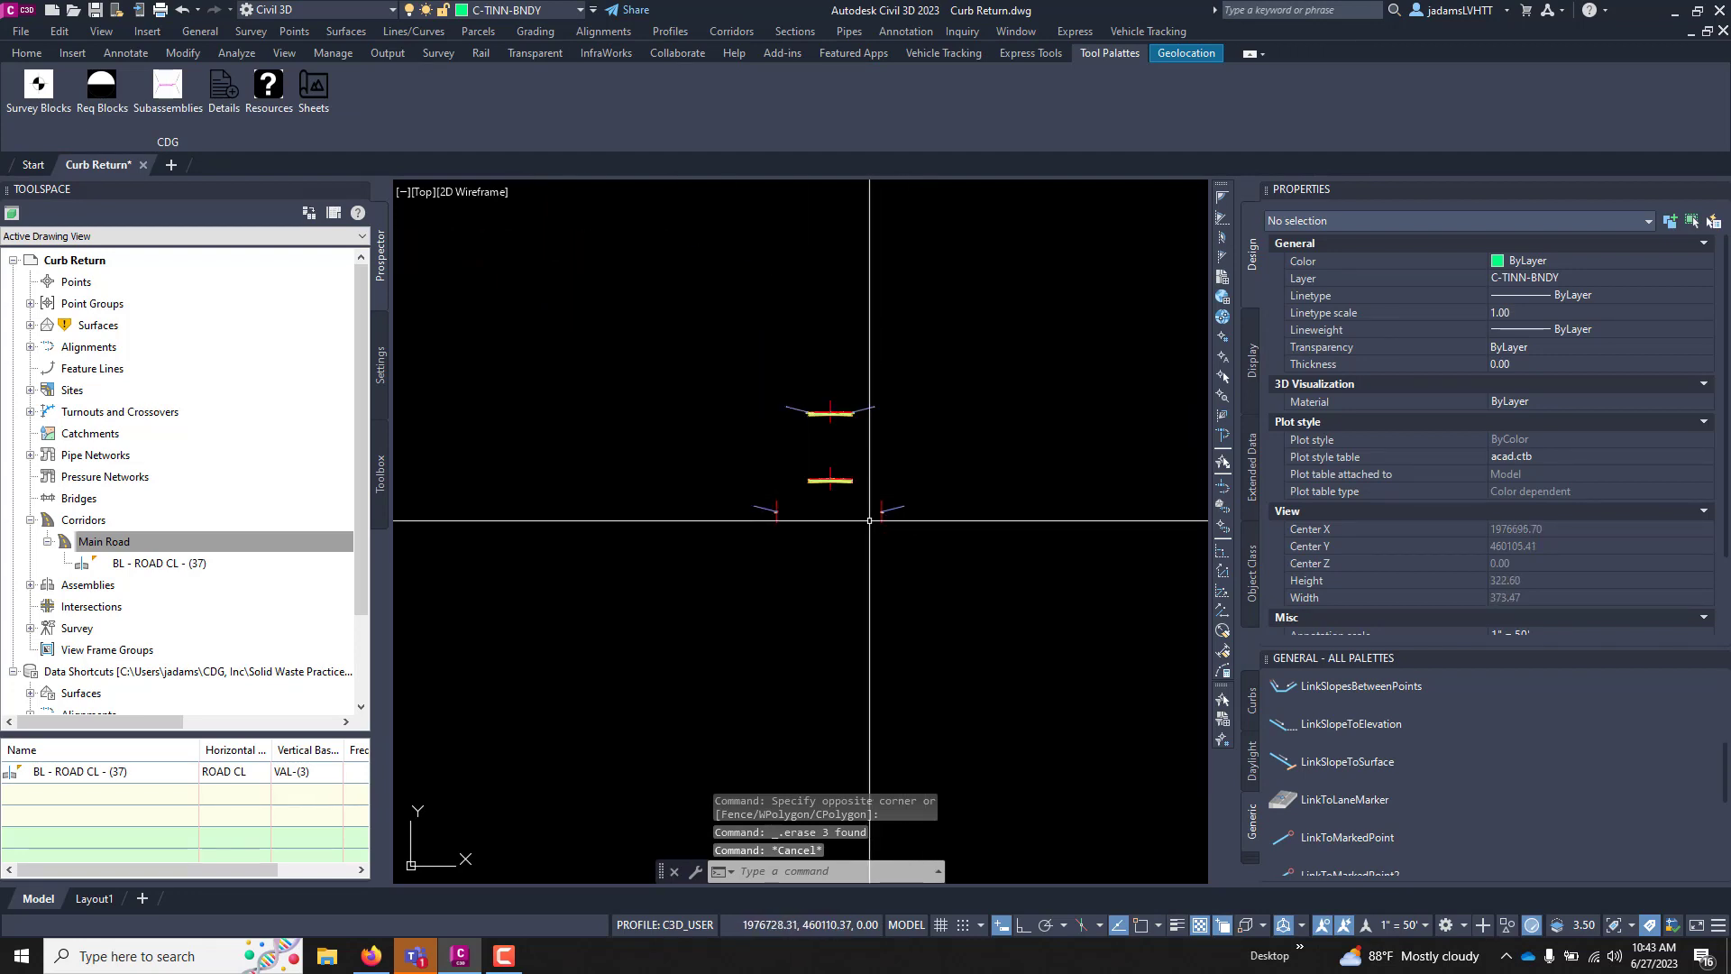
pyautogui.rightClick(115, 171)
pyautogui.click(158, 220)
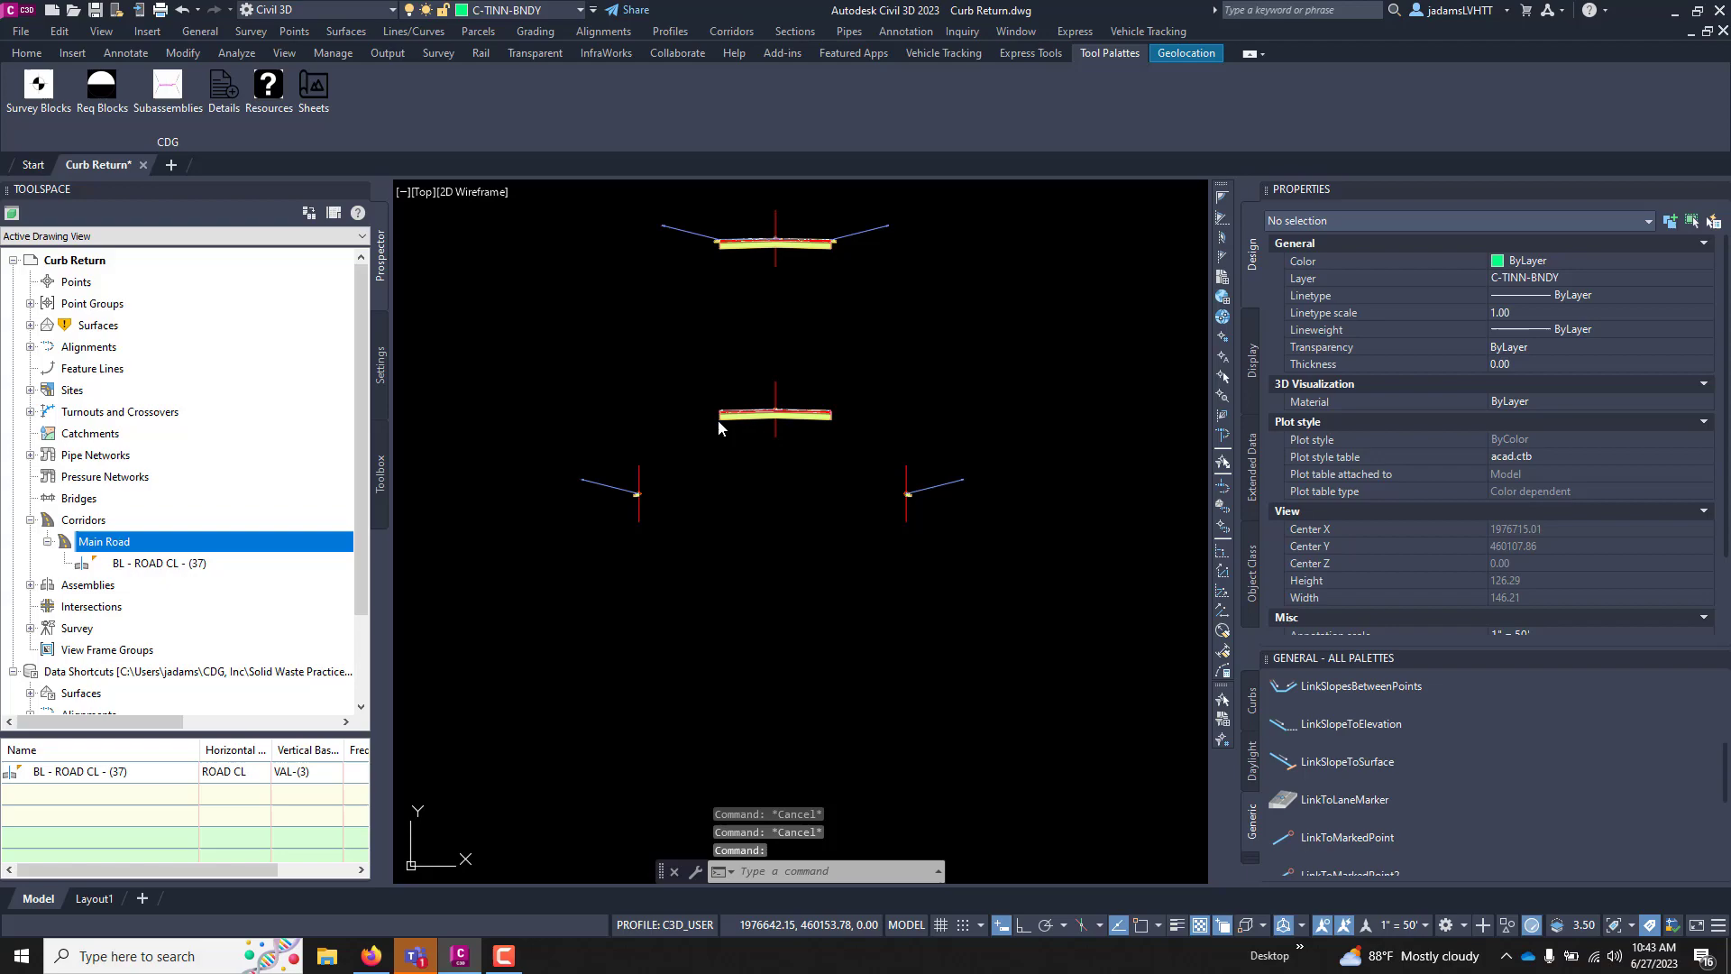
pyautogui.scroll(-15, 990, 390)
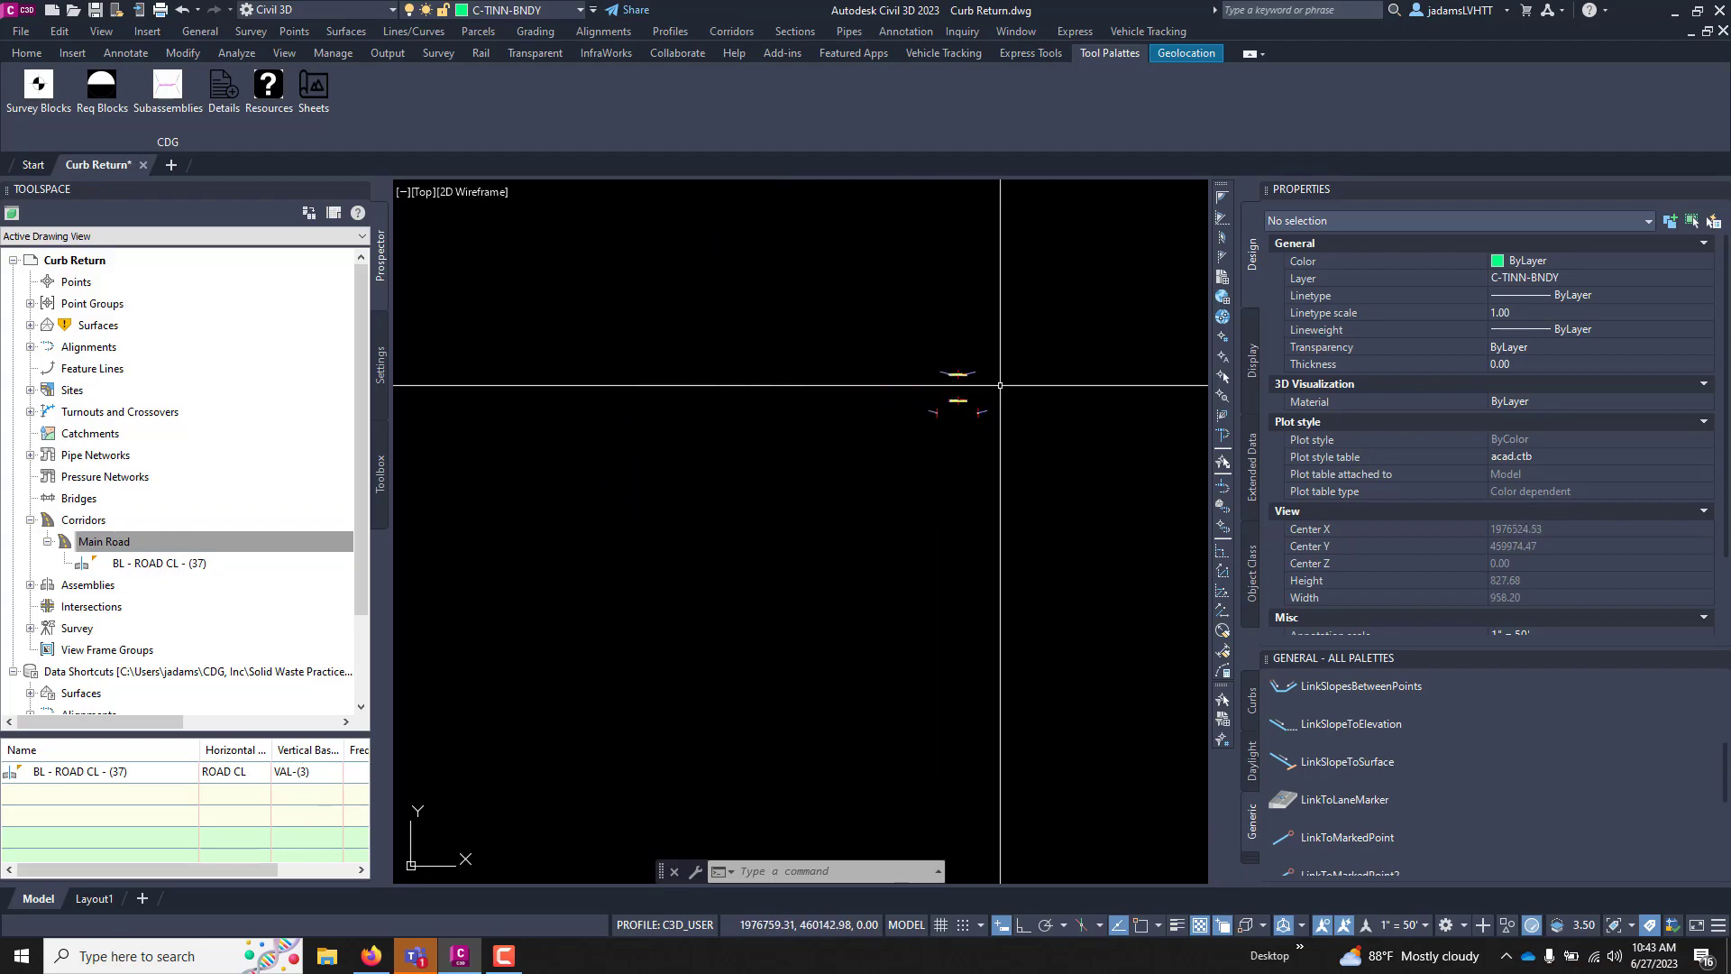
pyautogui.scroll(20, 653, 477)
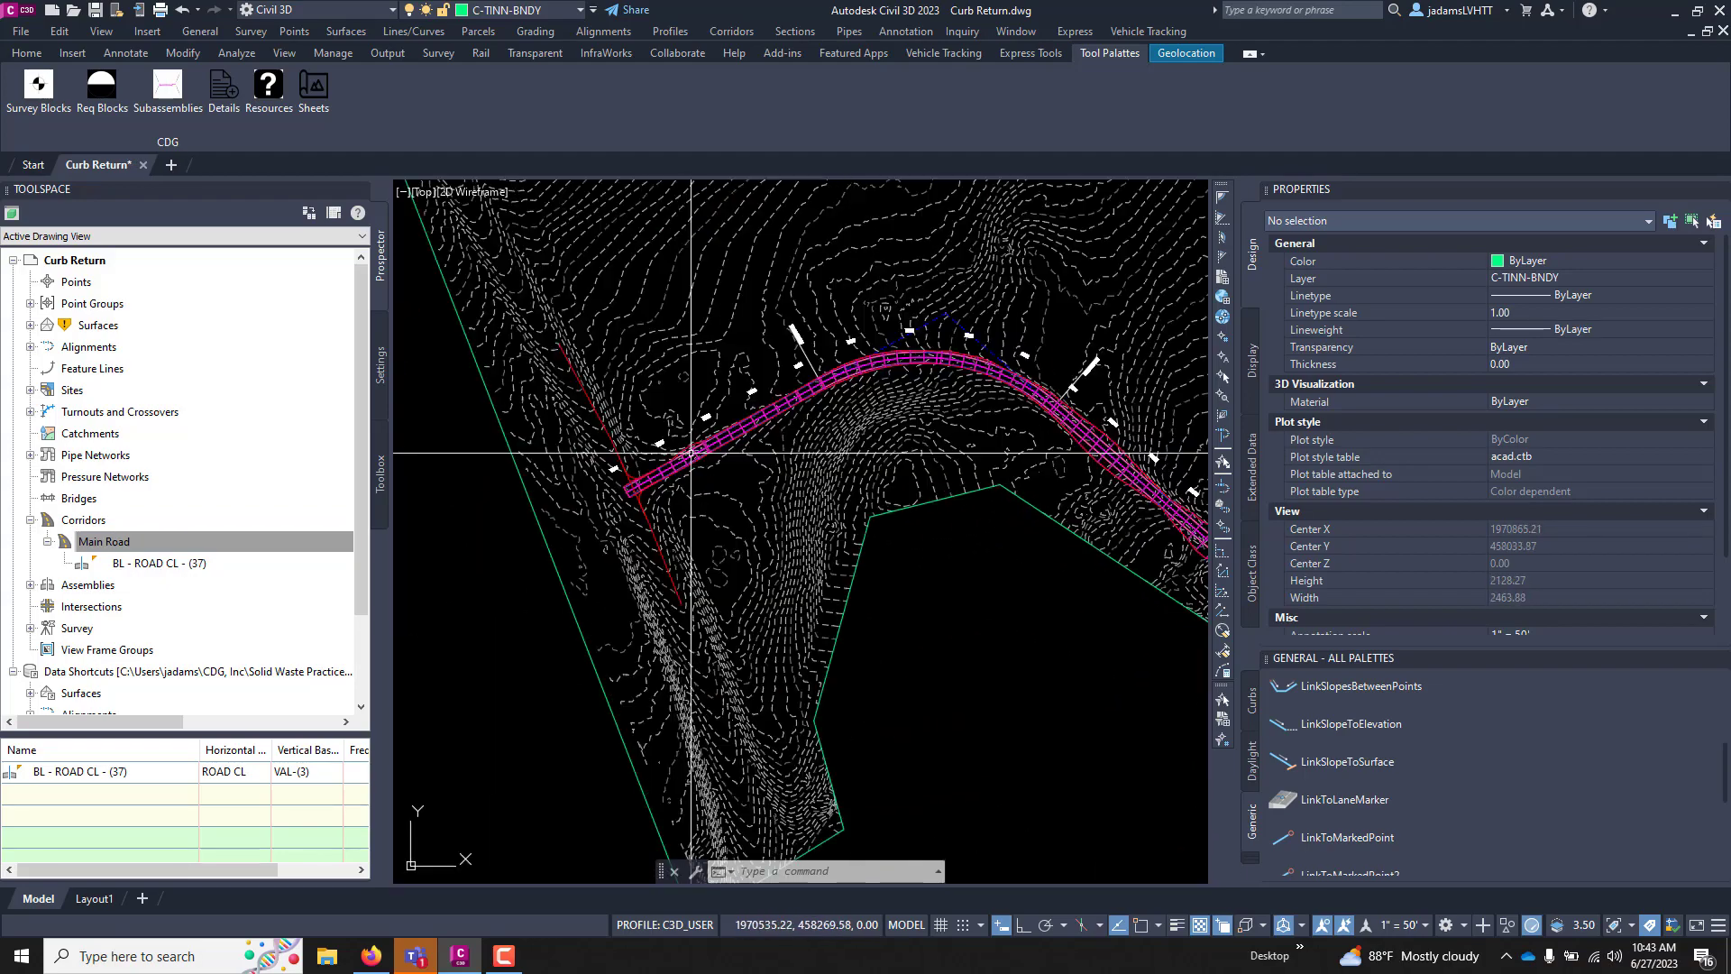
# - Switch the Main Road corridor region's assembly to LANES ONLY and rebuild the corridor
pyautogui.click(653, 476)
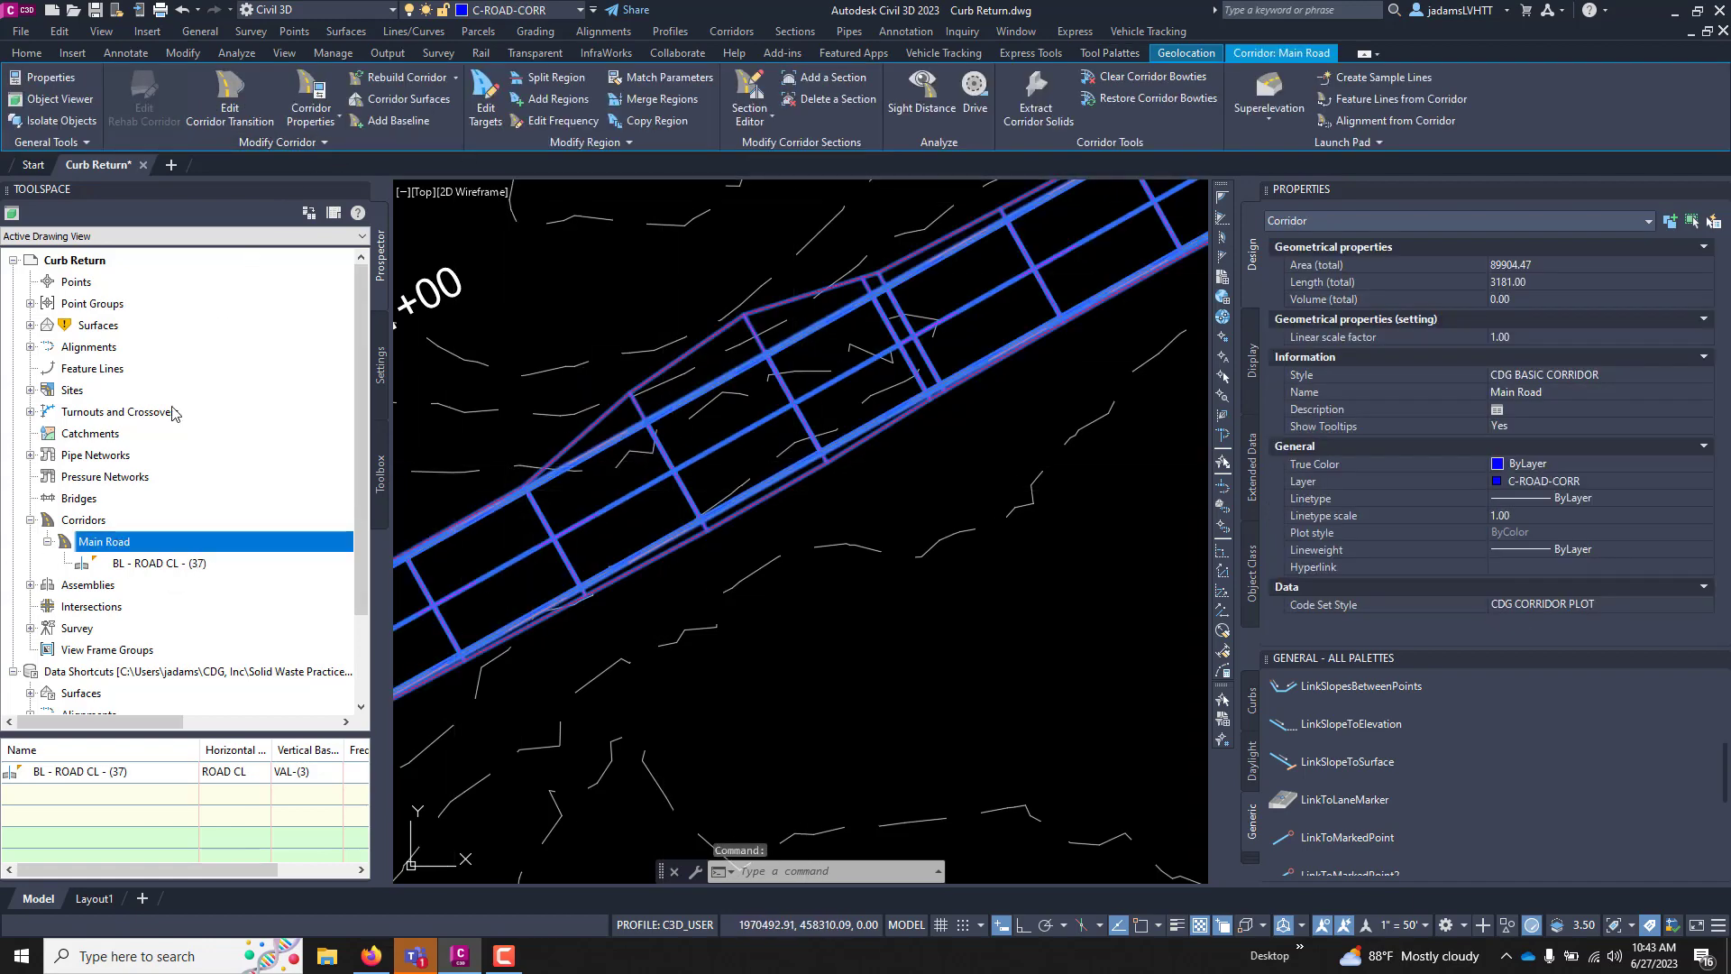
pyautogui.rightClick(132, 550)
pyautogui.click(191, 557)
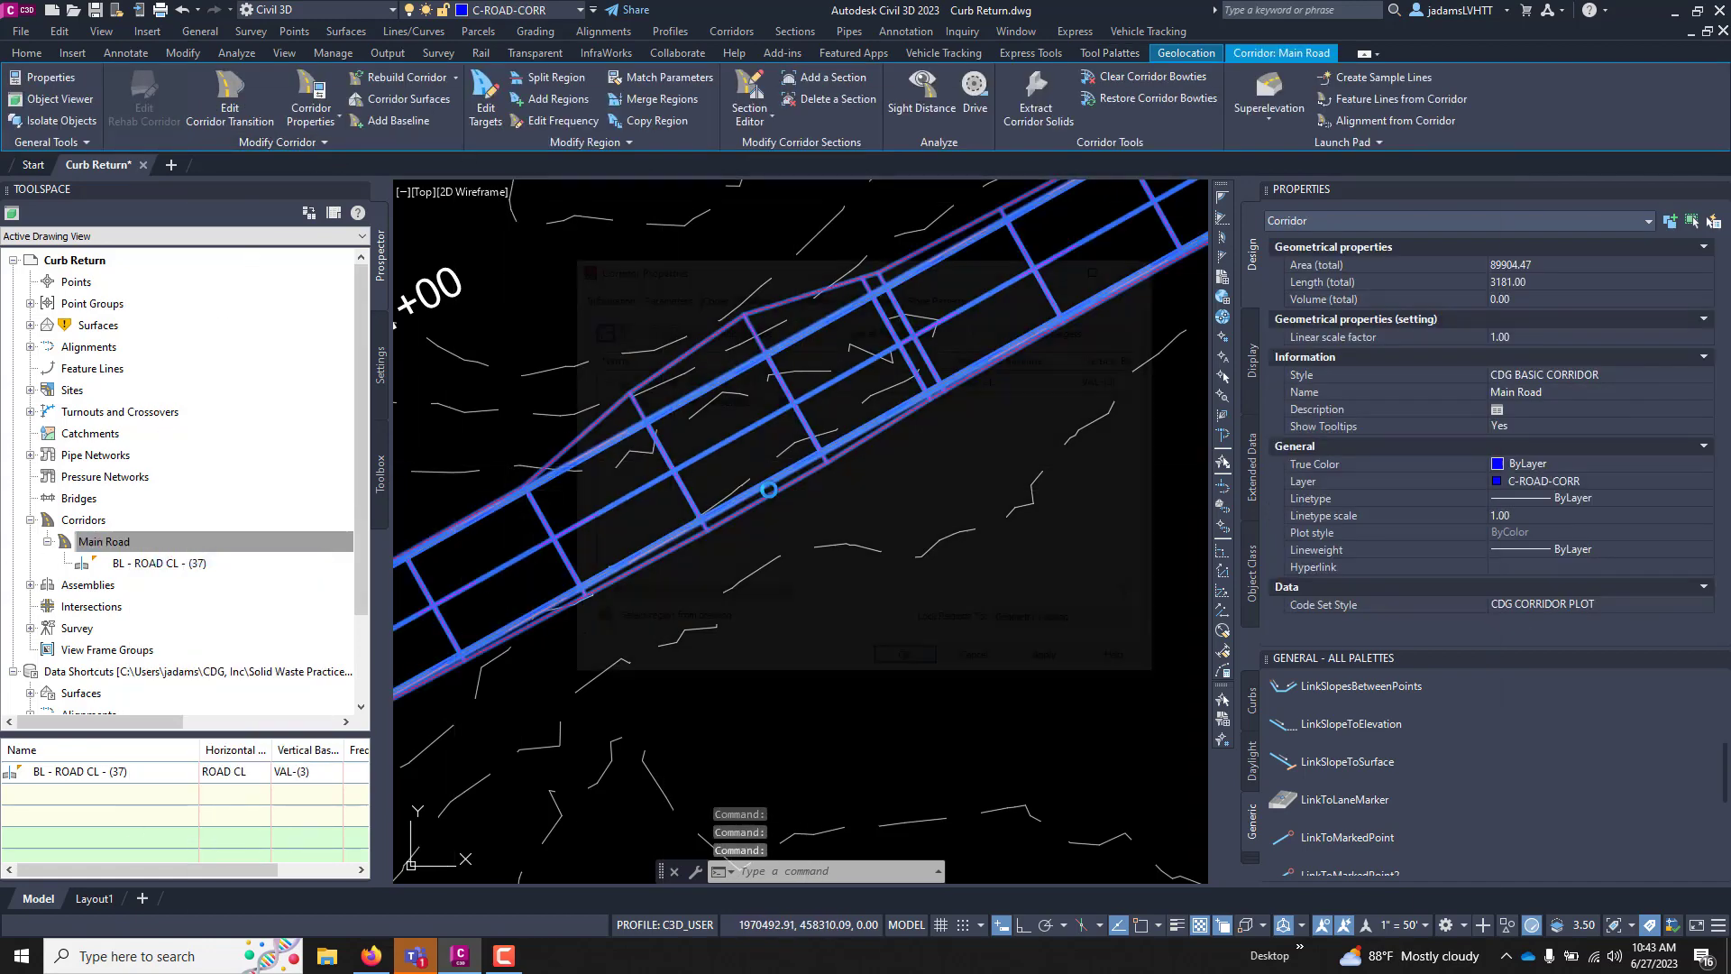
pyautogui.doubleClick(853, 240)
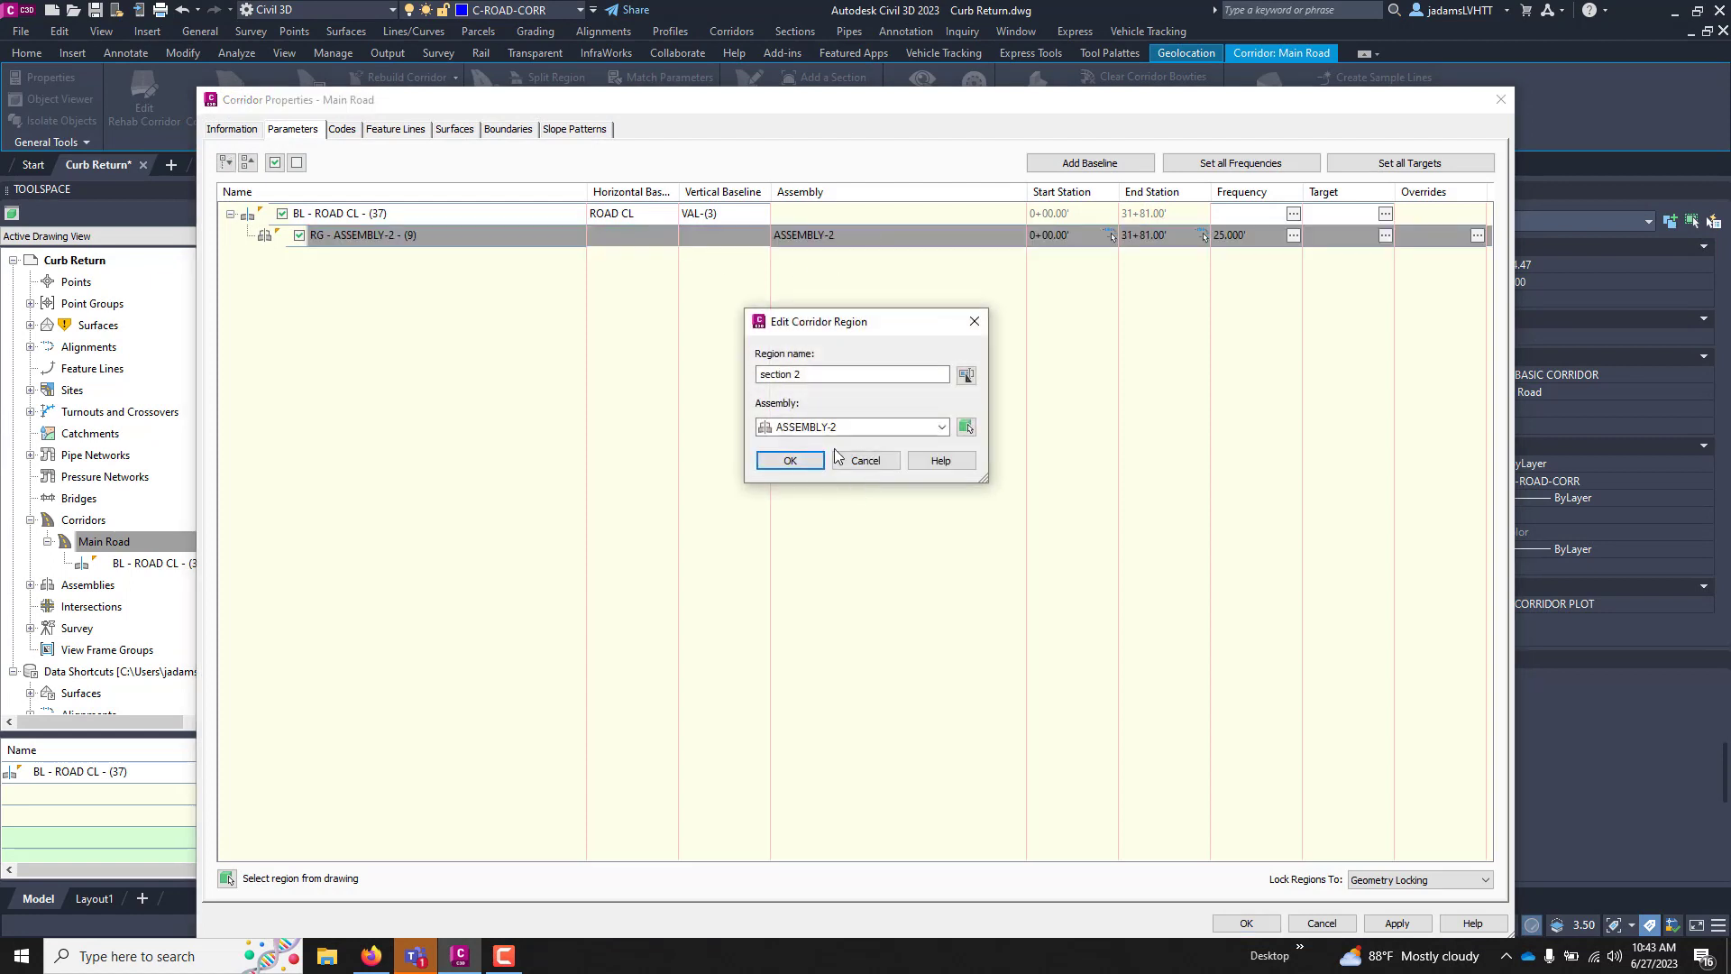
pyautogui.click(900, 427)
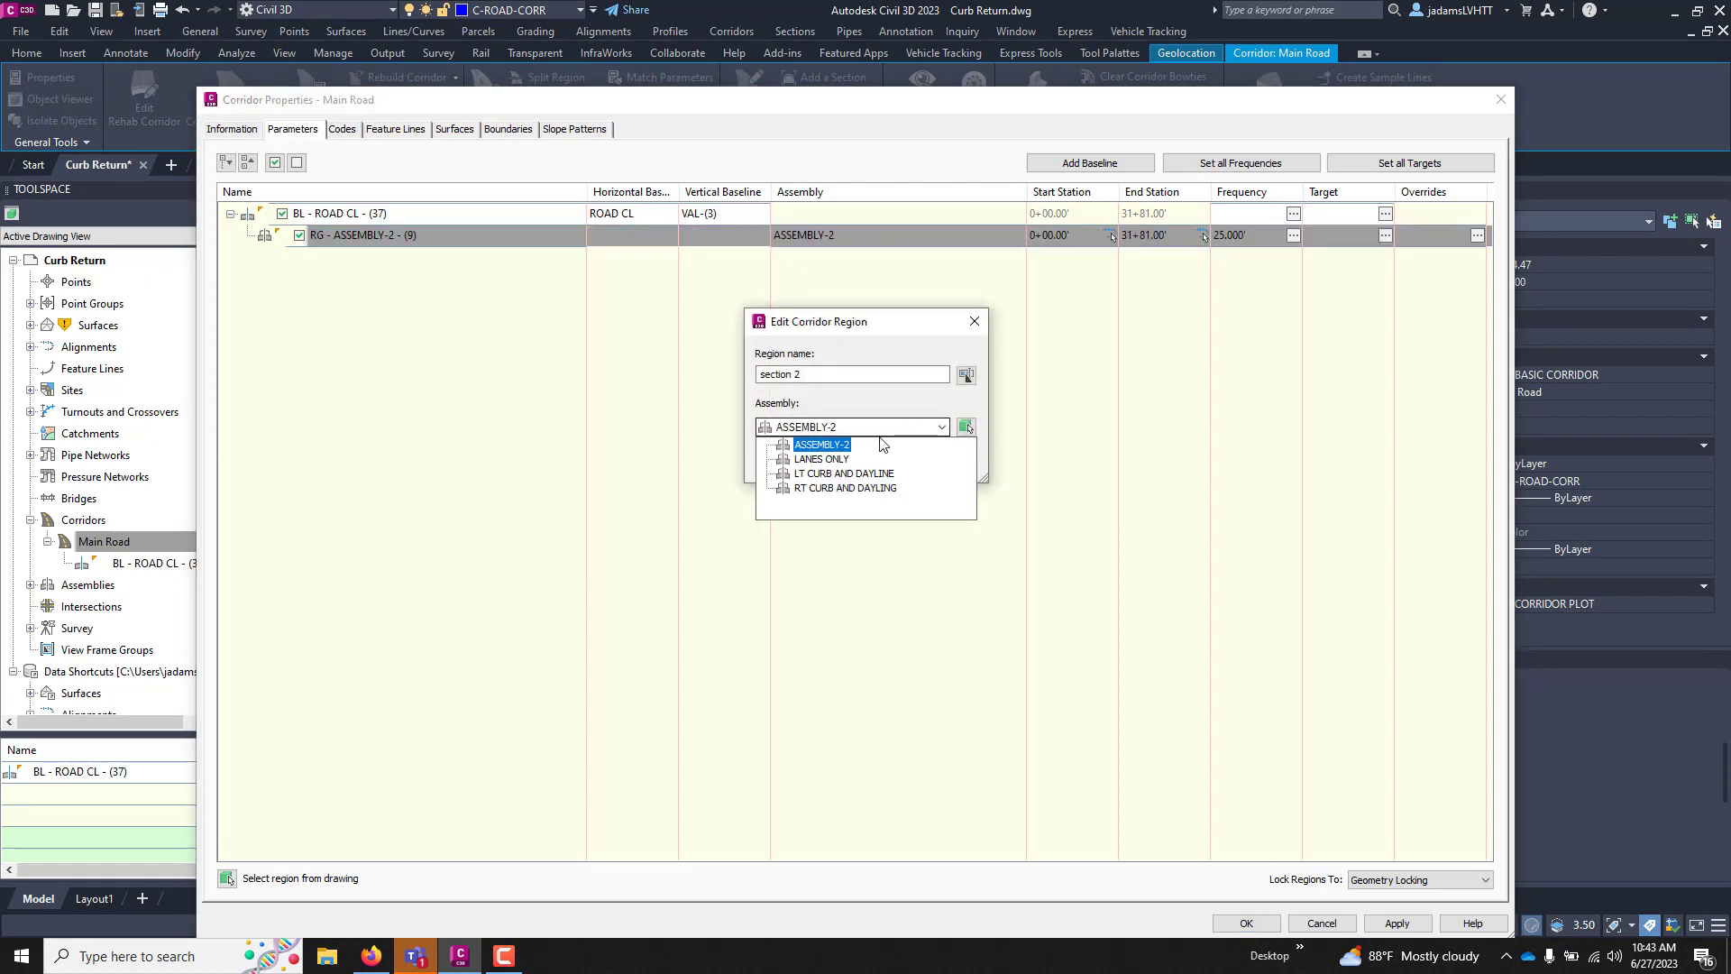
pyautogui.click(820, 460)
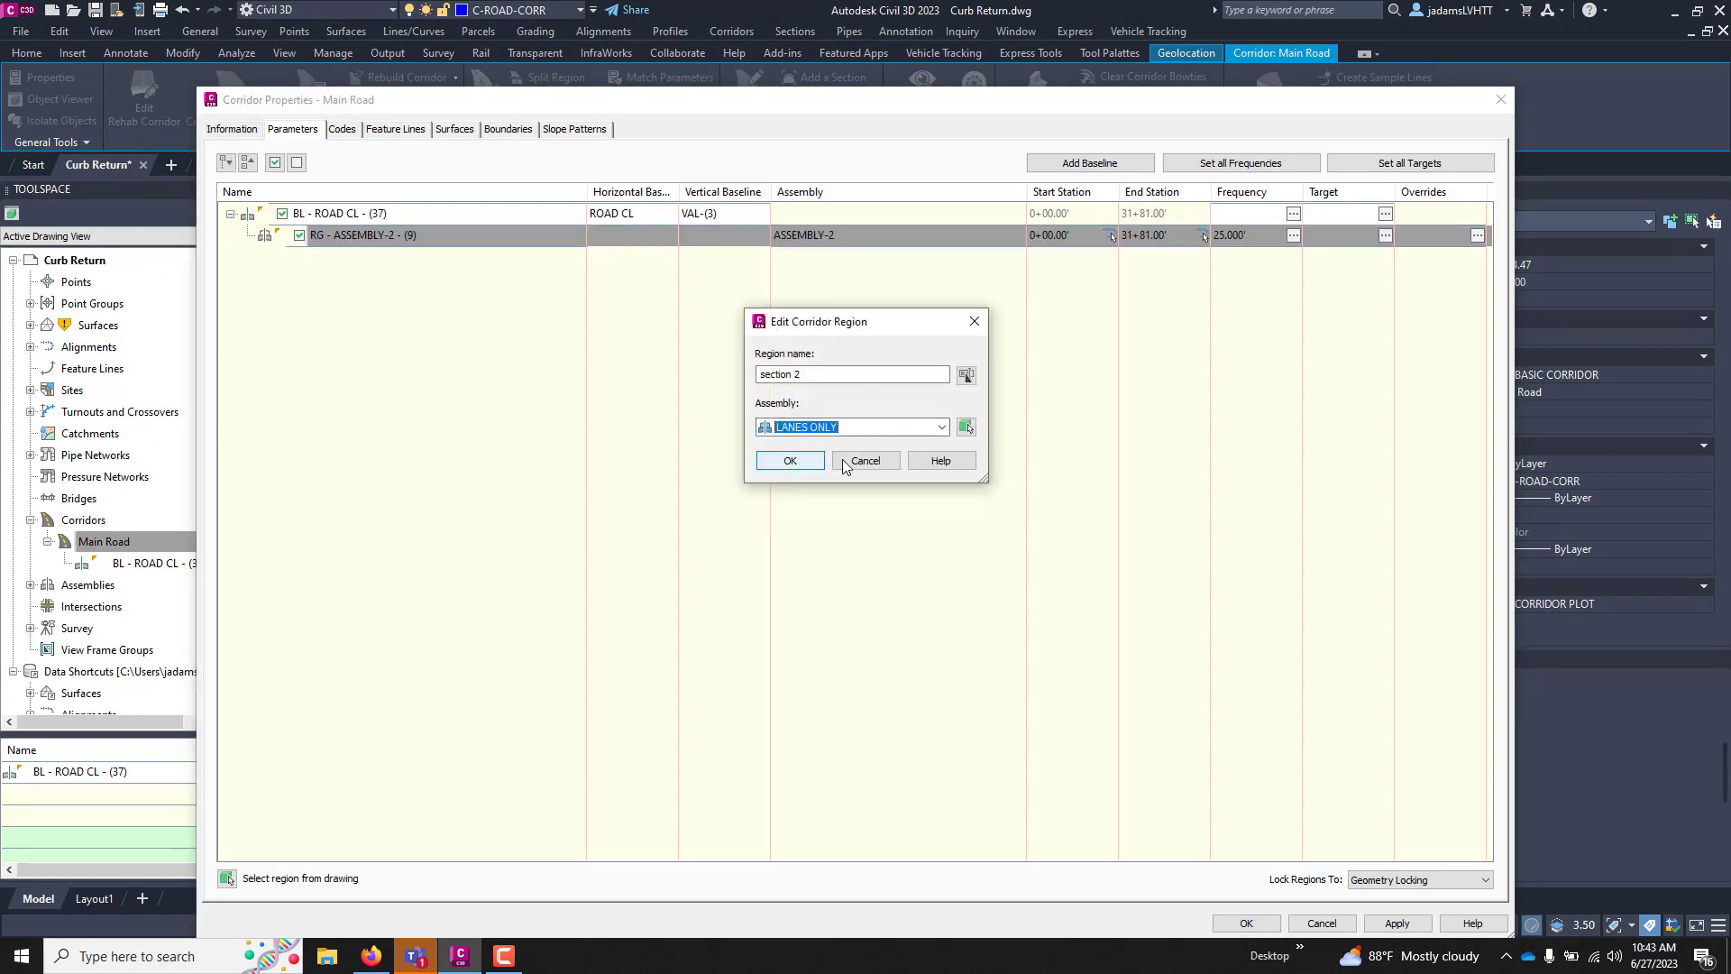
pyautogui.click(788, 461)
pyautogui.click(1247, 920)
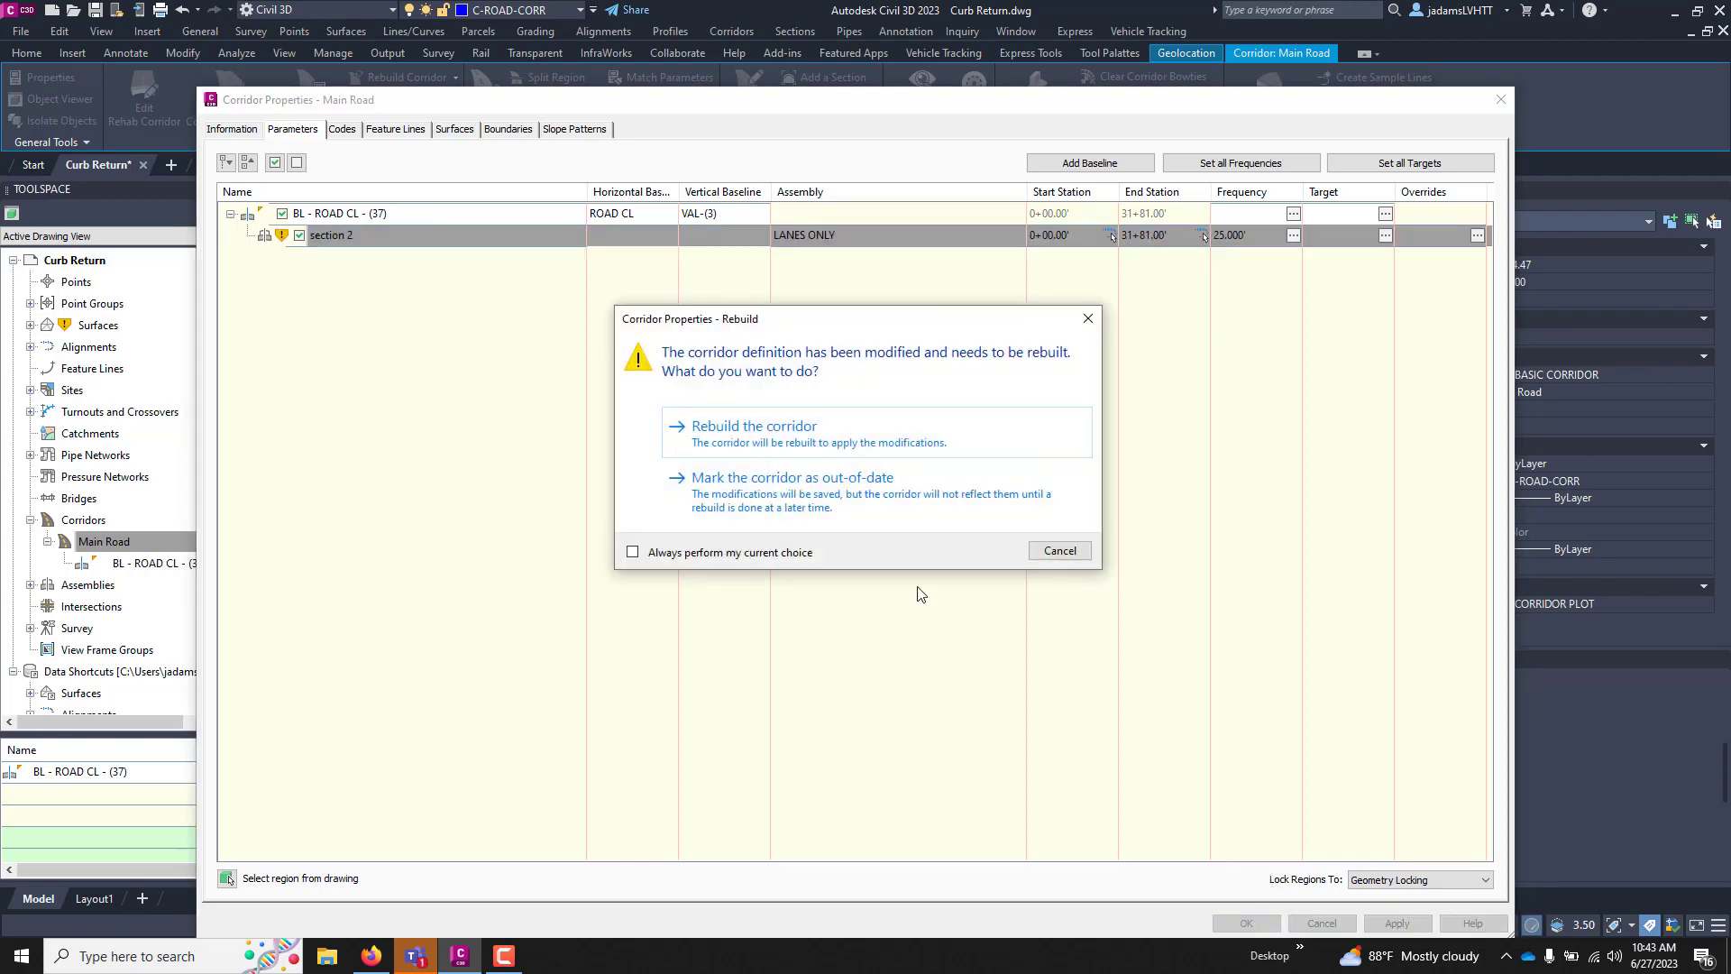
pyautogui.click(754, 435)
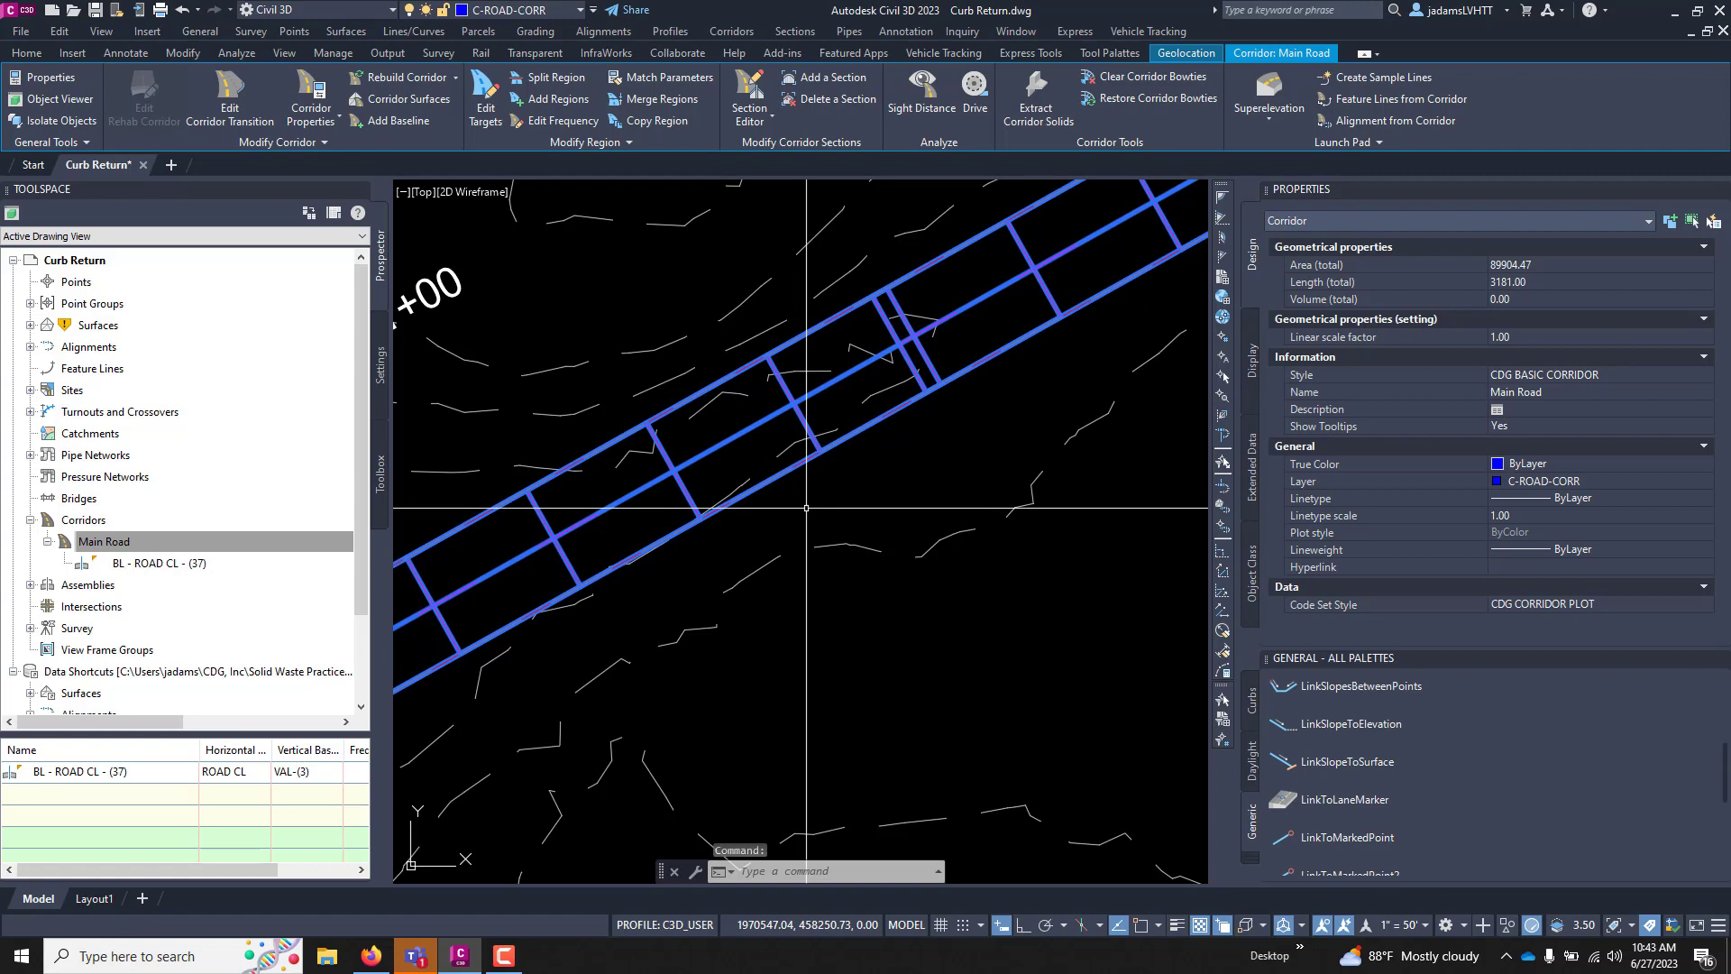
pyautogui.press('Escape')
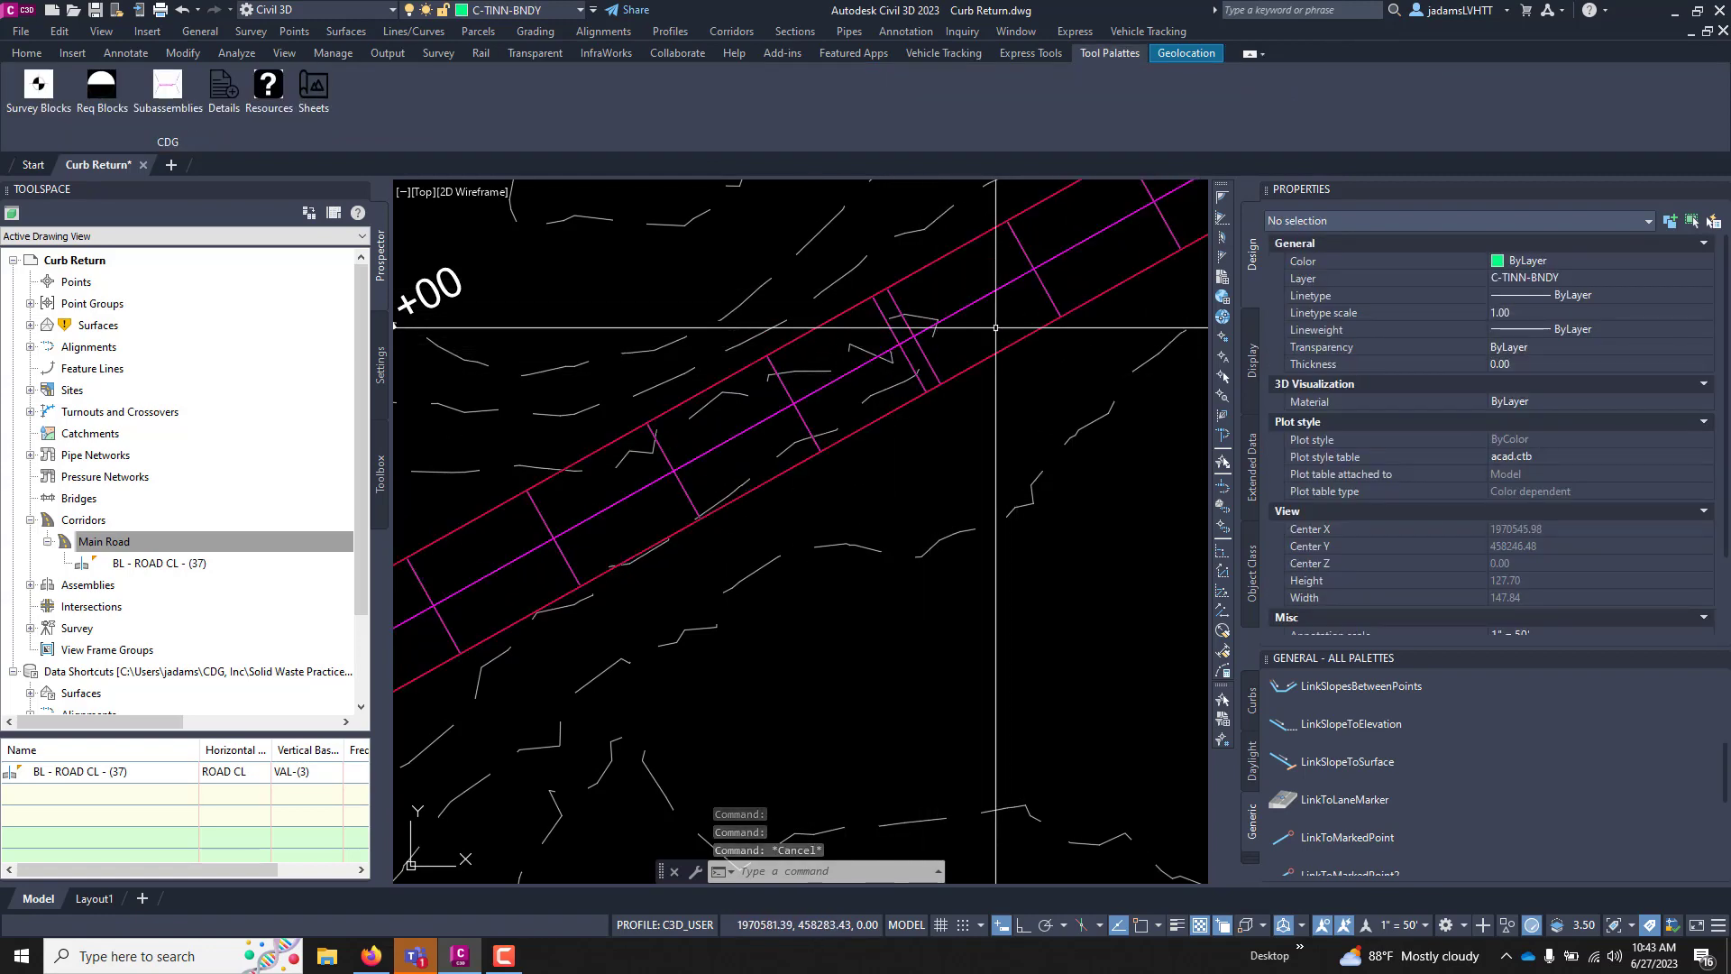
# - Add baseline ROAD LT ETW on the left edge-of-travel-way alignment with its offset profile
pyautogui.scroll(-4, 996, 327)
pyautogui.scroll(2, 801, 336)
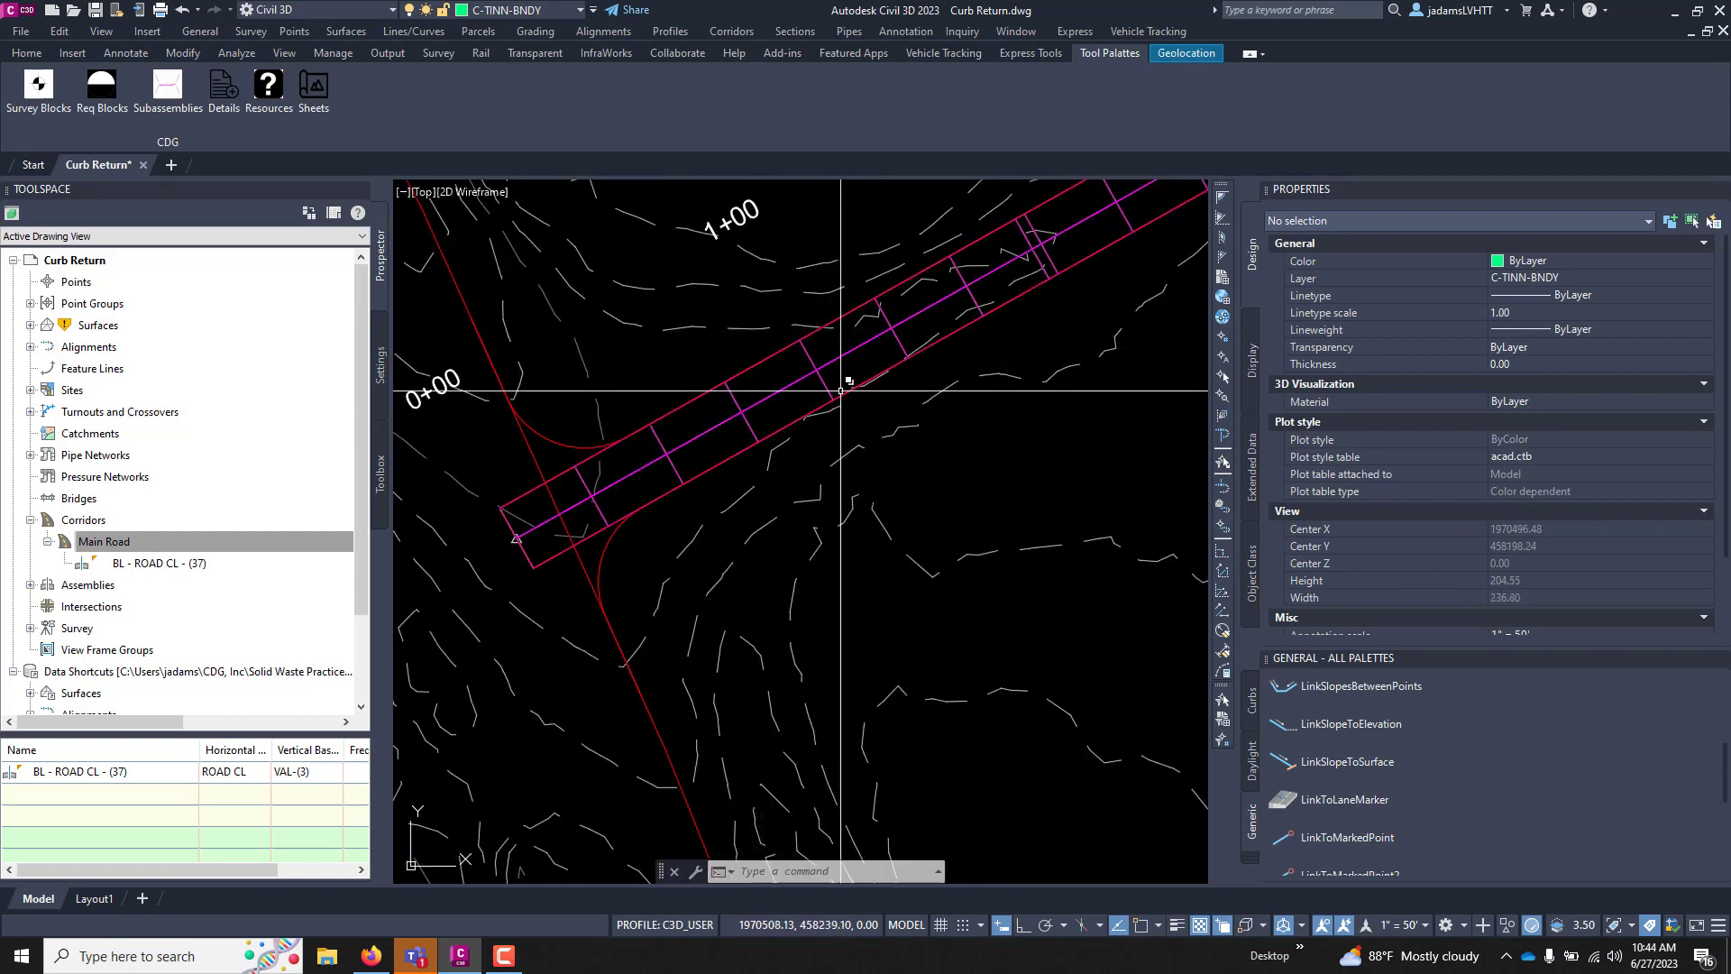
pyautogui.press('Escape')
pyautogui.press('Escape')
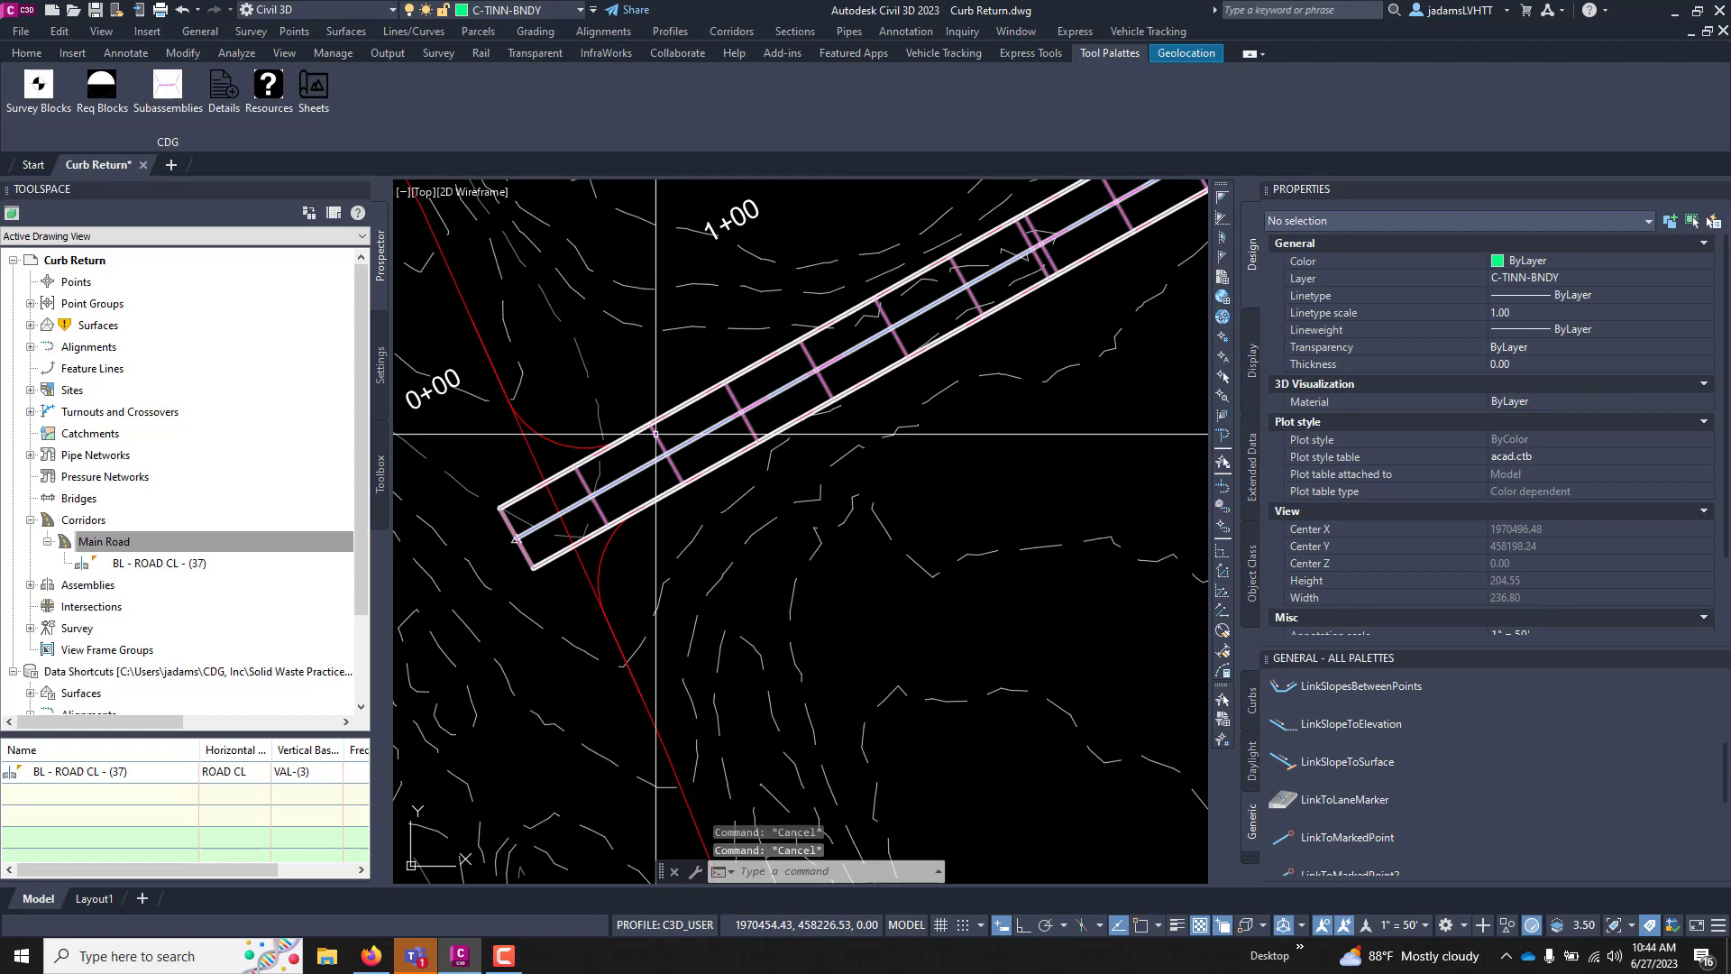
pyautogui.click(671, 434)
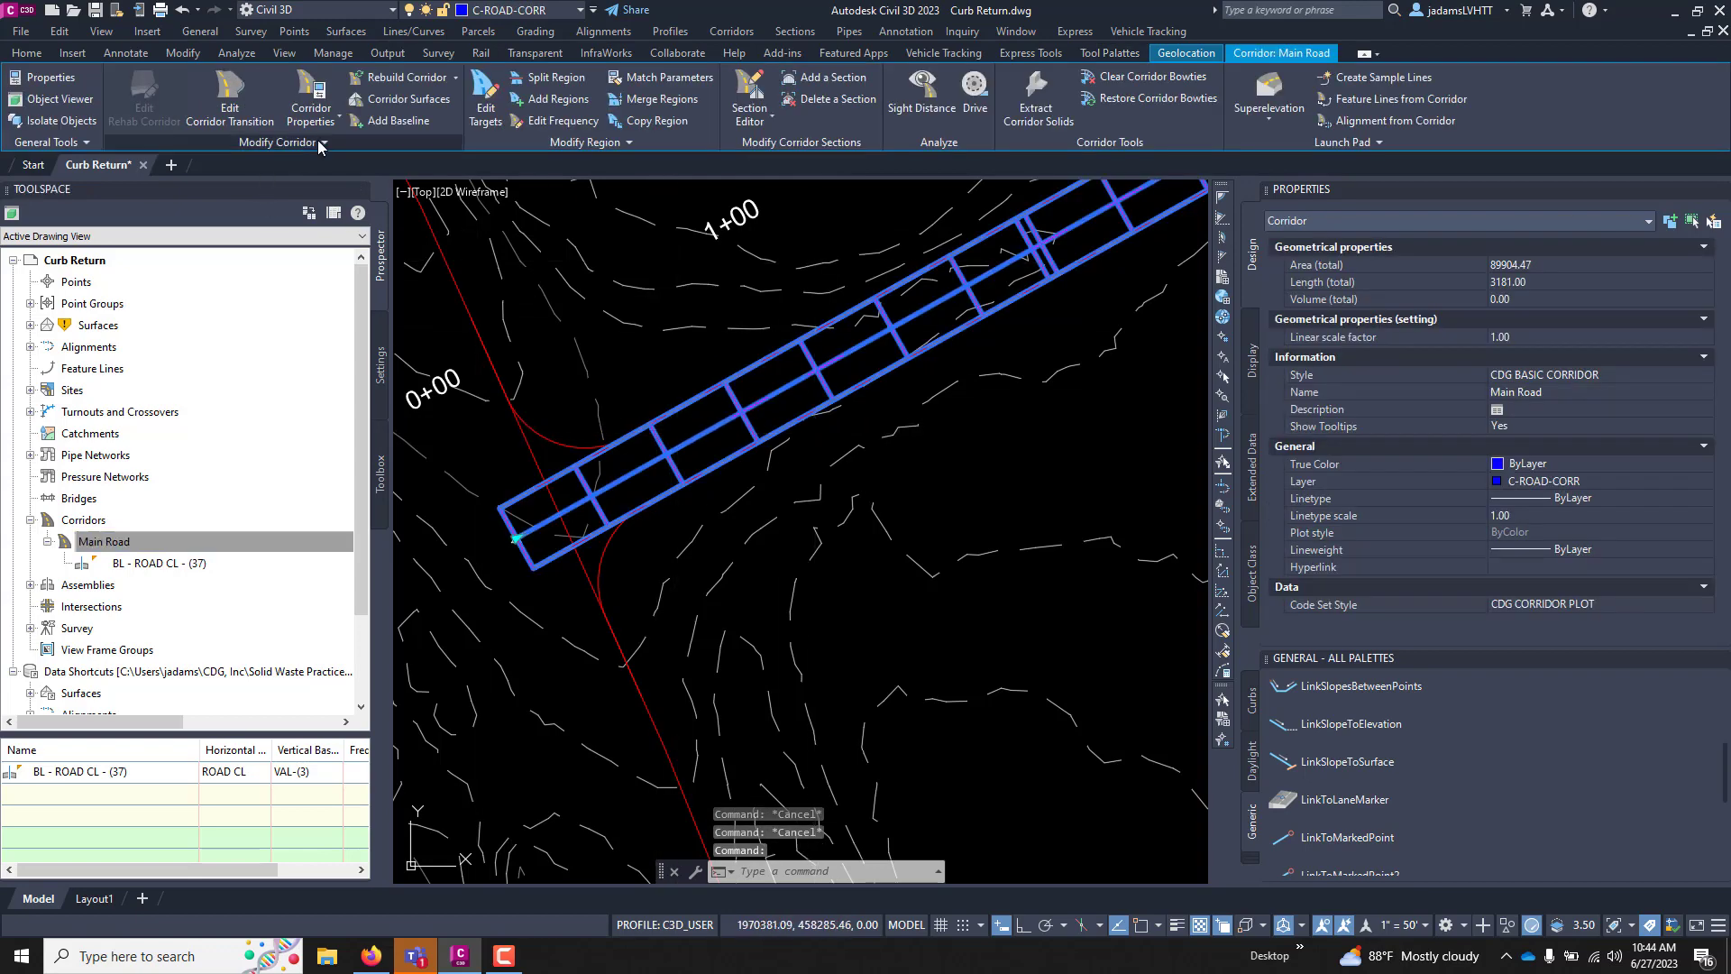
pyautogui.click(388, 123)
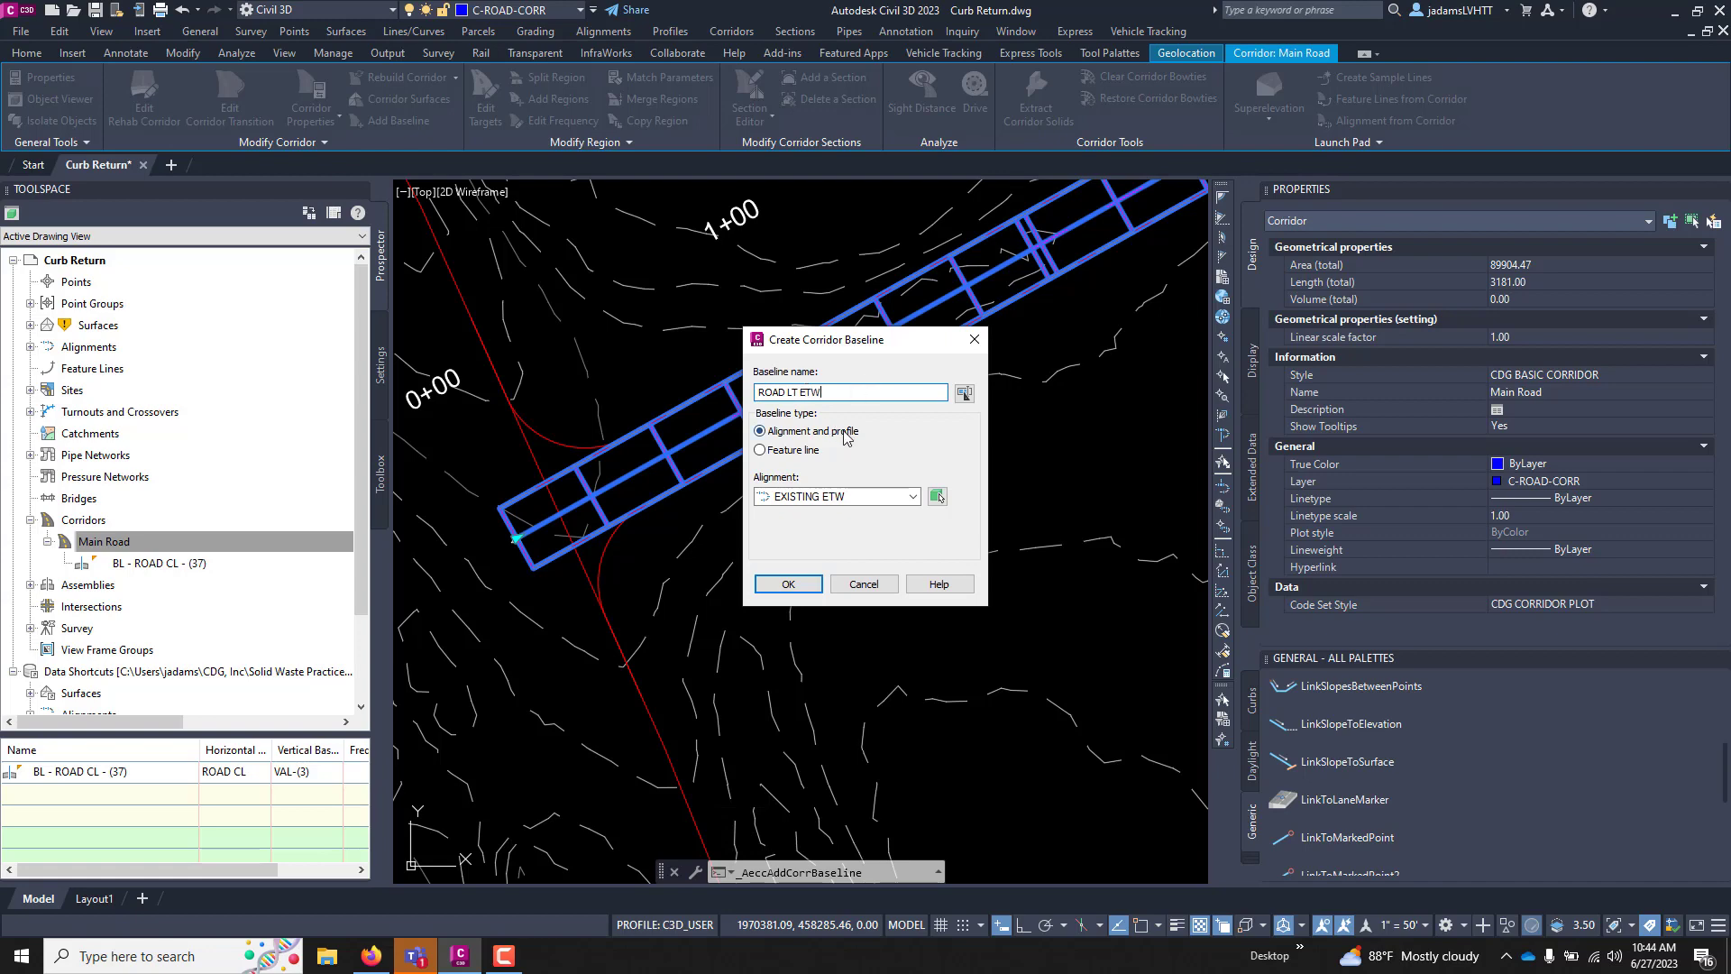
pyautogui.click(938, 497)
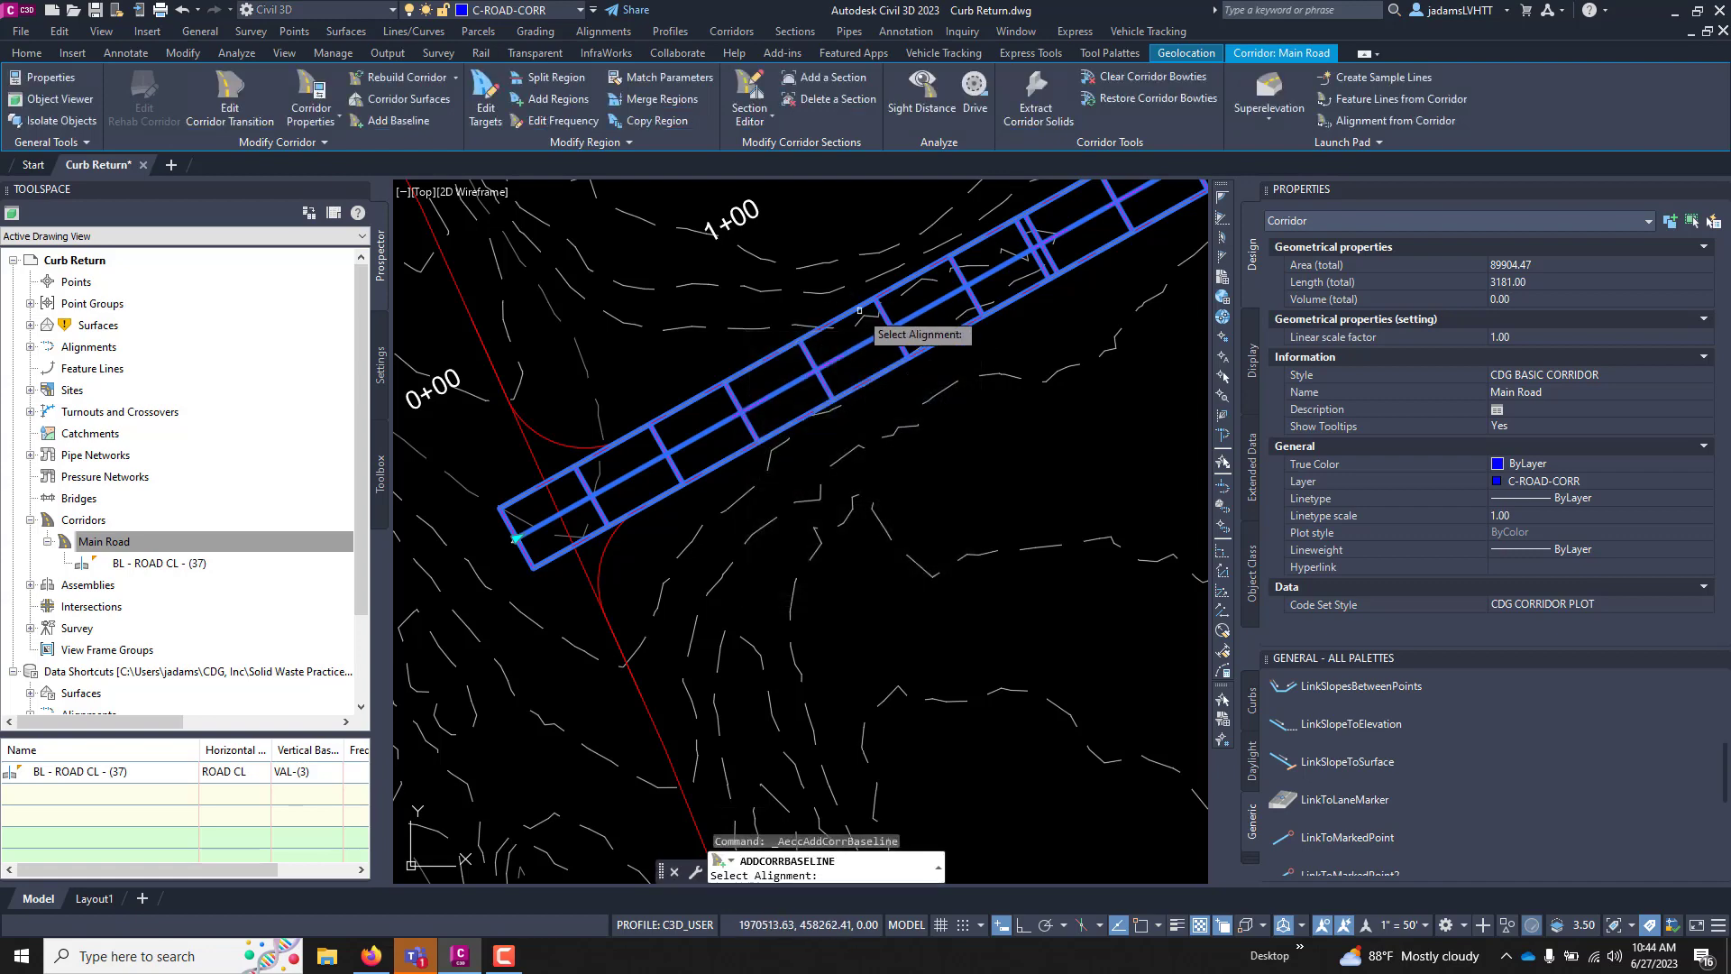
pyautogui.click(855, 310)
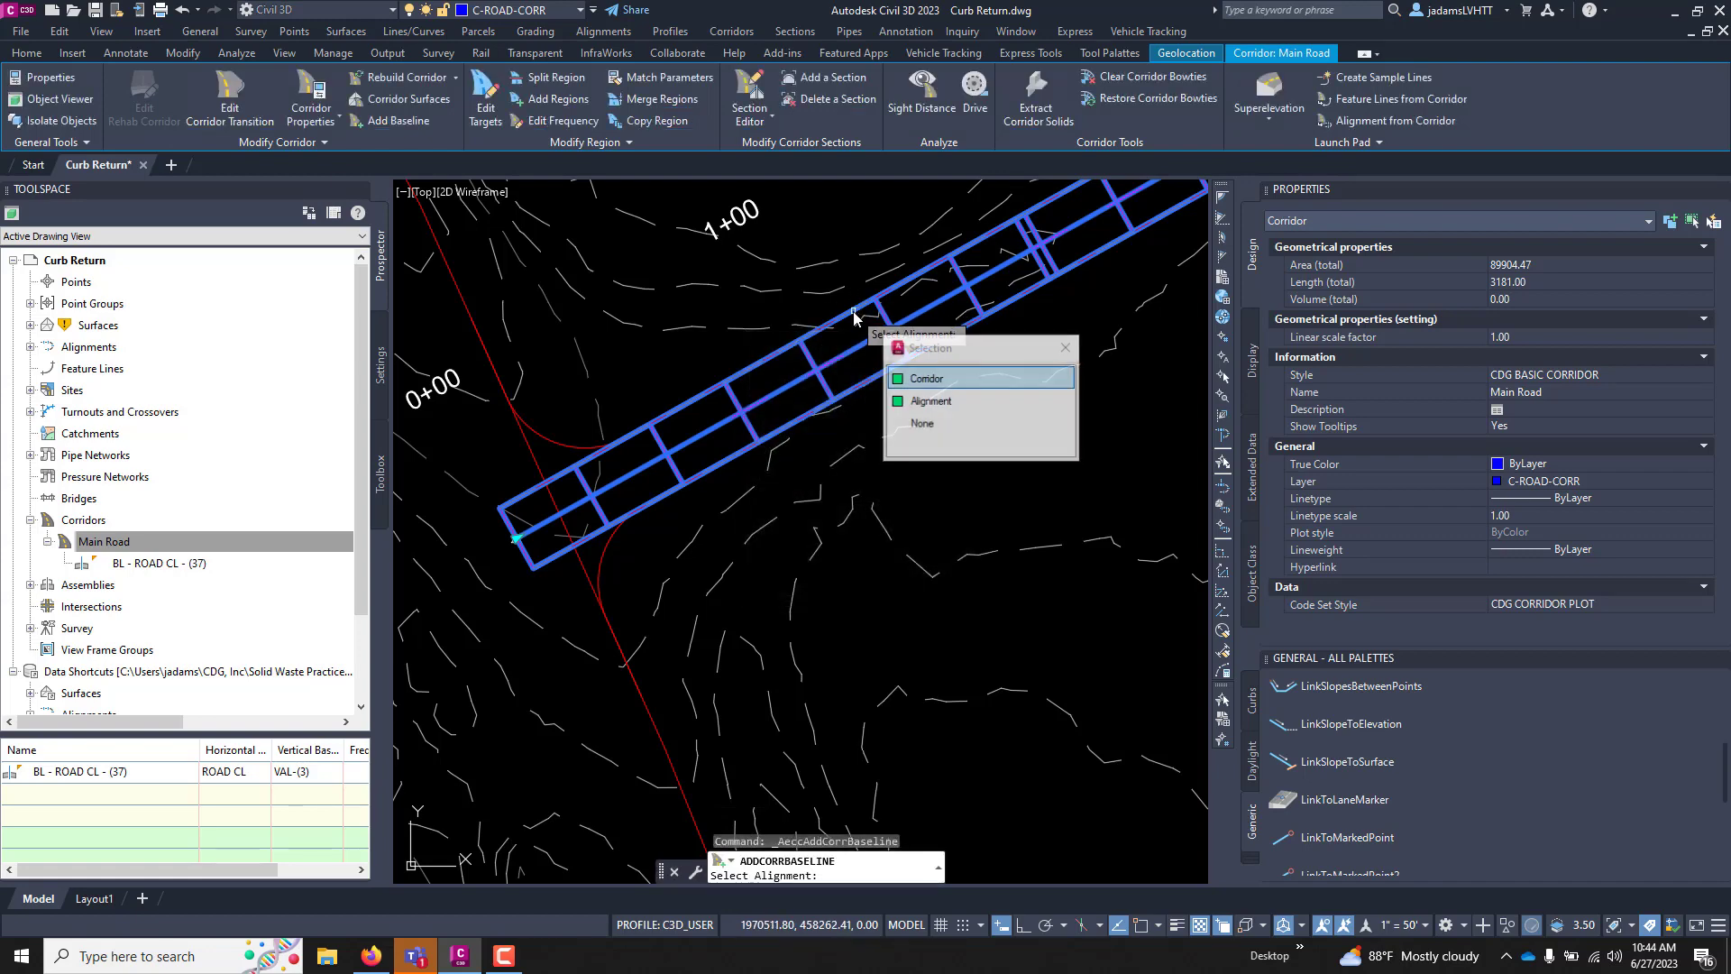
pyautogui.click(904, 399)
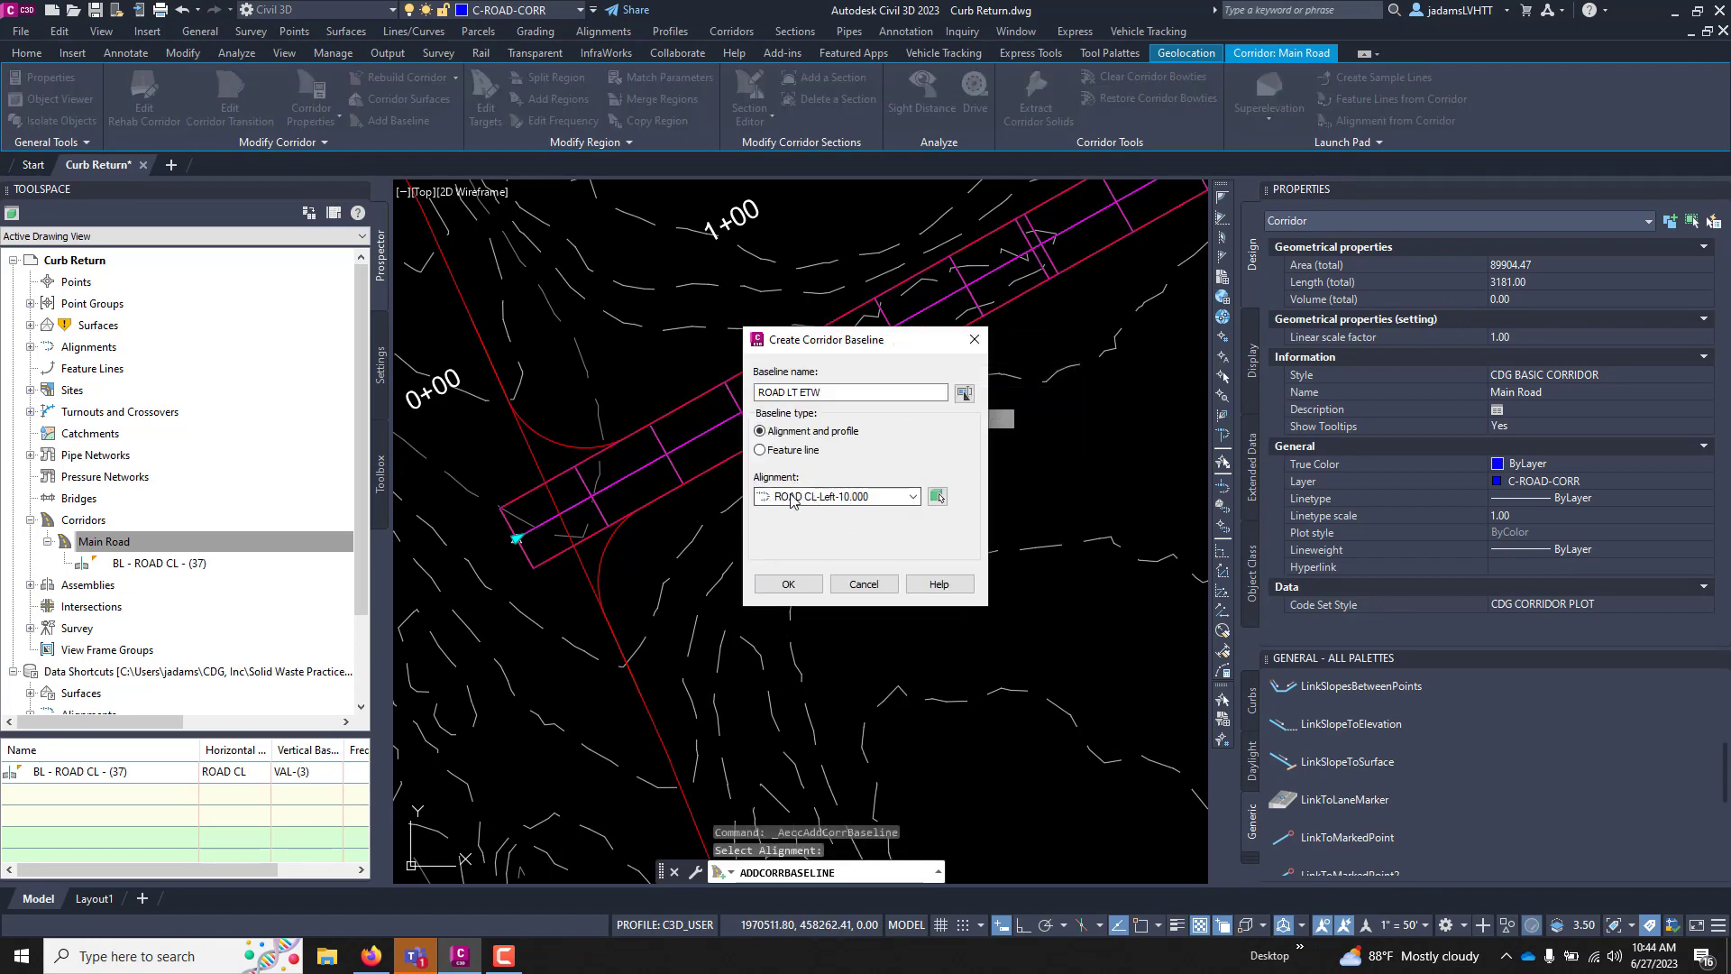
pyautogui.click(787, 584)
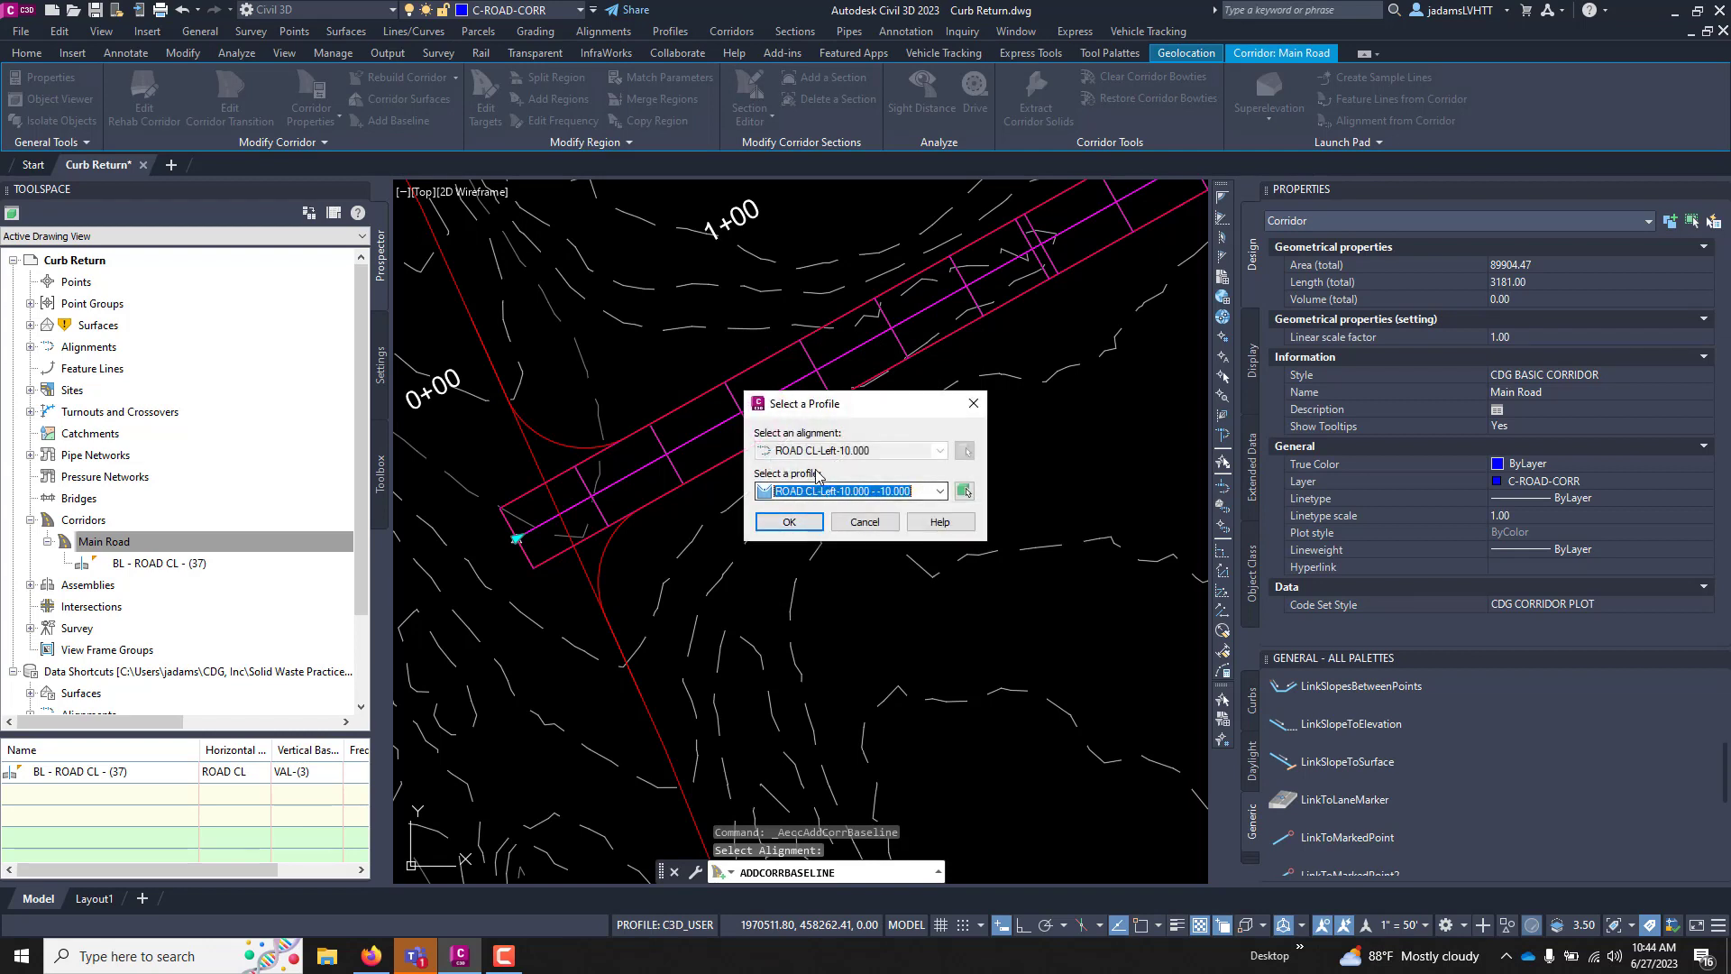
pyautogui.click(800, 521)
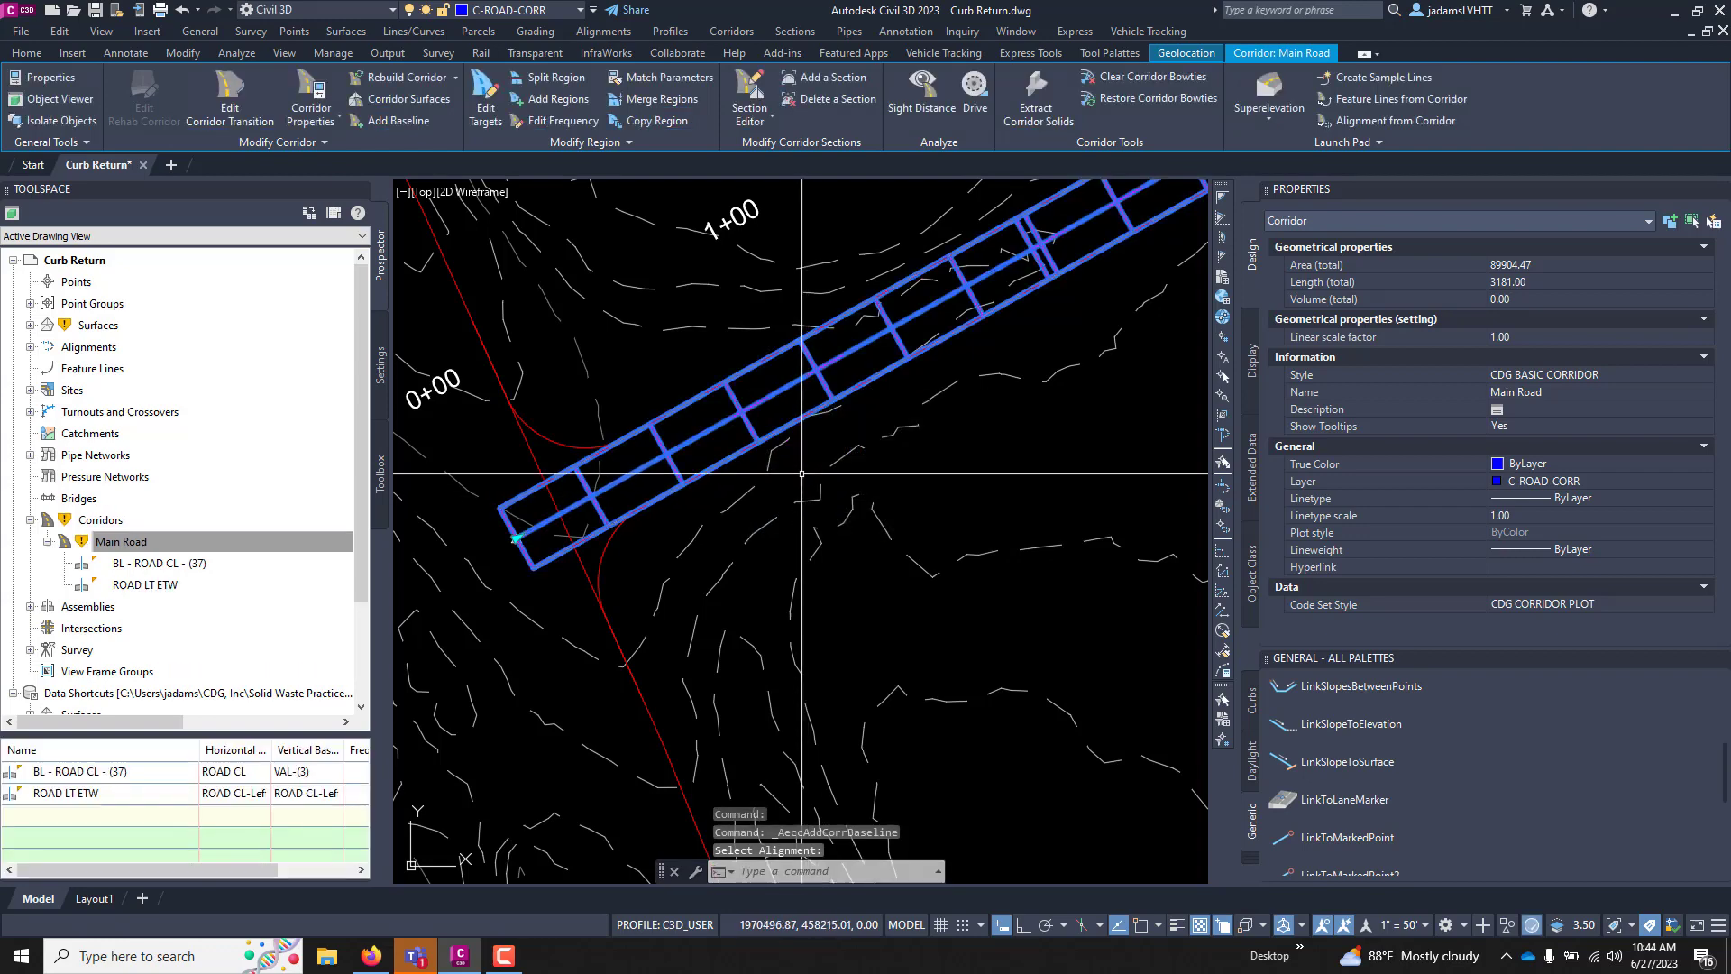
pyautogui.click(158, 544)
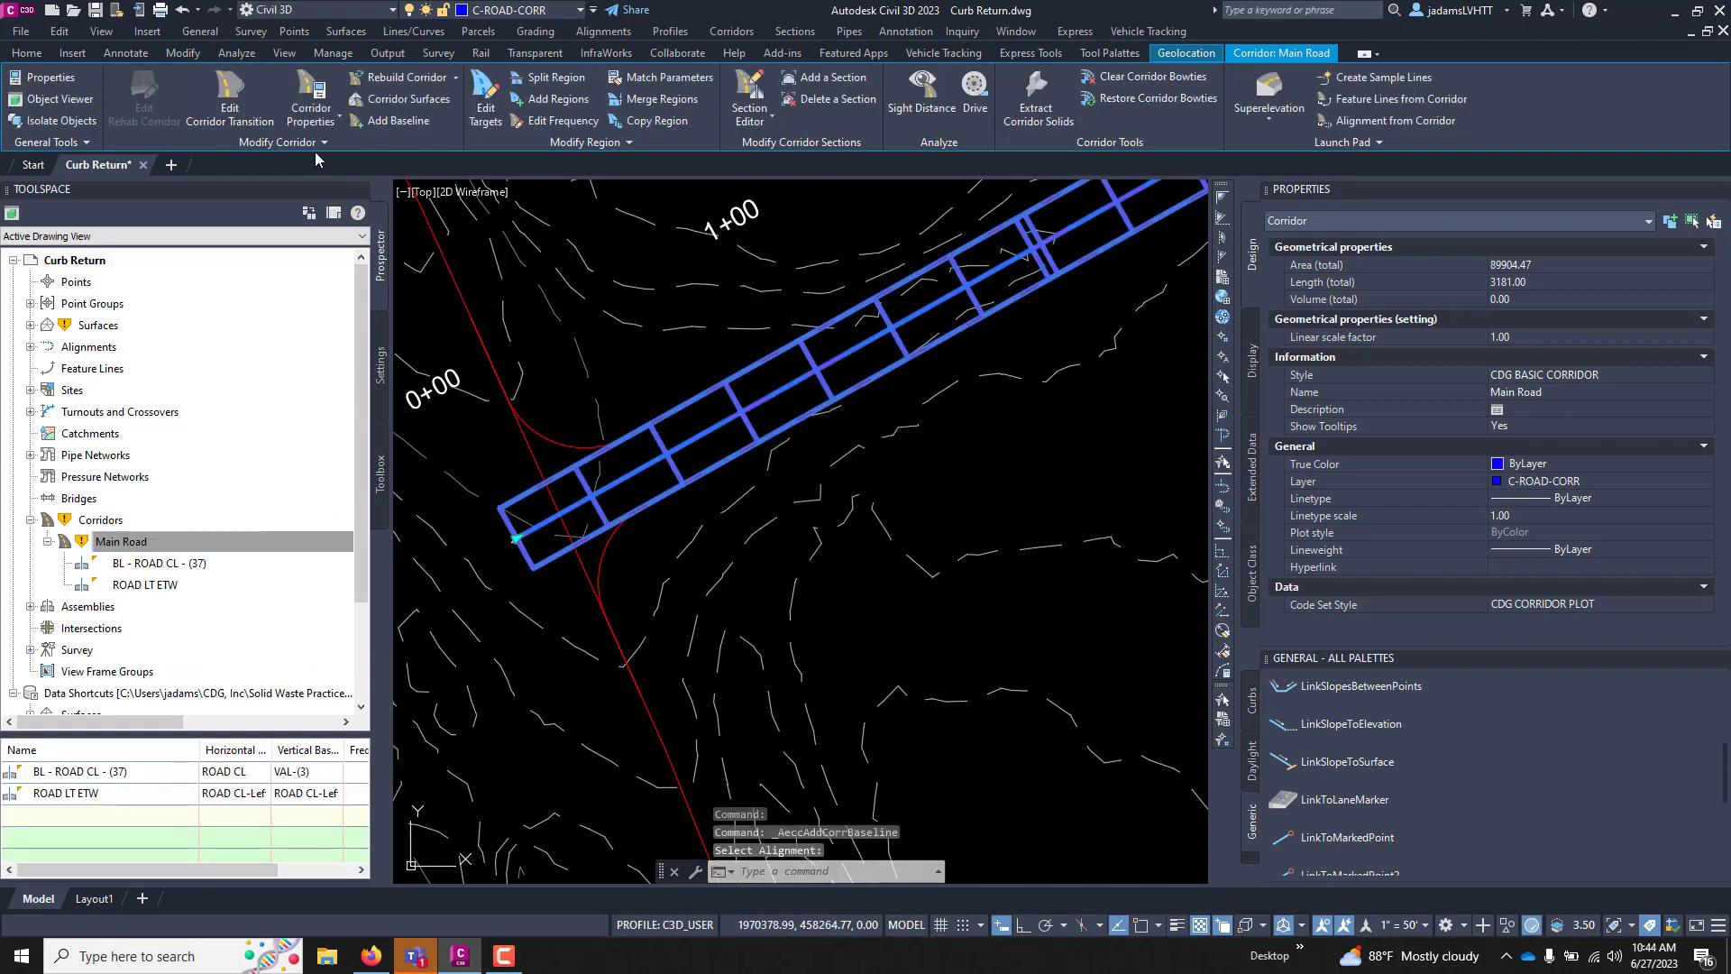
# - Add baseline ROAD RT ETW on the right edge-of-travel-way alignment with its profile
pyautogui.press('Return')
pyautogui.press('Return')
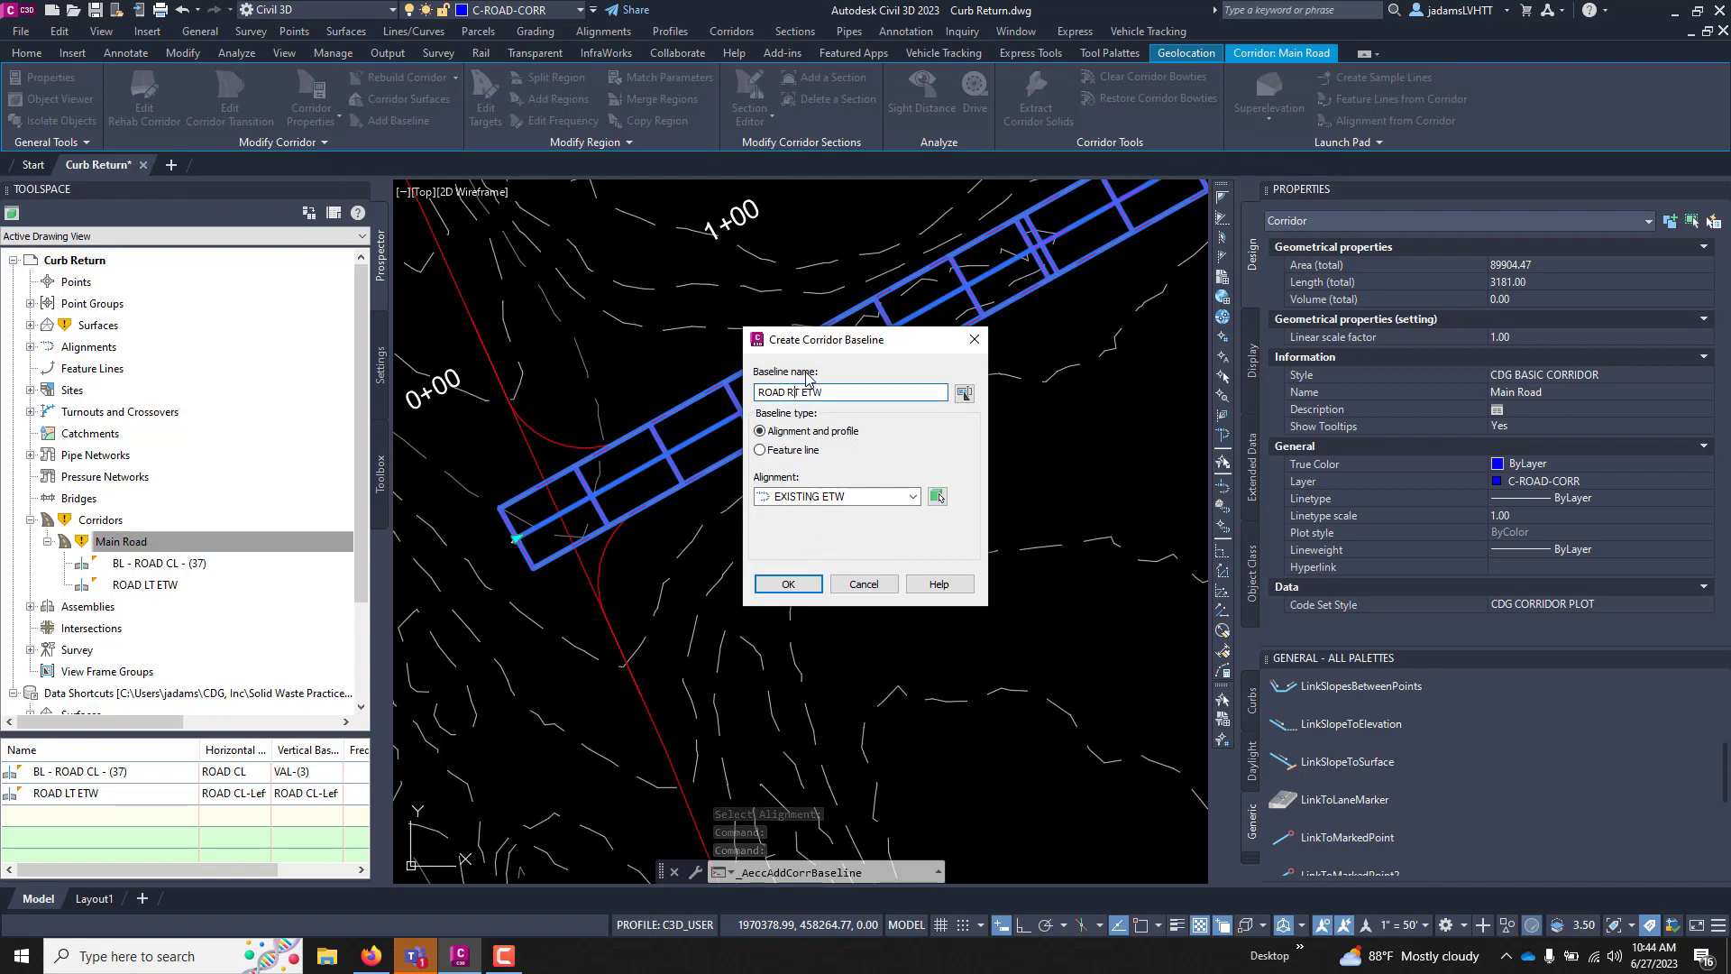
pyautogui.click(938, 497)
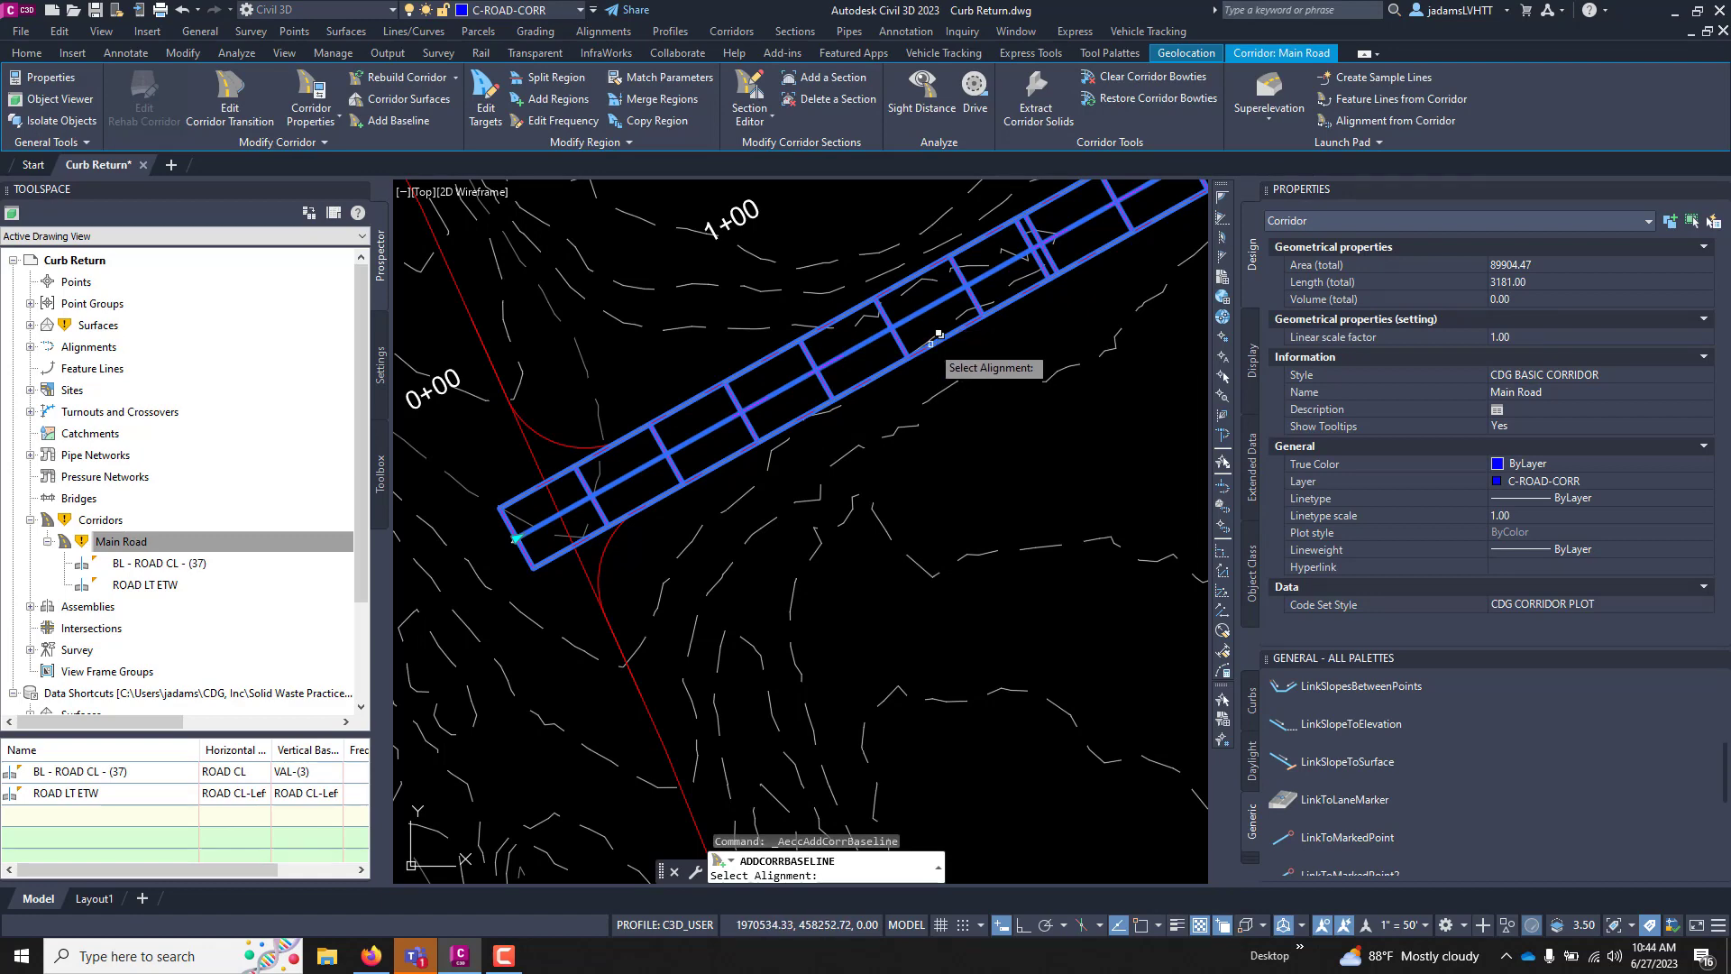
pyautogui.click(938, 335)
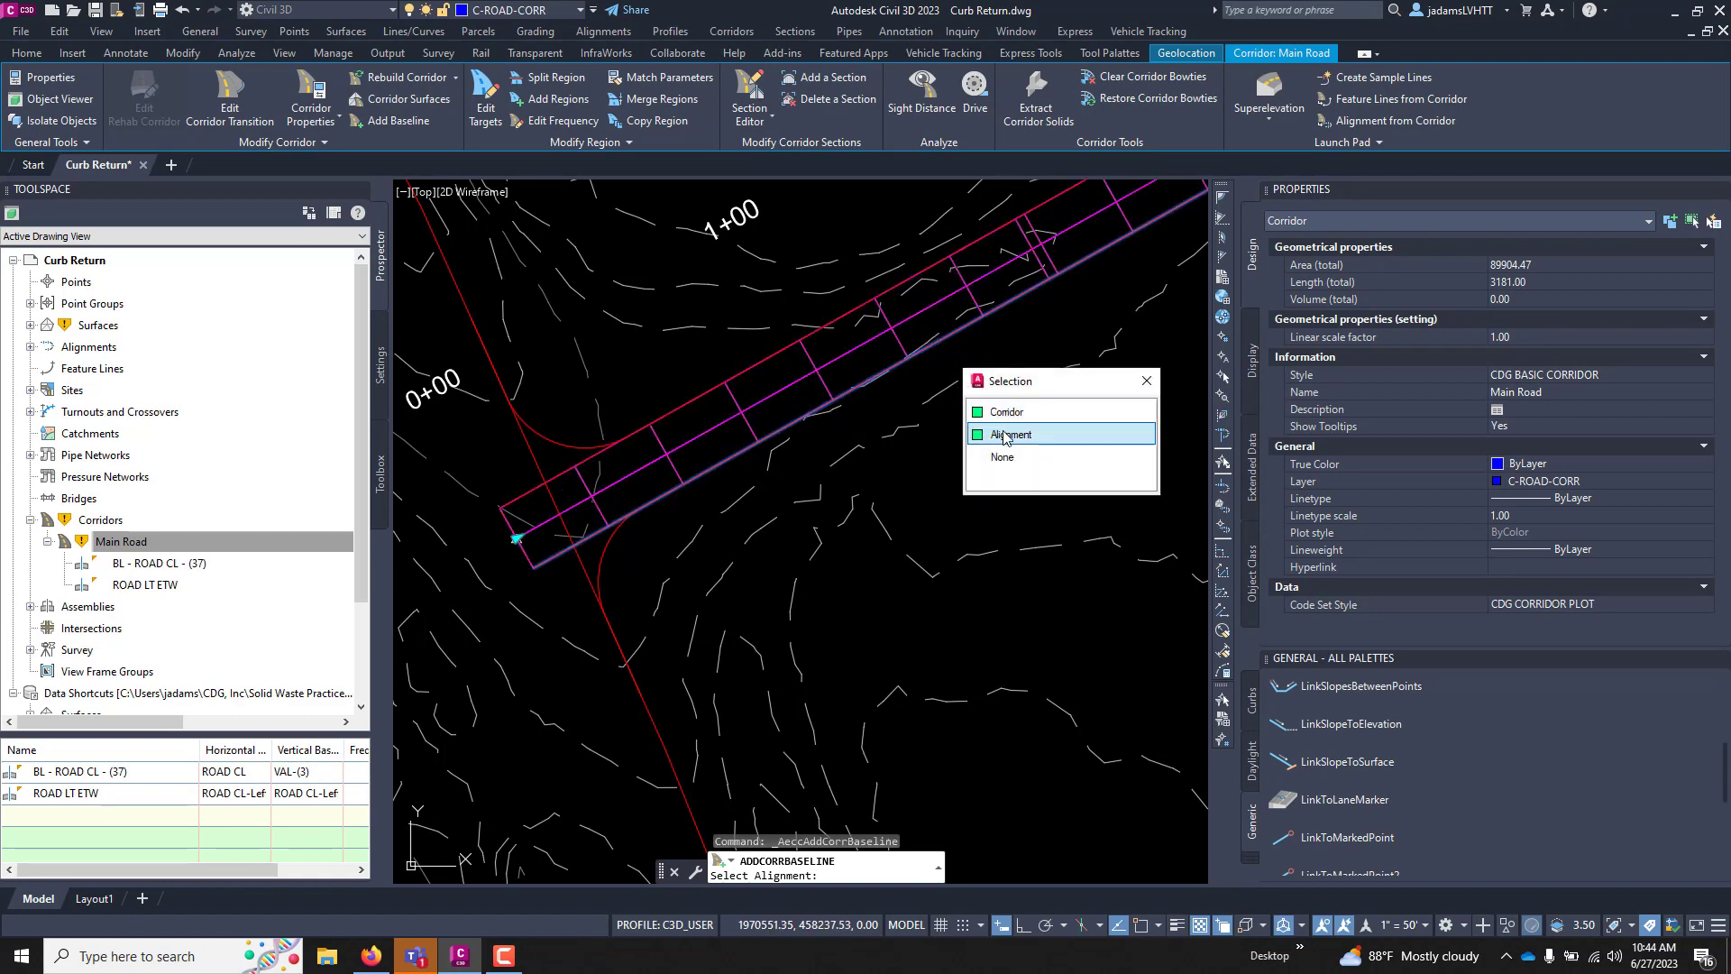
pyautogui.click(1005, 434)
pyautogui.click(762, 584)
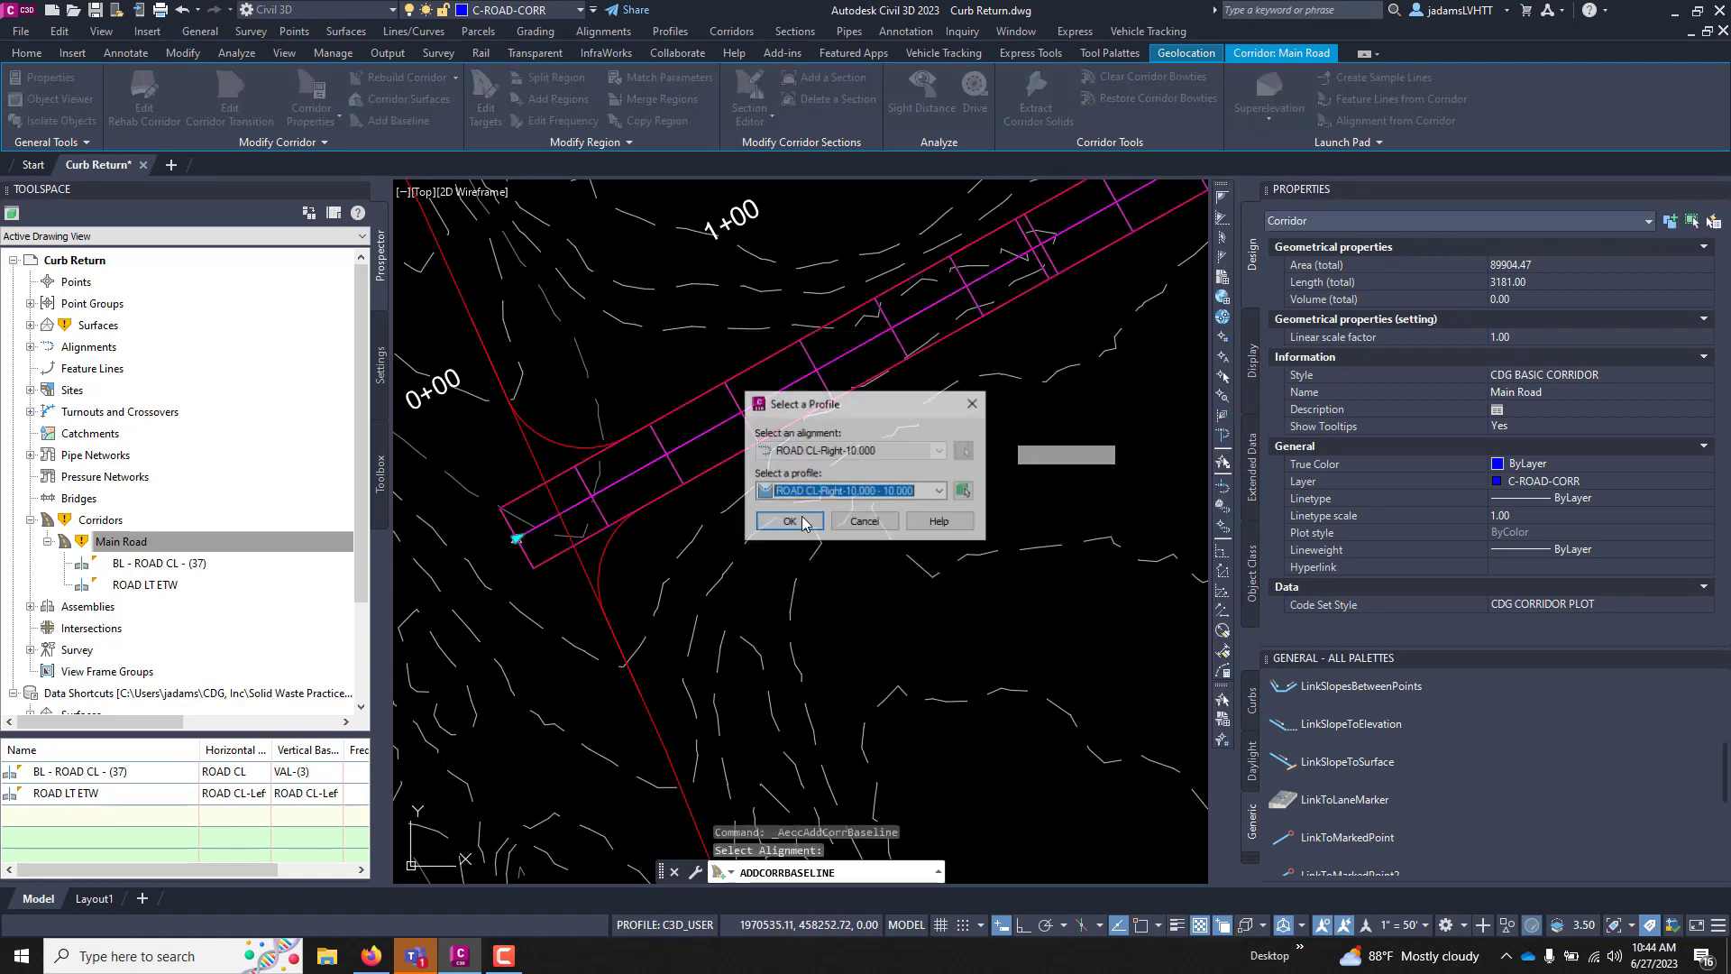
pyautogui.click(790, 528)
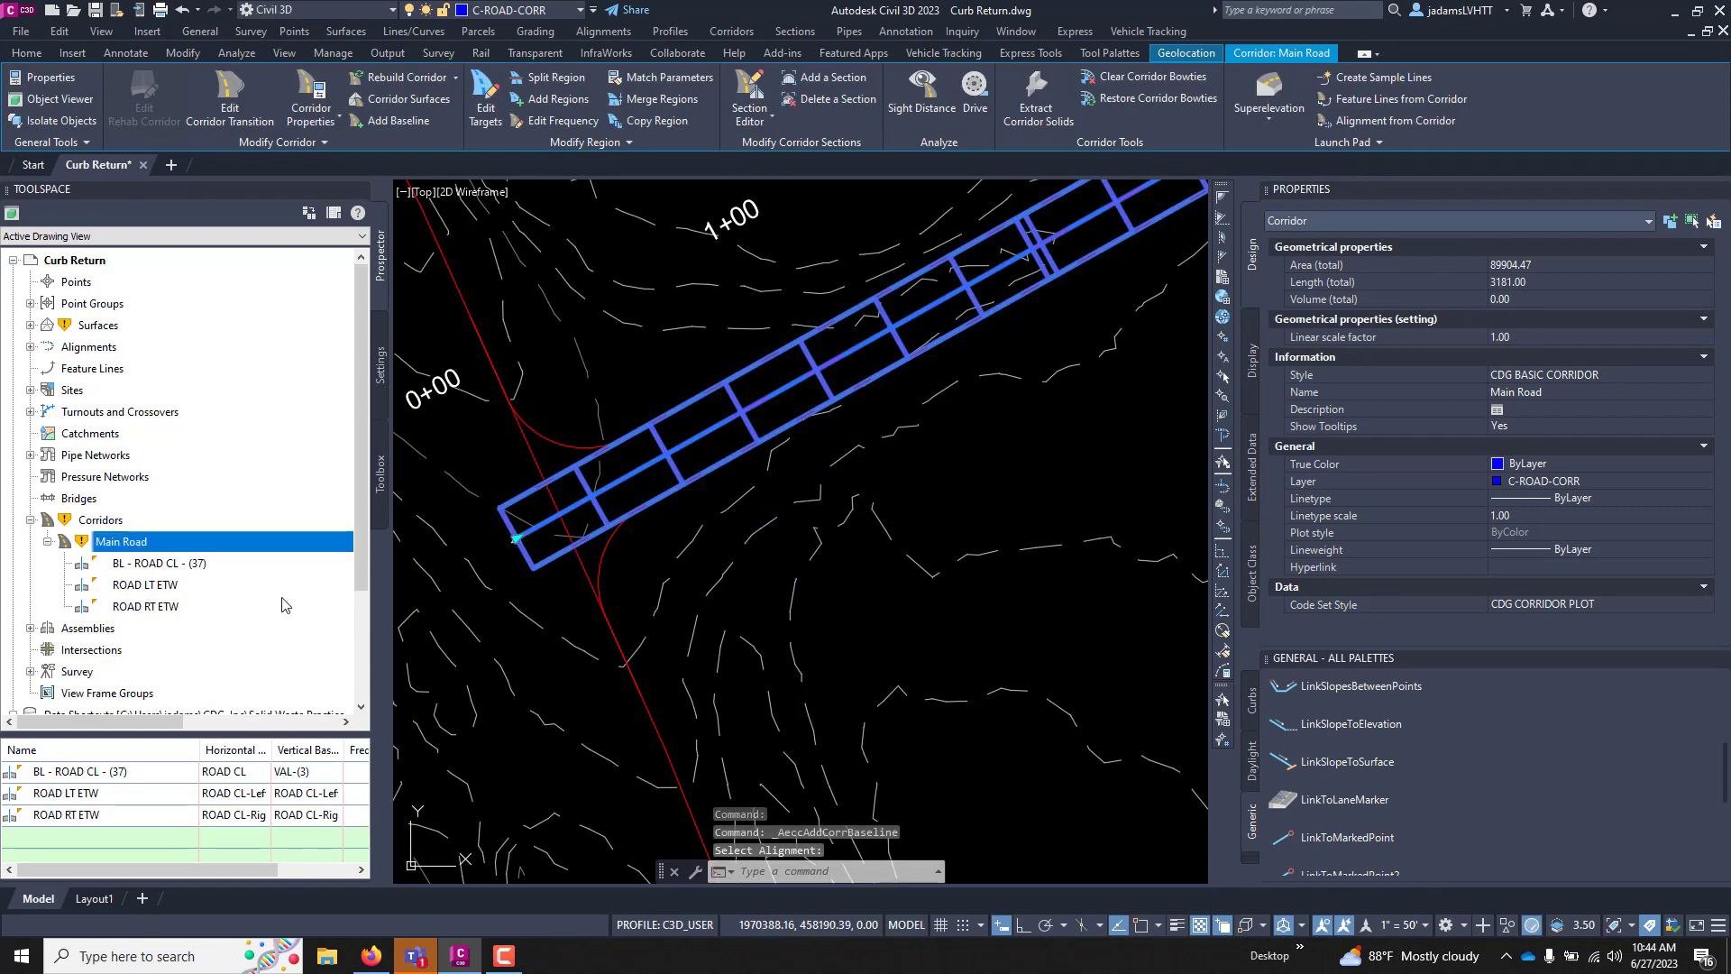
# - Fill the whole ROAD LT ETW baseline with a region using LT CURB AND DAYLINE, keeping default target mapping
pyautogui.press('Escape')
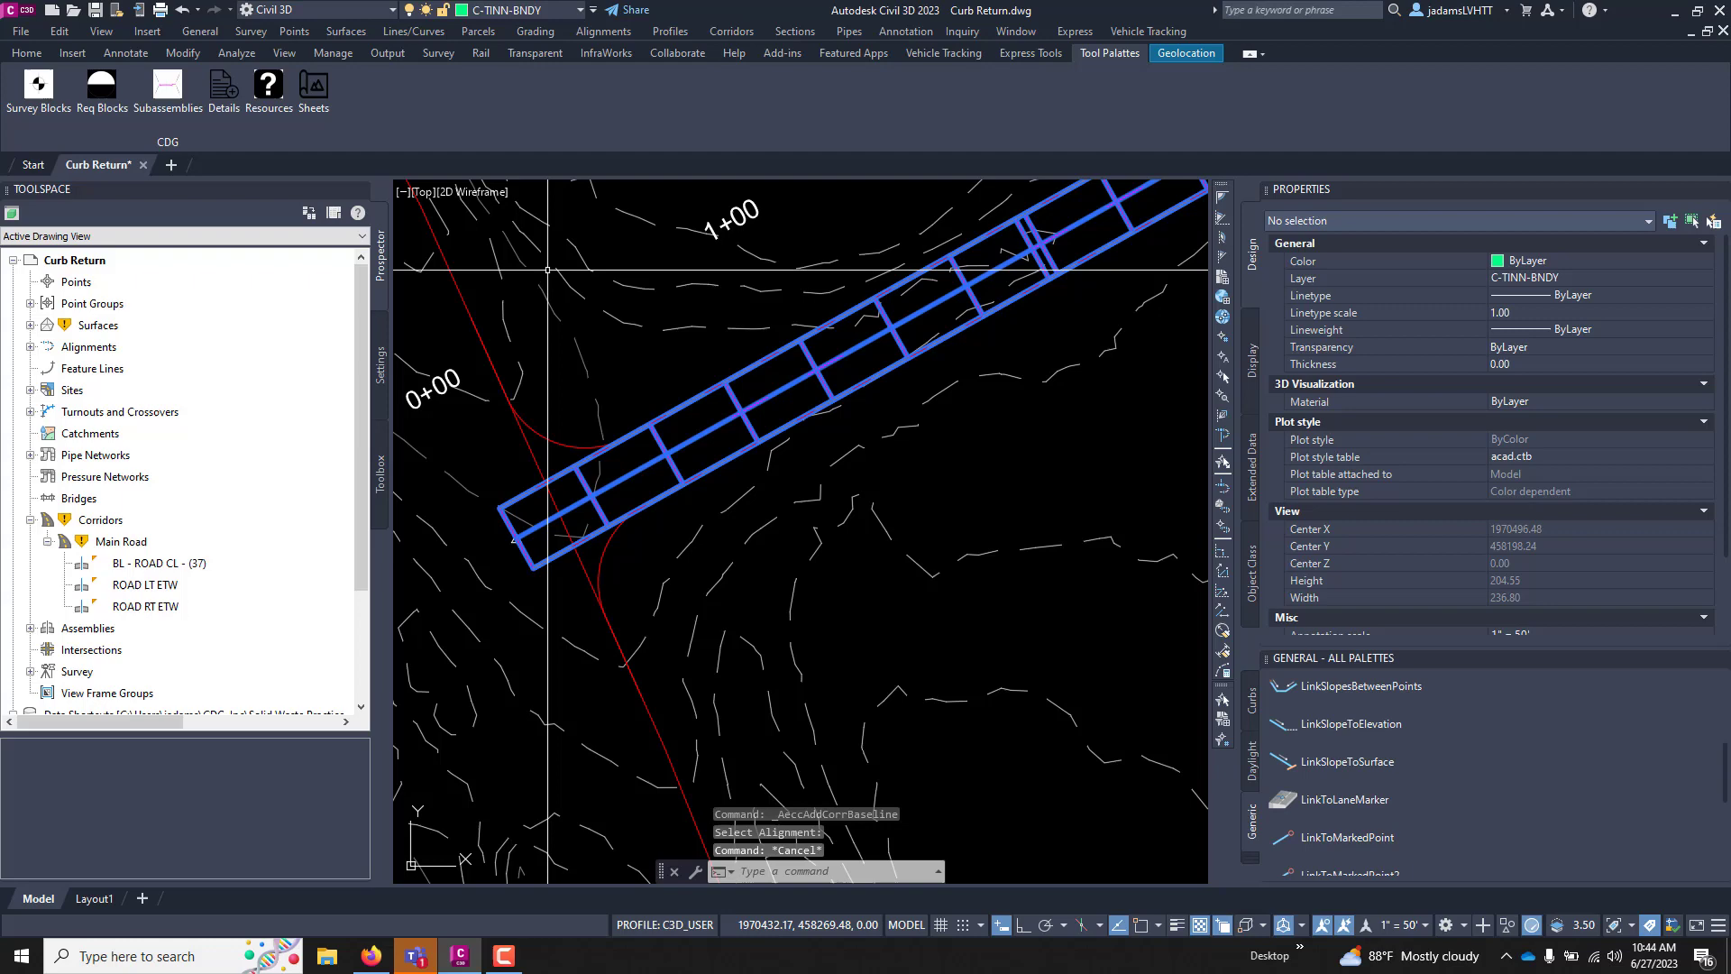
pyautogui.press('Escape')
pyautogui.click(694, 403)
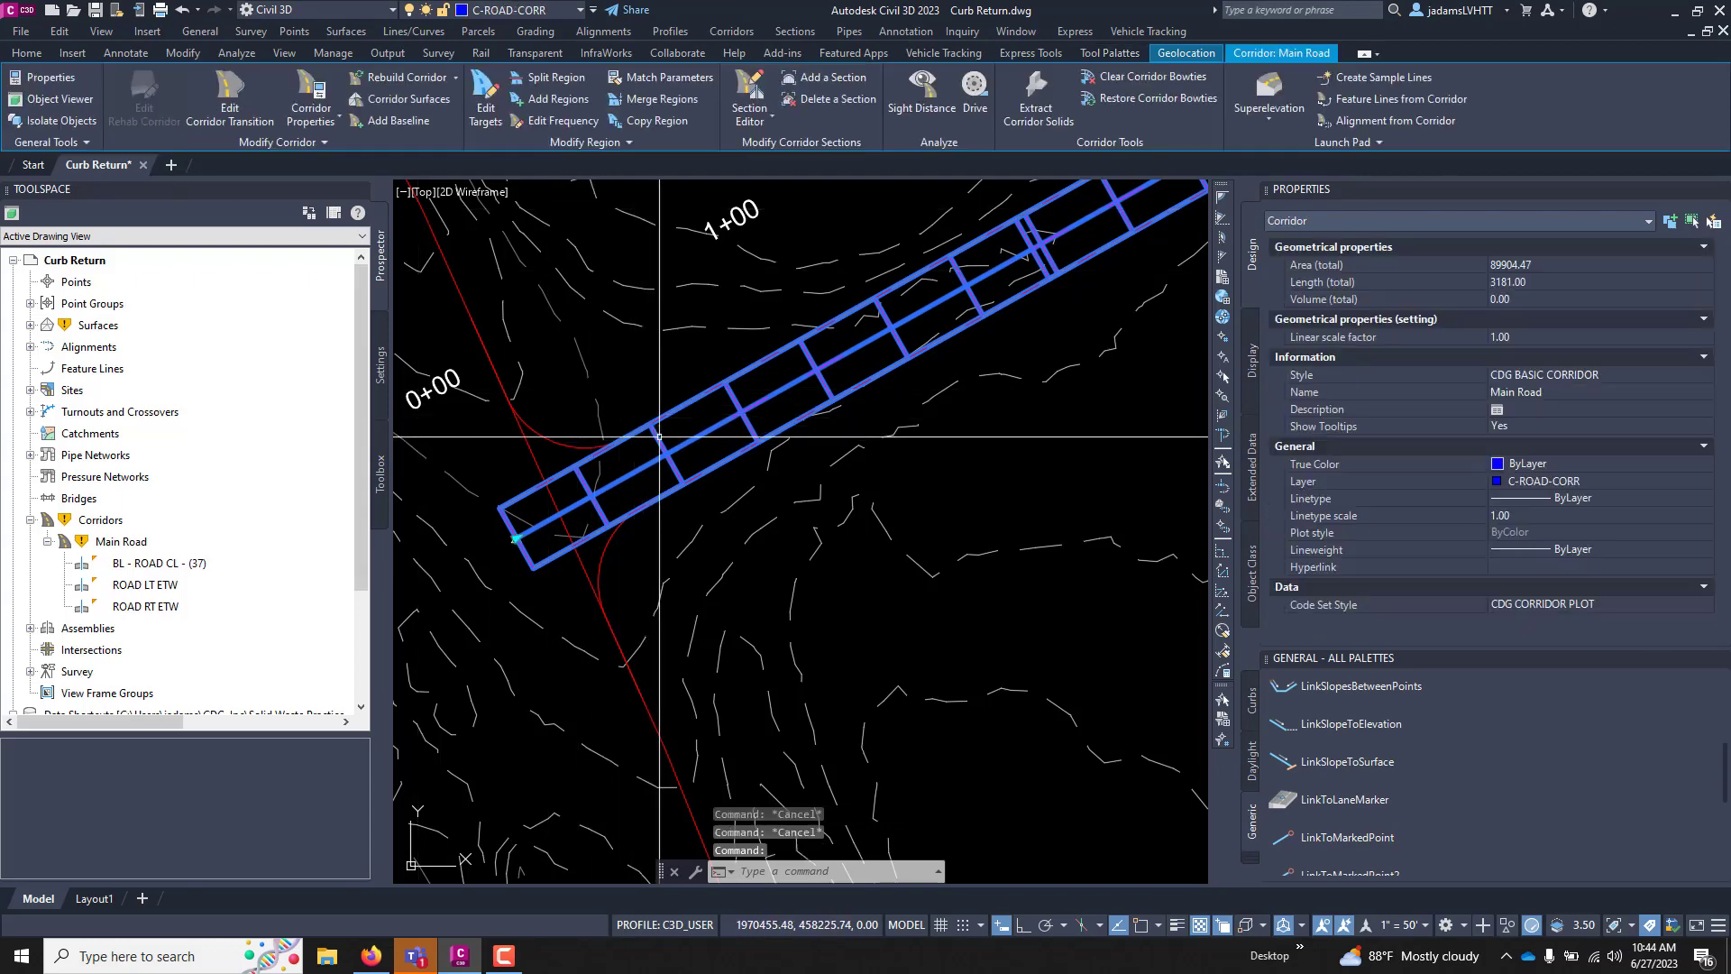
pyautogui.click(566, 99)
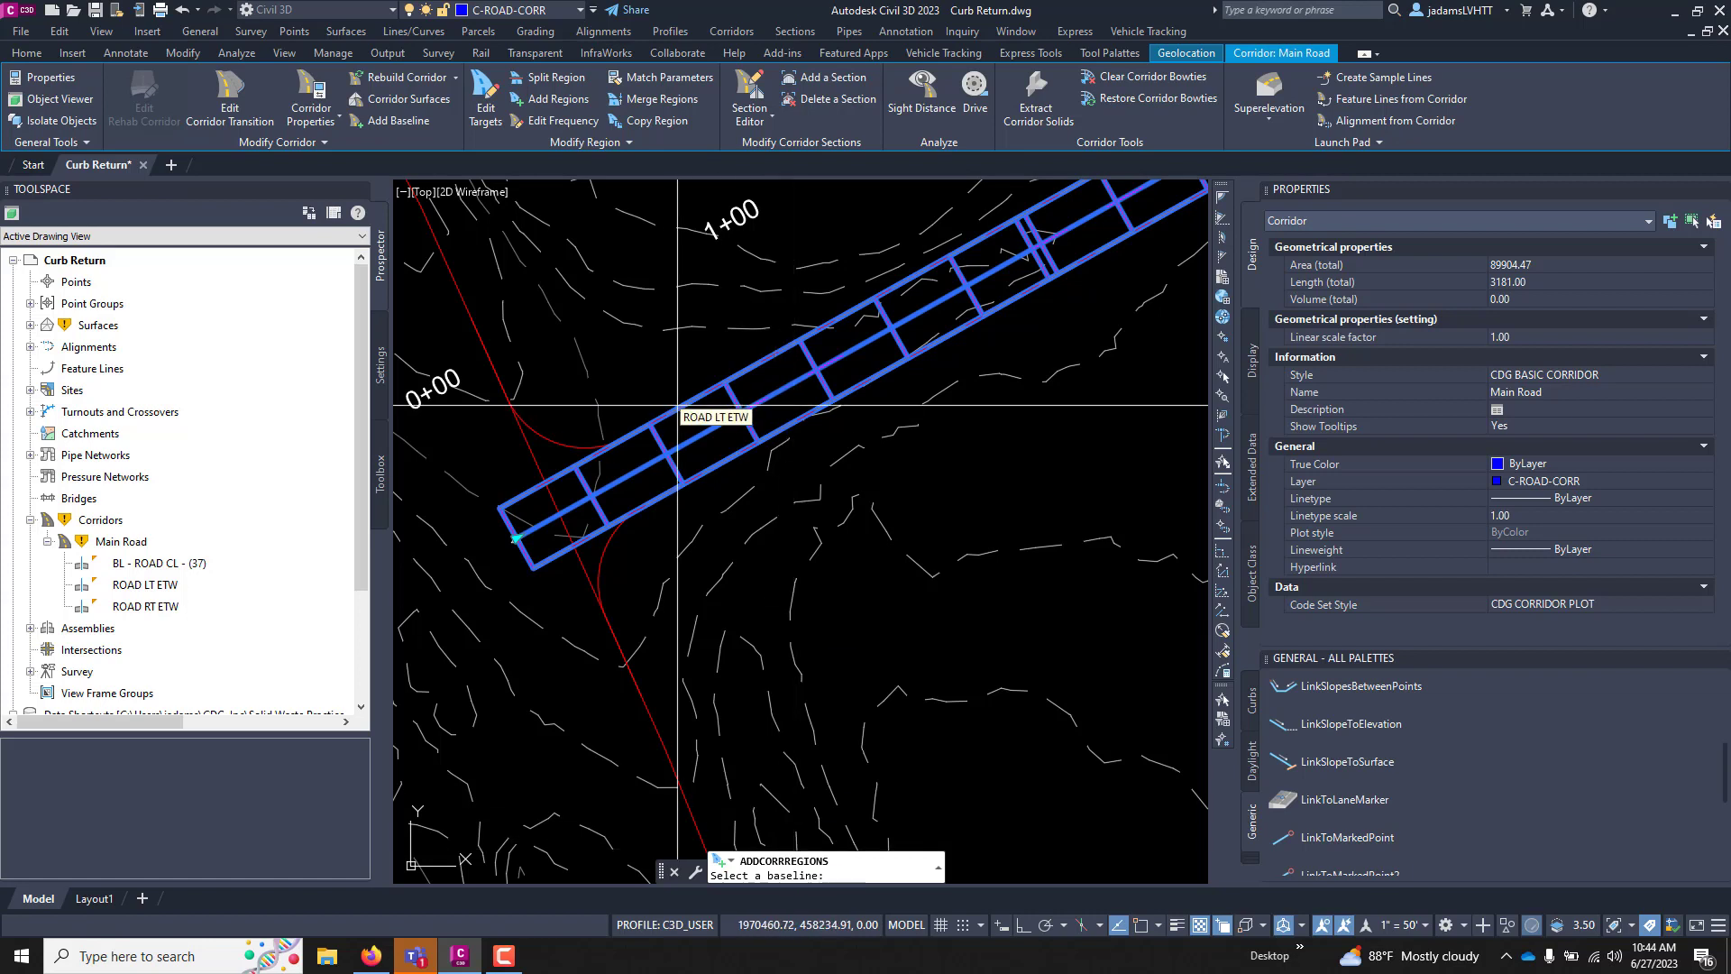
pyautogui.click(701, 398)
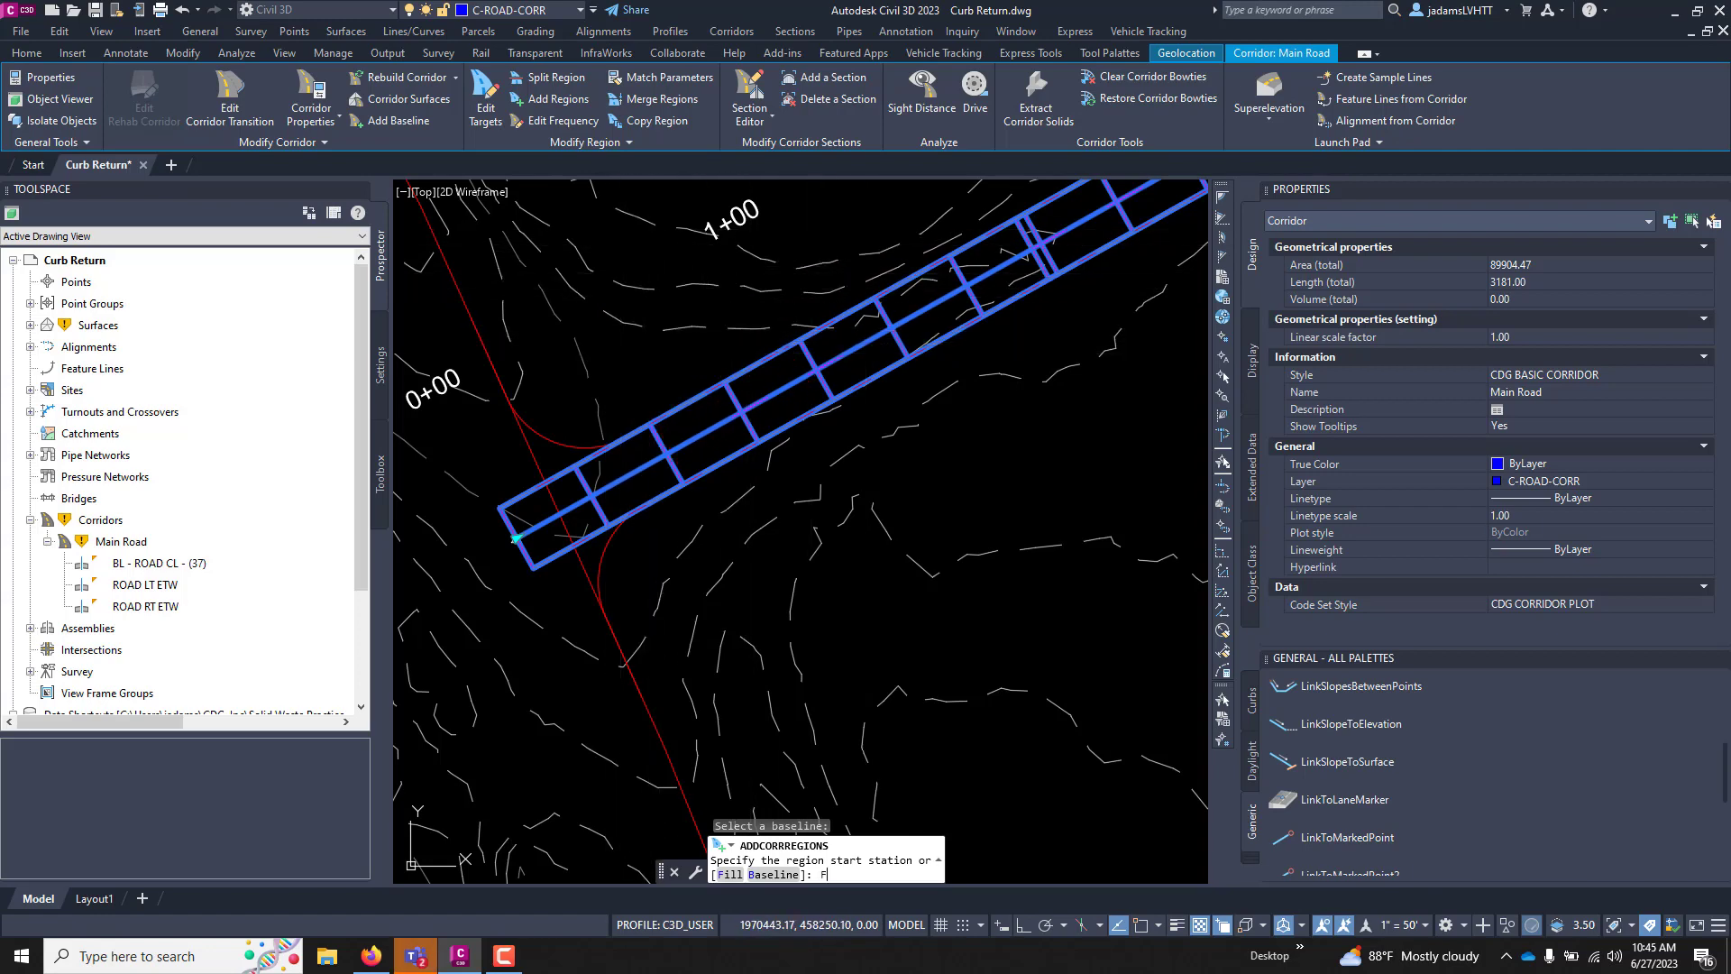
pyautogui.press('Return')
pyautogui.click(888, 429)
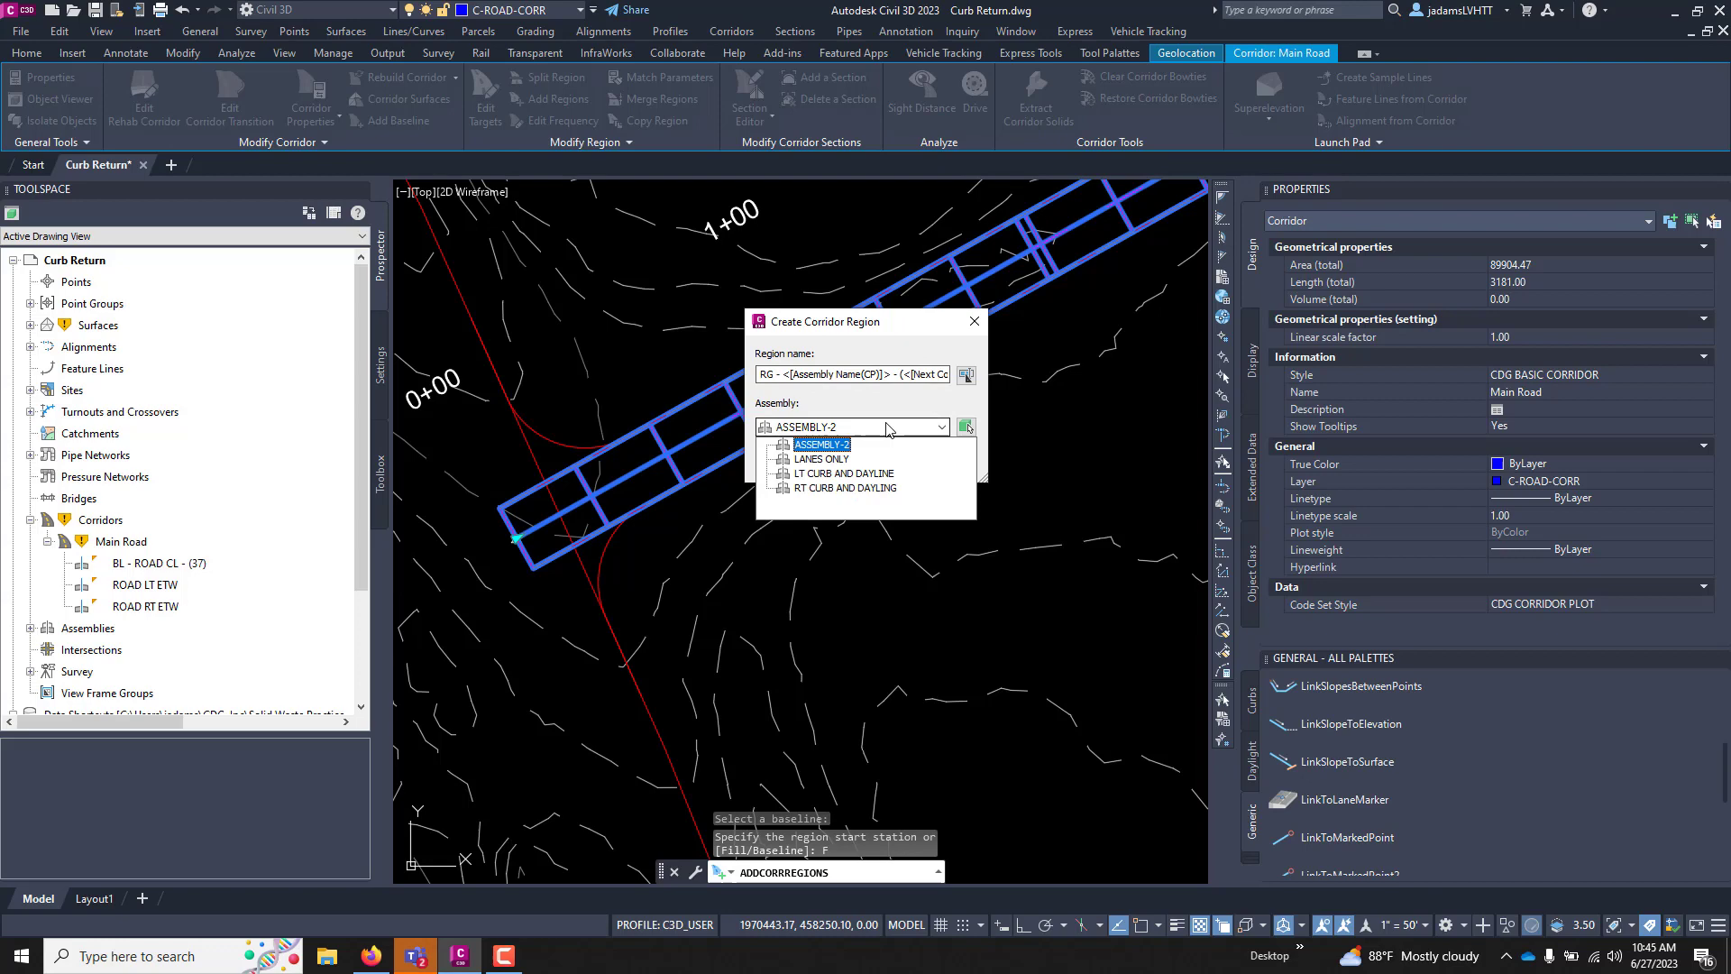
pyautogui.click(869, 474)
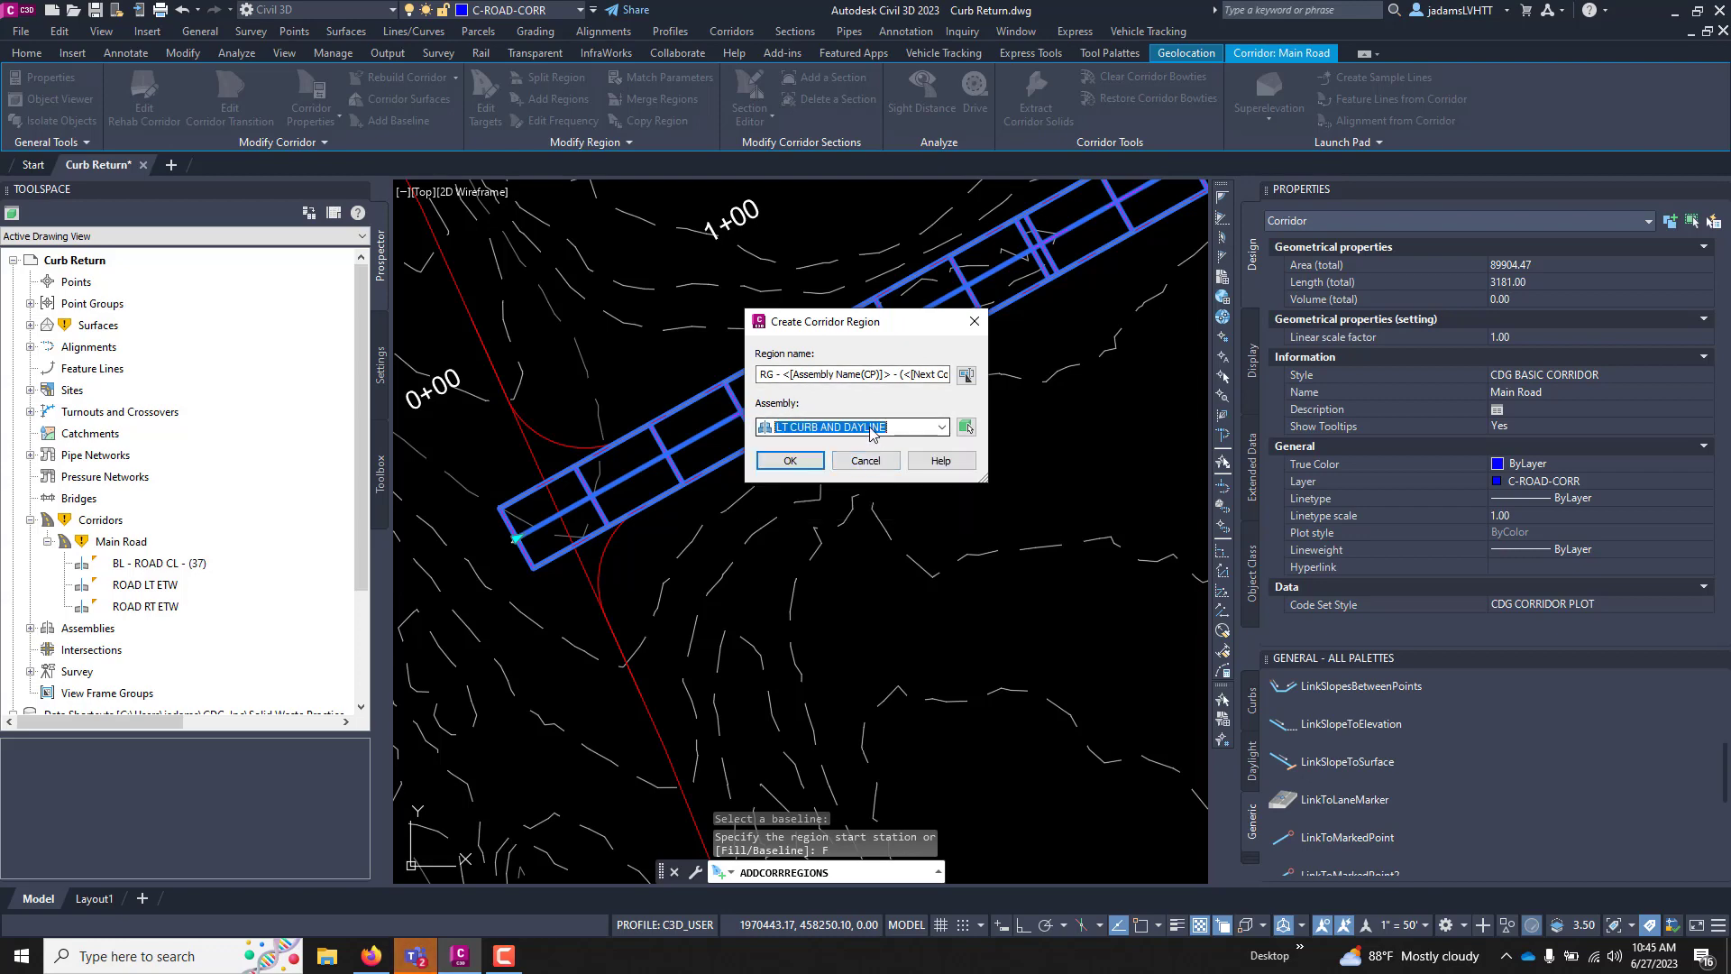
pyautogui.click(790, 468)
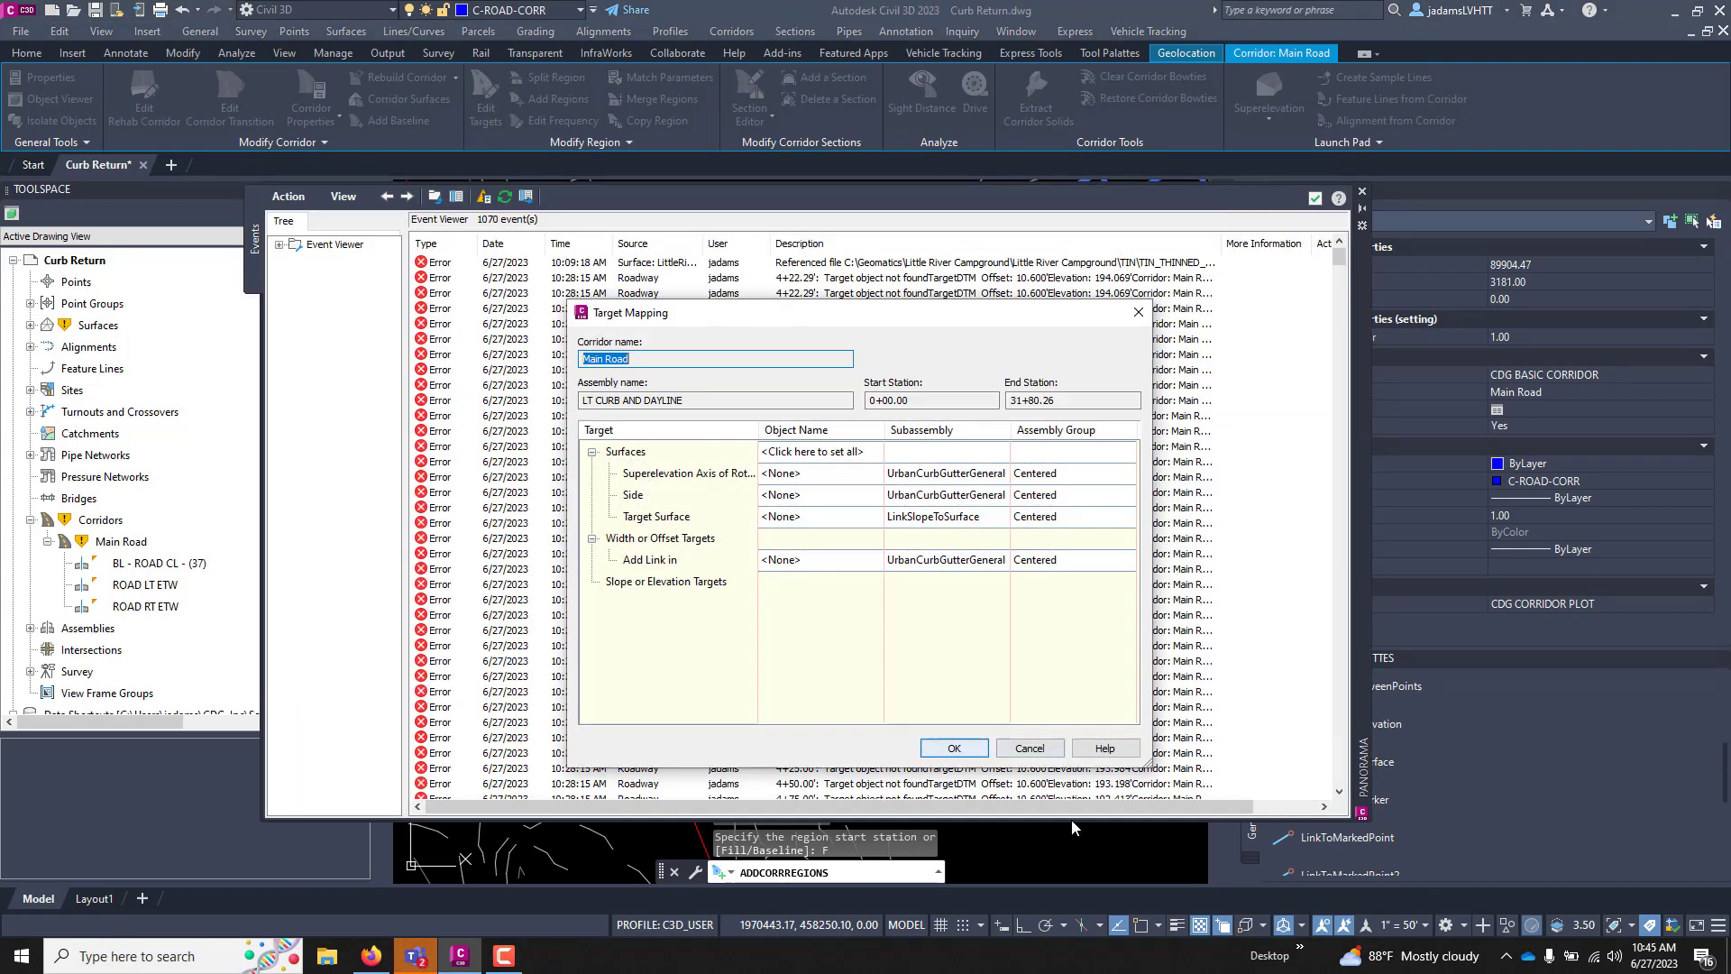
pyautogui.click(956, 750)
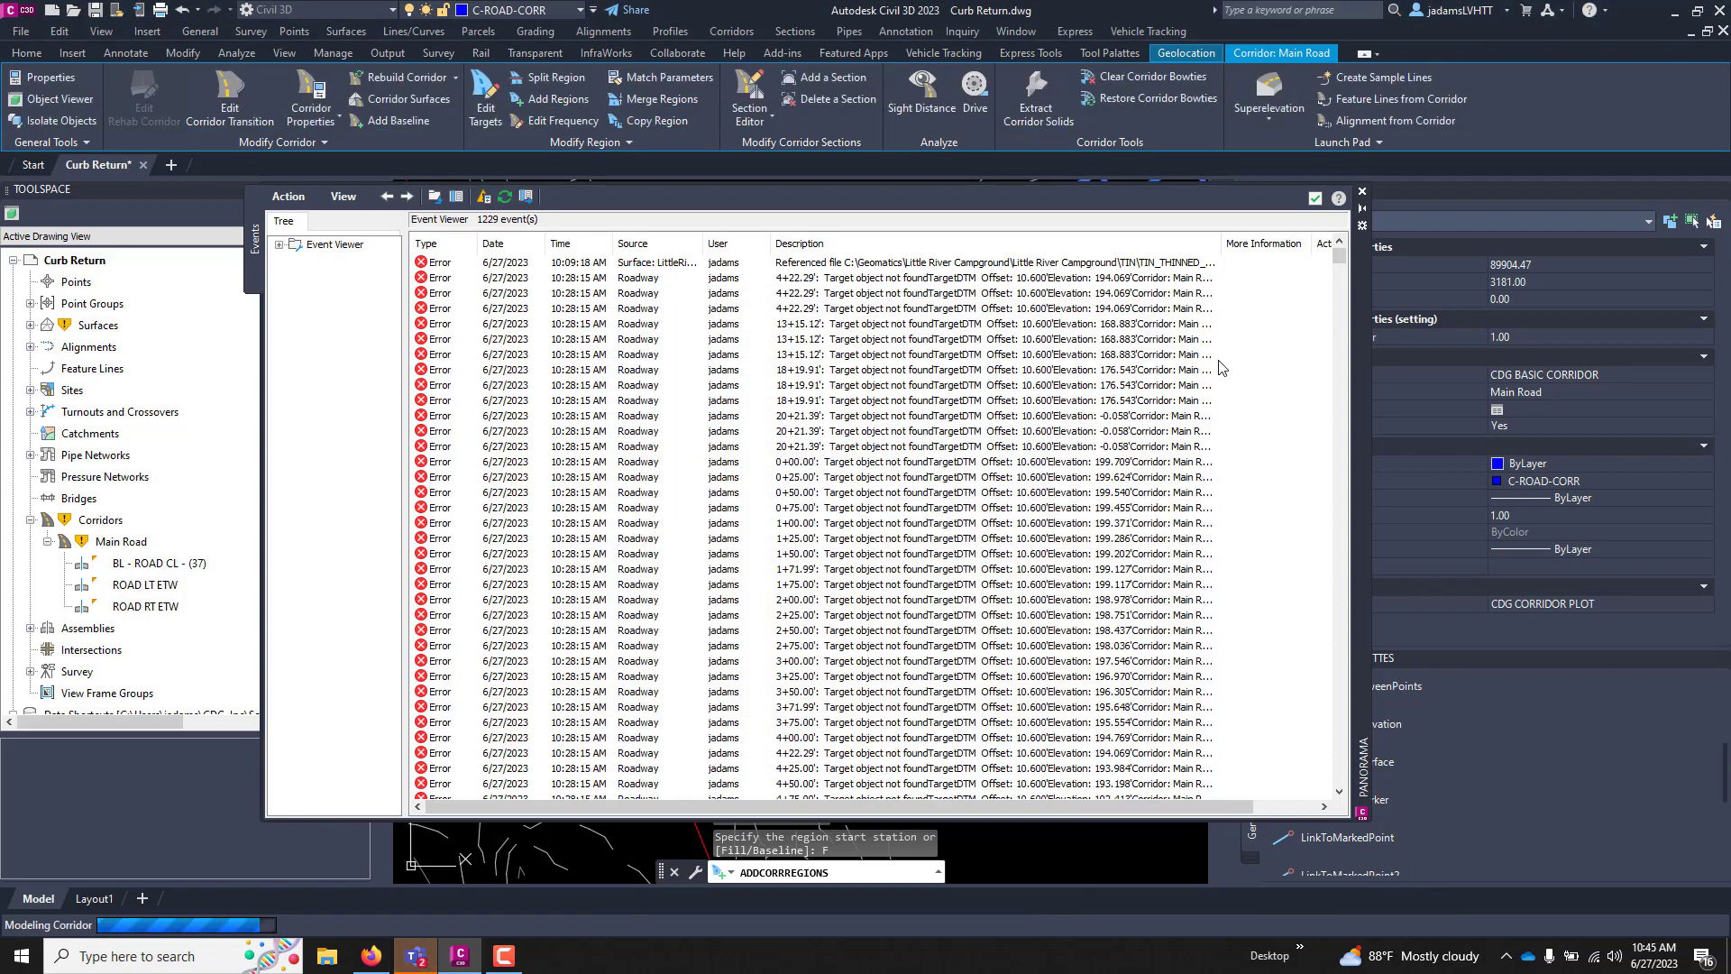
pyautogui.click(1314, 200)
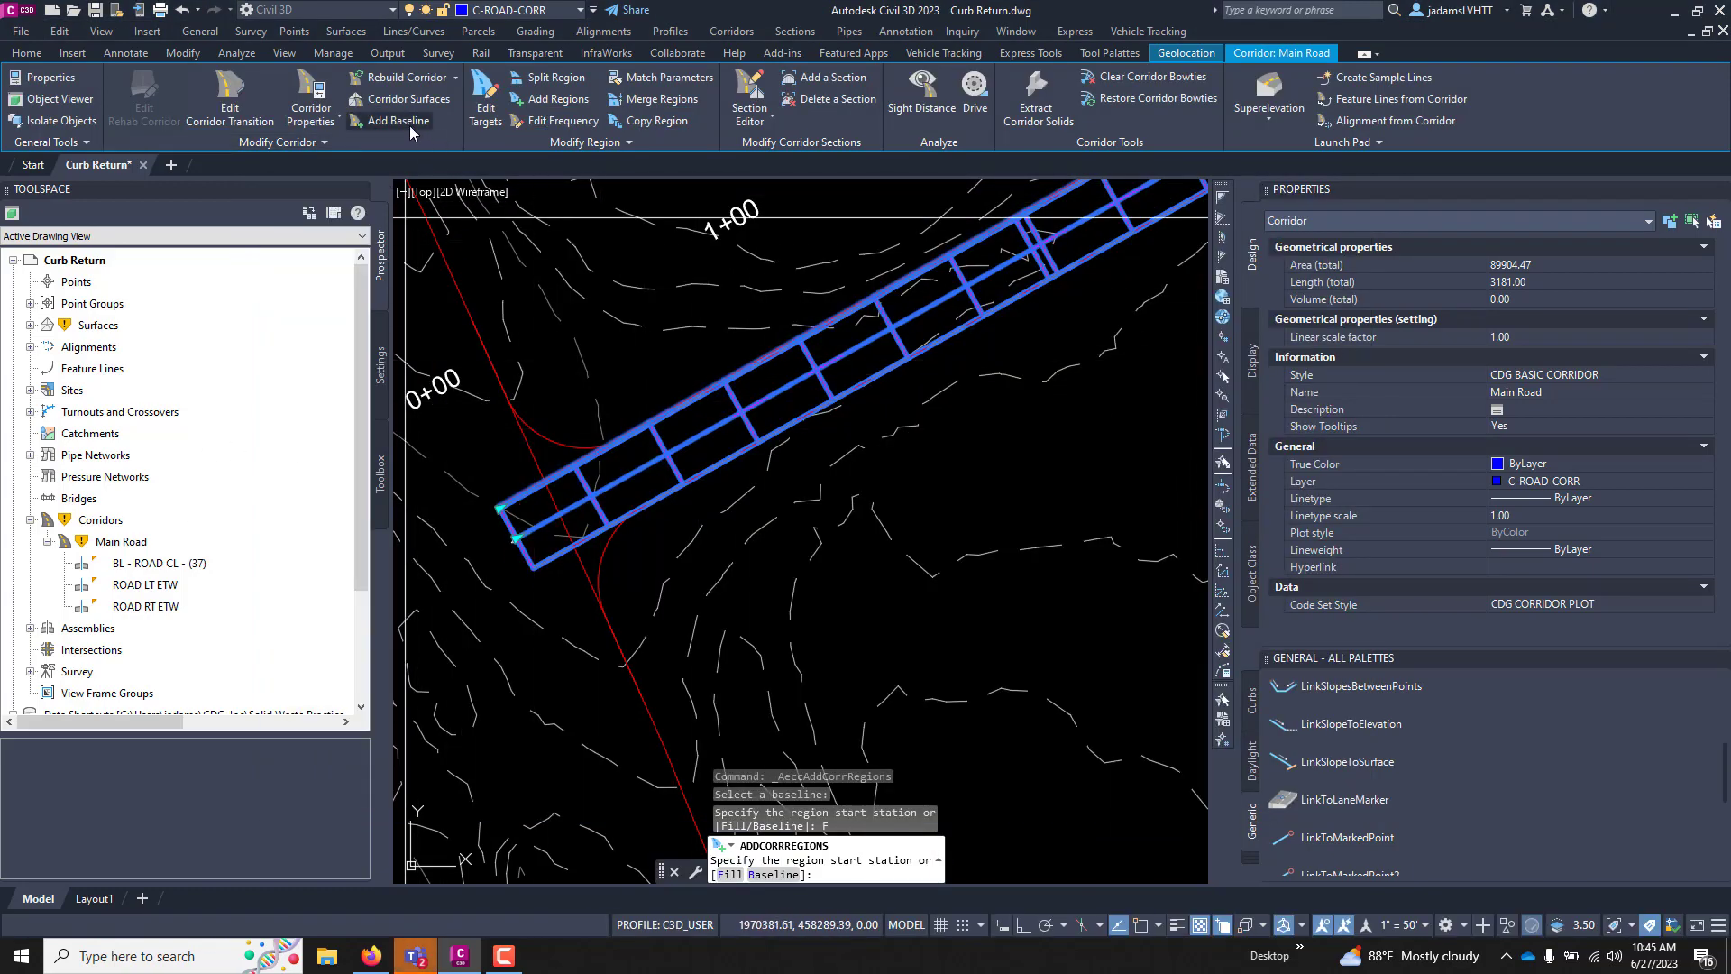
# - Fill the whole ROAD RT ETW baseline with a region using RT CURB AND DAYLING, keeping default target mapping
pyautogui.click(552, 99)
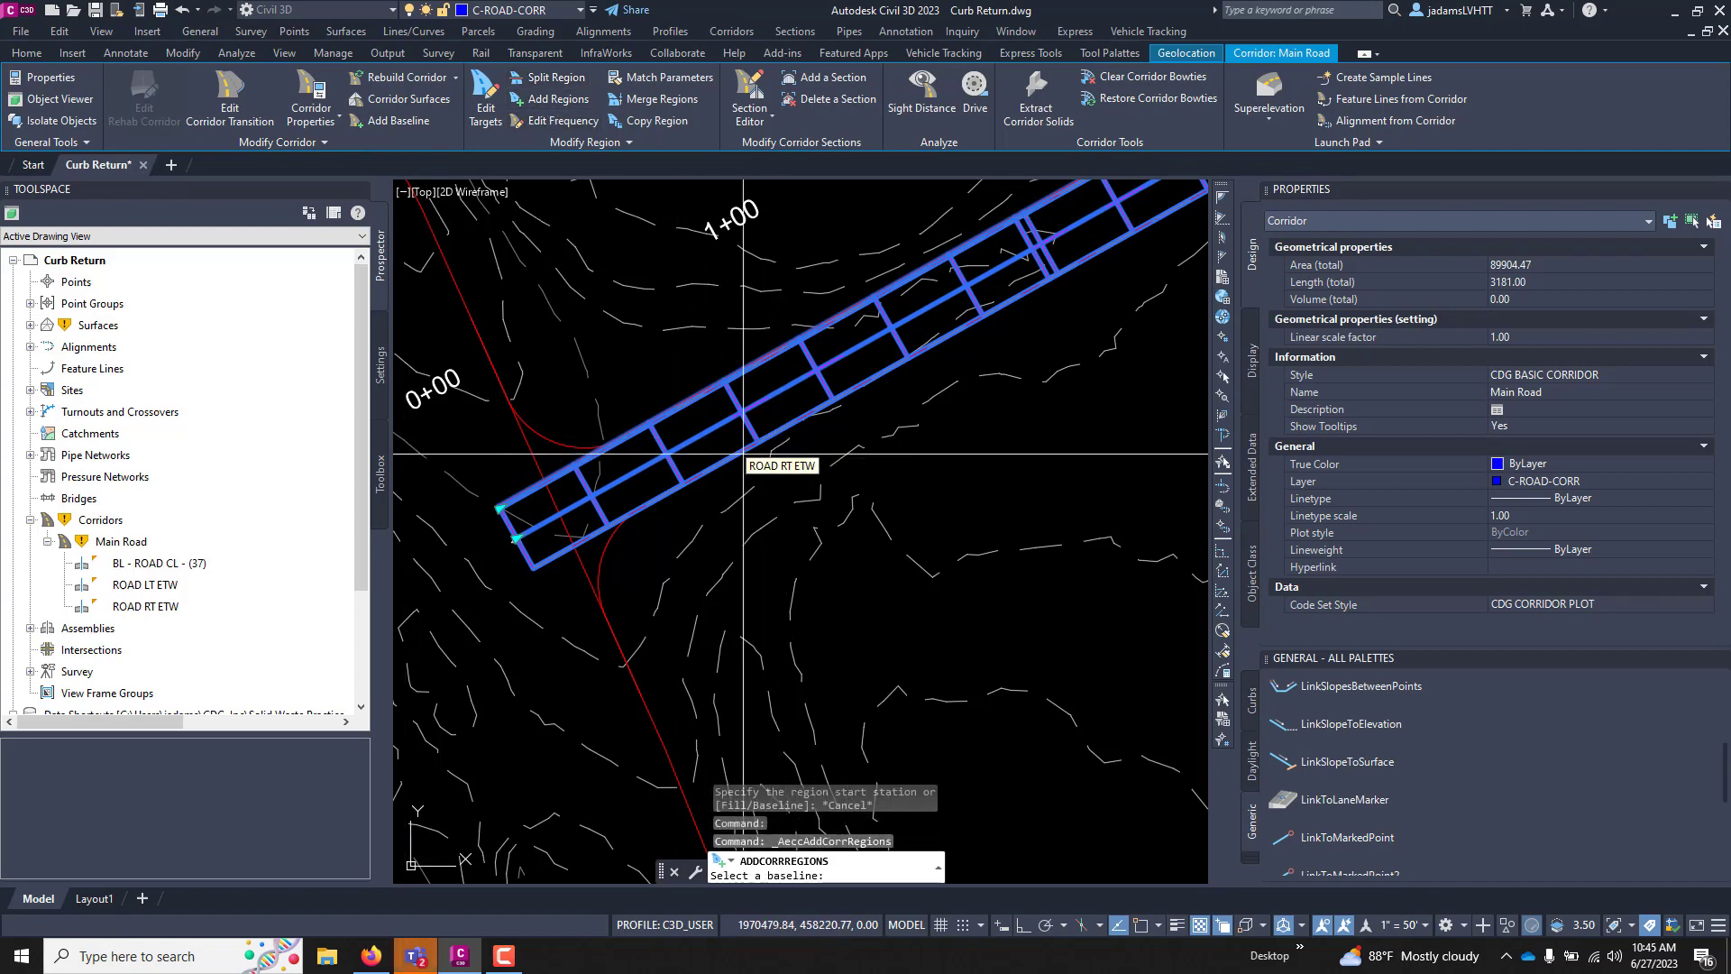
pyautogui.click(743, 453)
pyautogui.press('Return')
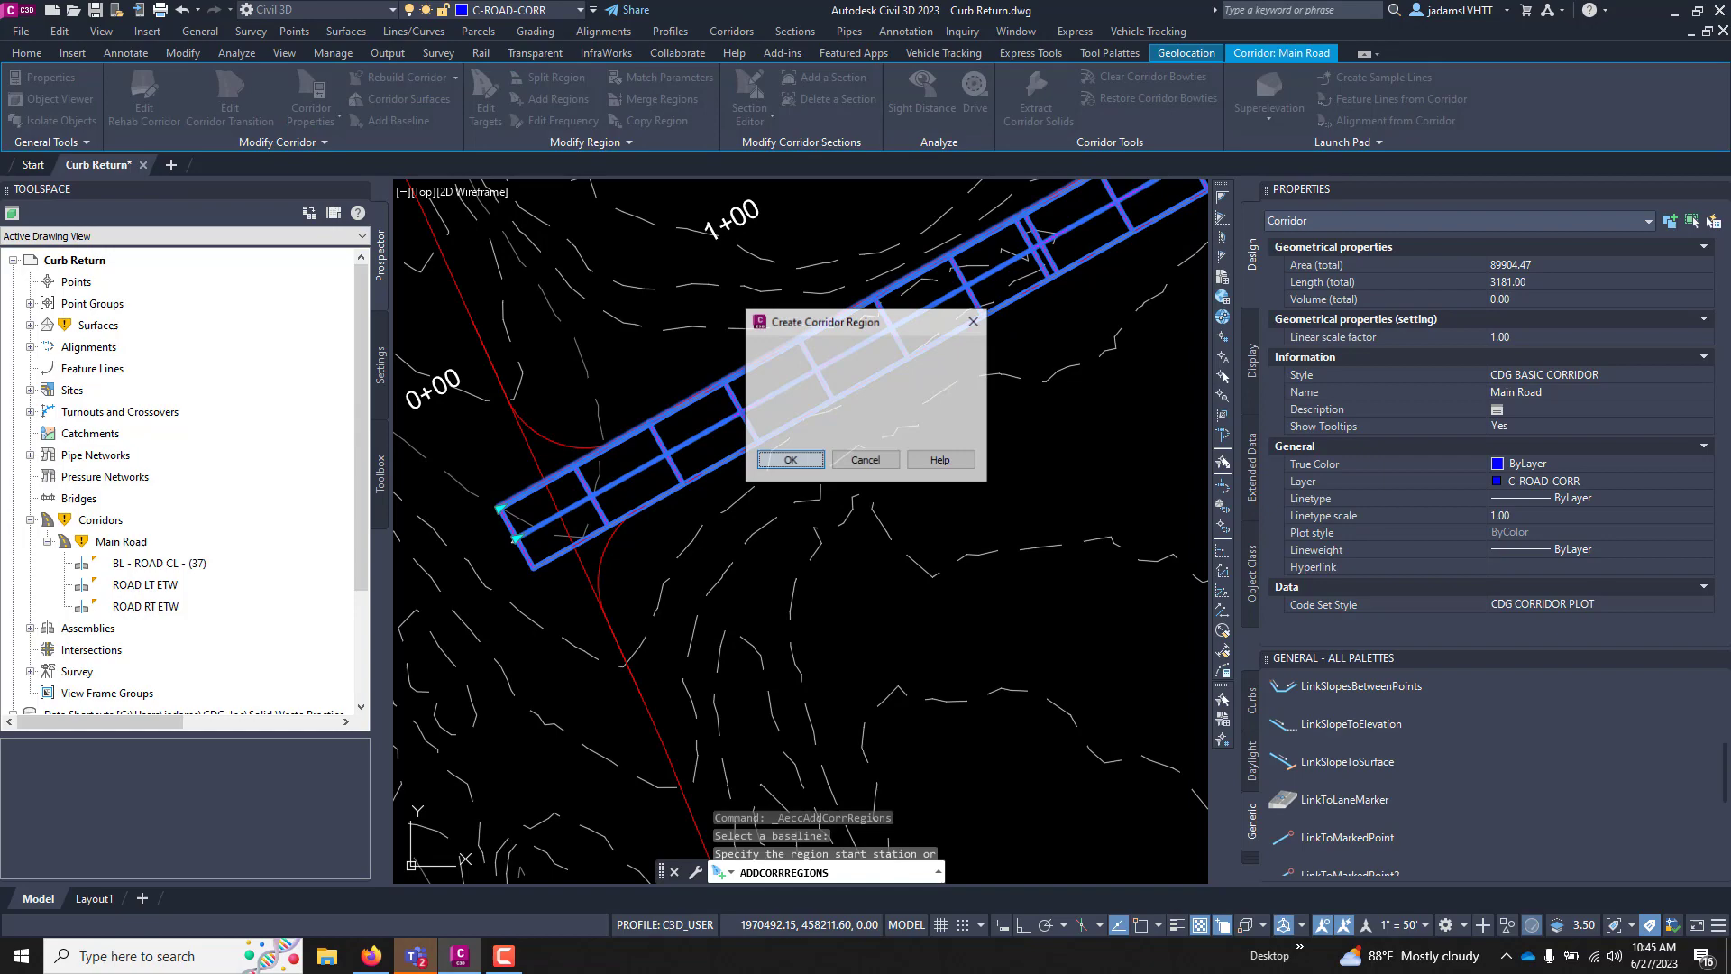
pyautogui.click(823, 428)
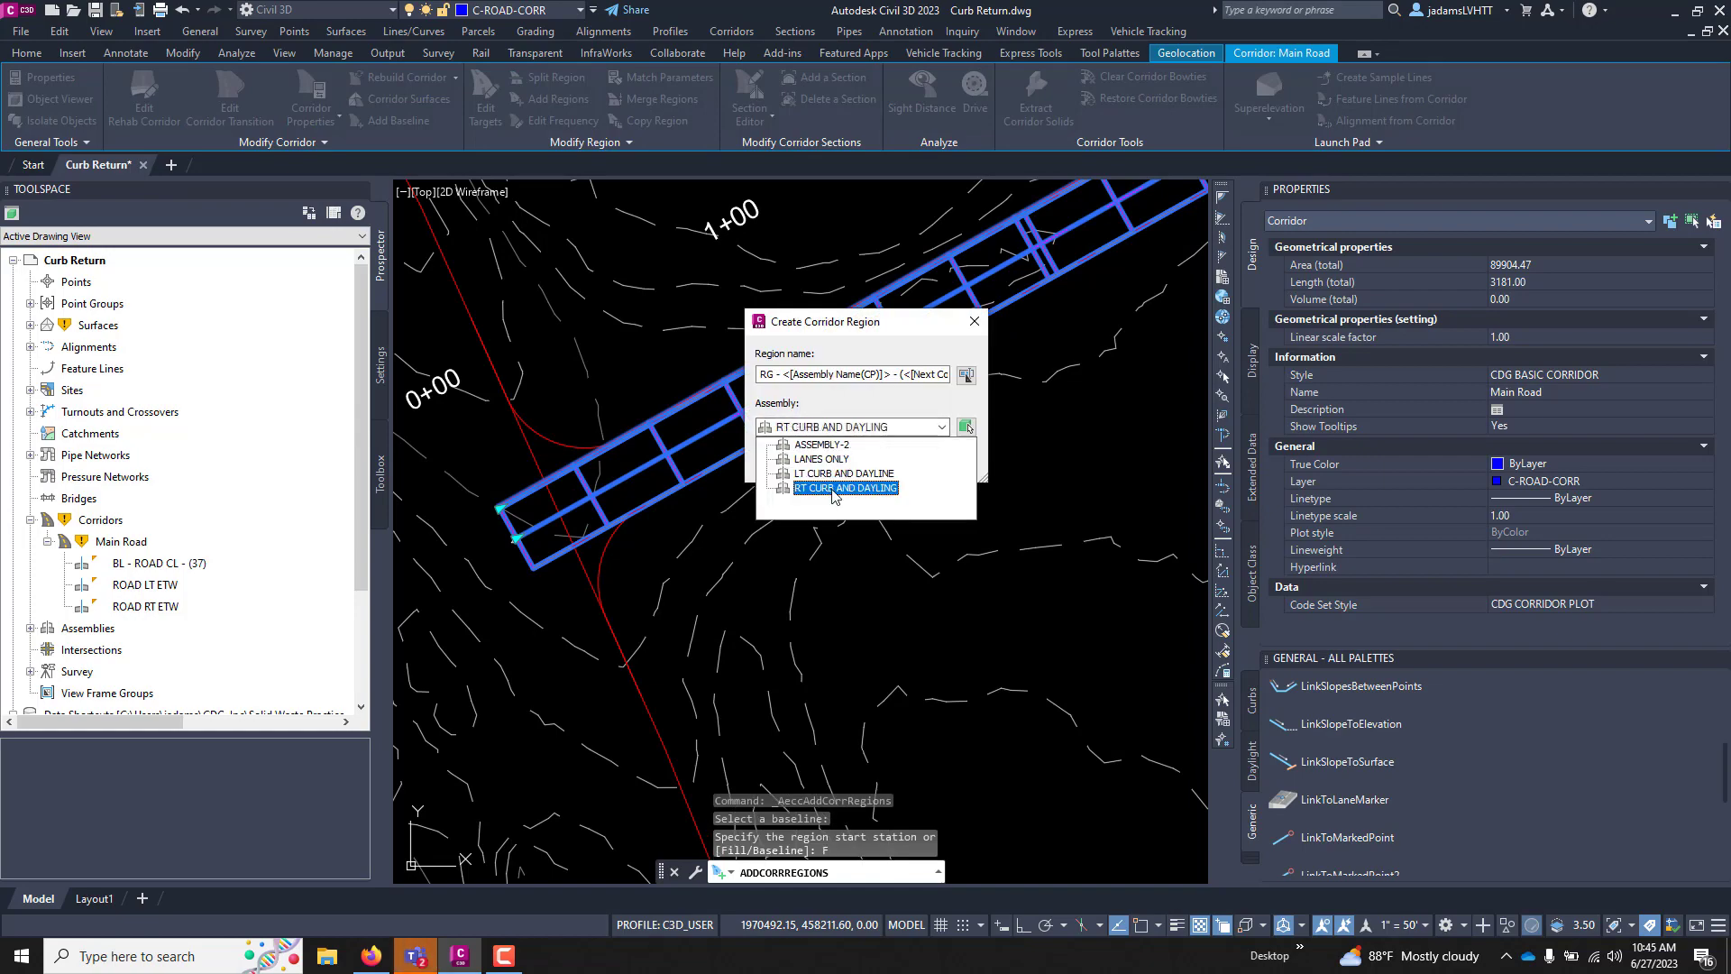
pyautogui.click(832, 490)
pyautogui.click(819, 465)
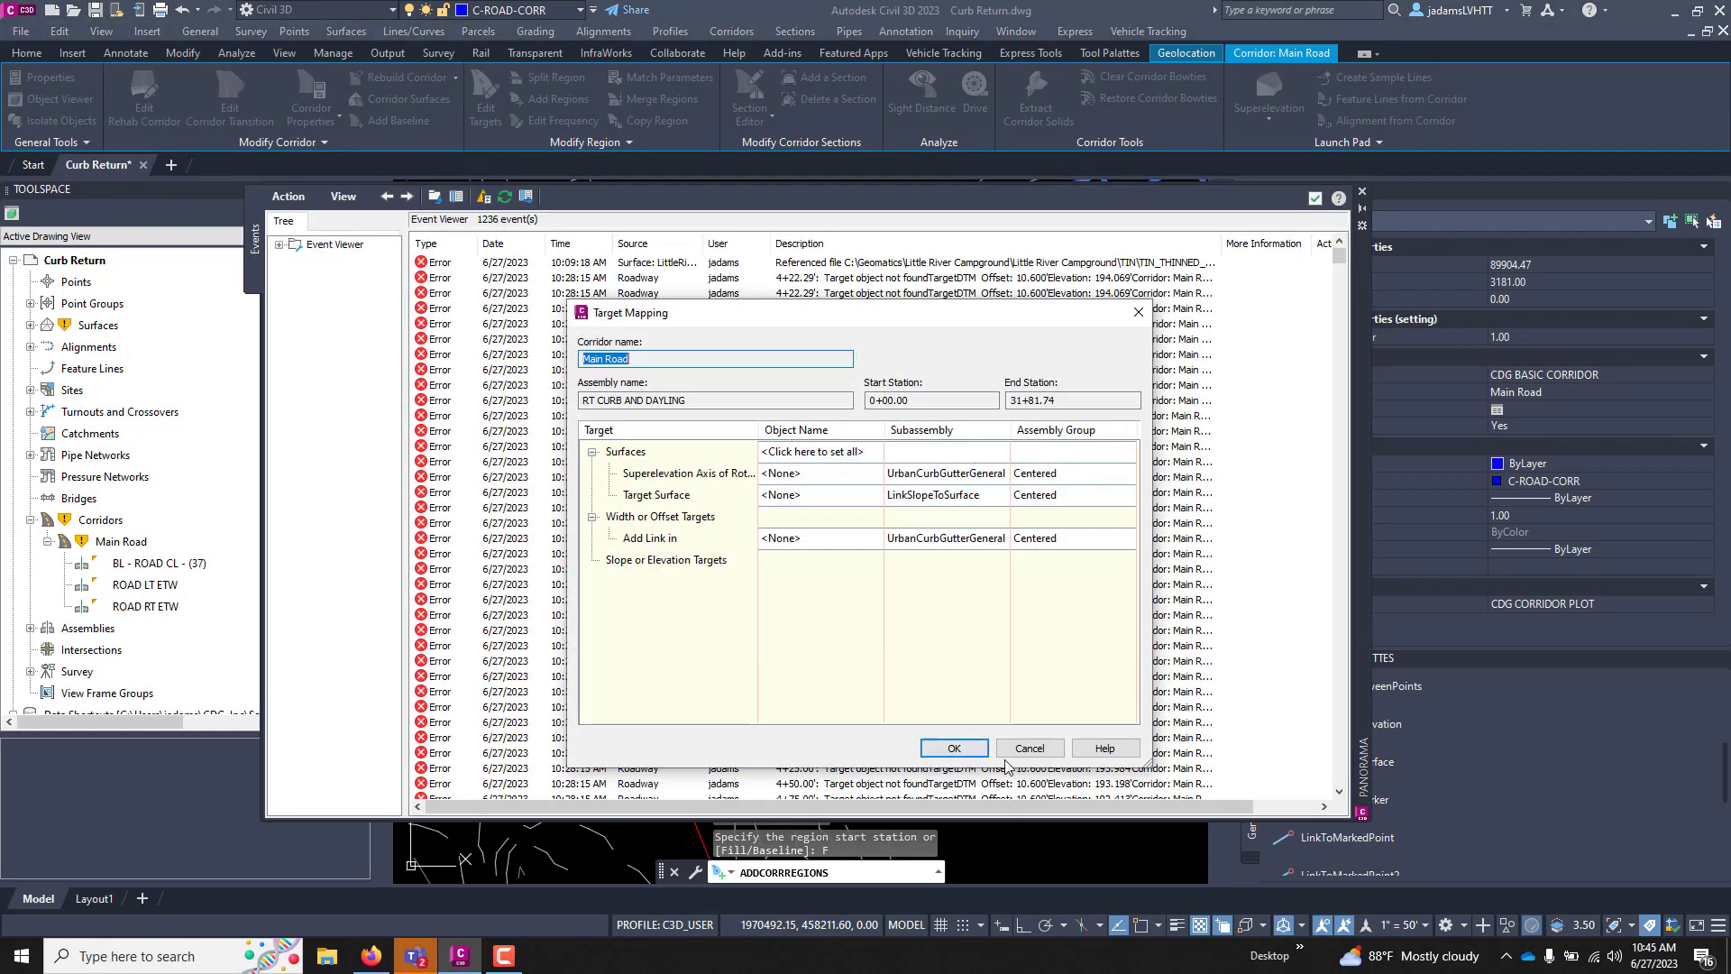
pyautogui.click(954, 749)
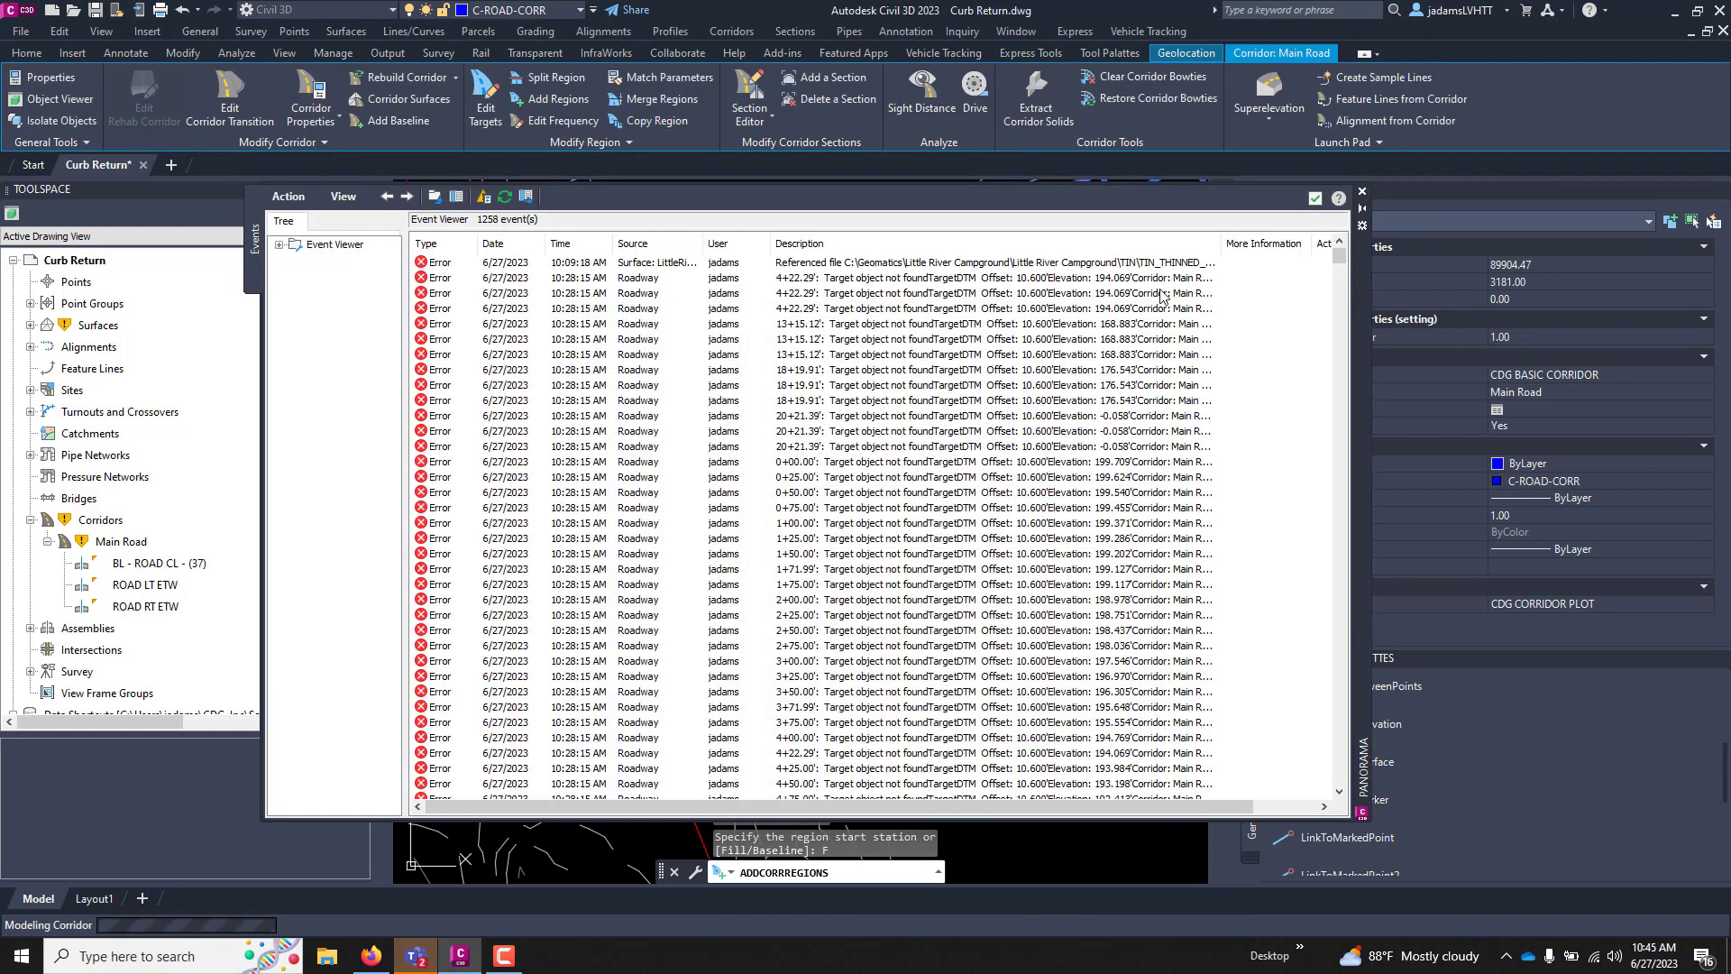
pyautogui.click(1314, 199)
# - Rebuild the Main Road corridor
pyautogui.rightClick(130, 541)
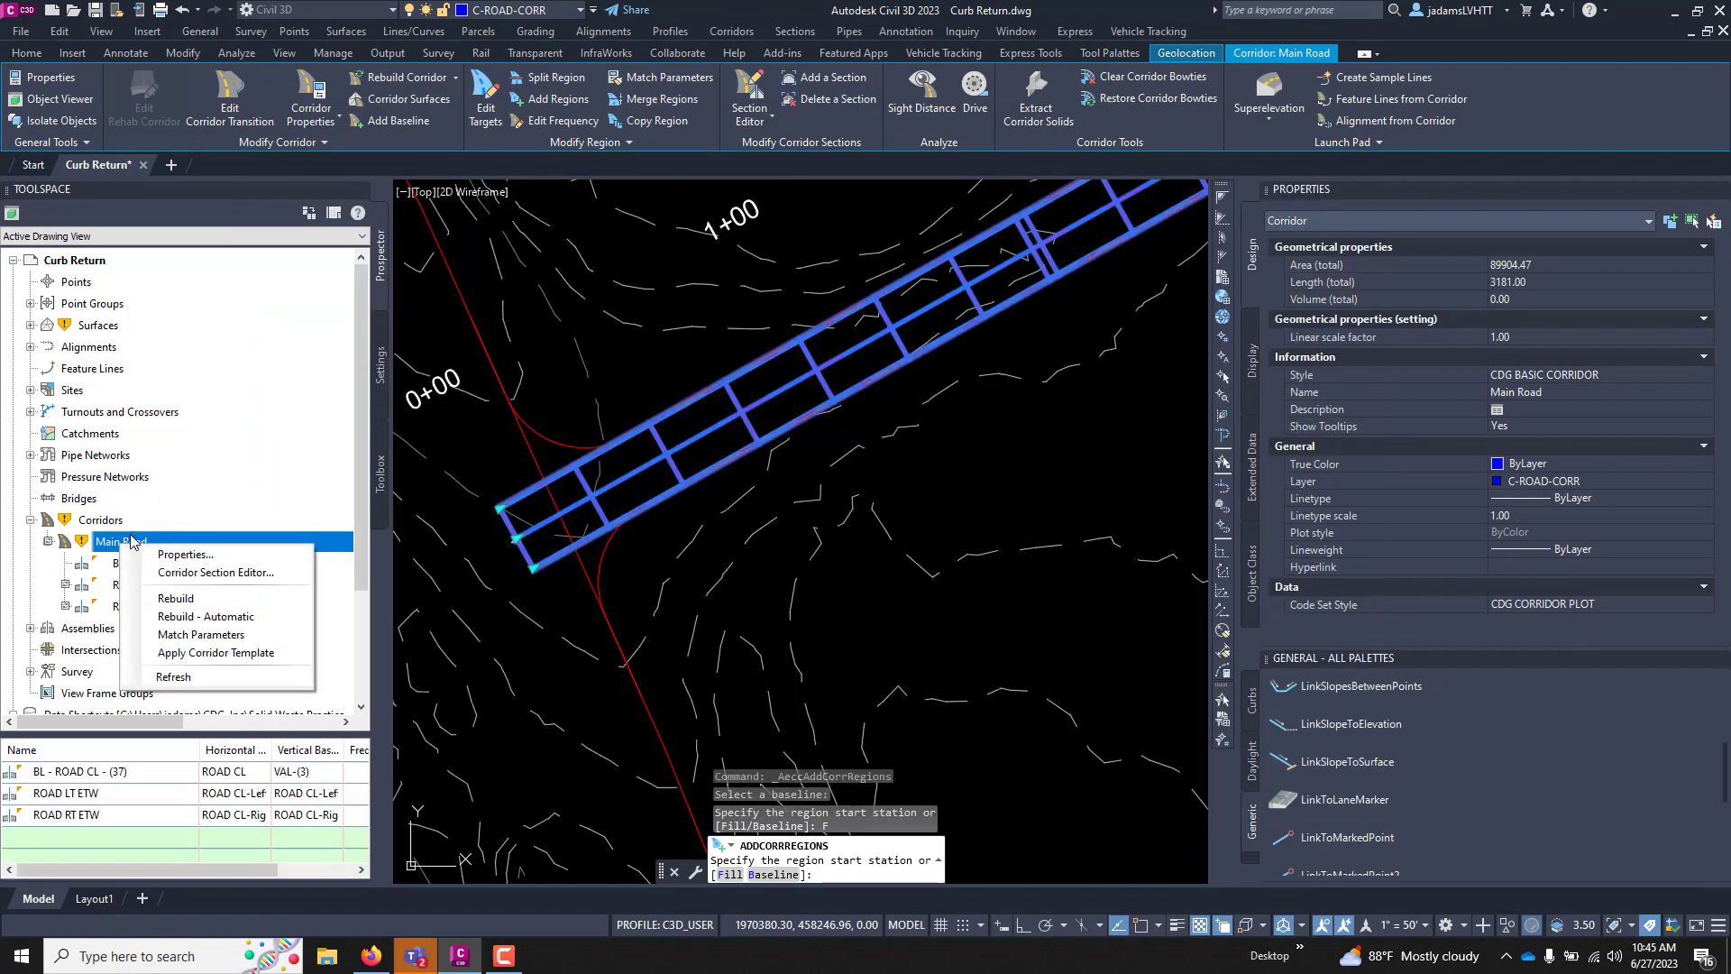
pyautogui.click(176, 599)
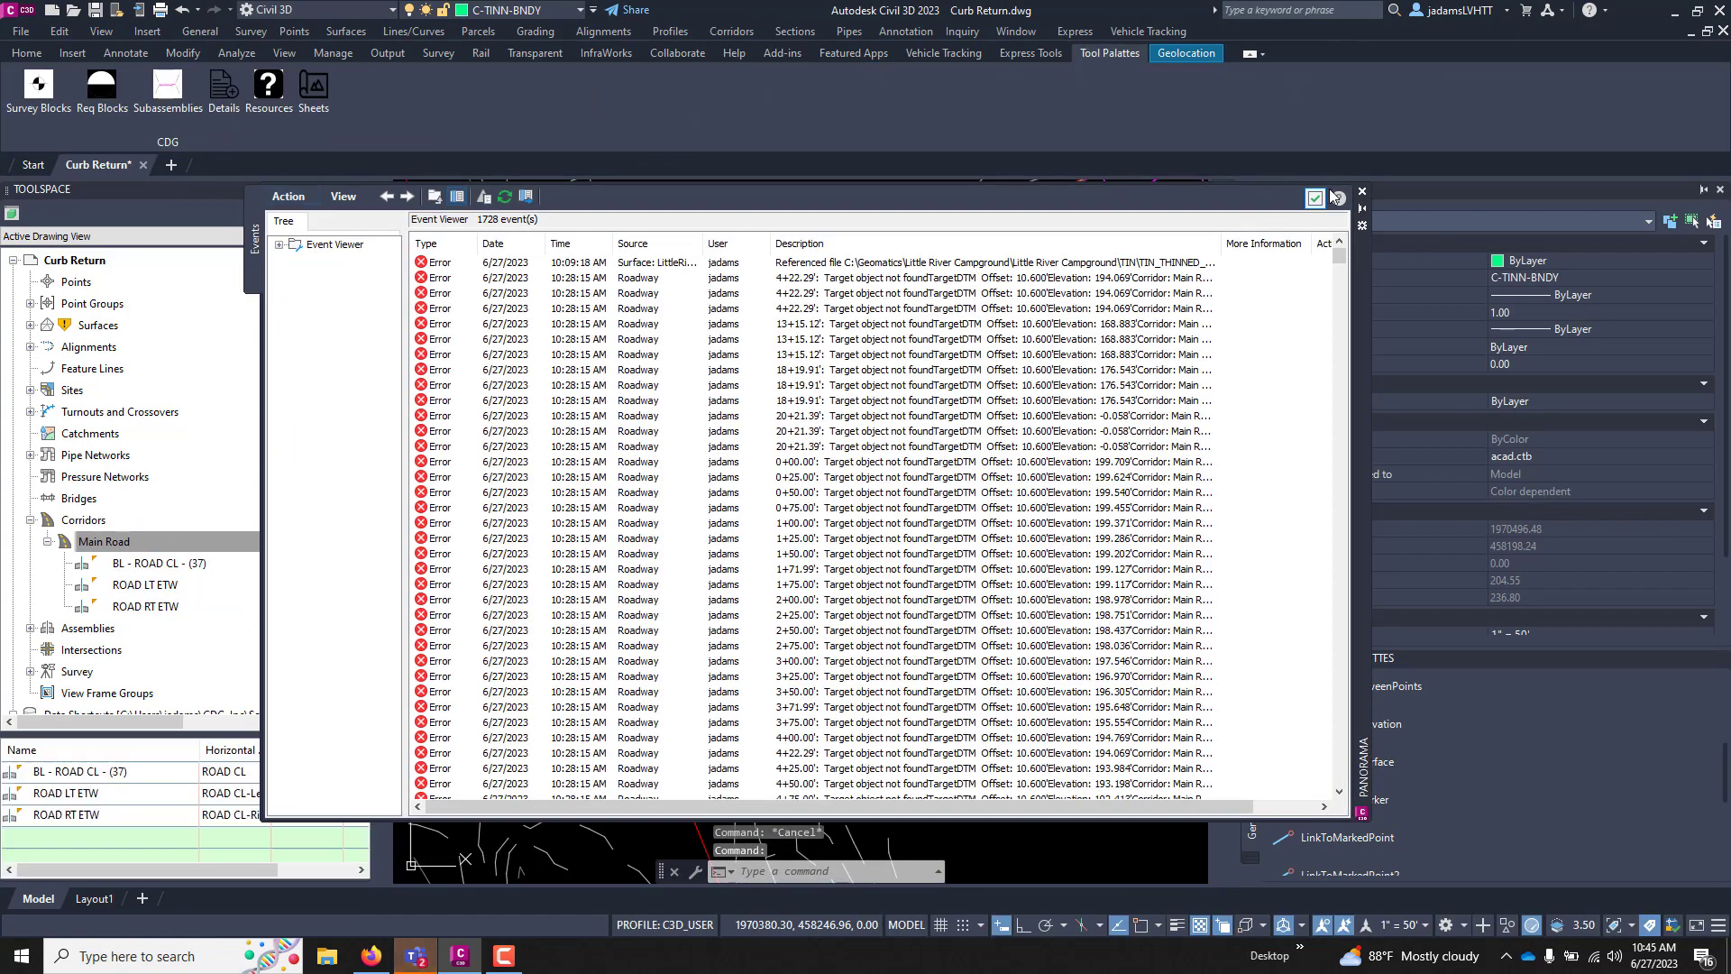
pyautogui.click(1316, 197)
pyautogui.scroll(6, 731, 413)
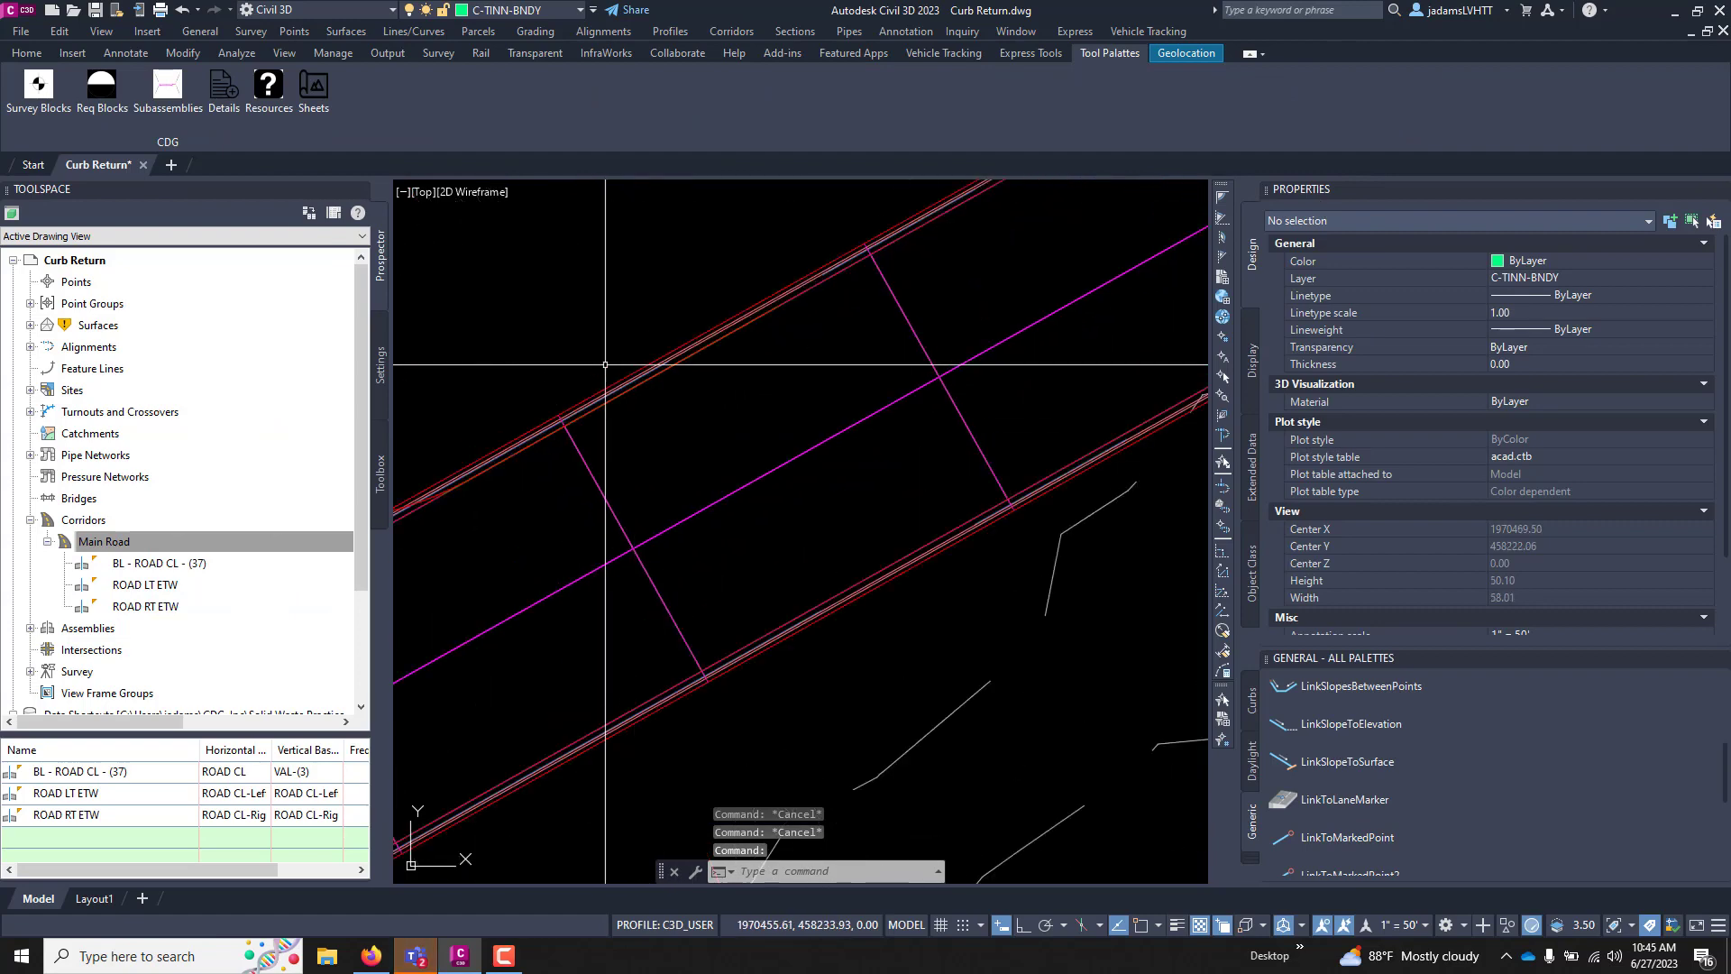
# - Set the left curb region's daylight target surface to LittleRiverLidarTopo in Main Road corridor properties
pyautogui.rightClick(133, 552)
pyautogui.click(180, 561)
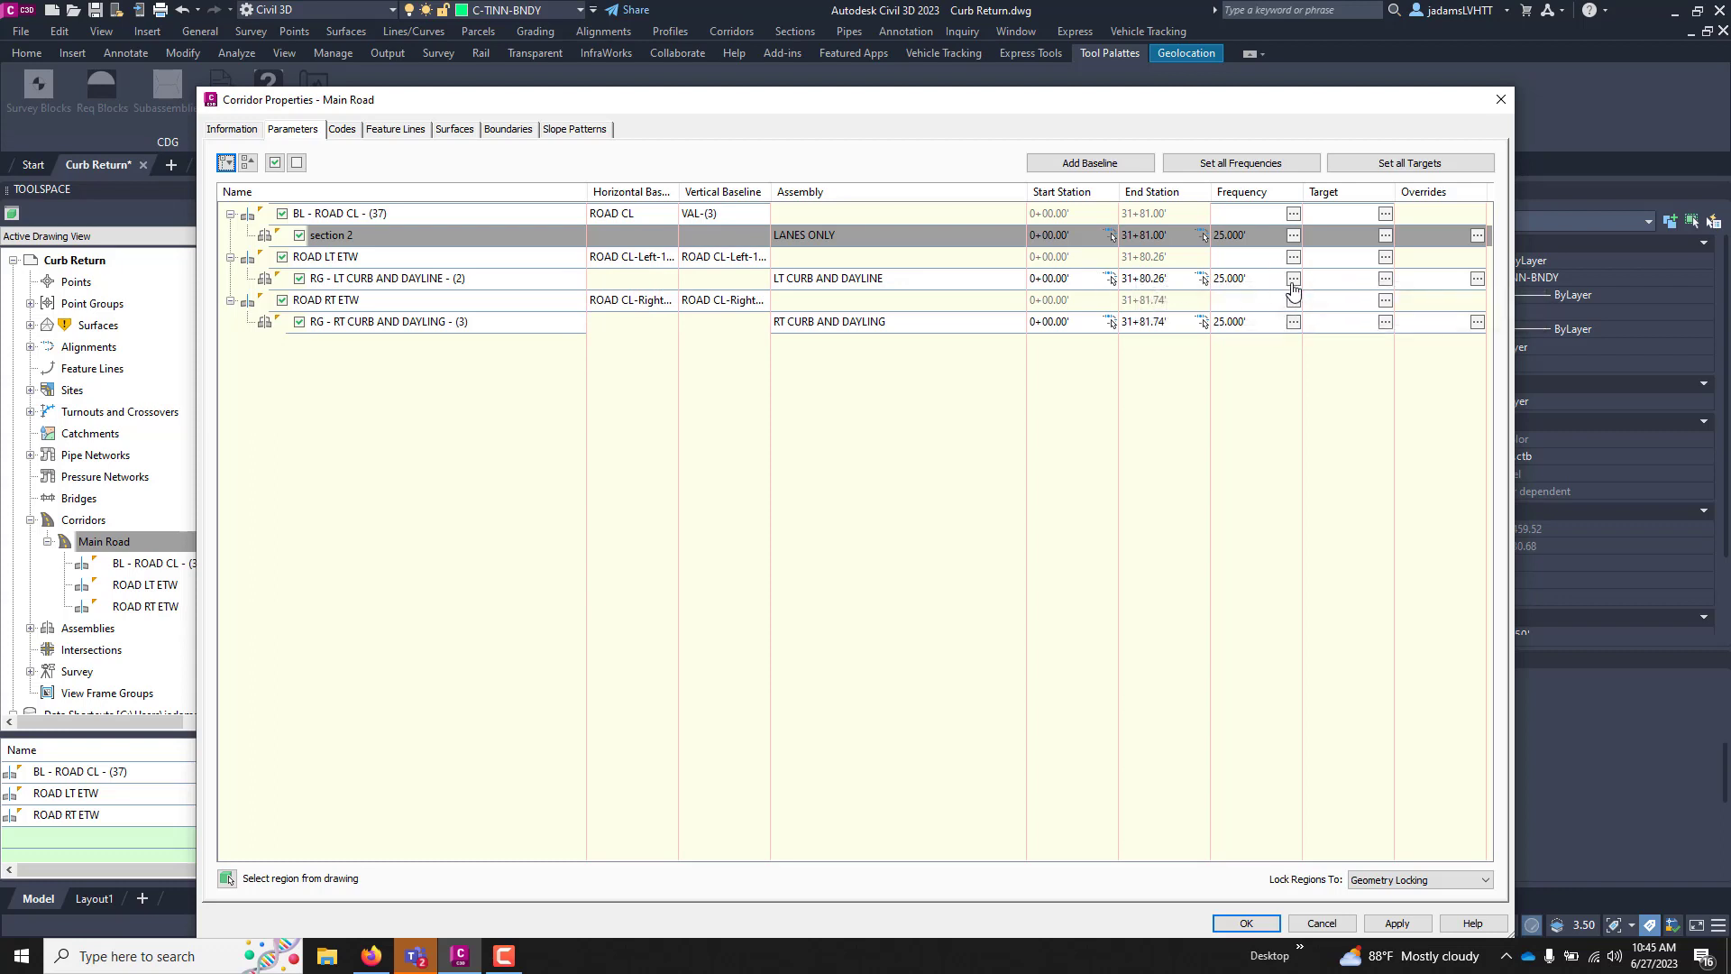
pyautogui.click(1385, 278)
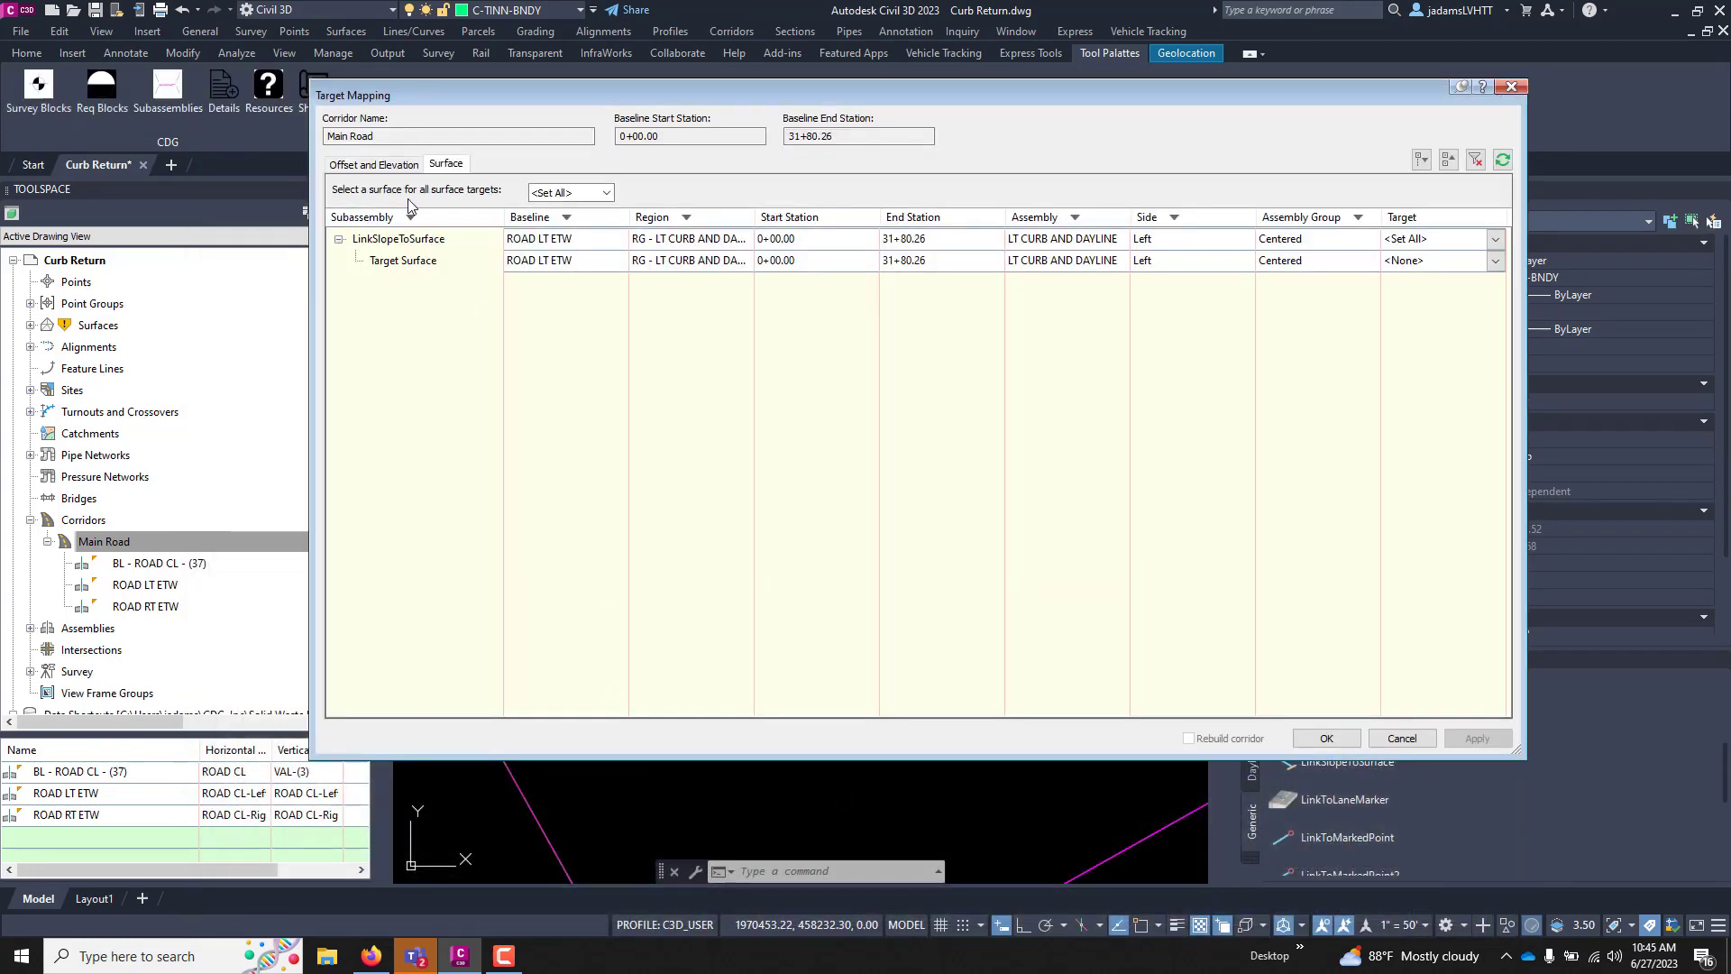
pyautogui.click(1498, 237)
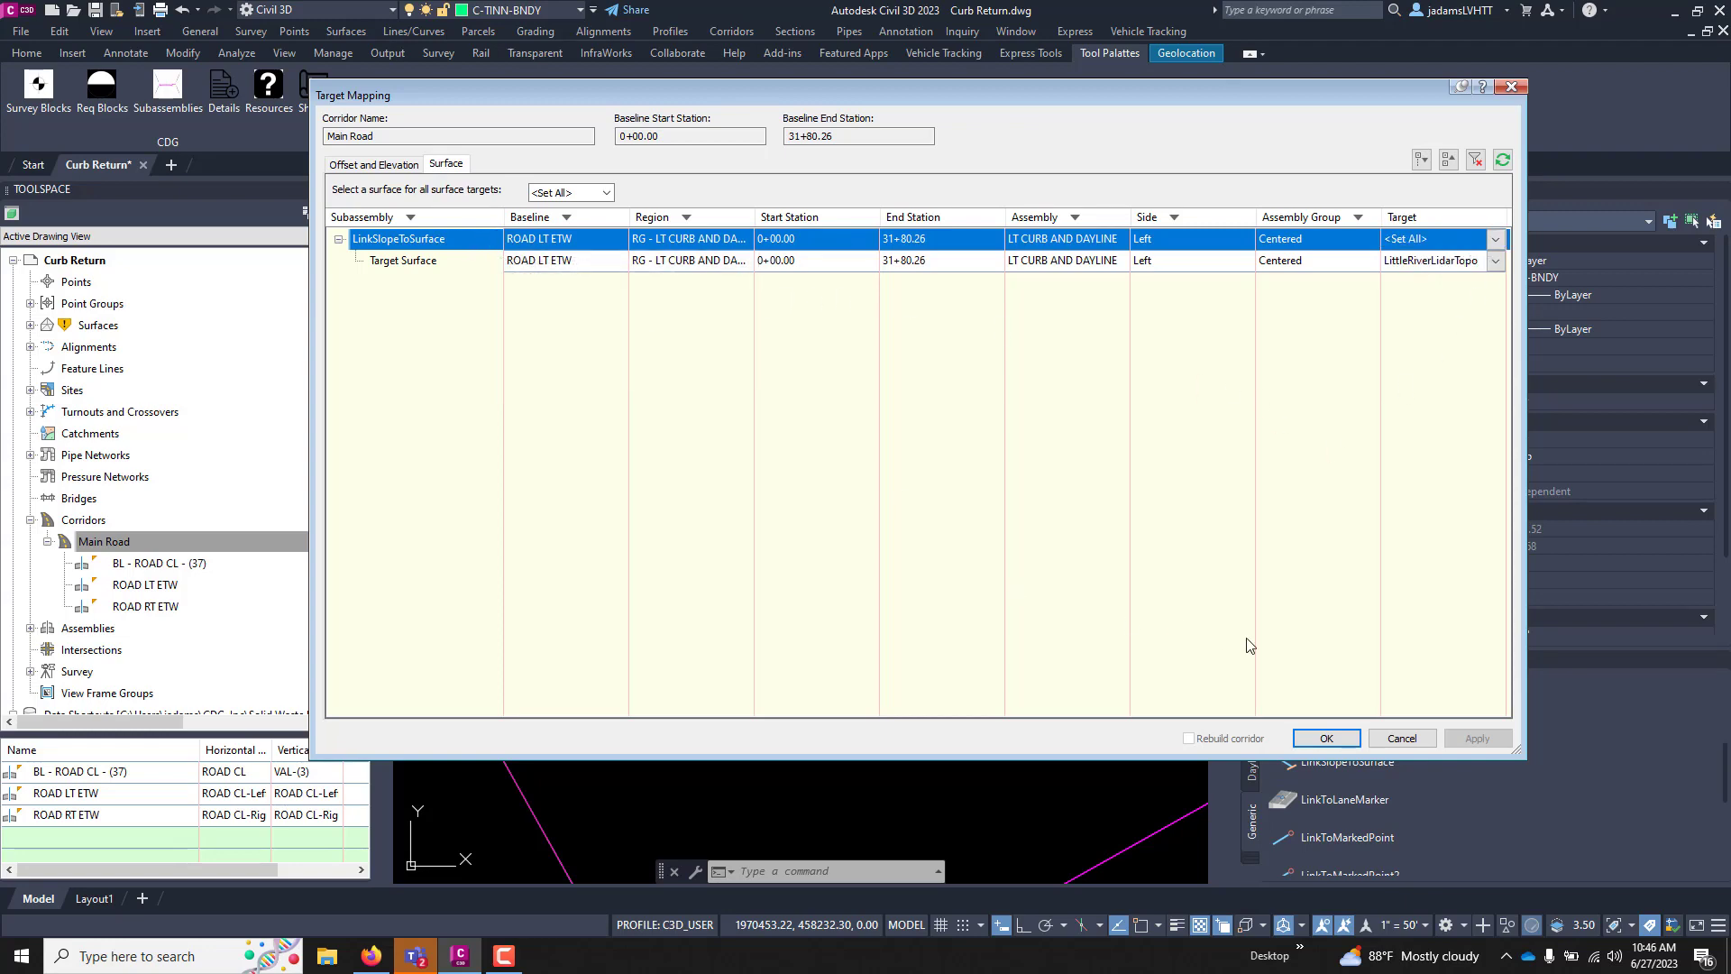
pyautogui.click(1327, 738)
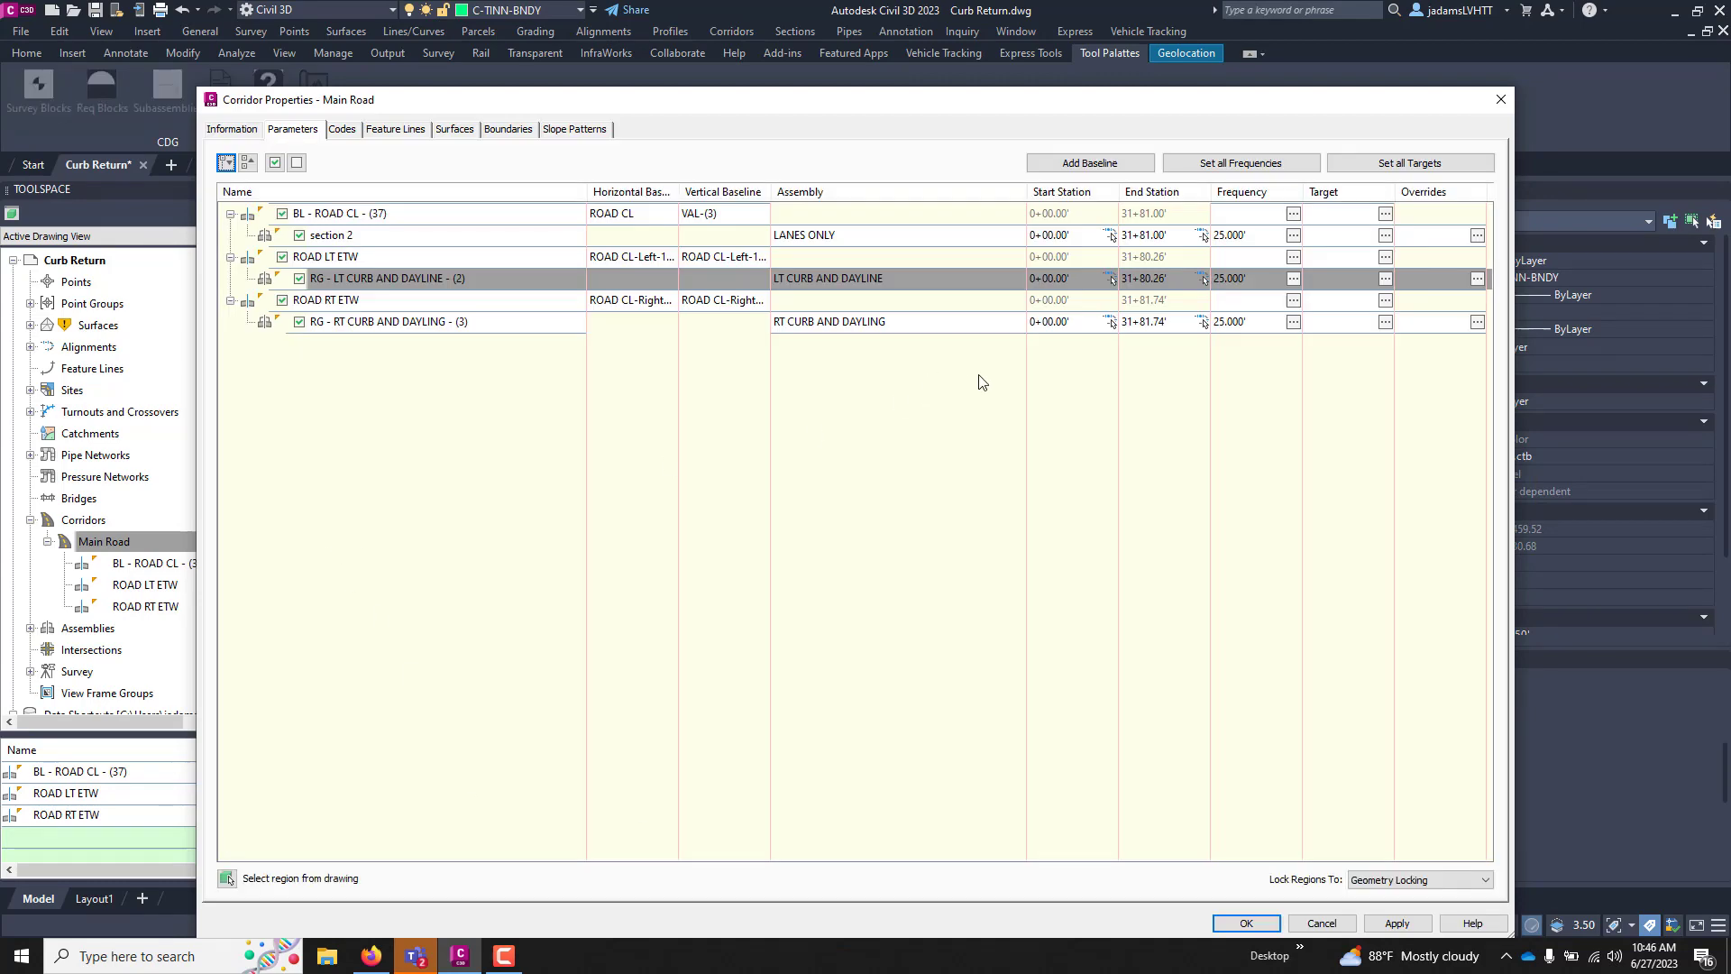
# - Set the right curb region's daylight target to LittleRiverLidarTopo and apply the changes
pyautogui.click(1385, 324)
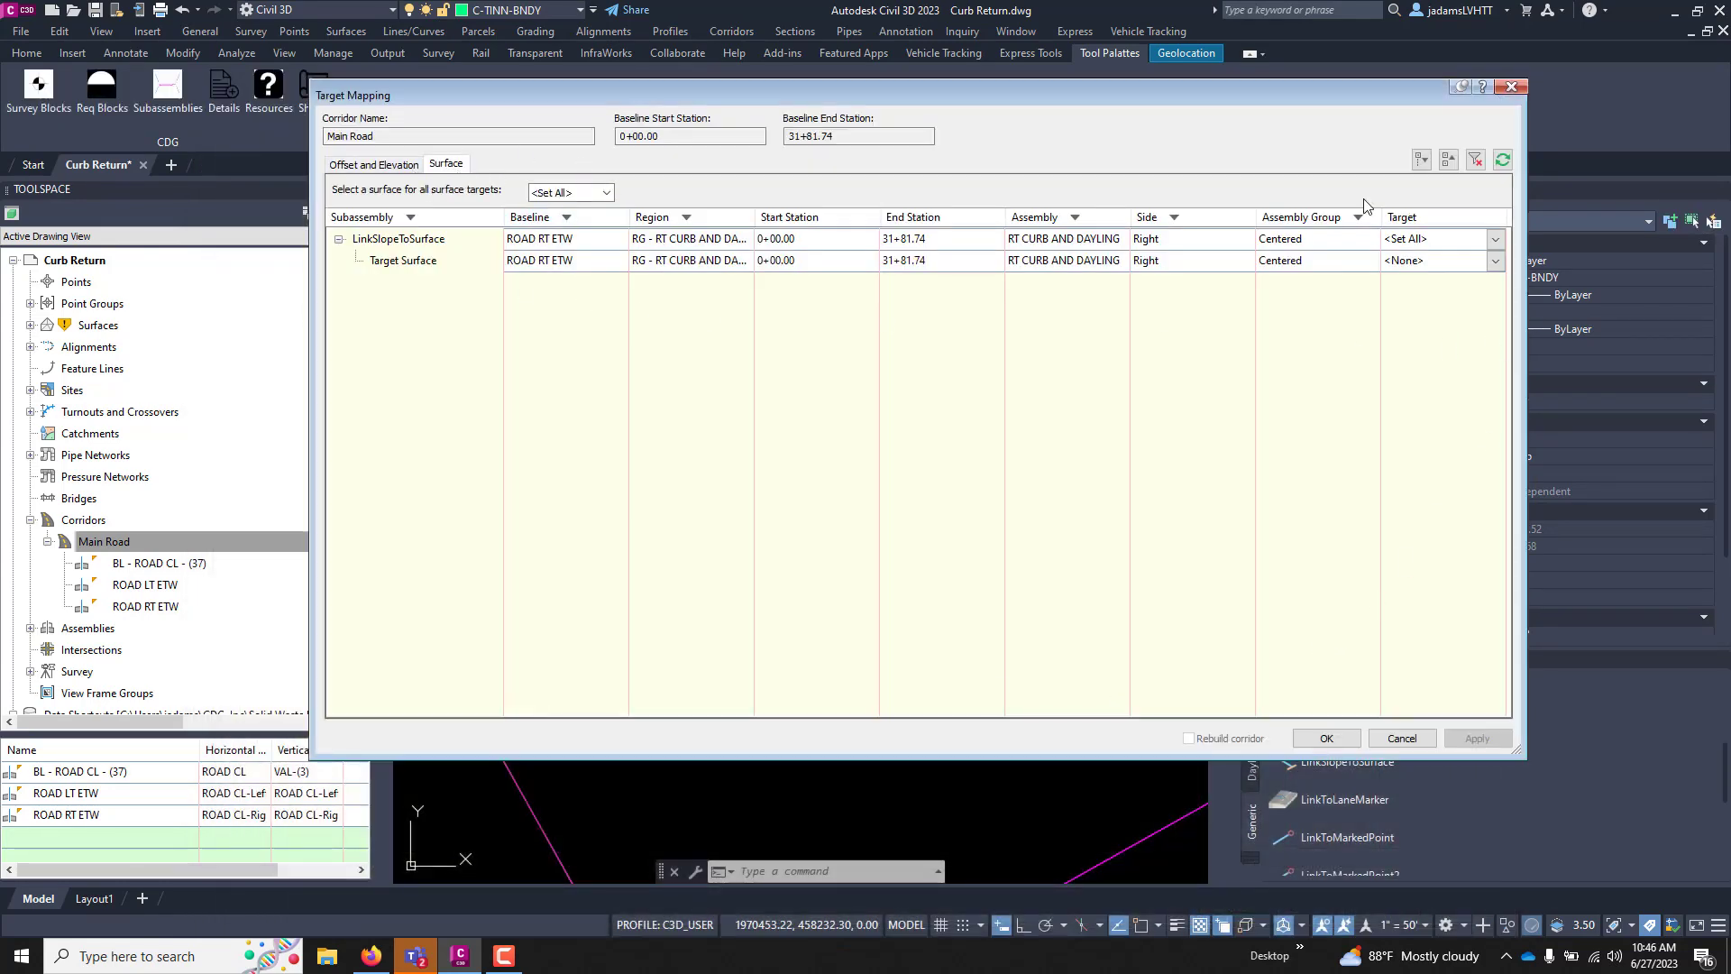
pyautogui.click(1510, 241)
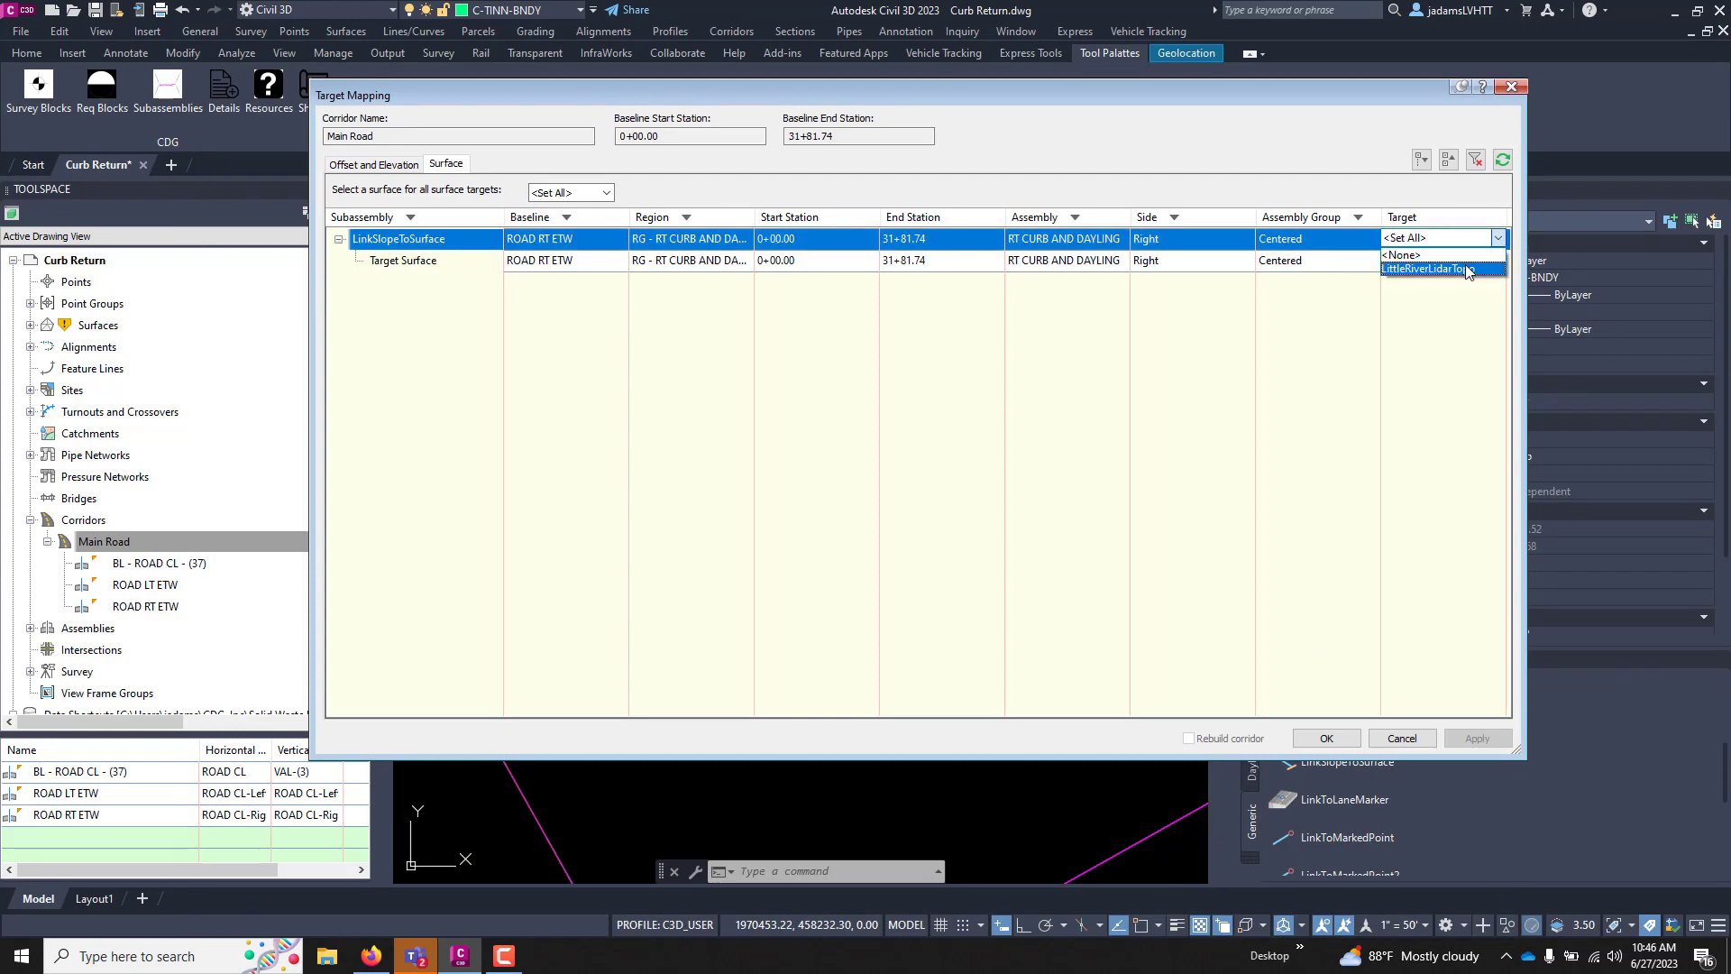
pyautogui.click(1325, 738)
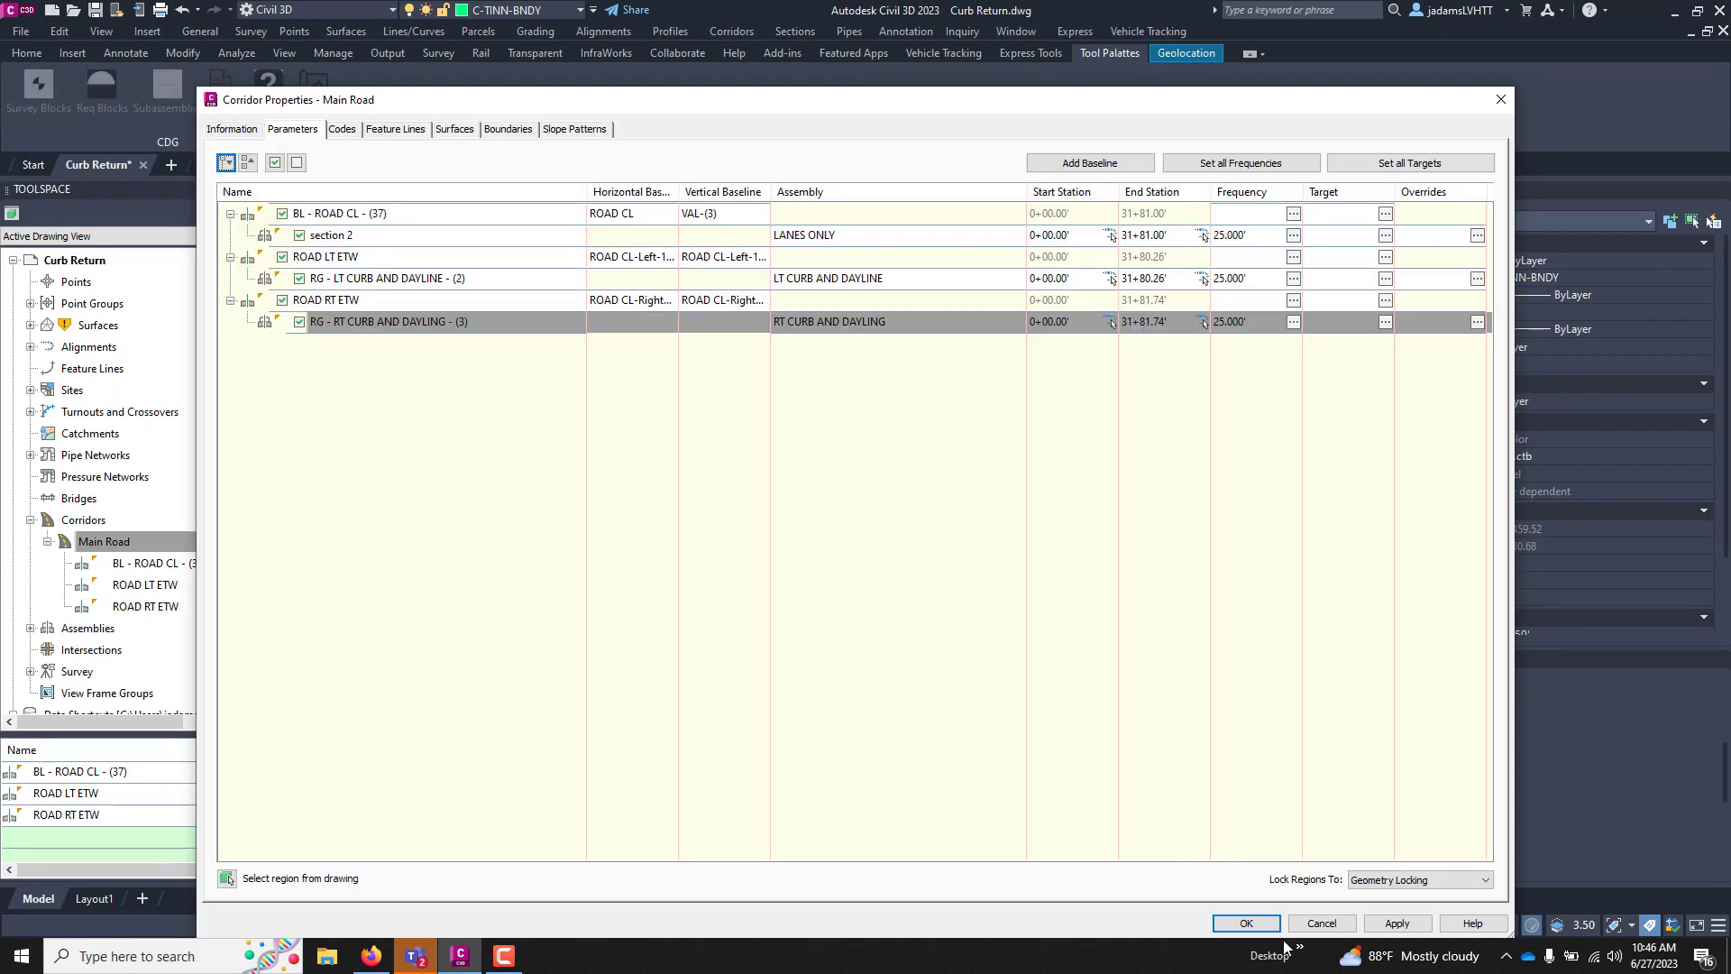
pyautogui.click(1243, 924)
pyautogui.click(834, 453)
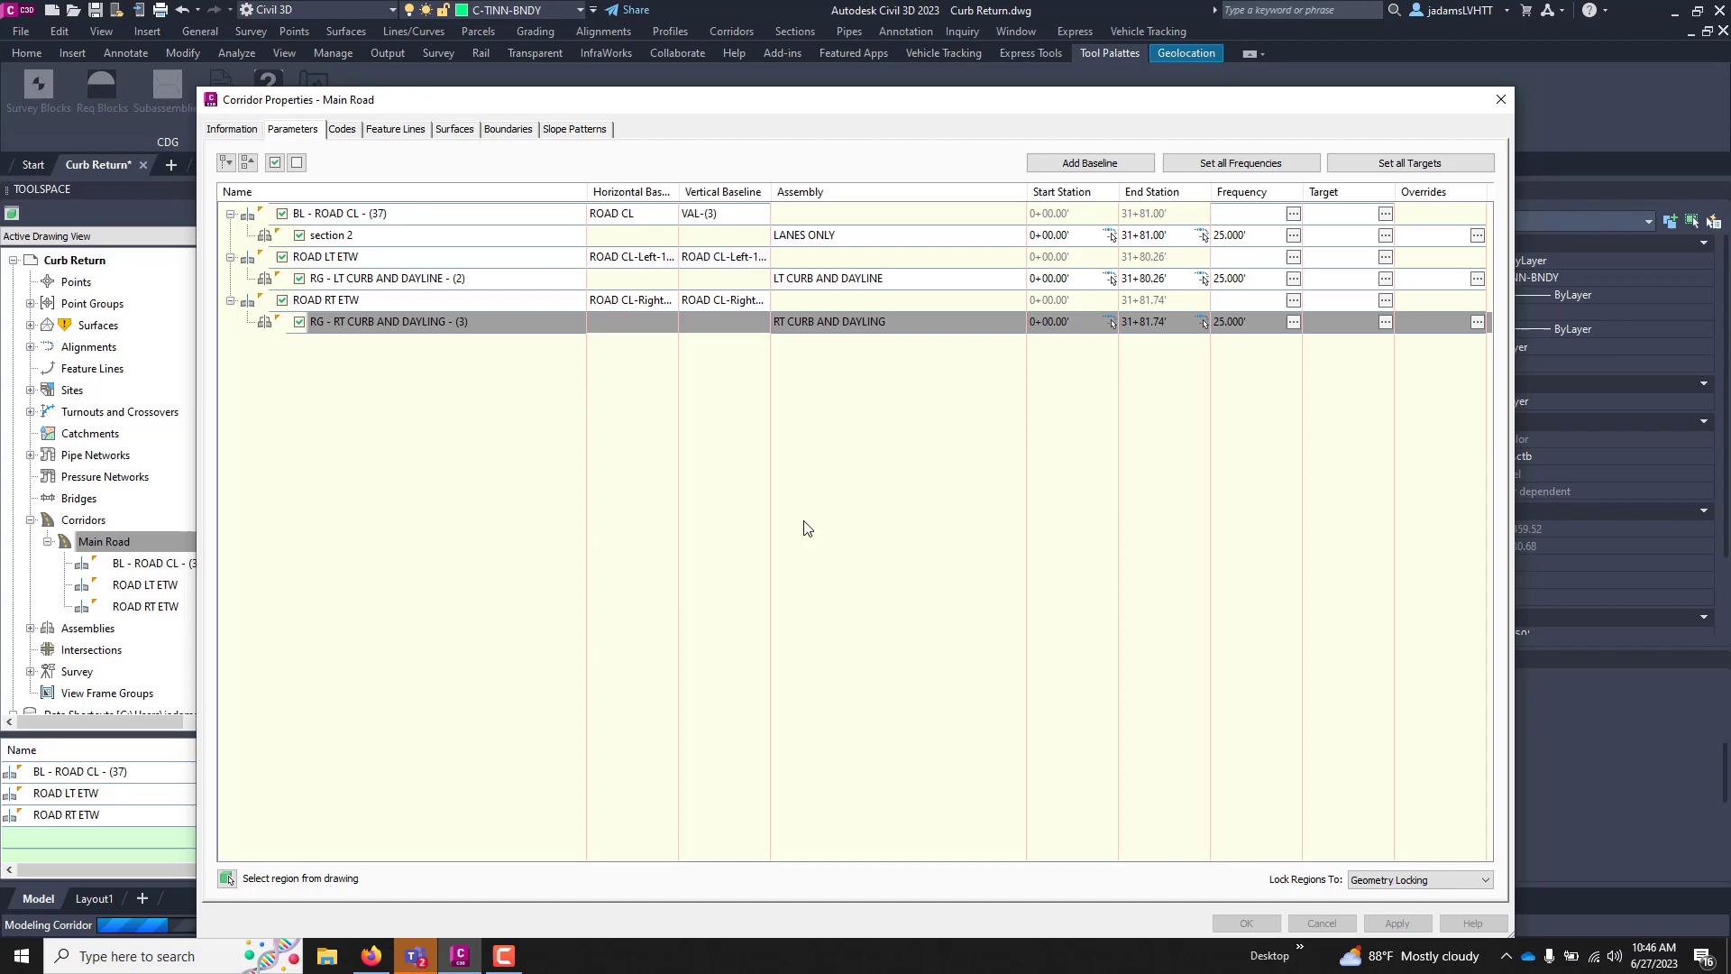
pyautogui.scroll(-5, 779, 524)
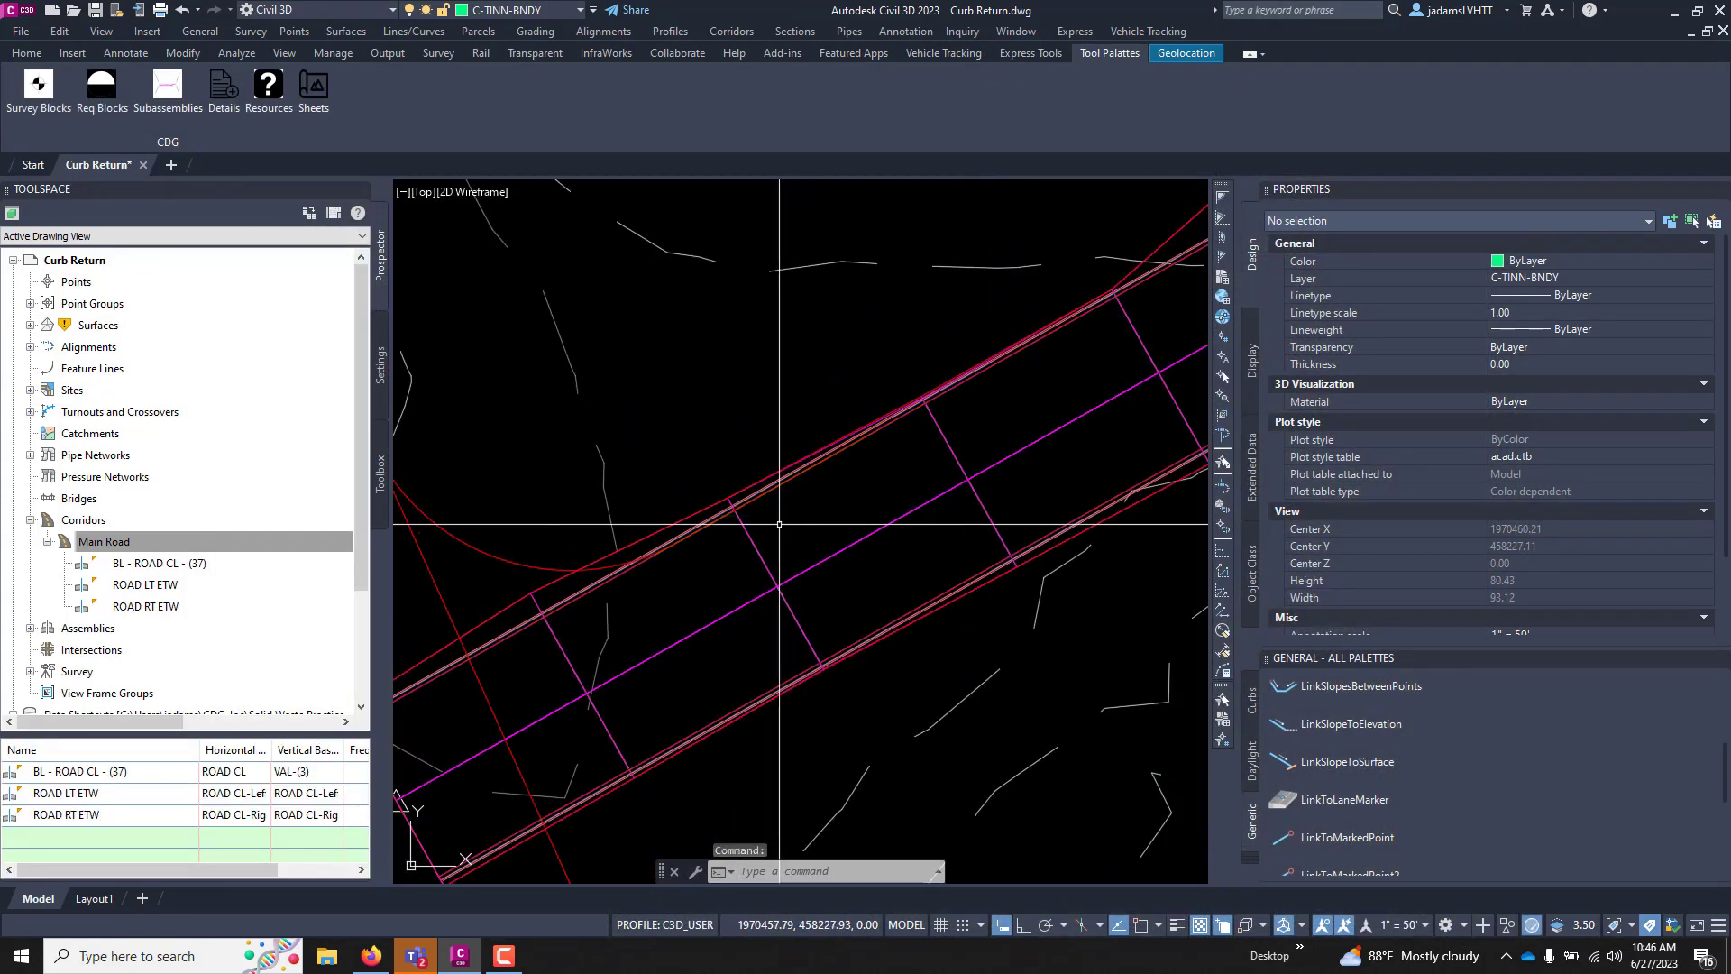
pyautogui.scroll(-3, 775, 532)
pyautogui.scroll(4, 695, 360)
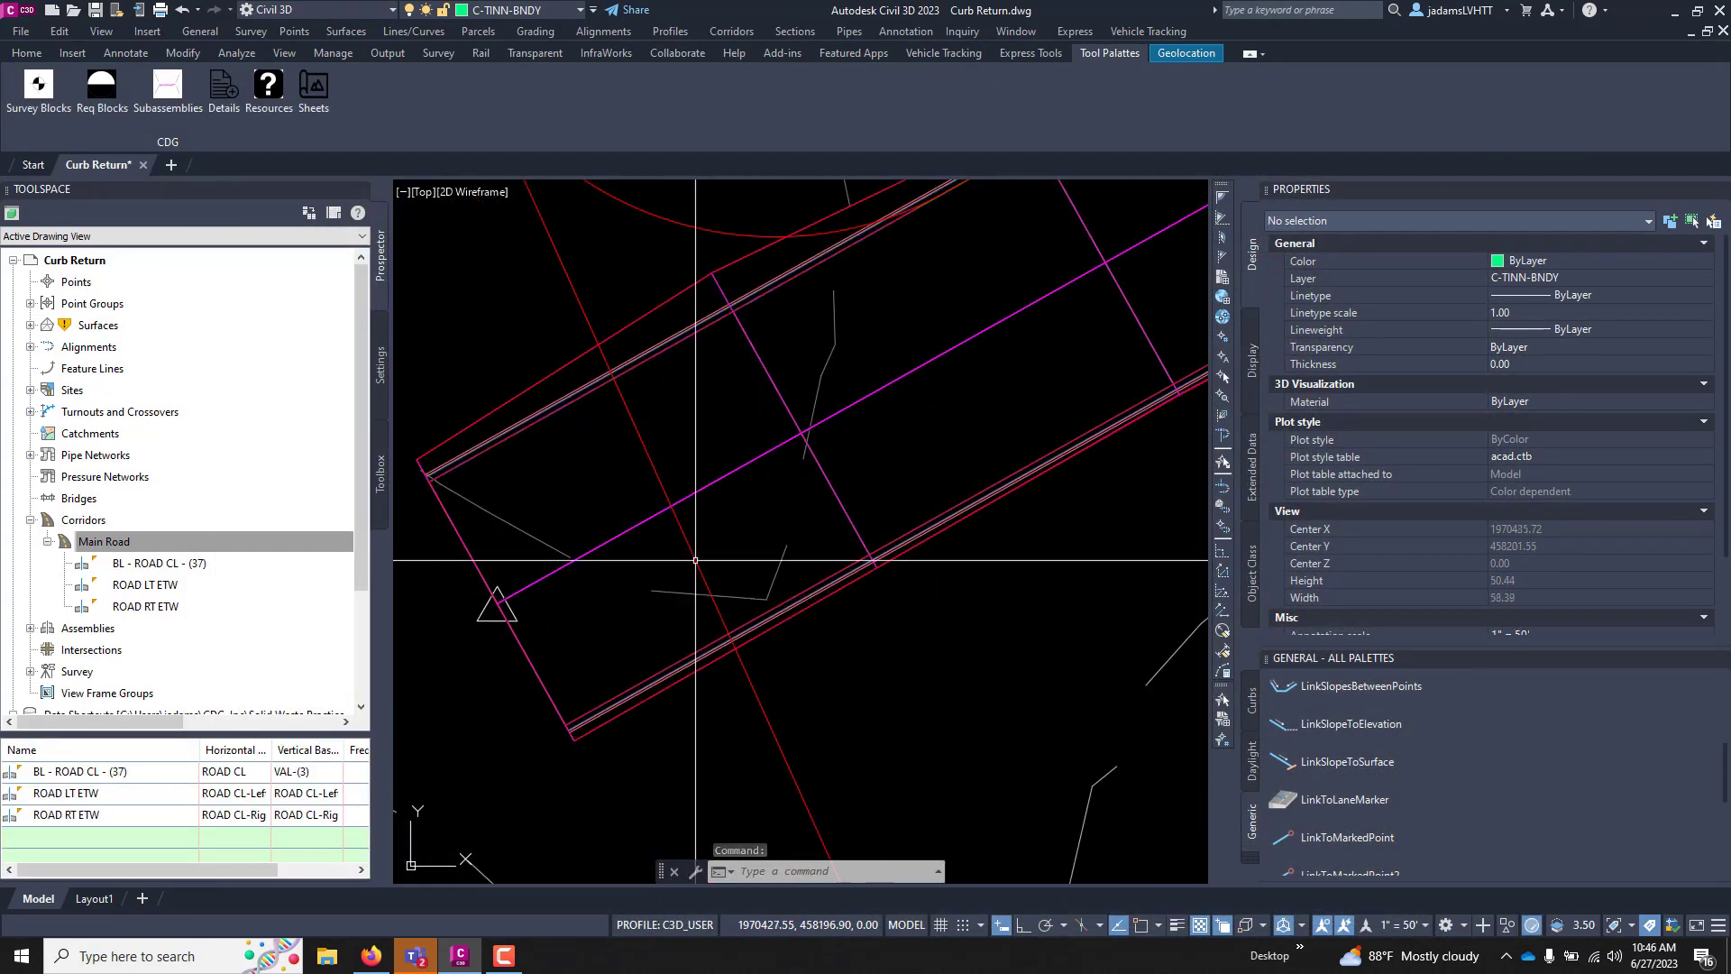
pyautogui.press('Escape')
pyautogui.click(673, 335)
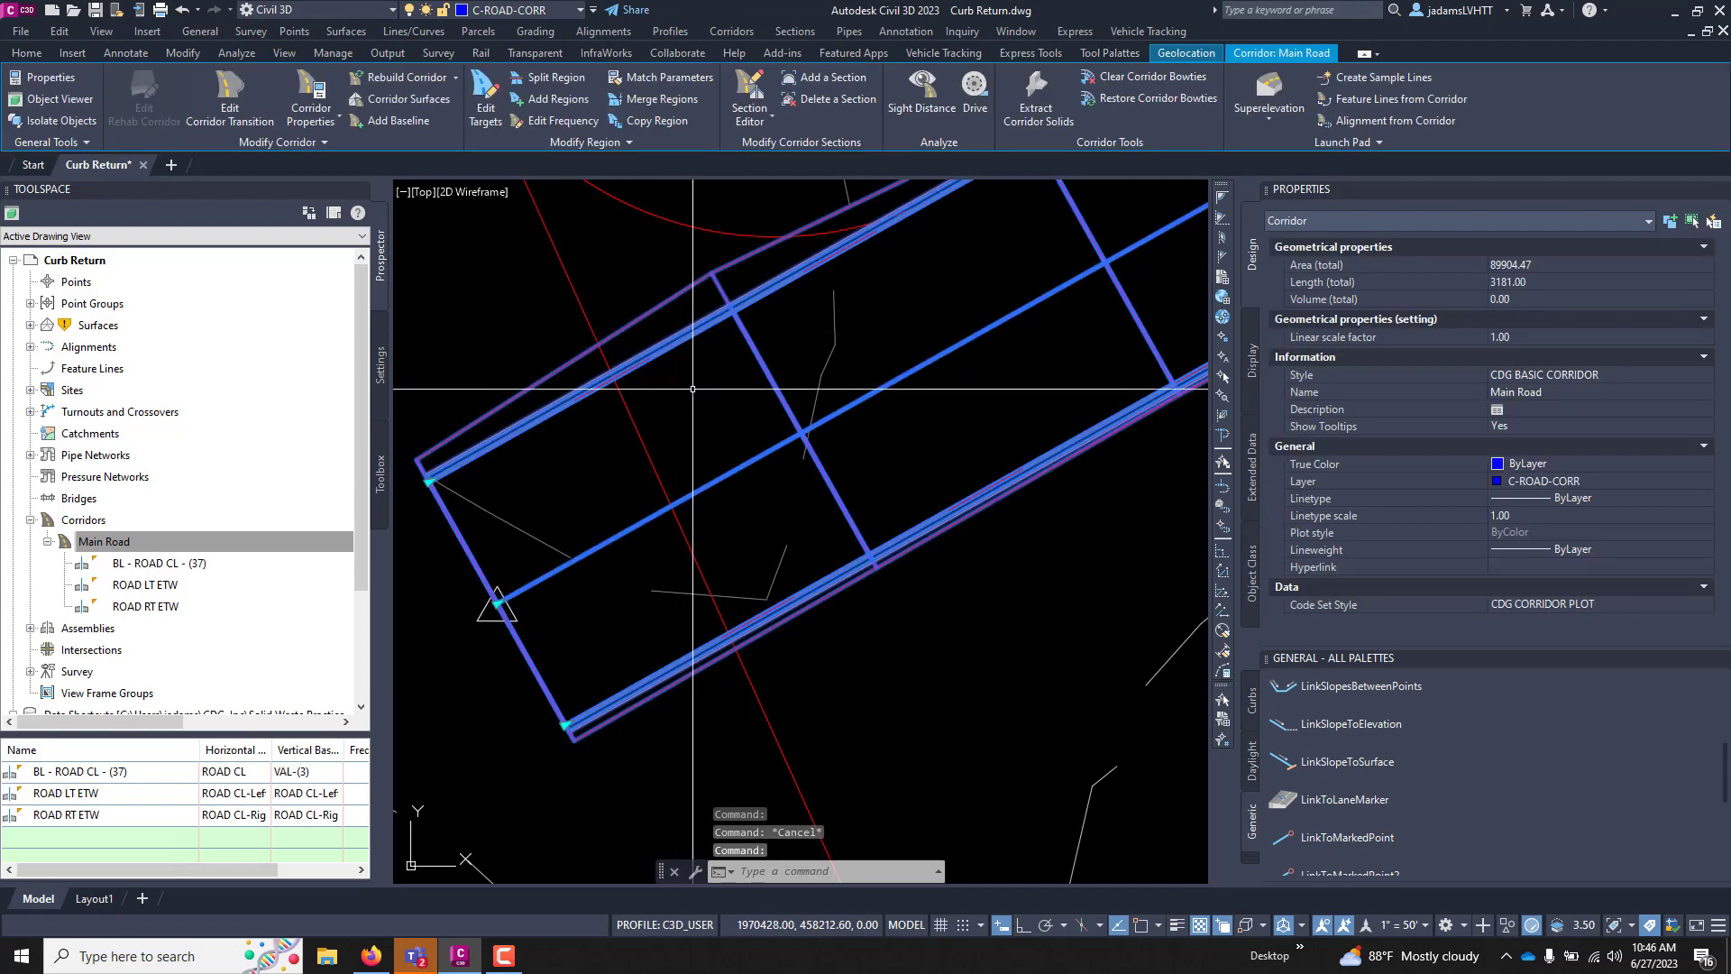
pyautogui.scroll(4, 601, 422)
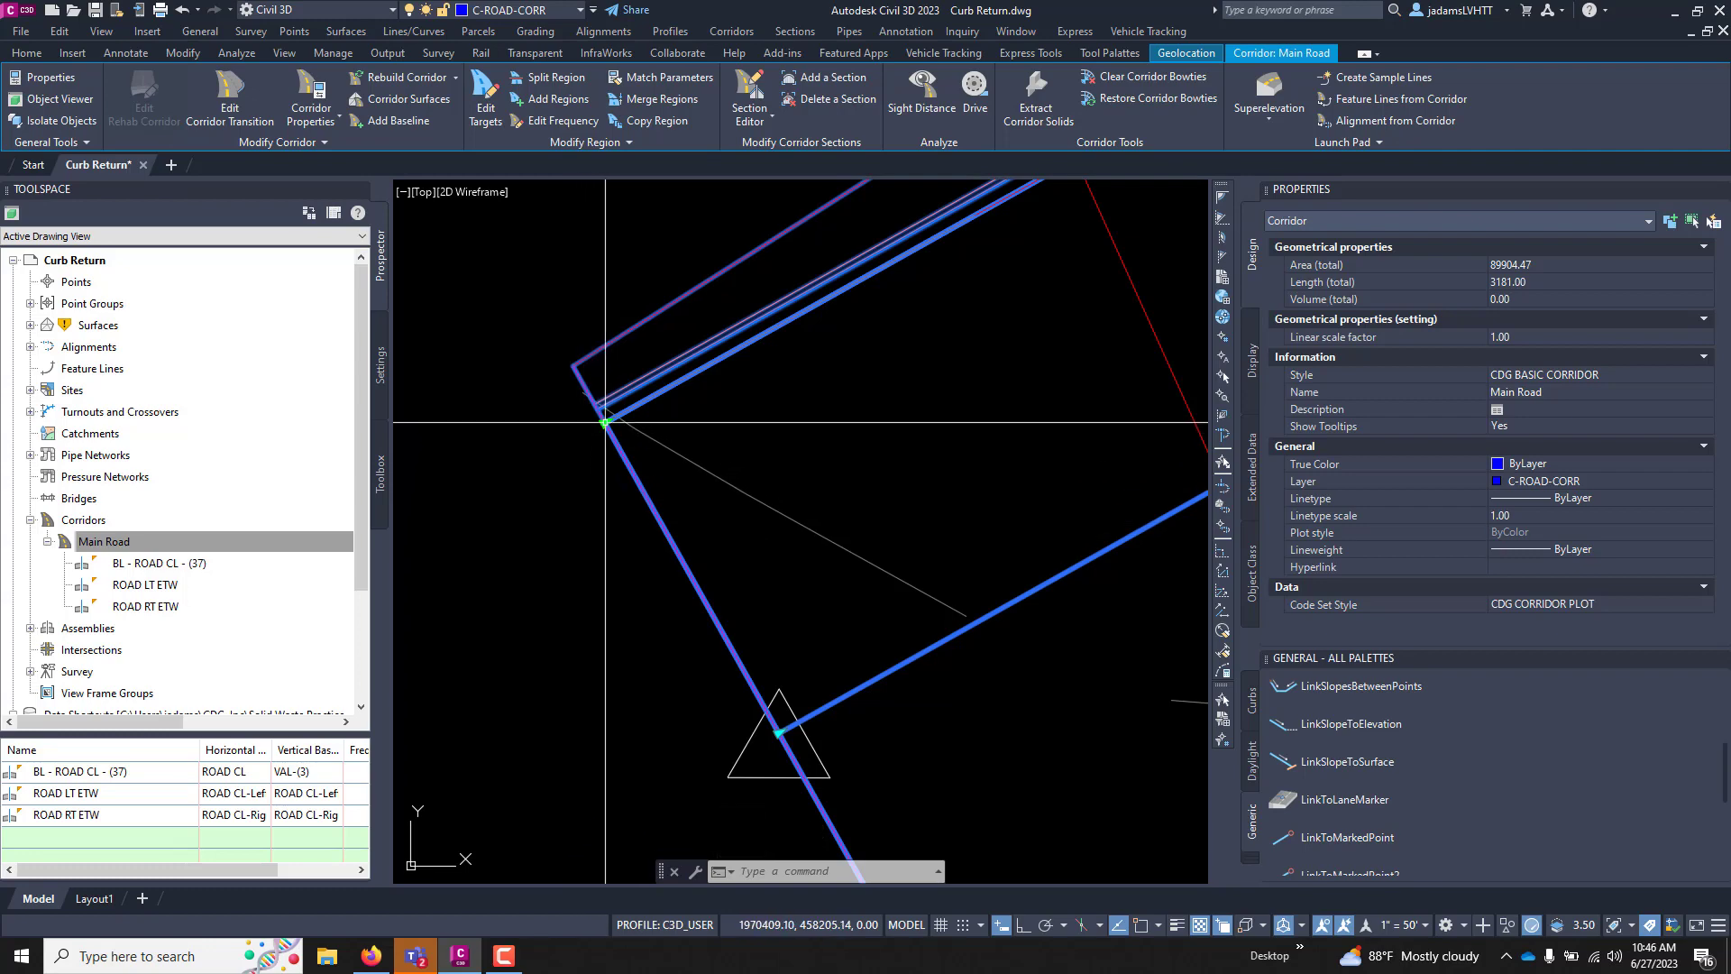
pyautogui.scroll(-3, 604, 422)
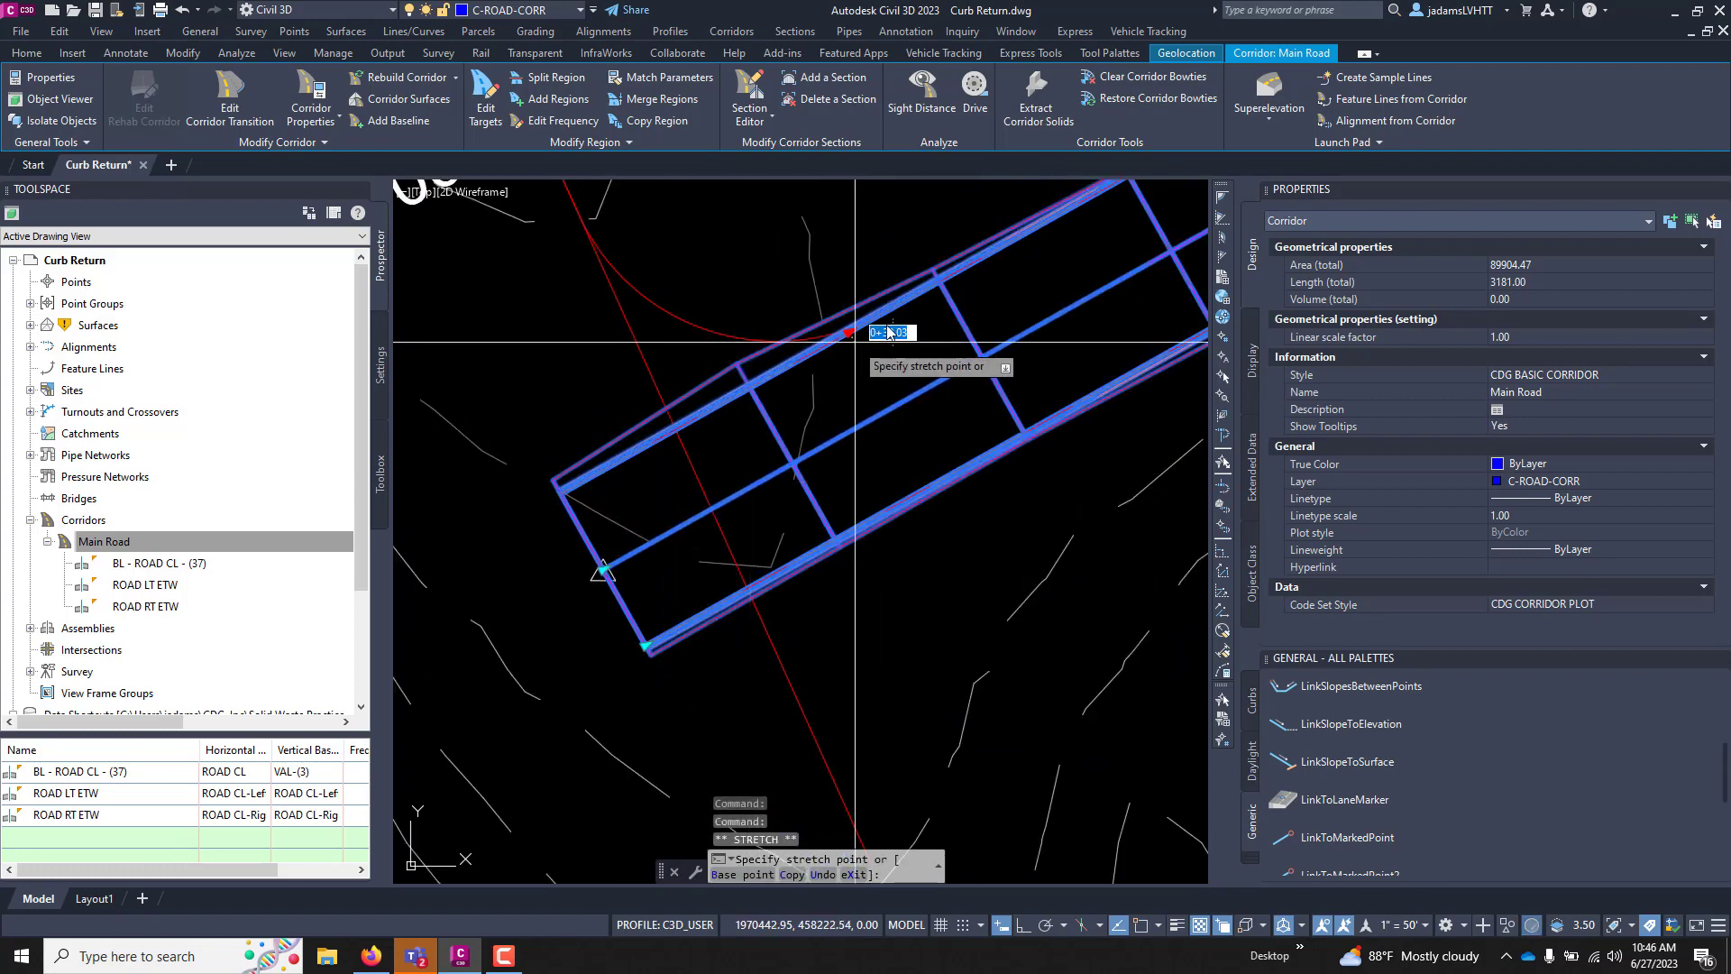
pyautogui.scroll(3, 938, 305)
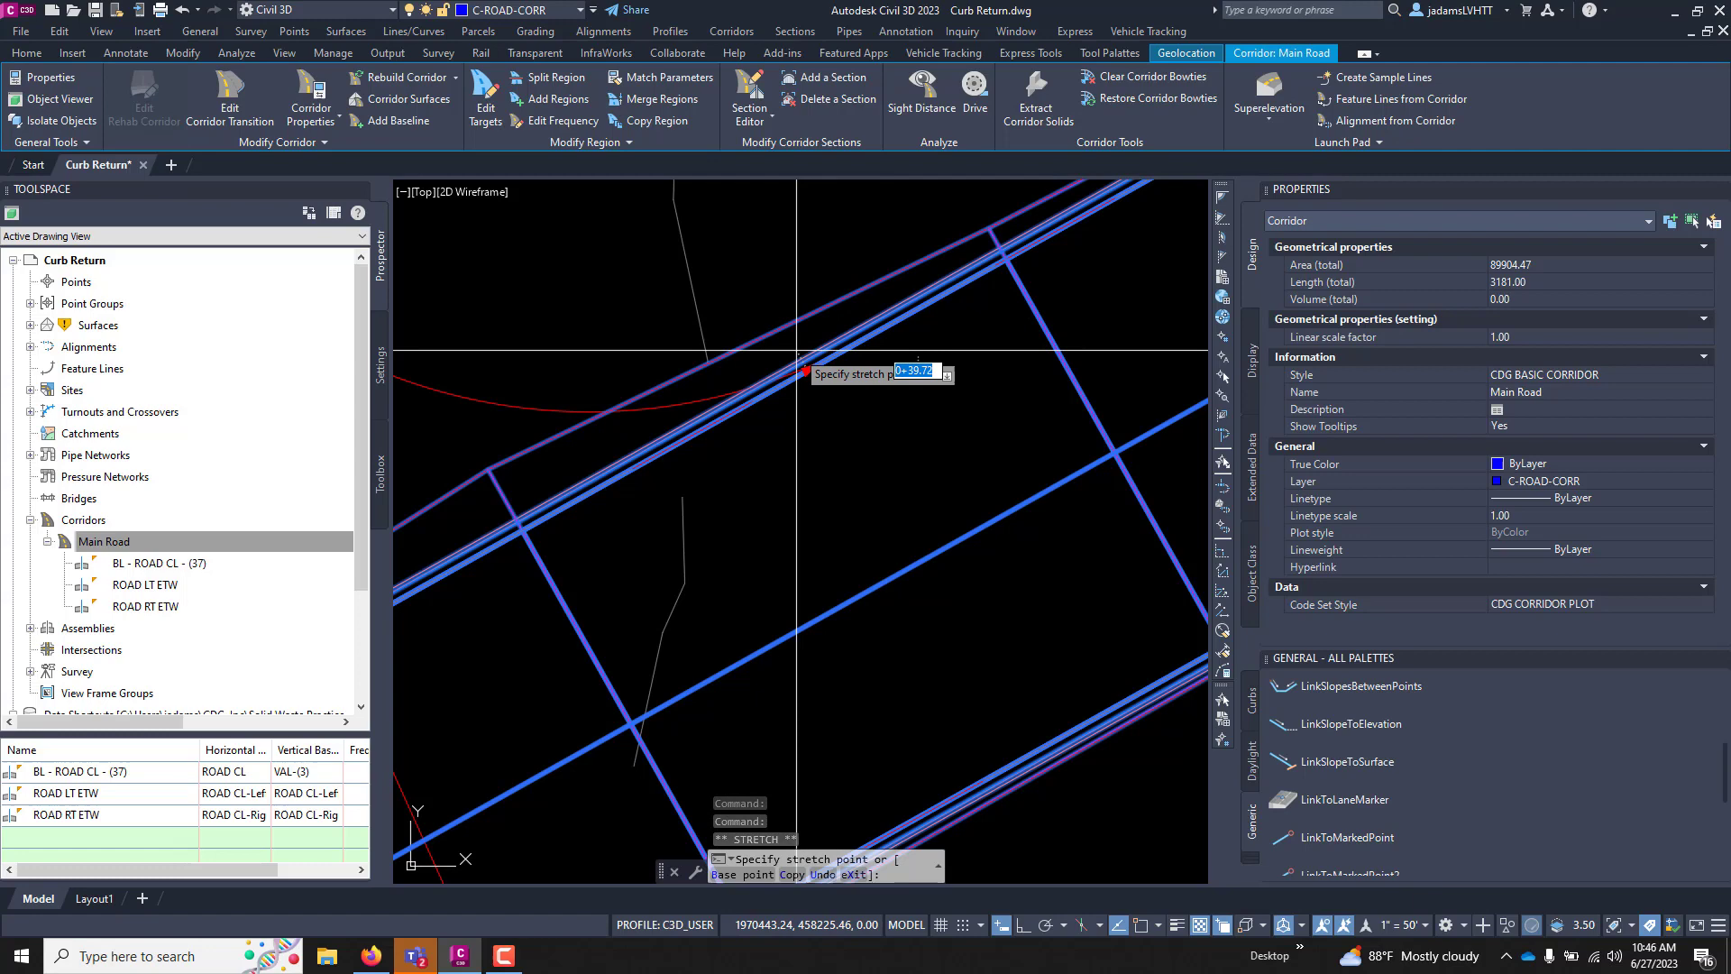
pyautogui.scroll(-3, 837, 360)
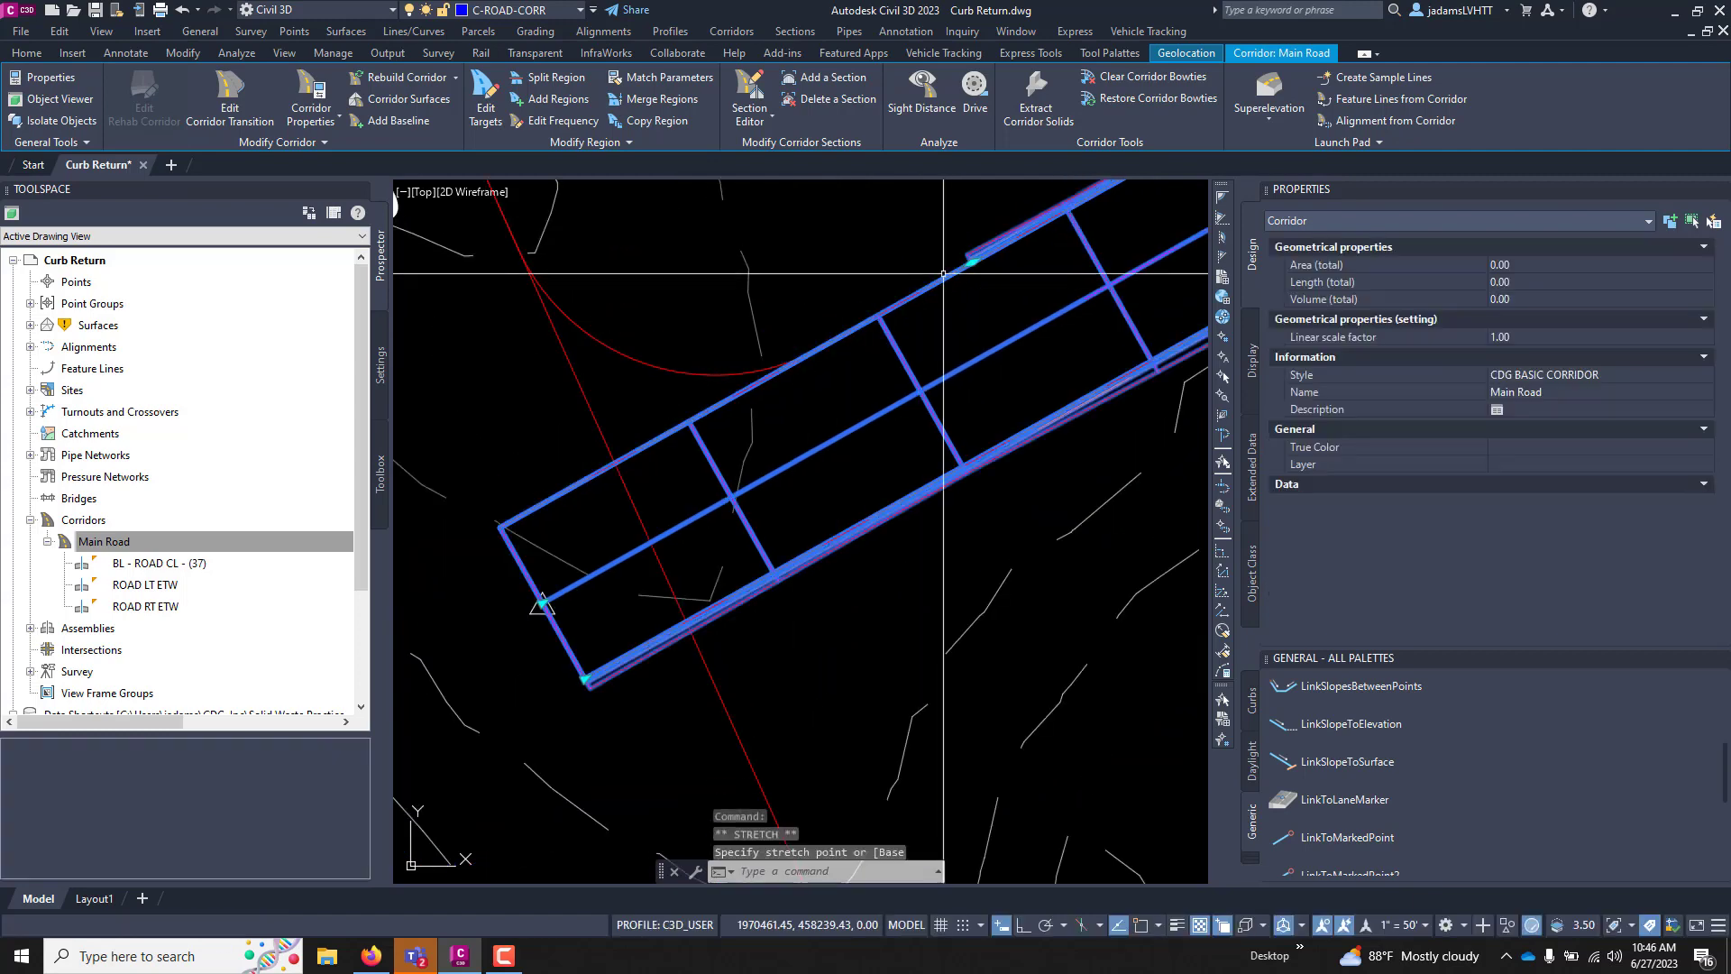
pyautogui.scroll(2, 908, 304)
pyautogui.press('Escape')
pyautogui.scroll(-2, 551, 479)
# - Select the LT RETURN ETW alignment and nearby corridor edges, try stretching the corner point, then cancel
pyautogui.click(550, 479)
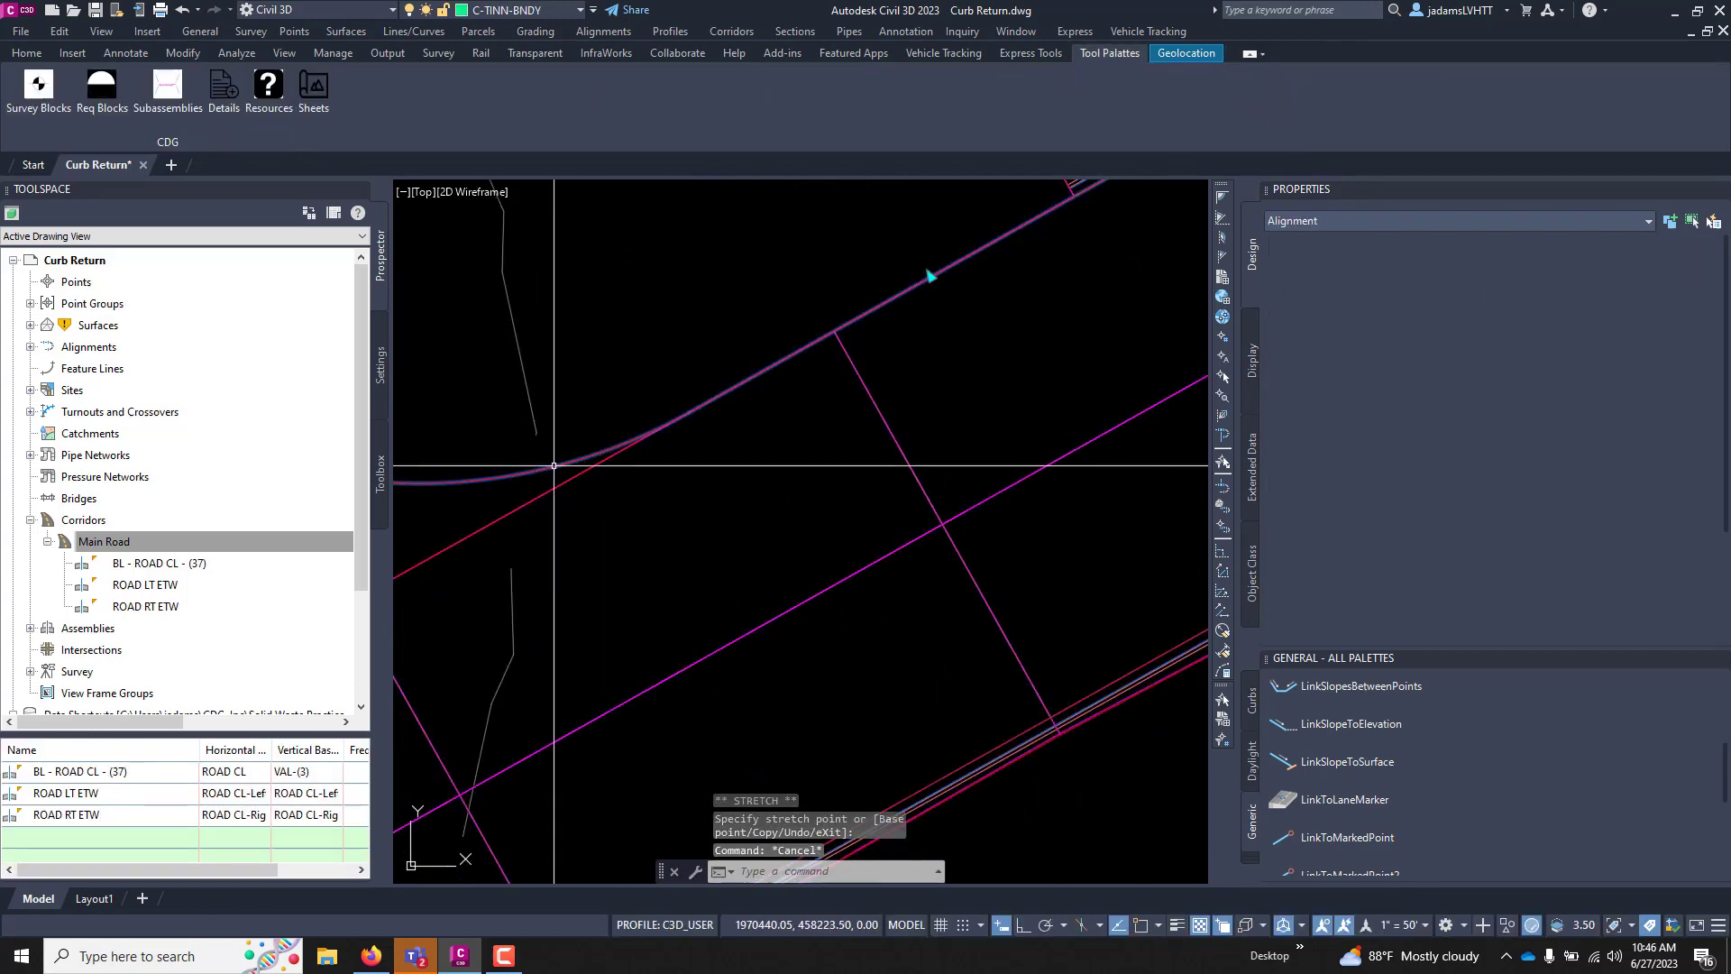
pyautogui.scroll(3, 775, 311)
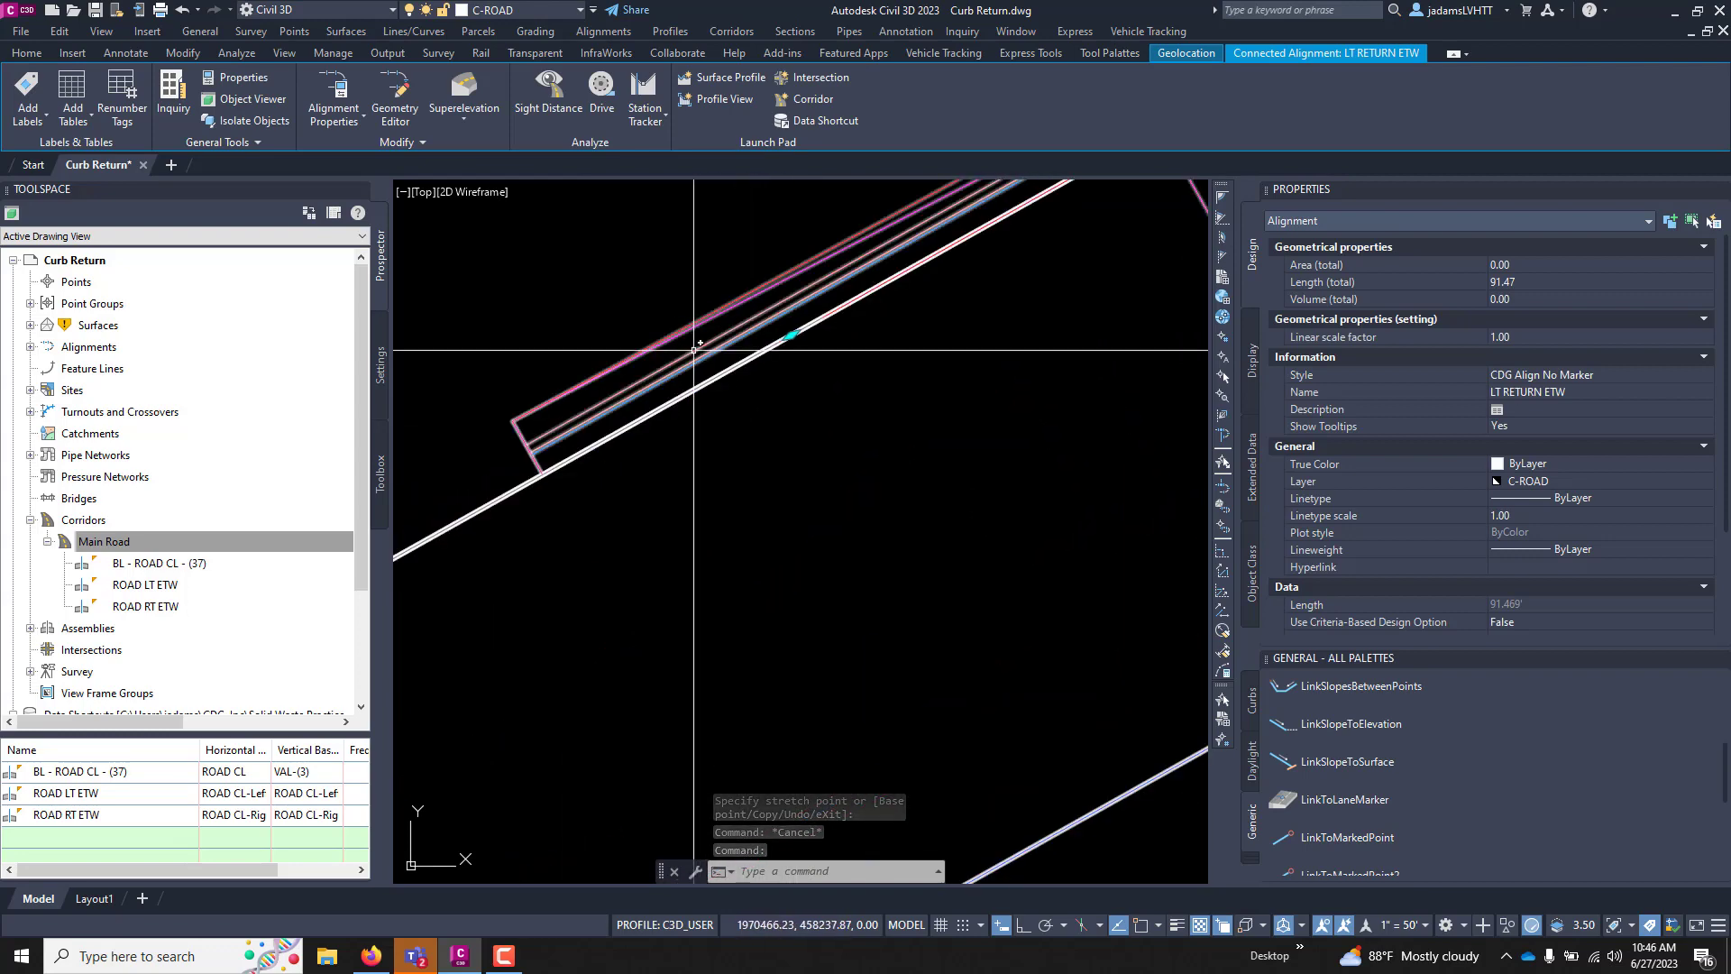
pyautogui.click(694, 350)
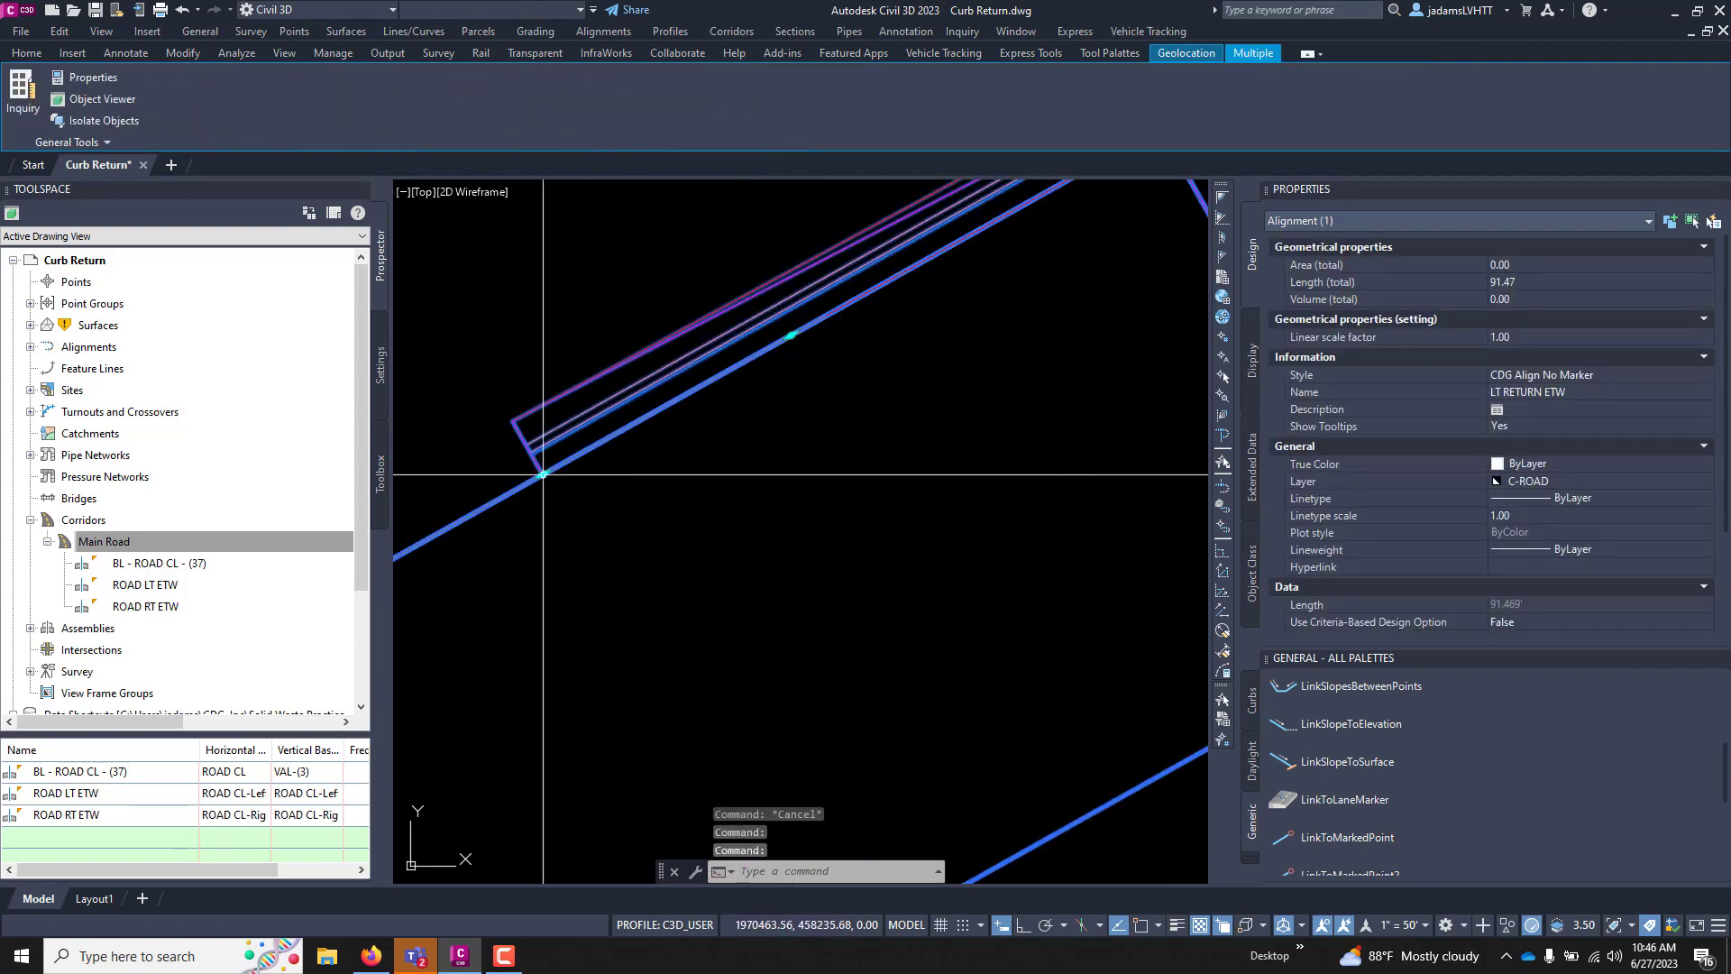
pyautogui.click(551, 466)
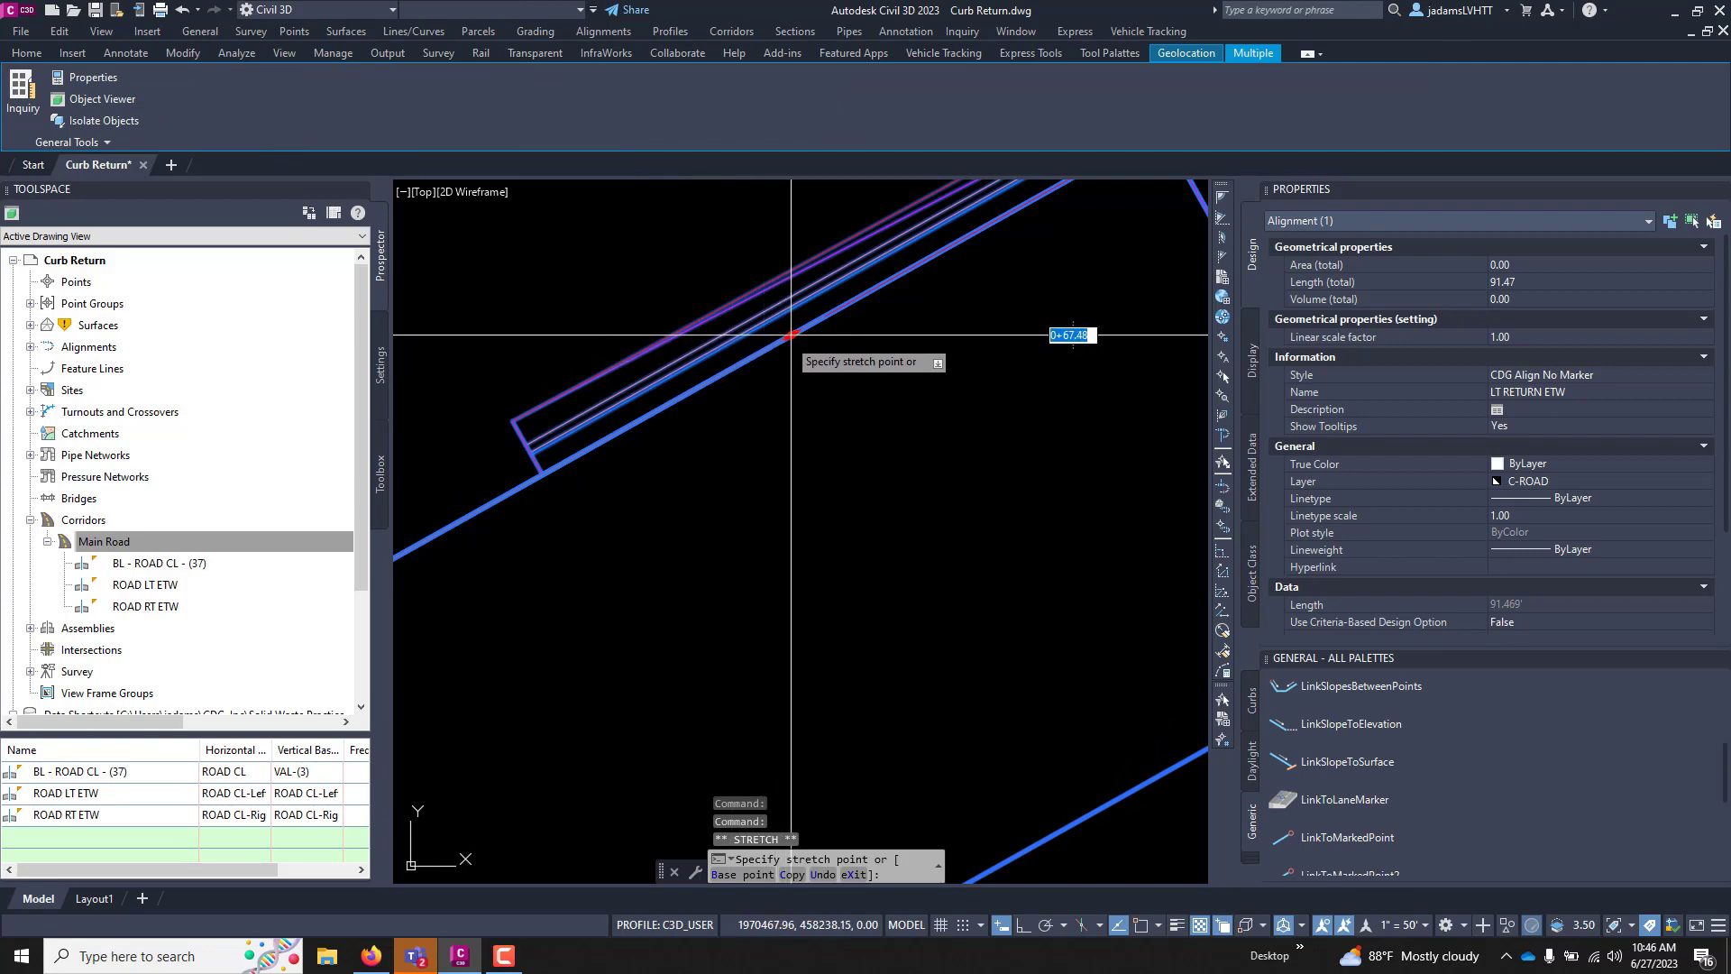
pyautogui.press('F3')
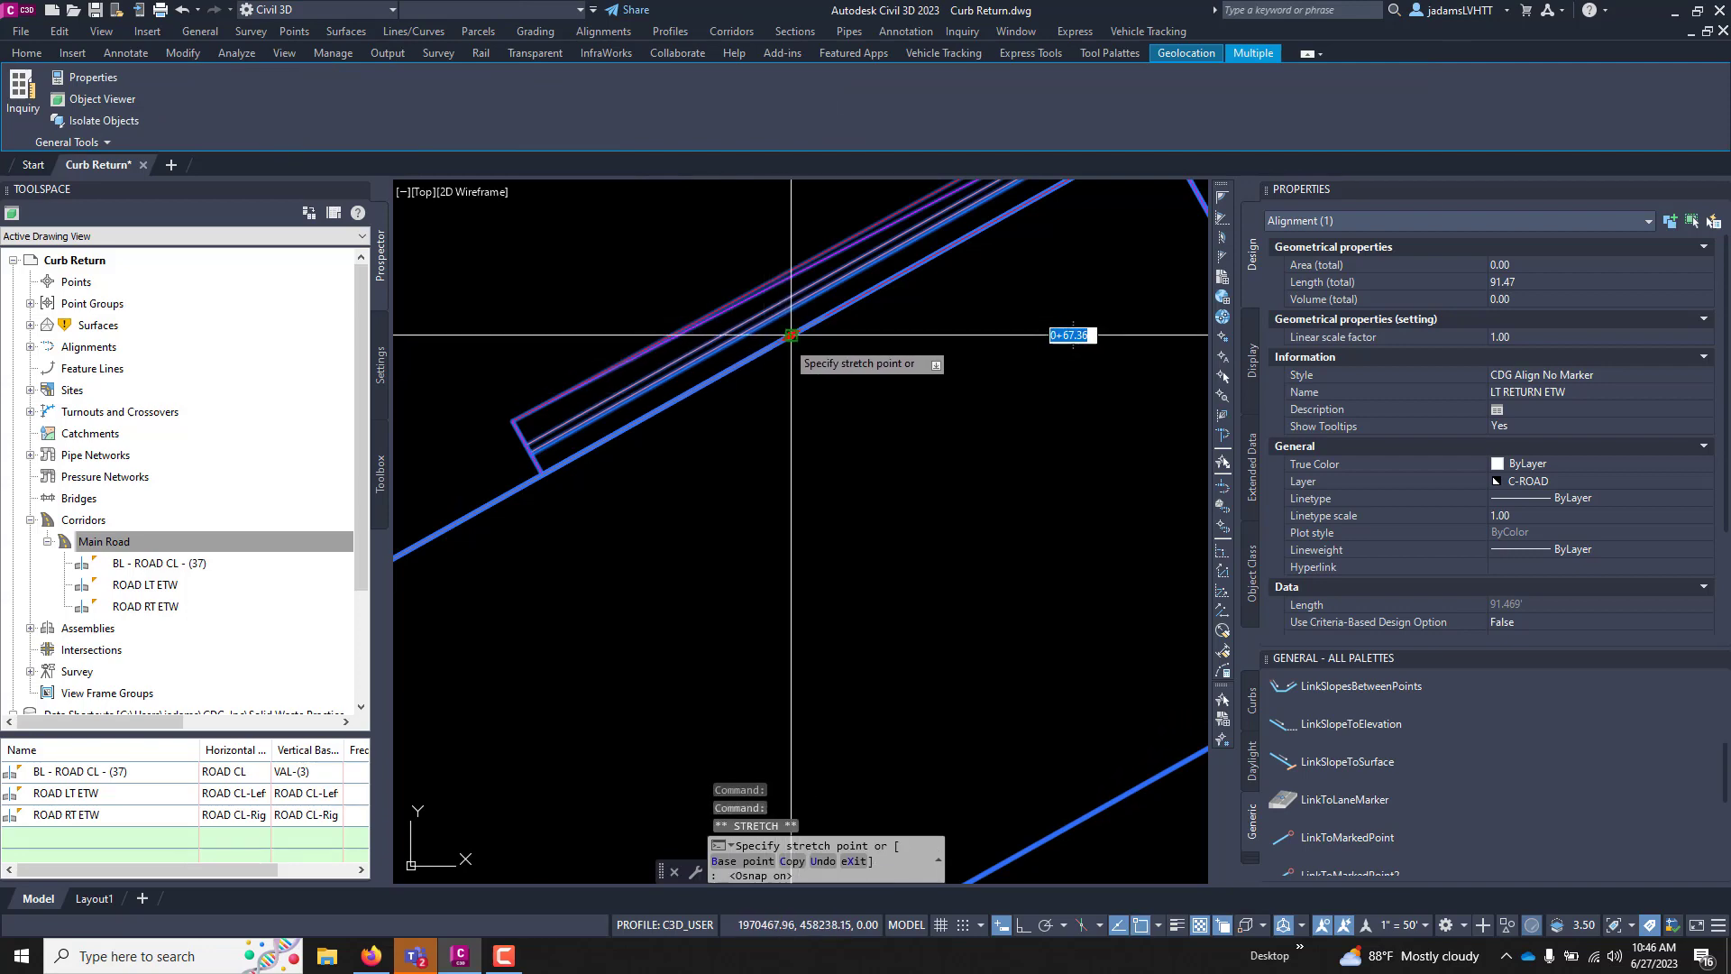
pyautogui.scroll(-5, 812, 271)
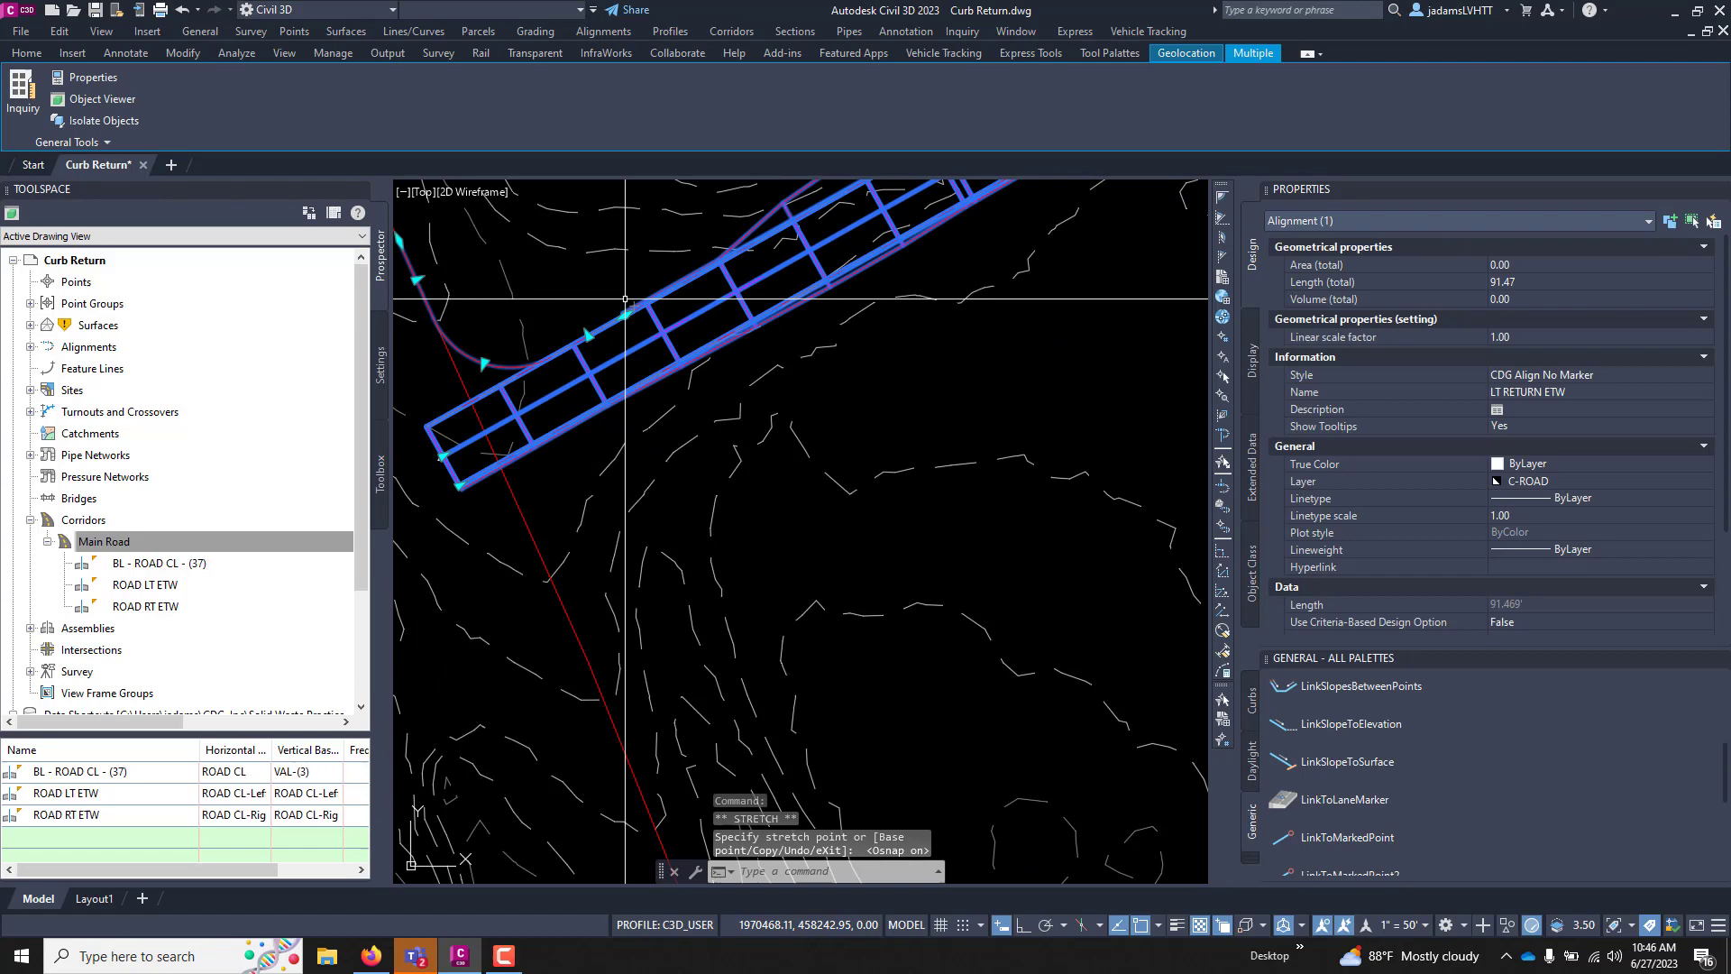
pyautogui.scroll(5, 625, 298)
pyautogui.press('Escape')
# - Window-select the corridor end and move the region start farther up the road
pyautogui.click(593, 495)
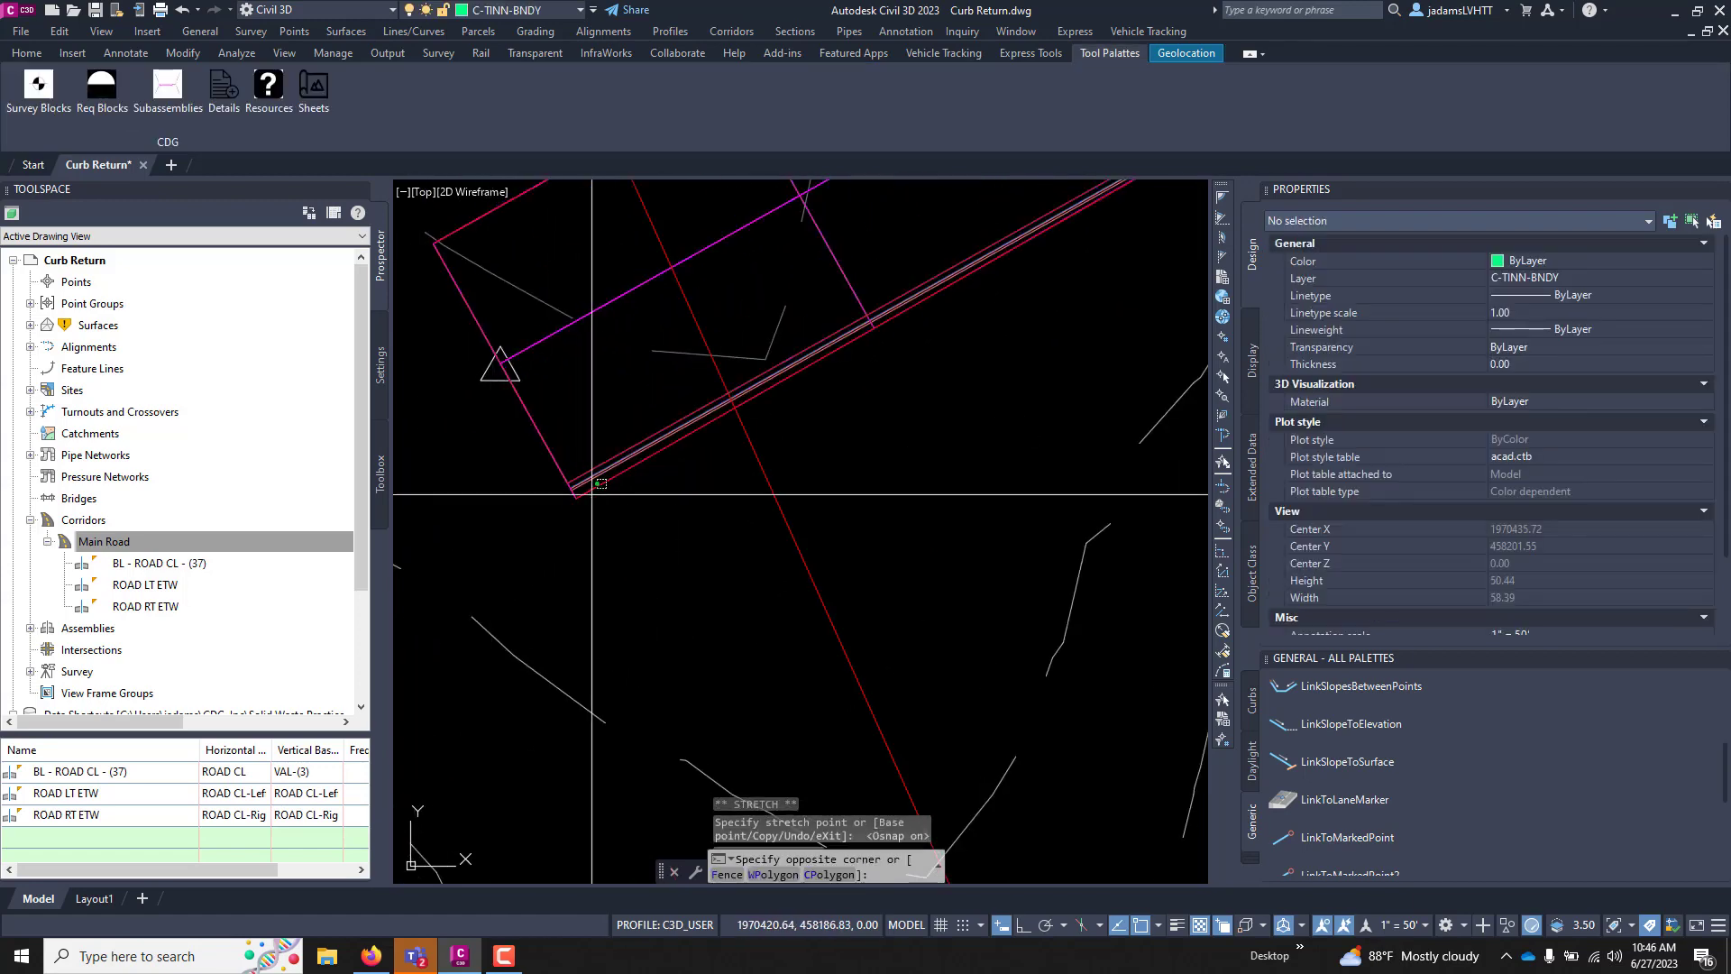
pyautogui.click(582, 487)
pyautogui.click(574, 494)
pyautogui.scroll(-4, 536, 517)
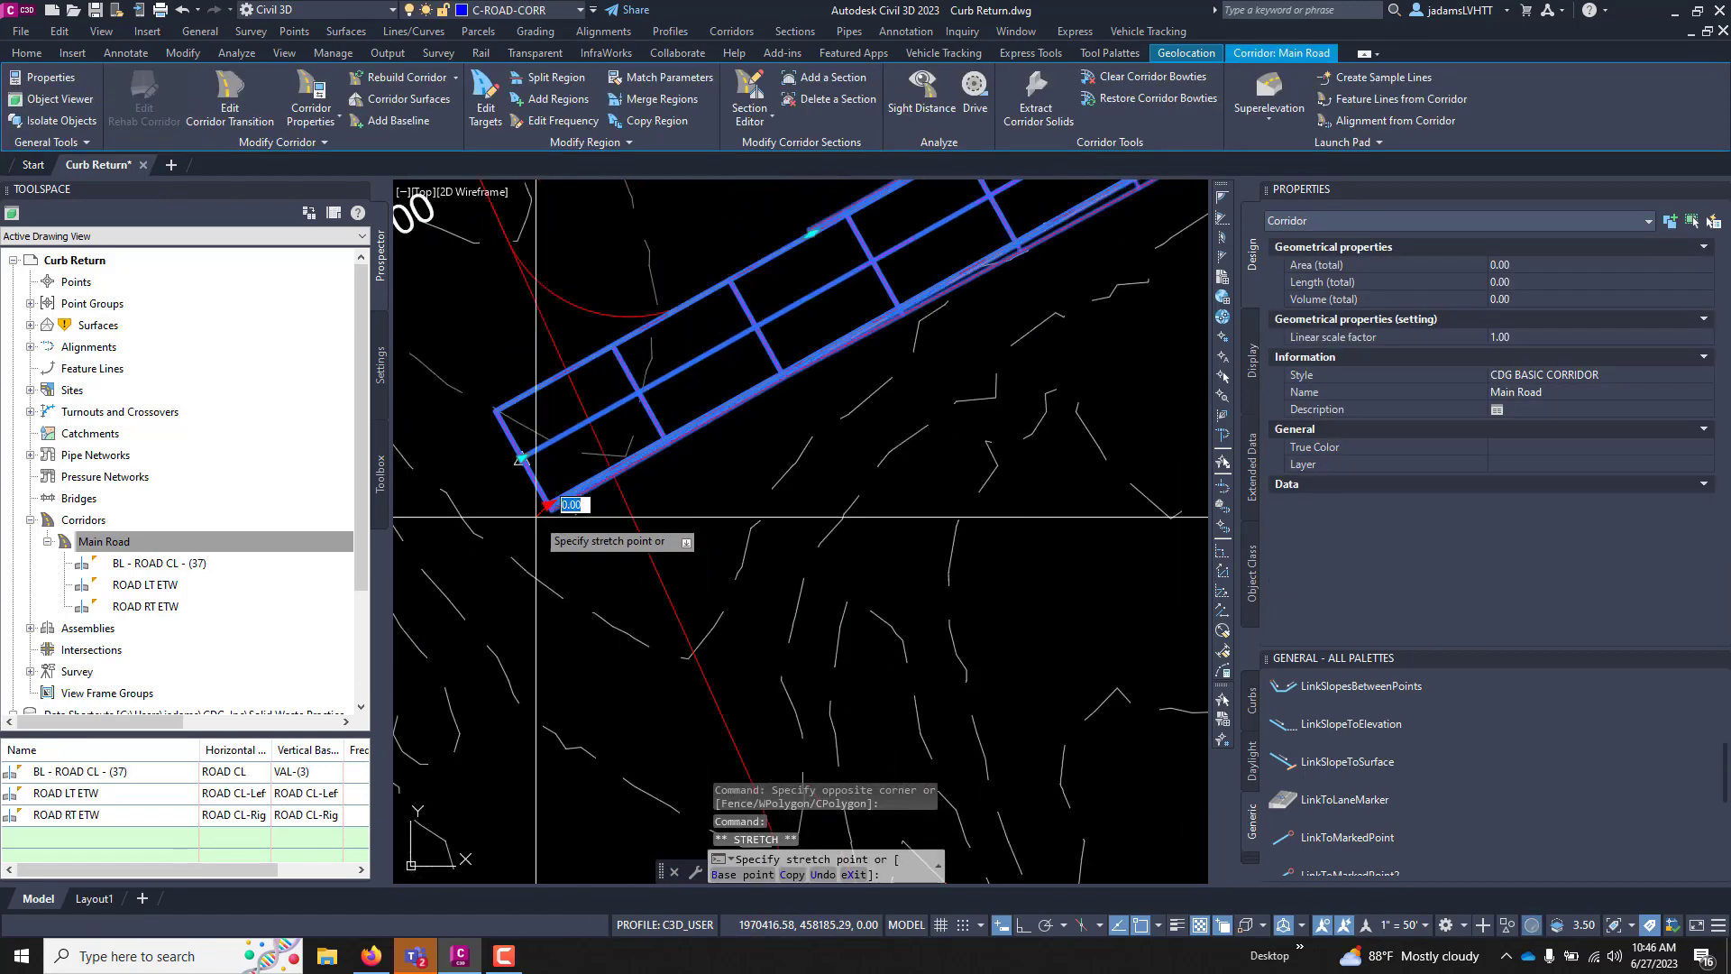
pyautogui.scroll(3, 902, 316)
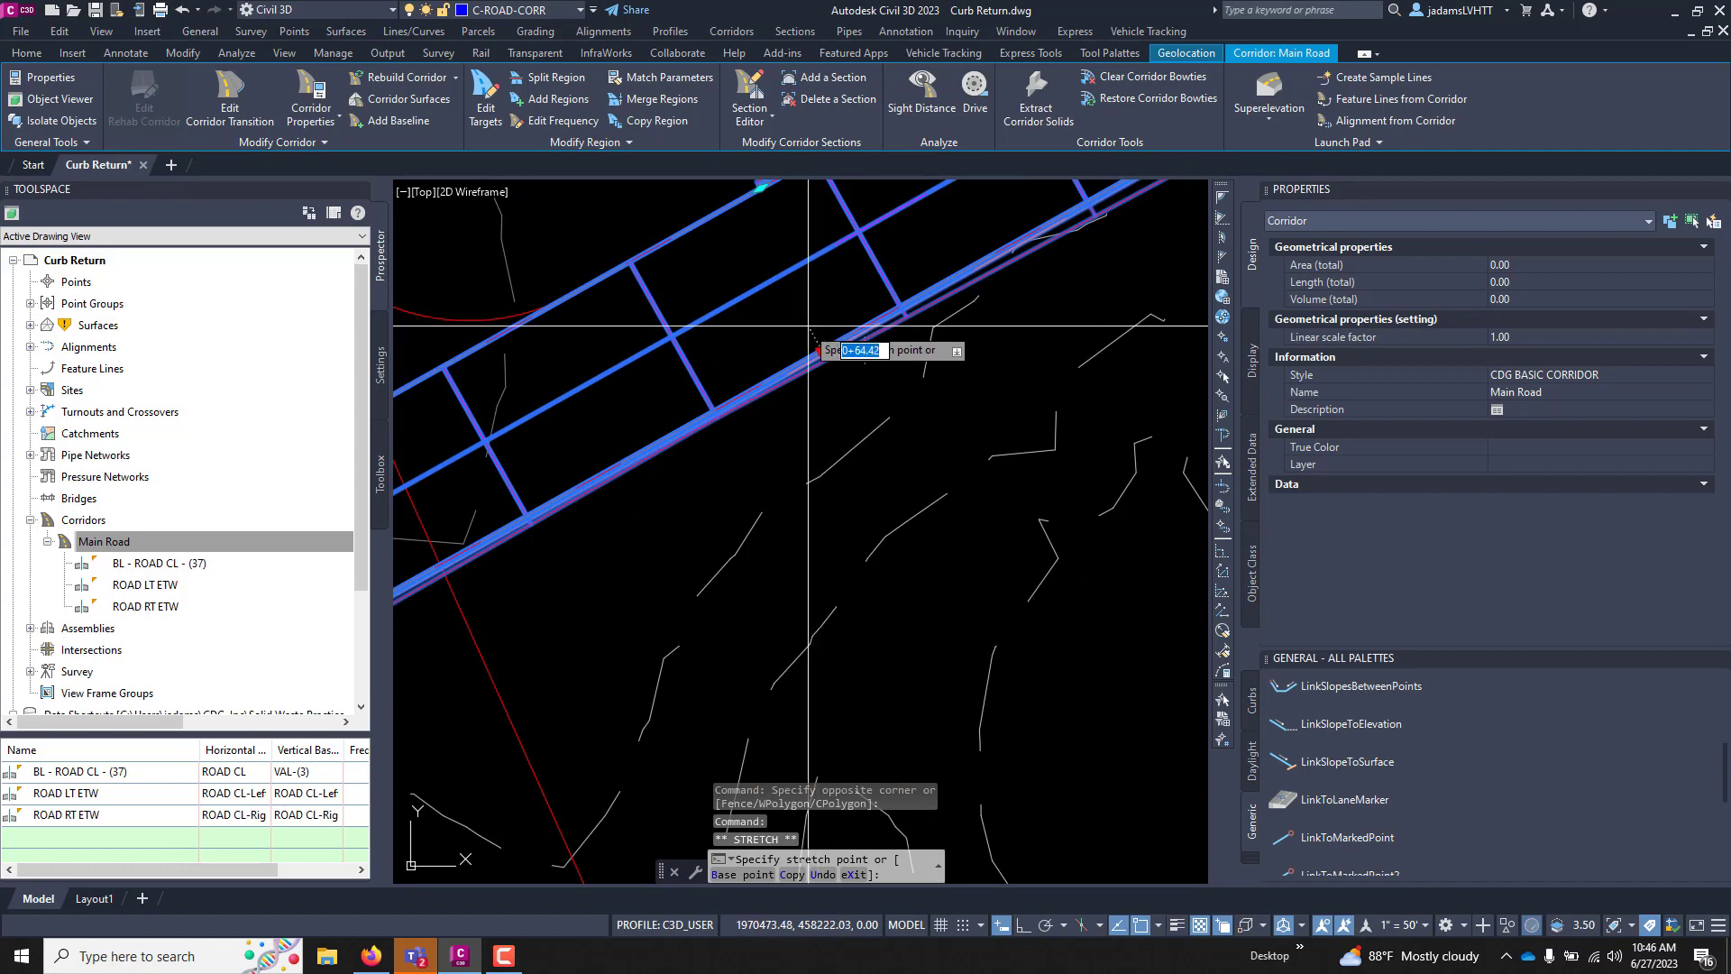
pyautogui.click(816, 350)
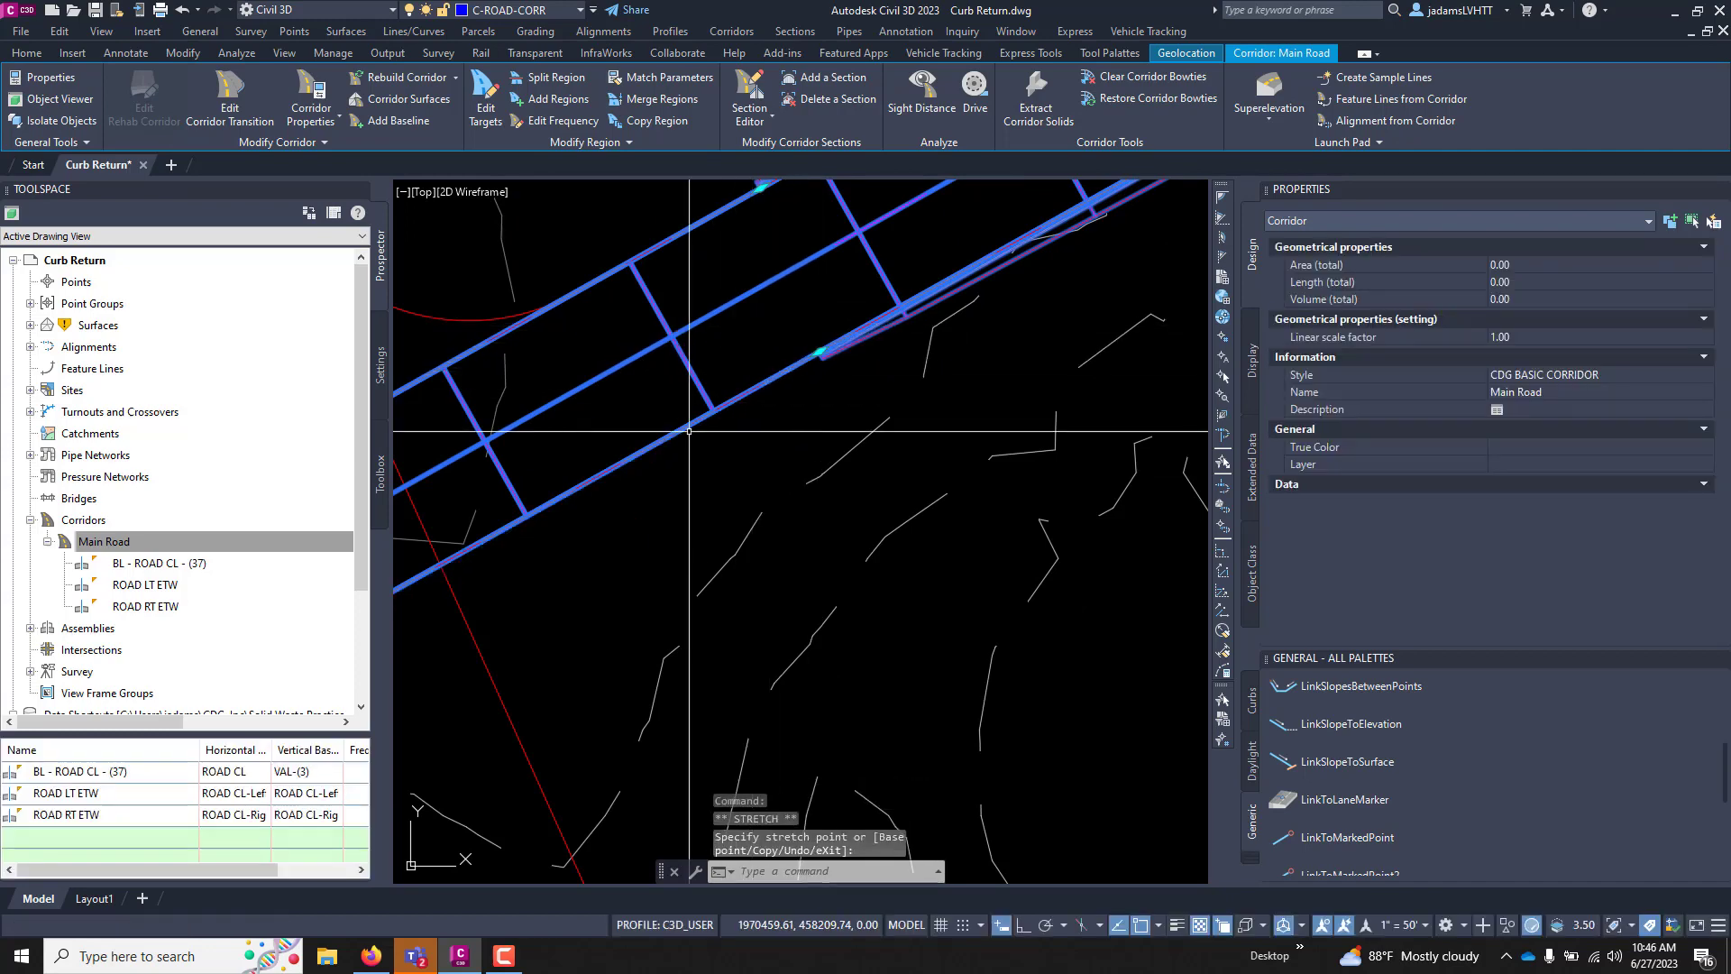
pyautogui.scroll(-5, 689, 432)
pyautogui.press('Escape')
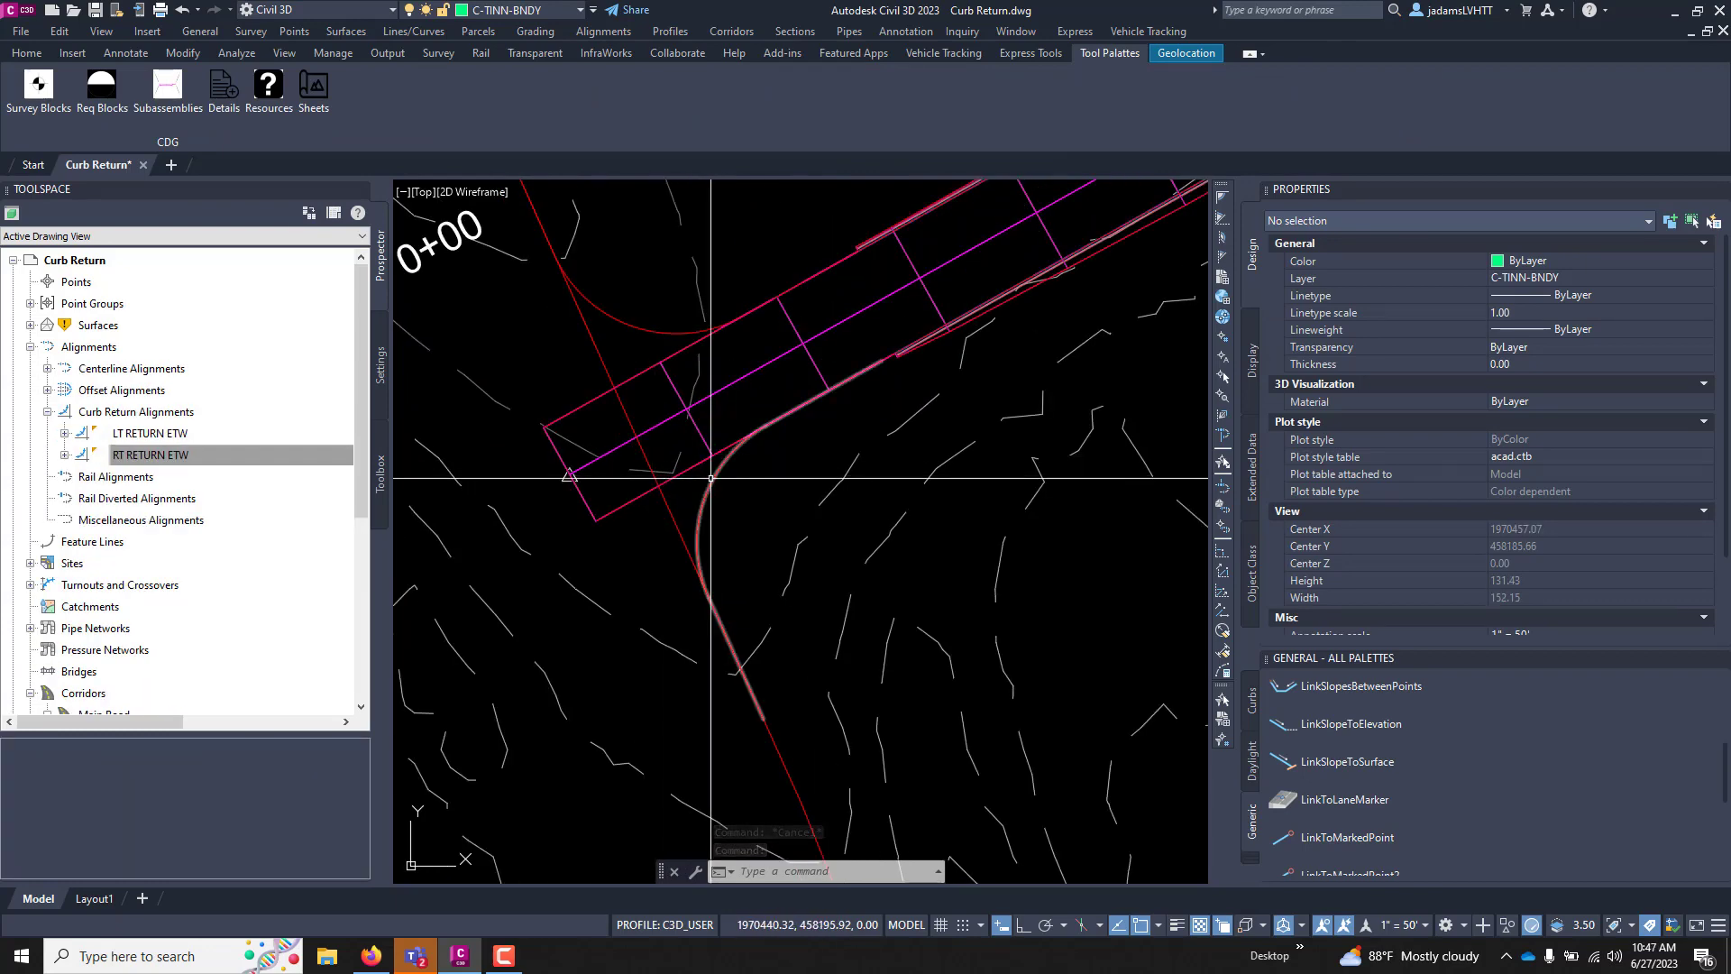
# - Select RT RETURN ETW with the adjacent corridor edge, try stretching its end, cancel, and zoom around the corridor start
pyautogui.click(794, 413)
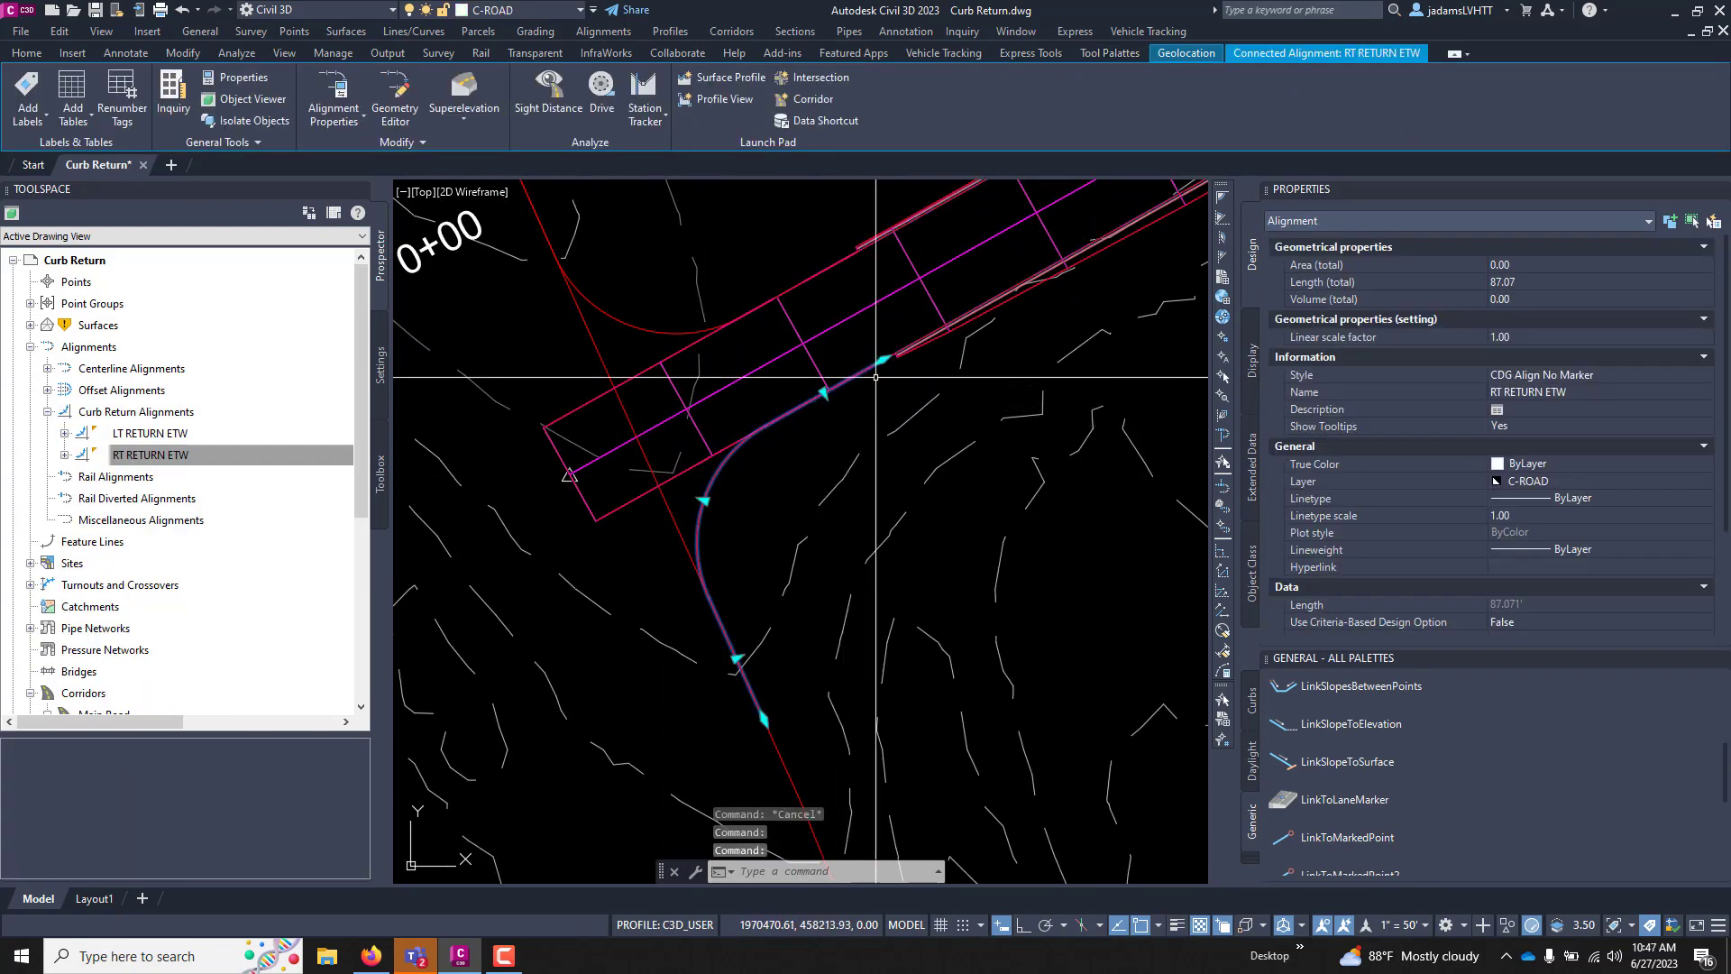
pyautogui.scroll(5, 876, 377)
pyautogui.click(941, 293)
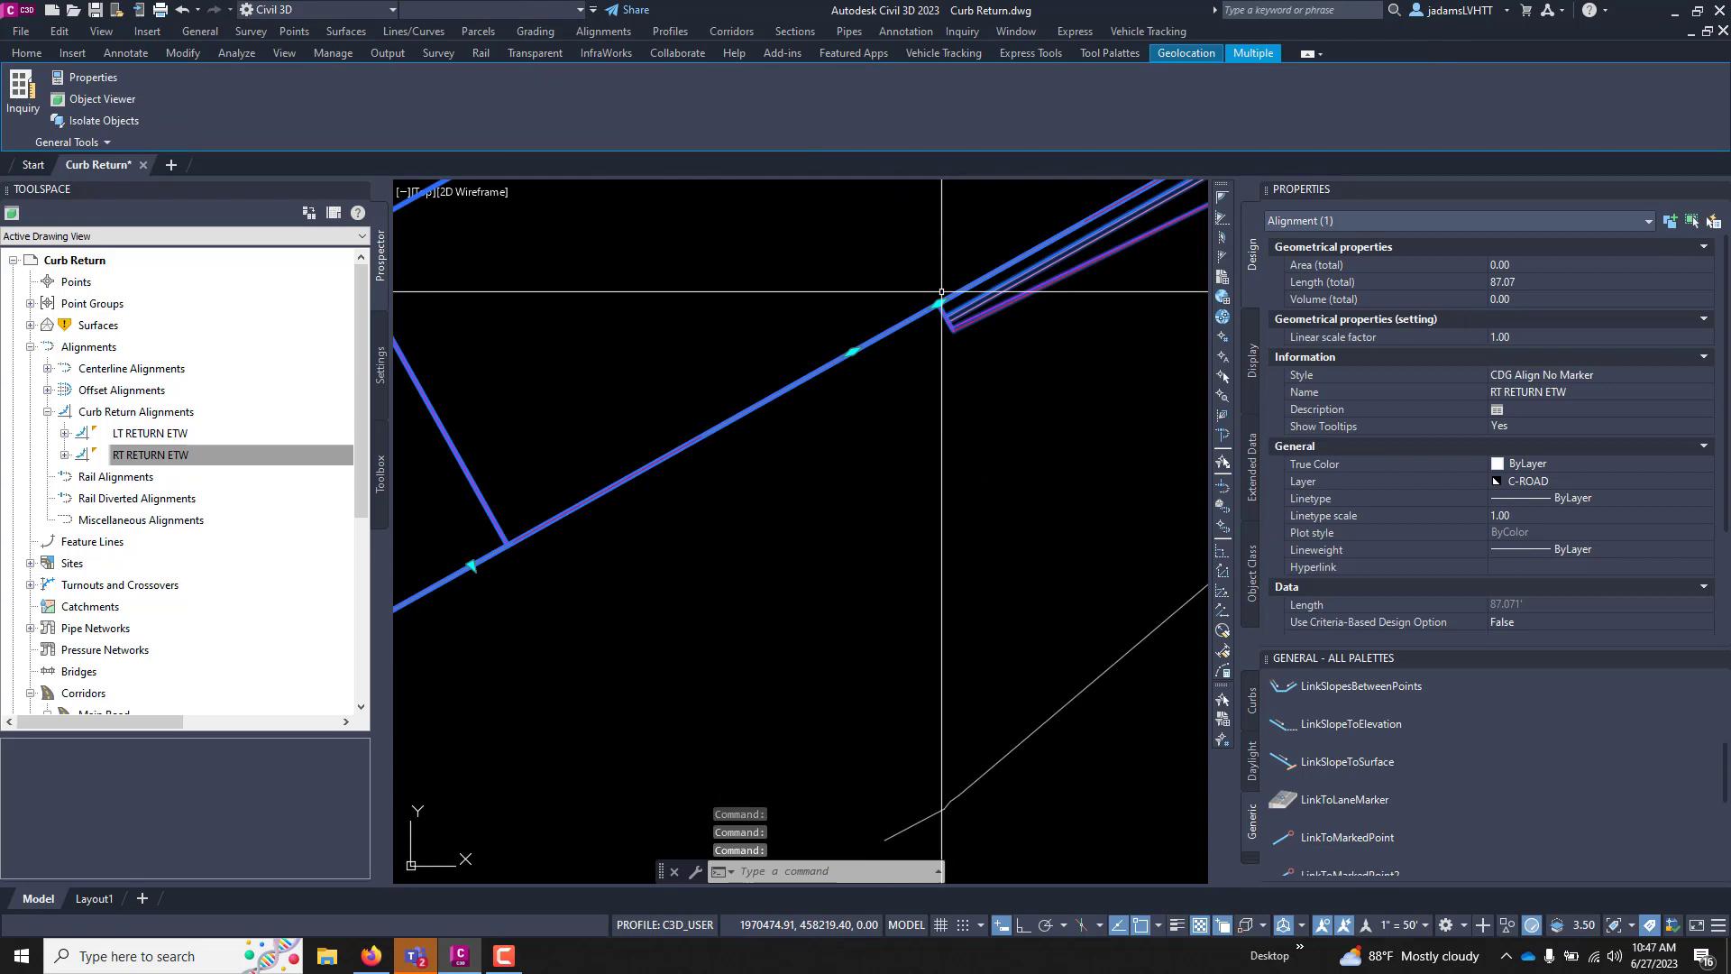
pyautogui.click(938, 304)
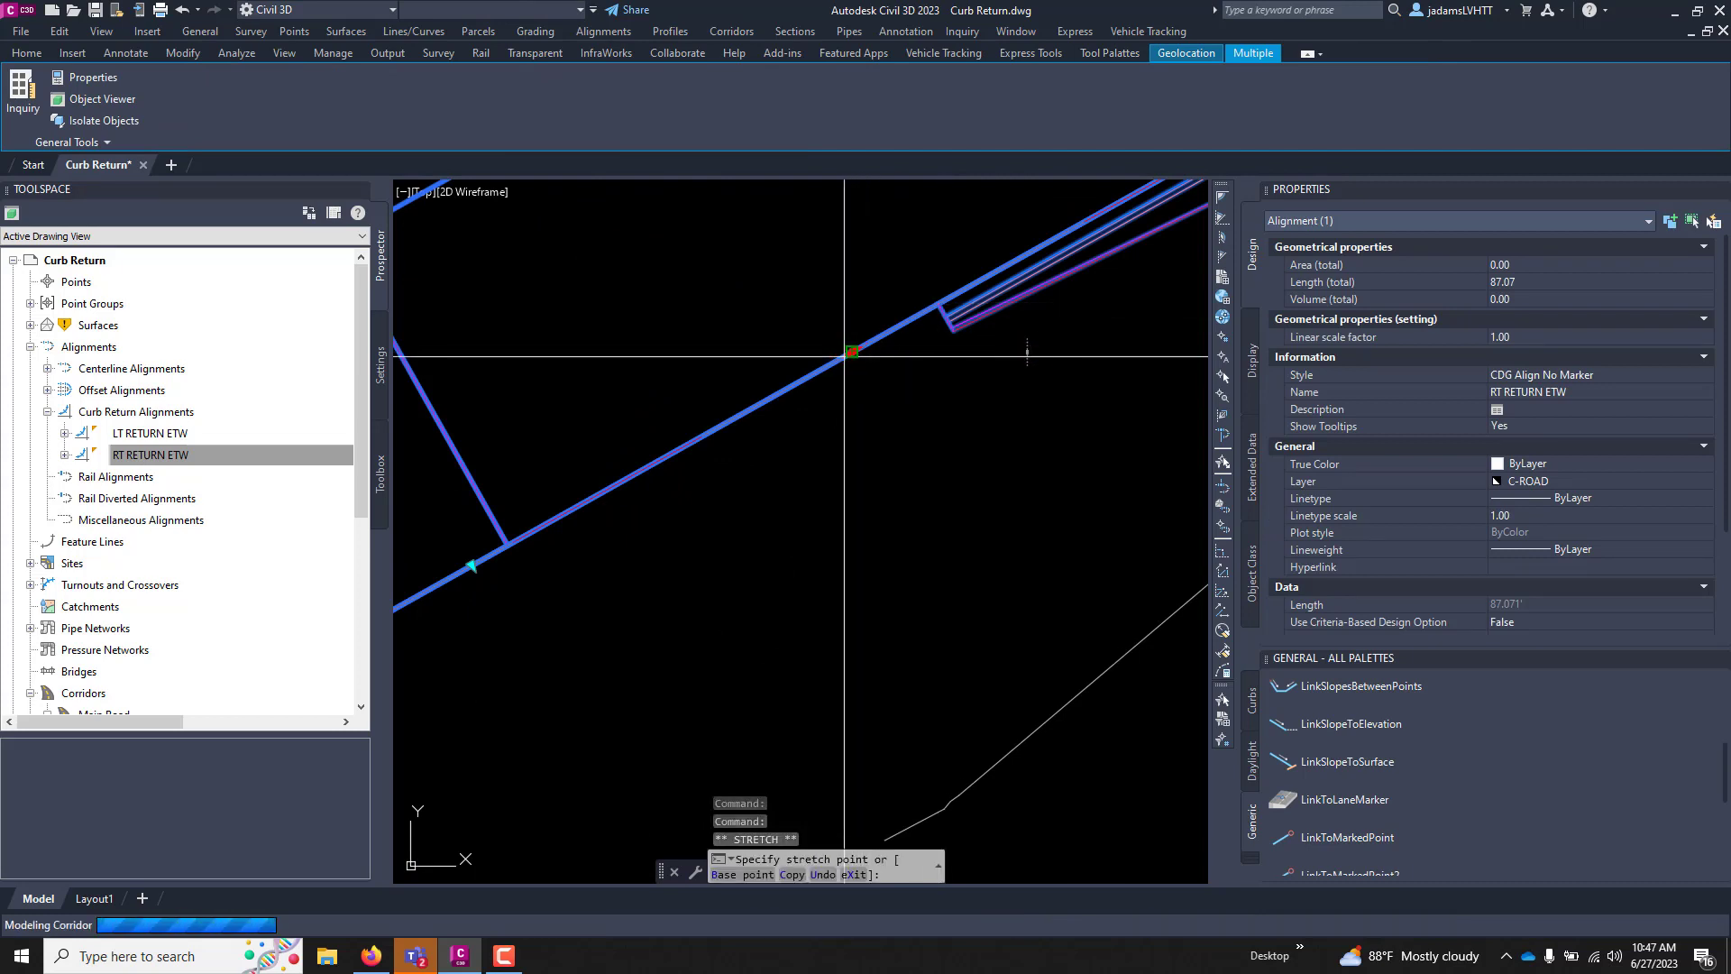
pyautogui.press('Escape')
pyautogui.press('Escape')
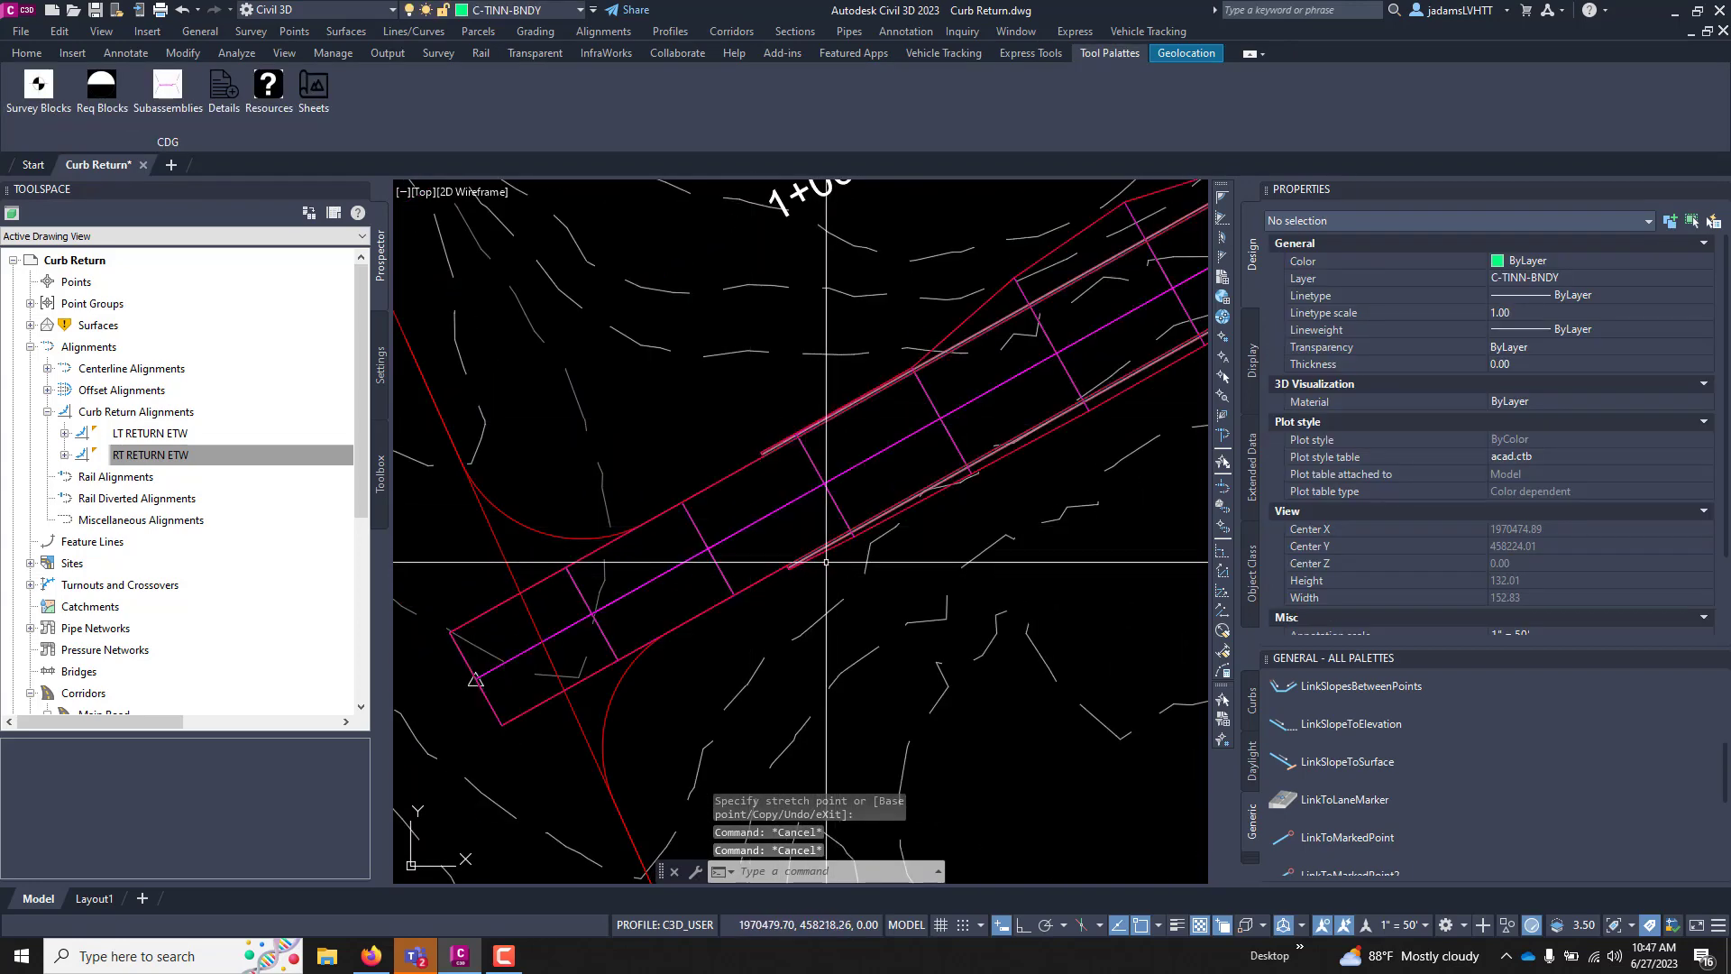
pyautogui.scroll(4, 828, 539)
pyautogui.scroll(-5, 841, 494)
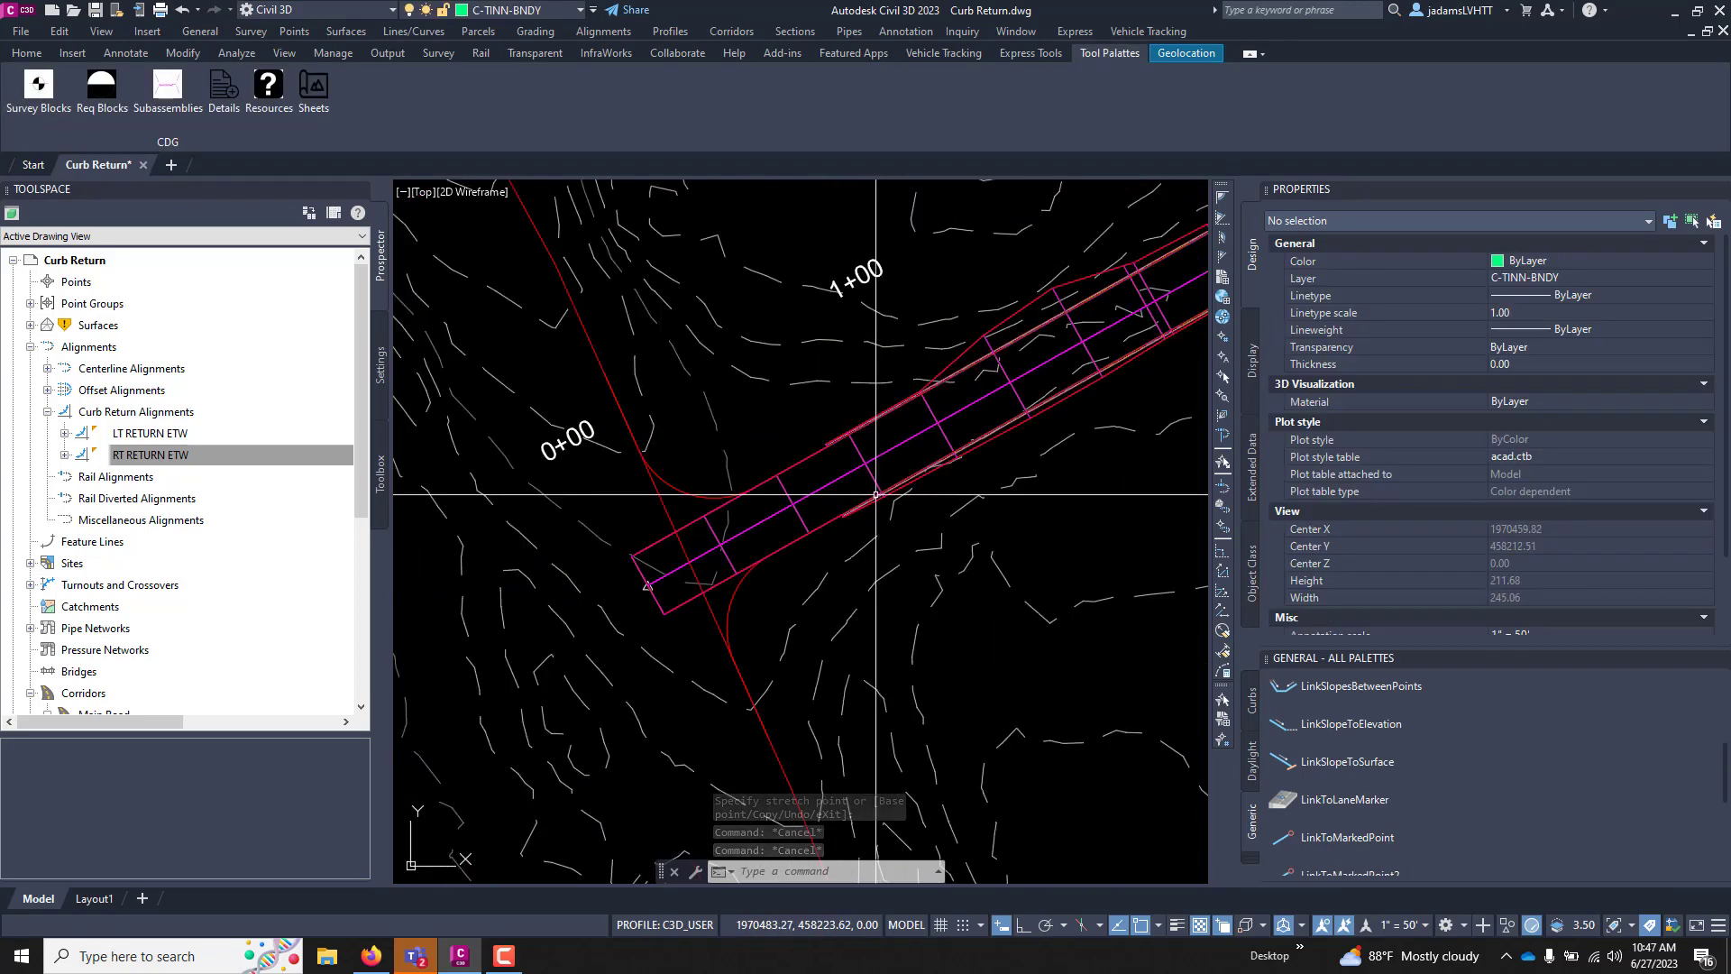
pyautogui.scroll(1, 817, 580)
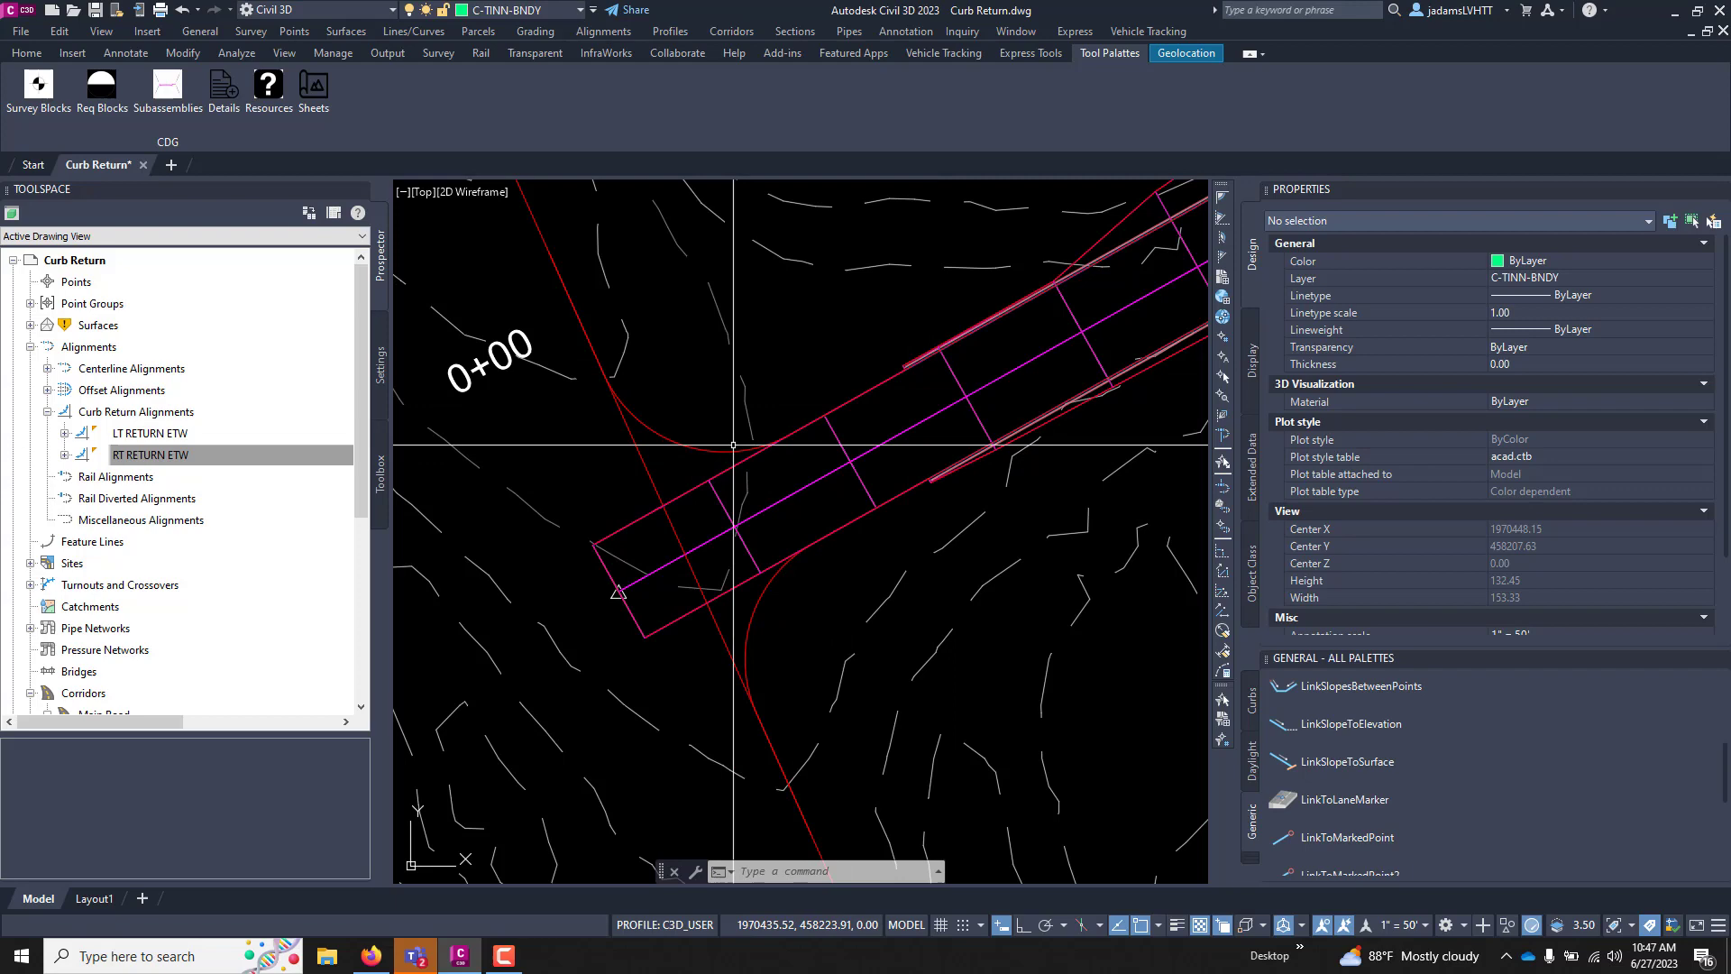
pyautogui.scroll(2, 667, 541)
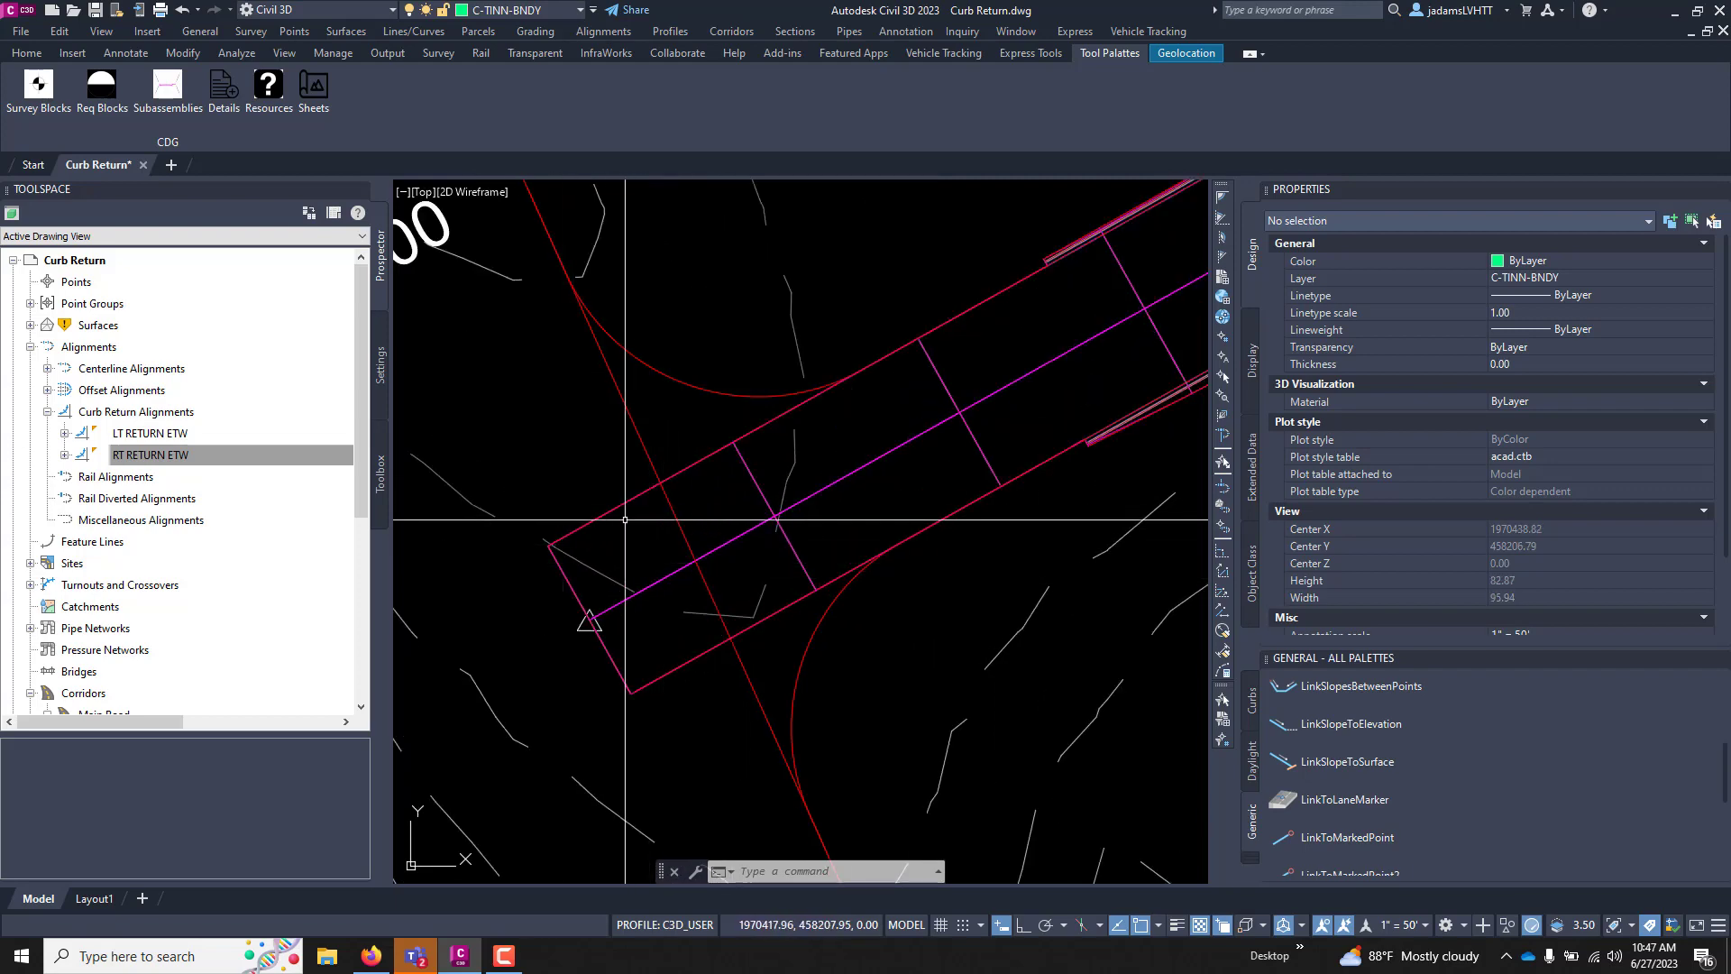
# - Select the Main Road corridor and move its region start to the curb return tie-in, near station 0+51
pyautogui.click(623, 501)
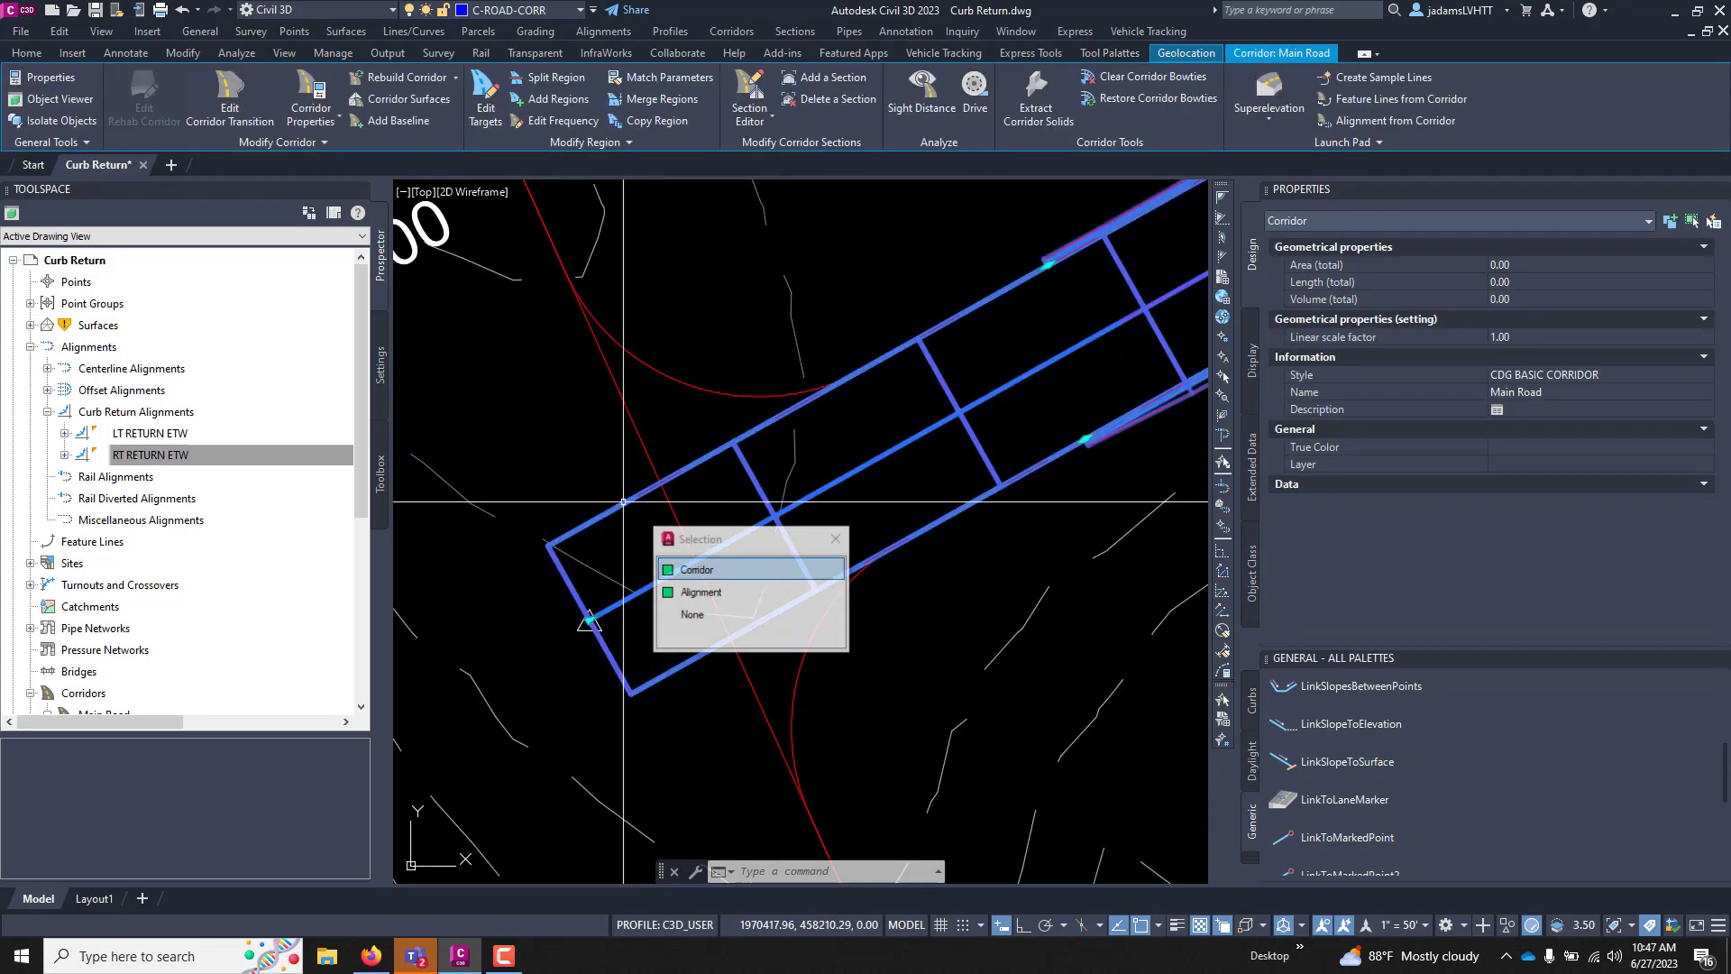
pyautogui.click(589, 621)
pyautogui.scroll(-2, 590, 620)
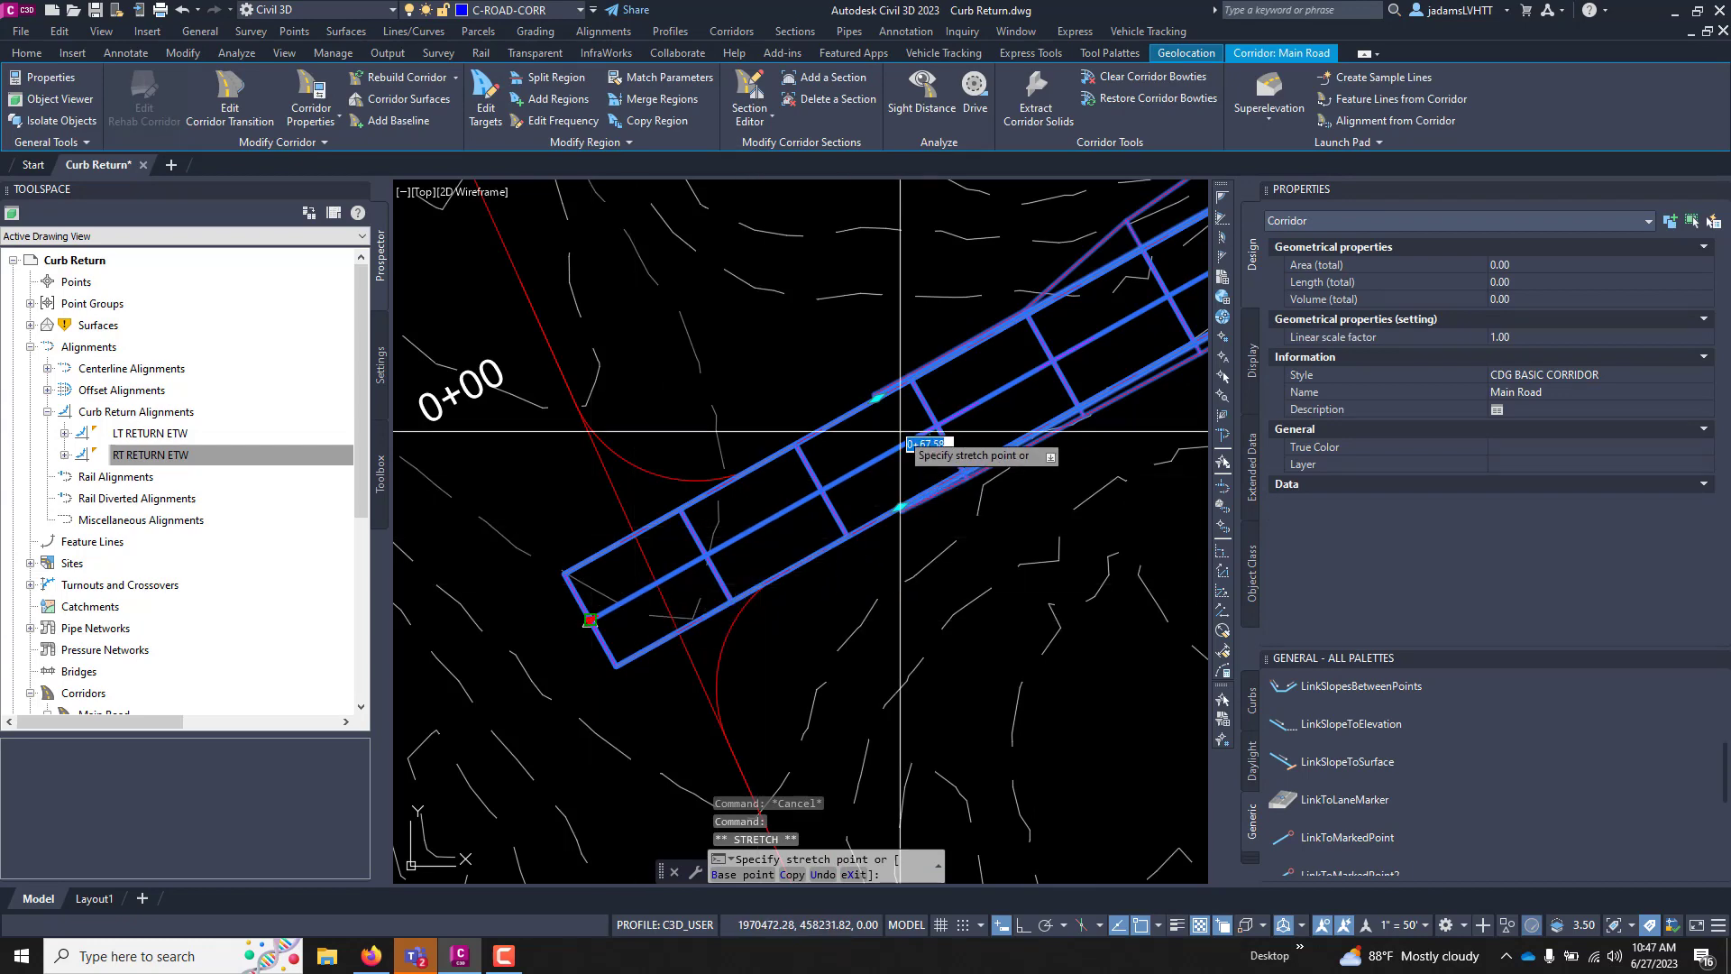
pyautogui.scroll(3, 888, 403)
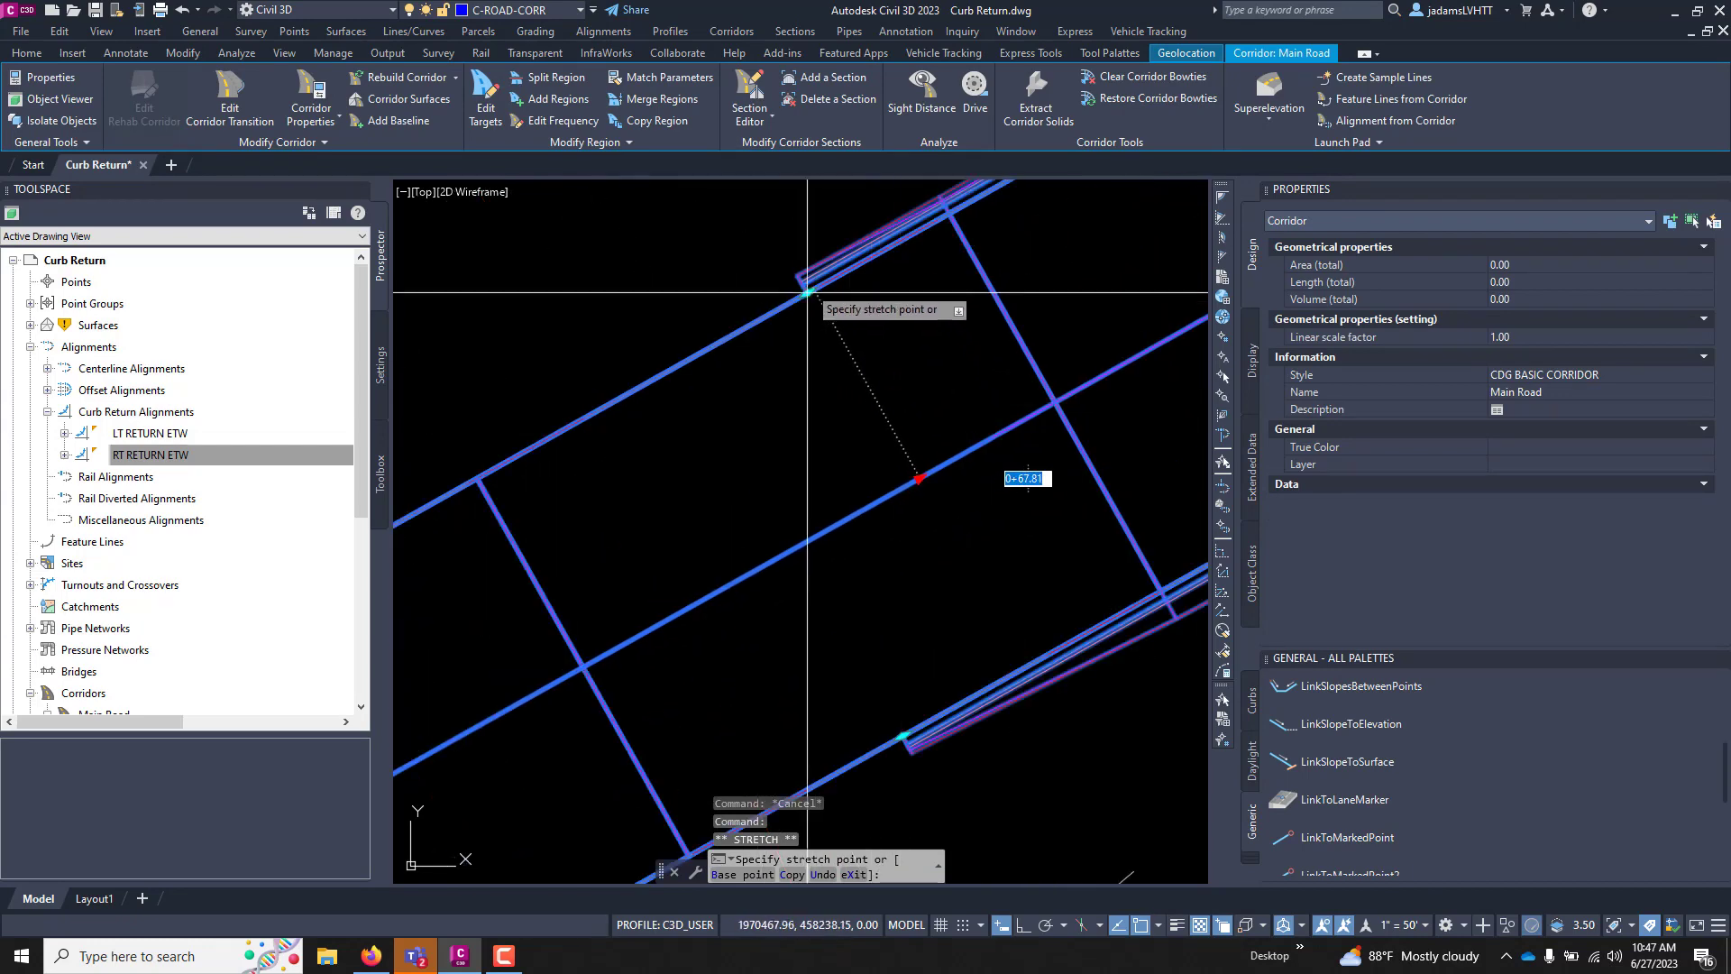
pyautogui.click(808, 285)
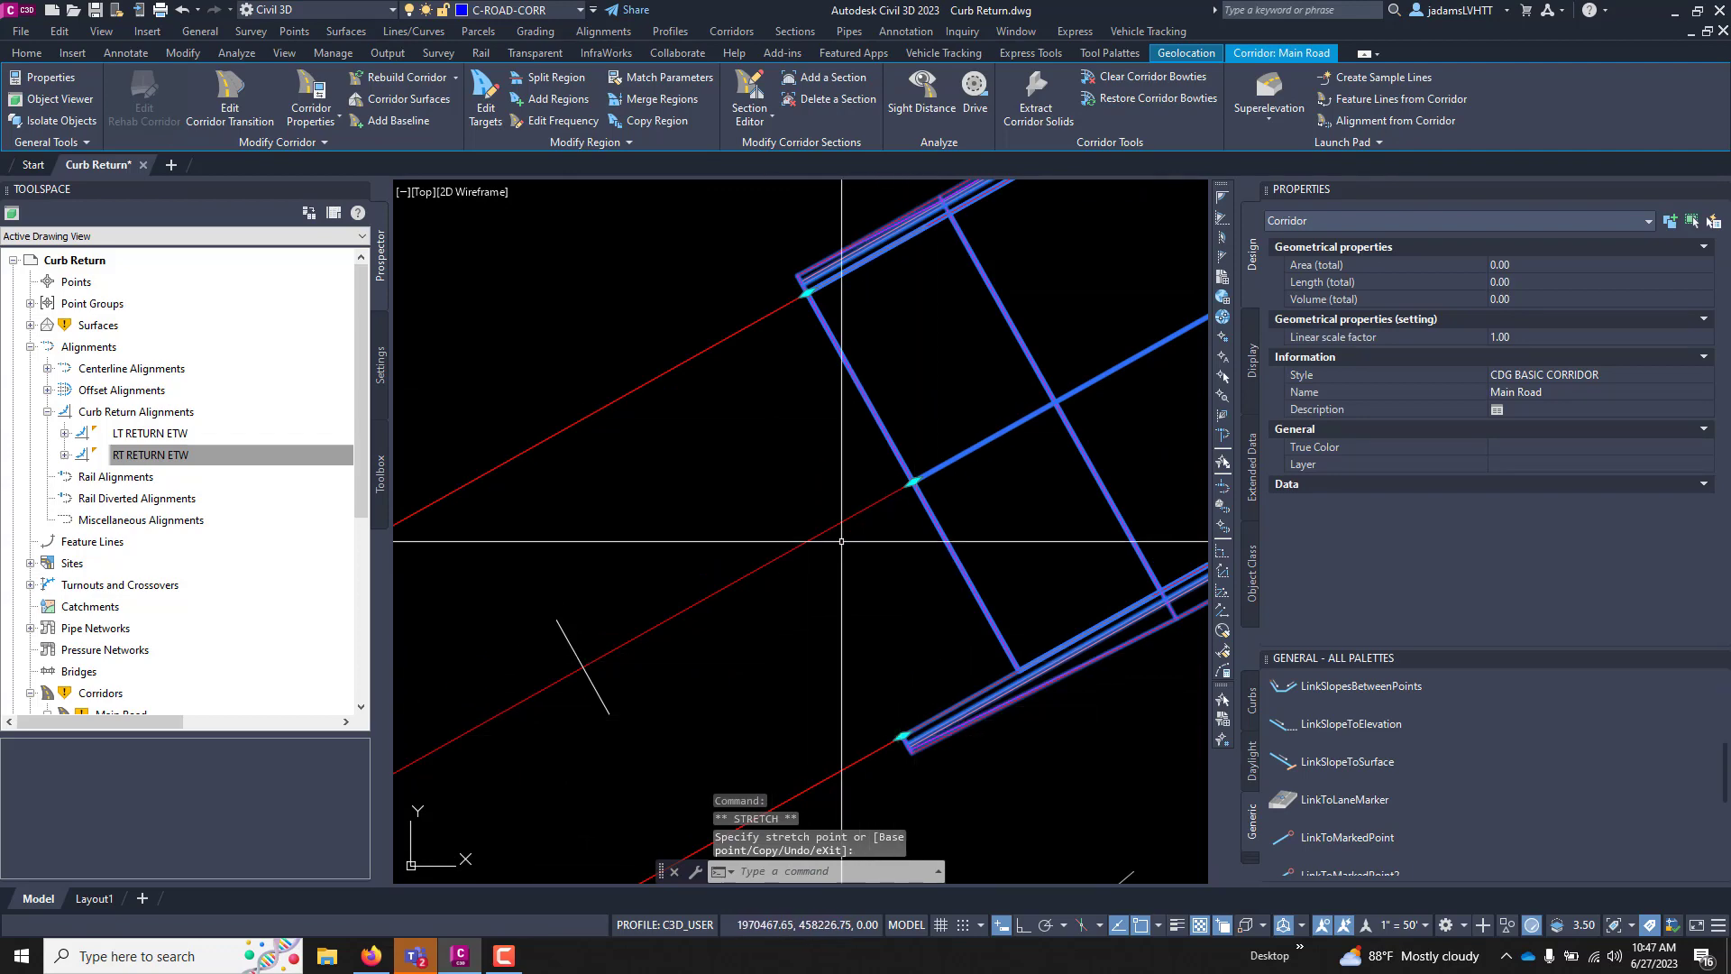
pyautogui.scroll(-4, 943, 613)
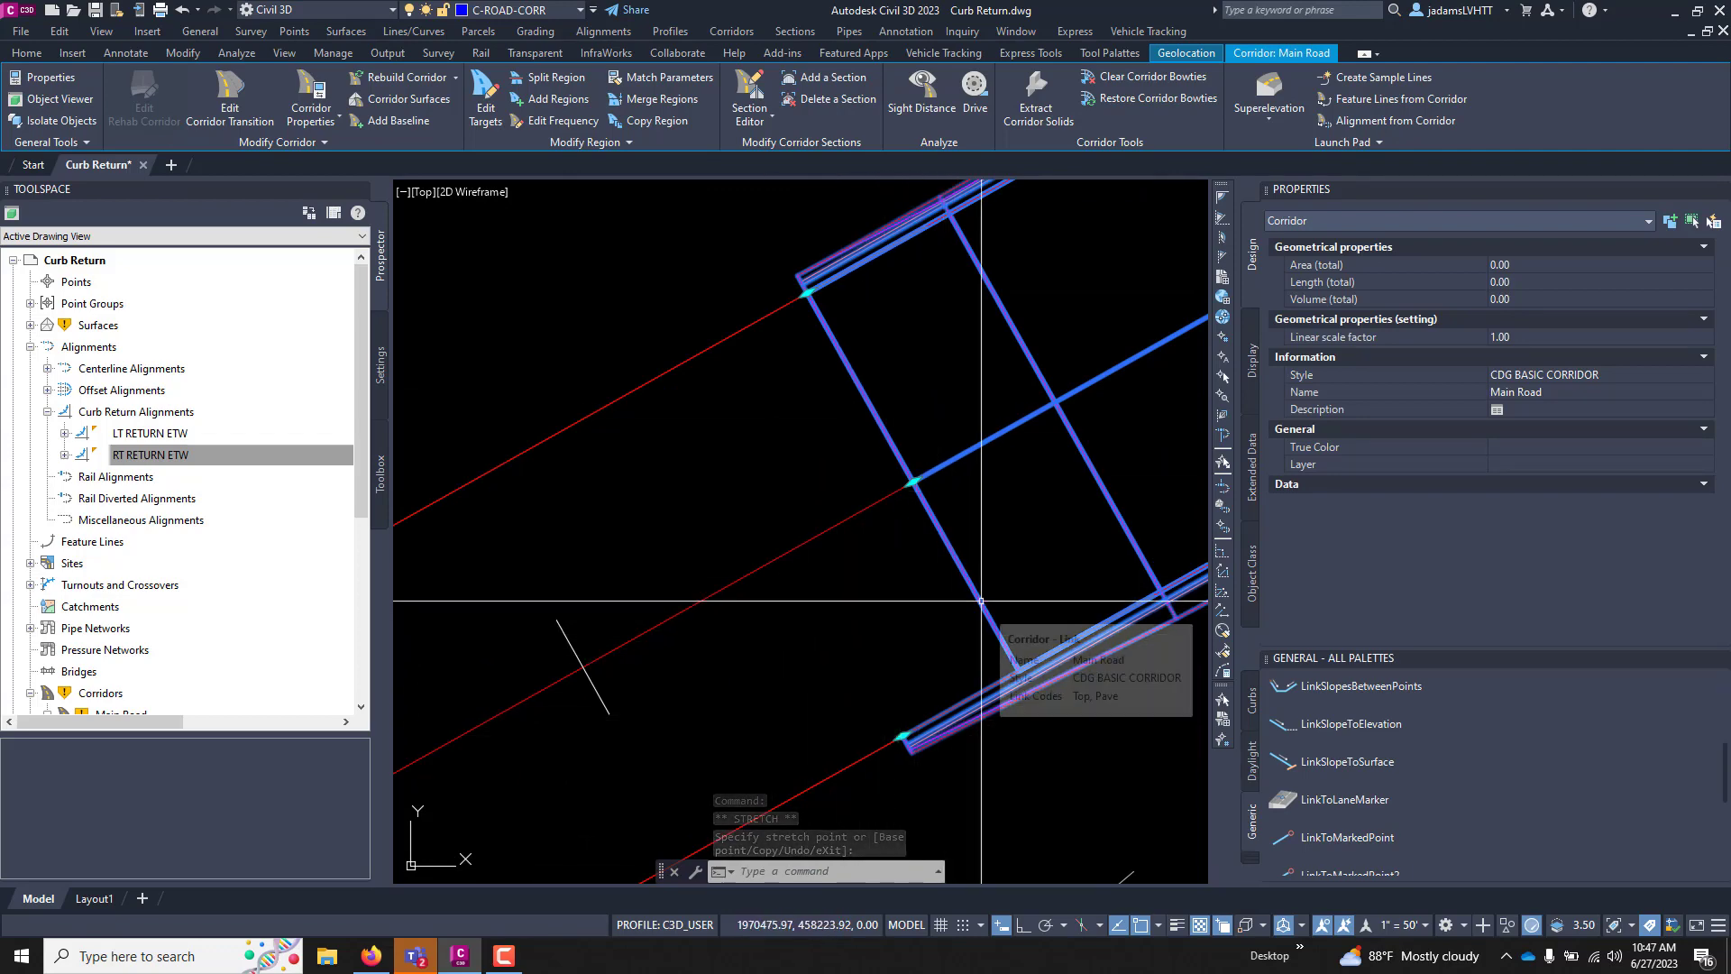
pyautogui.scroll(-3, 797, 505)
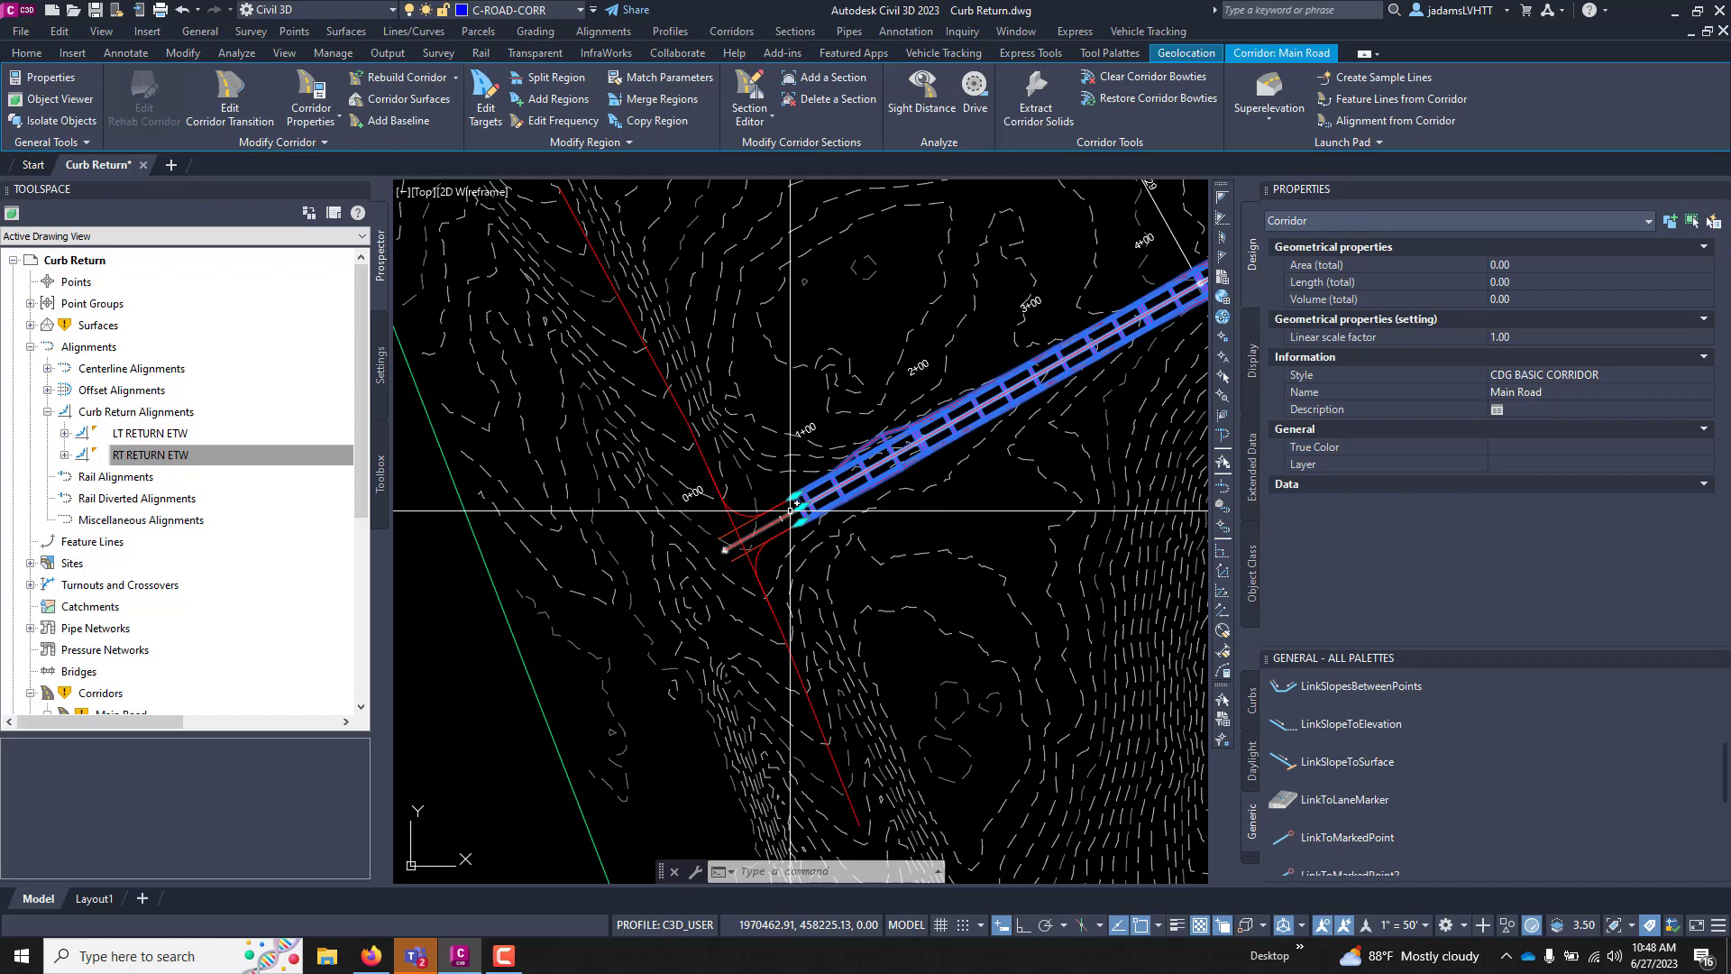
pyautogui.scroll(5, 790, 511)
pyautogui.moveTo(763, 517)
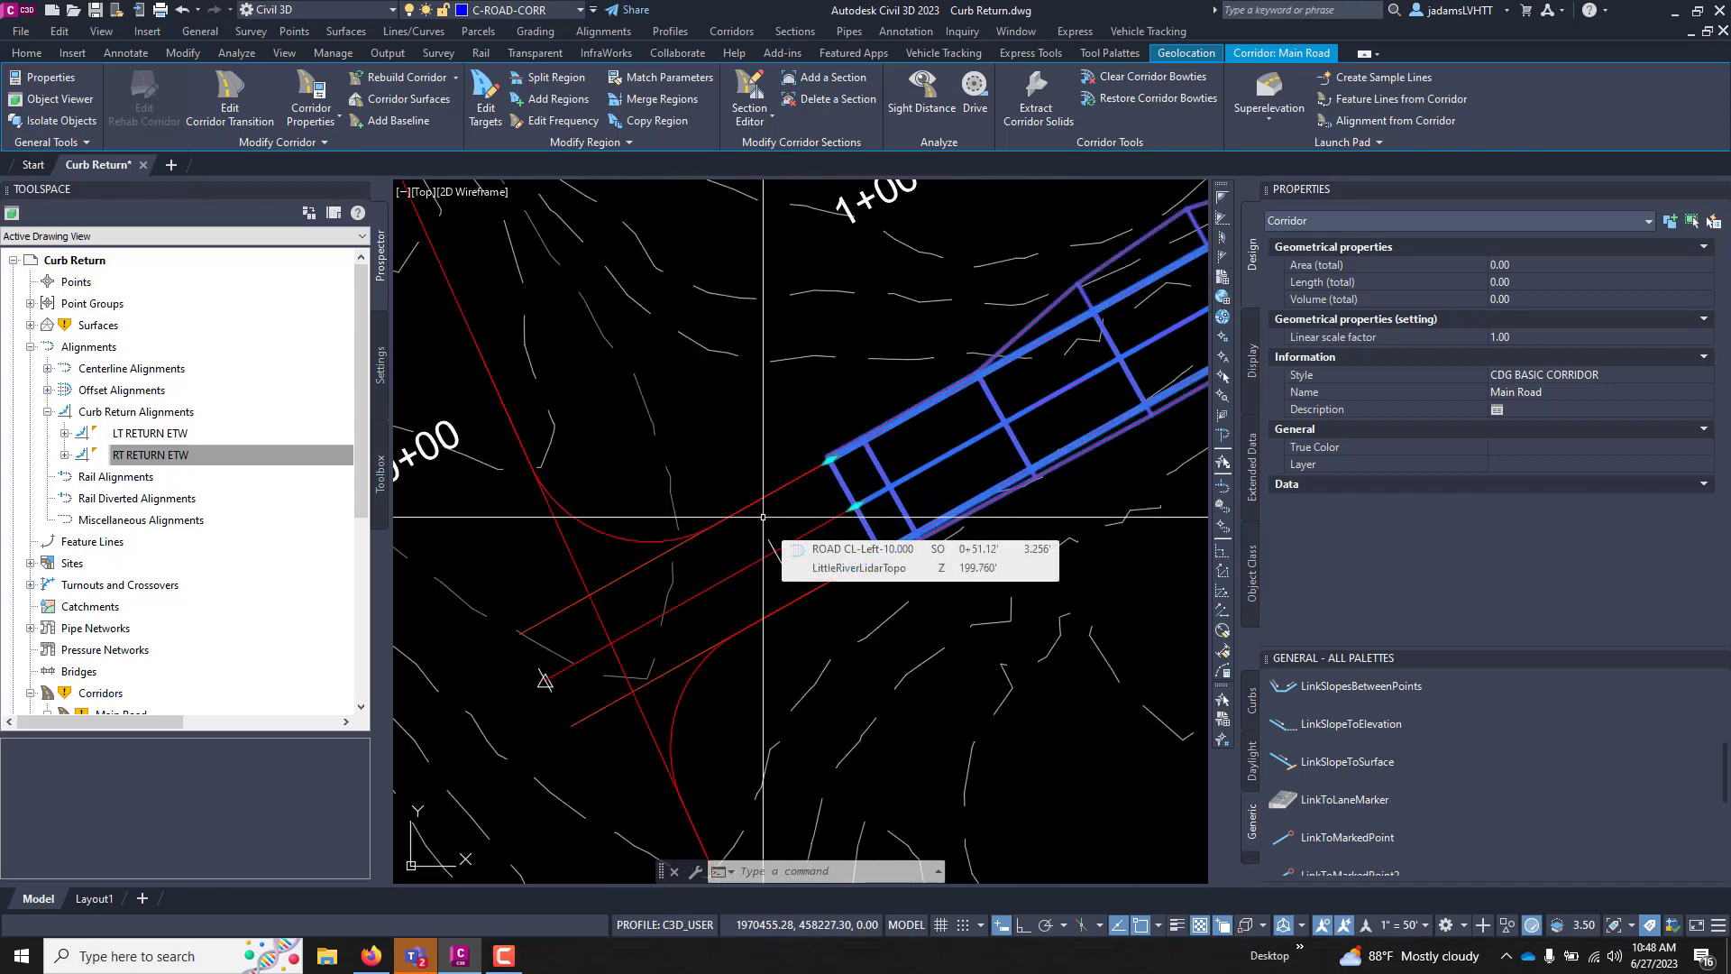